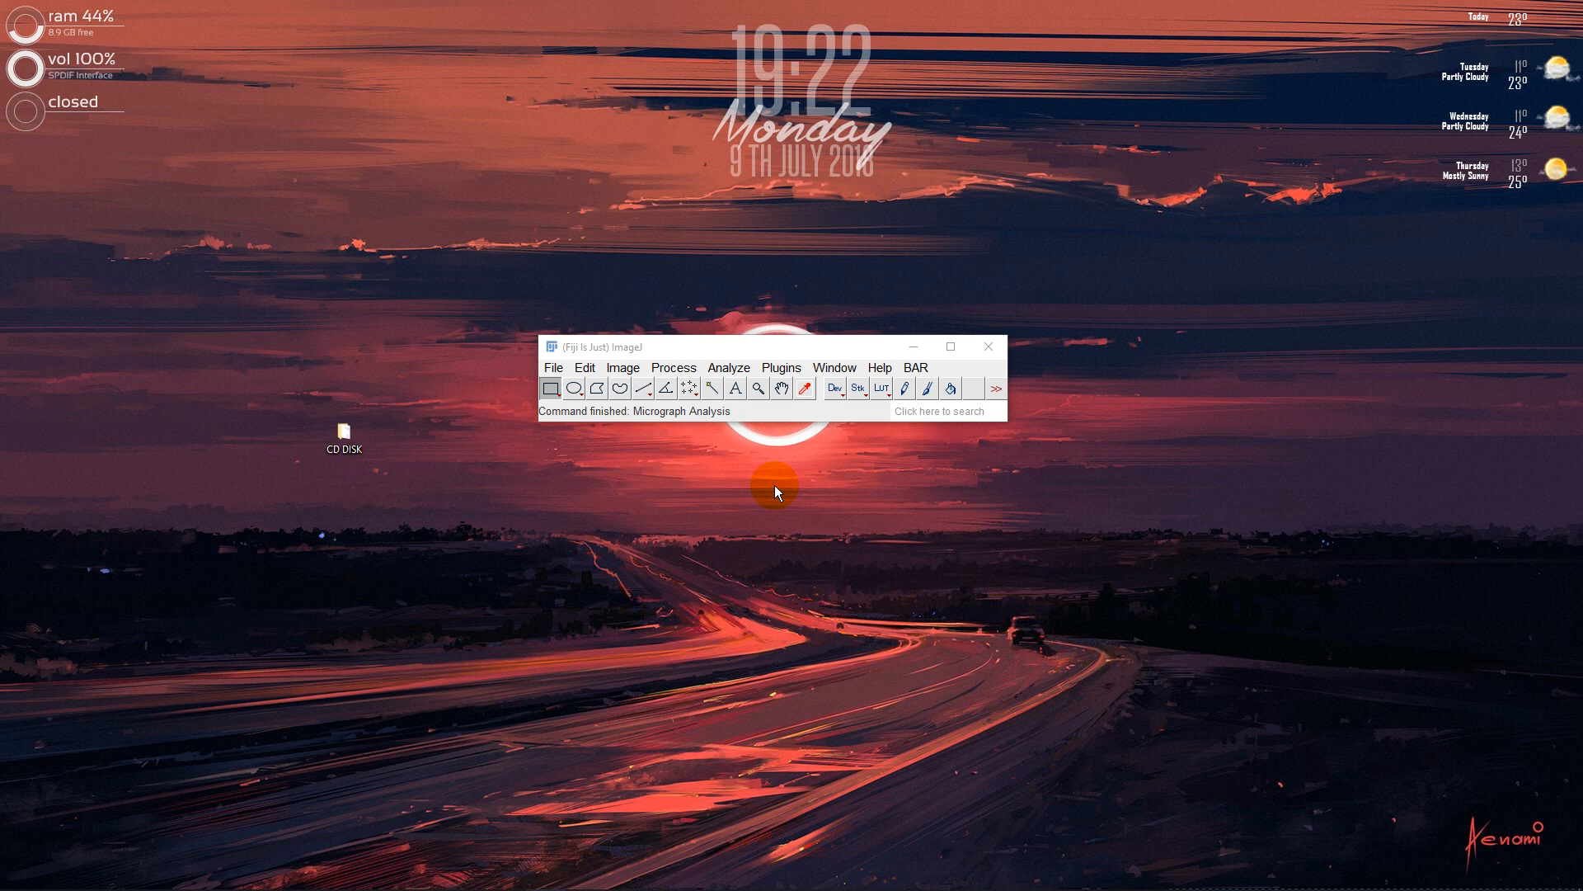
Run the Micrograph Analysis macro and choose to analyse a single file
click(779, 368)
mouse_move(874, 45)
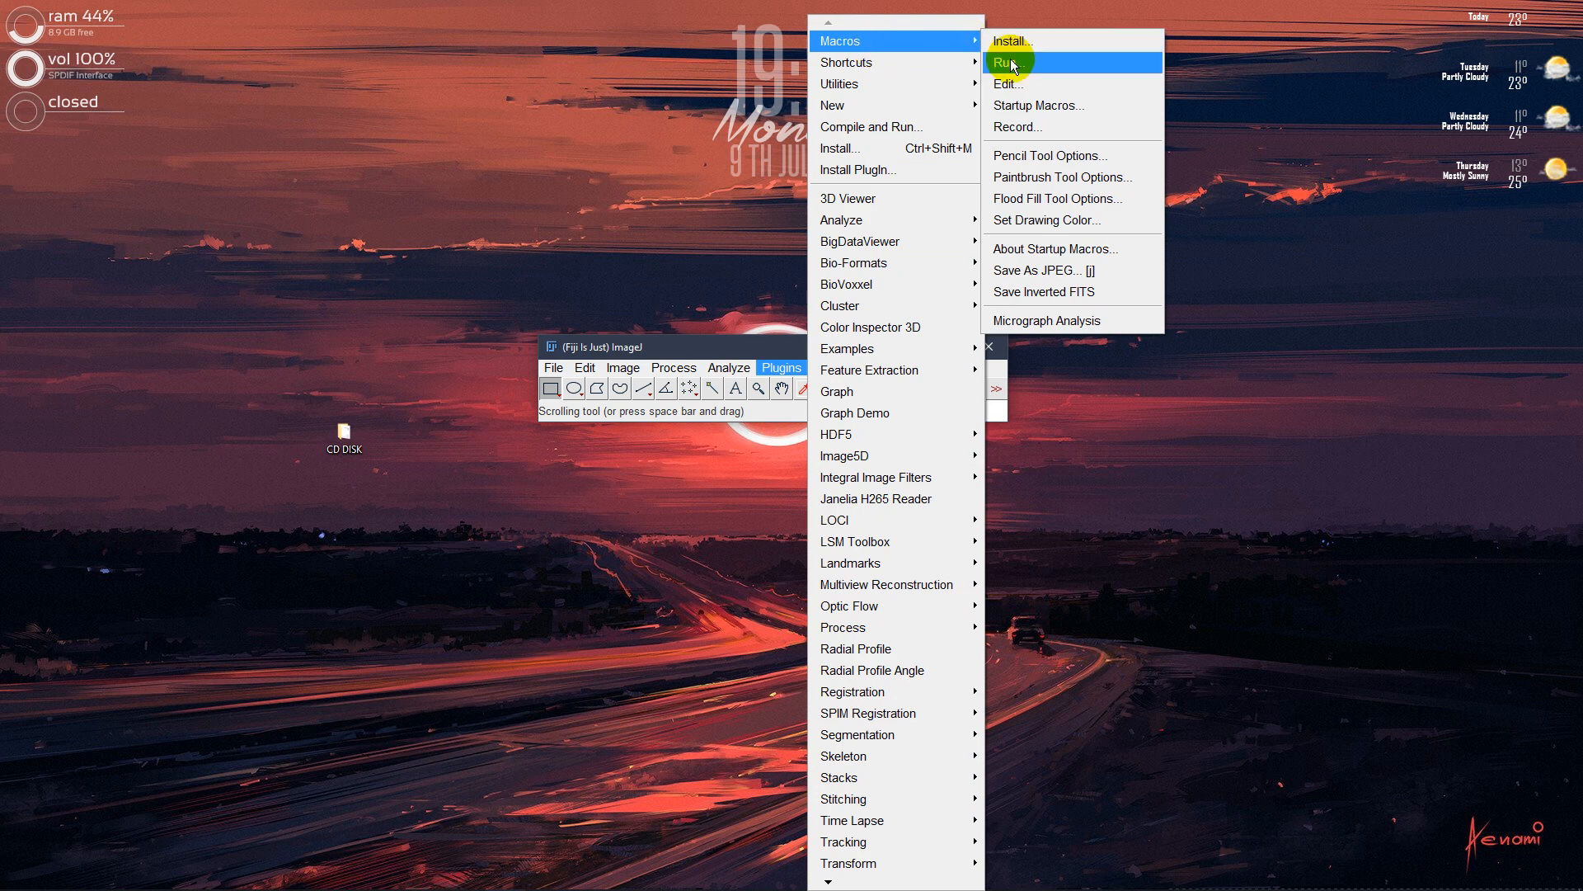
click(1144, 323)
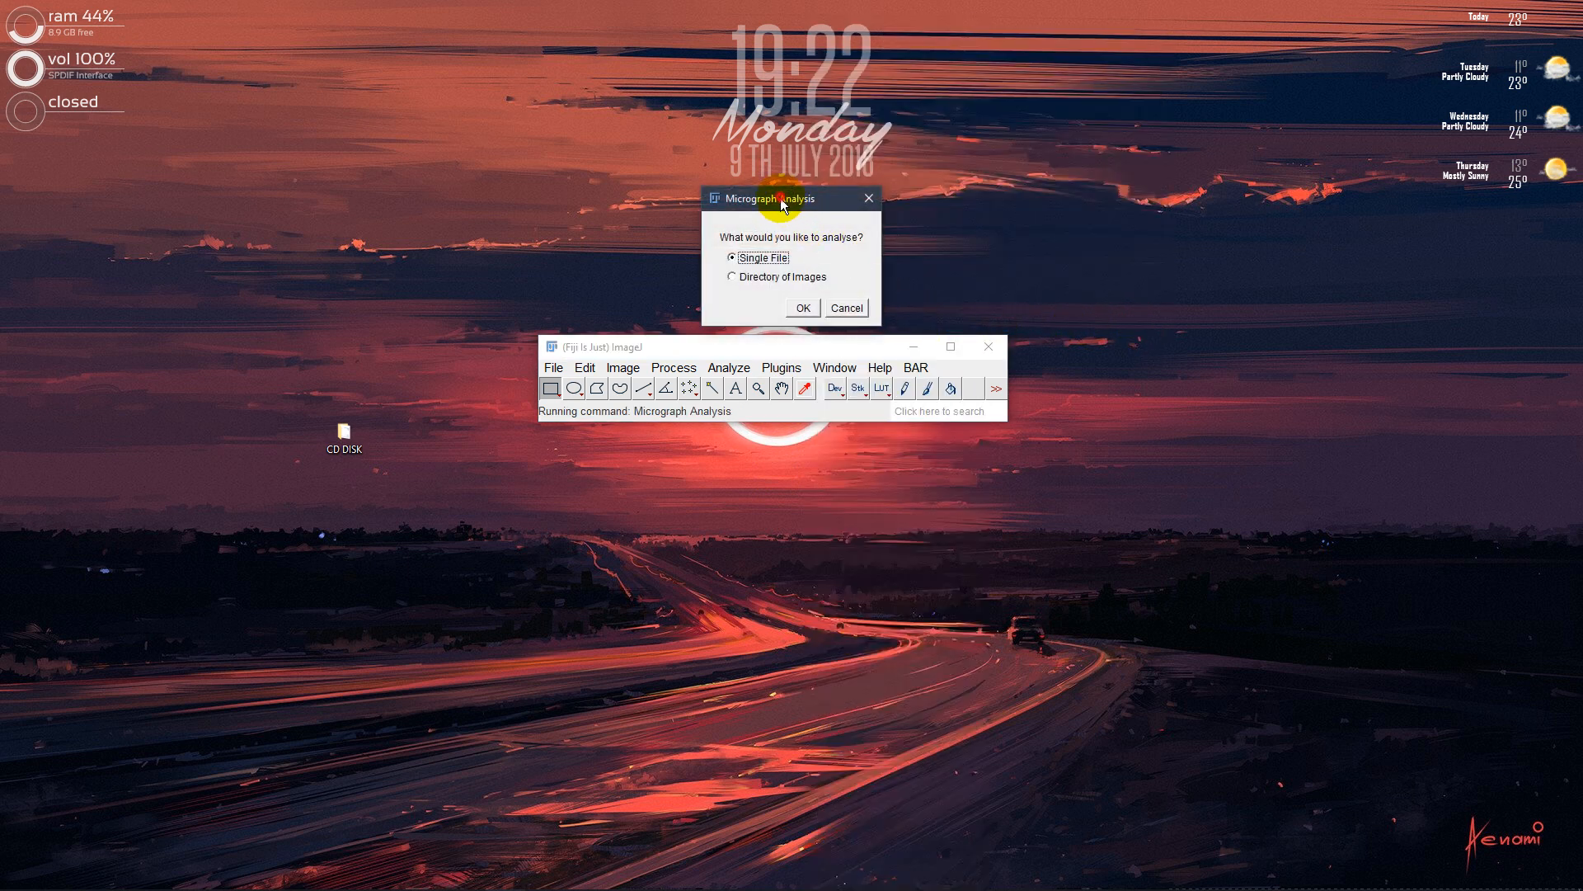
drag(784, 206, 775, 461)
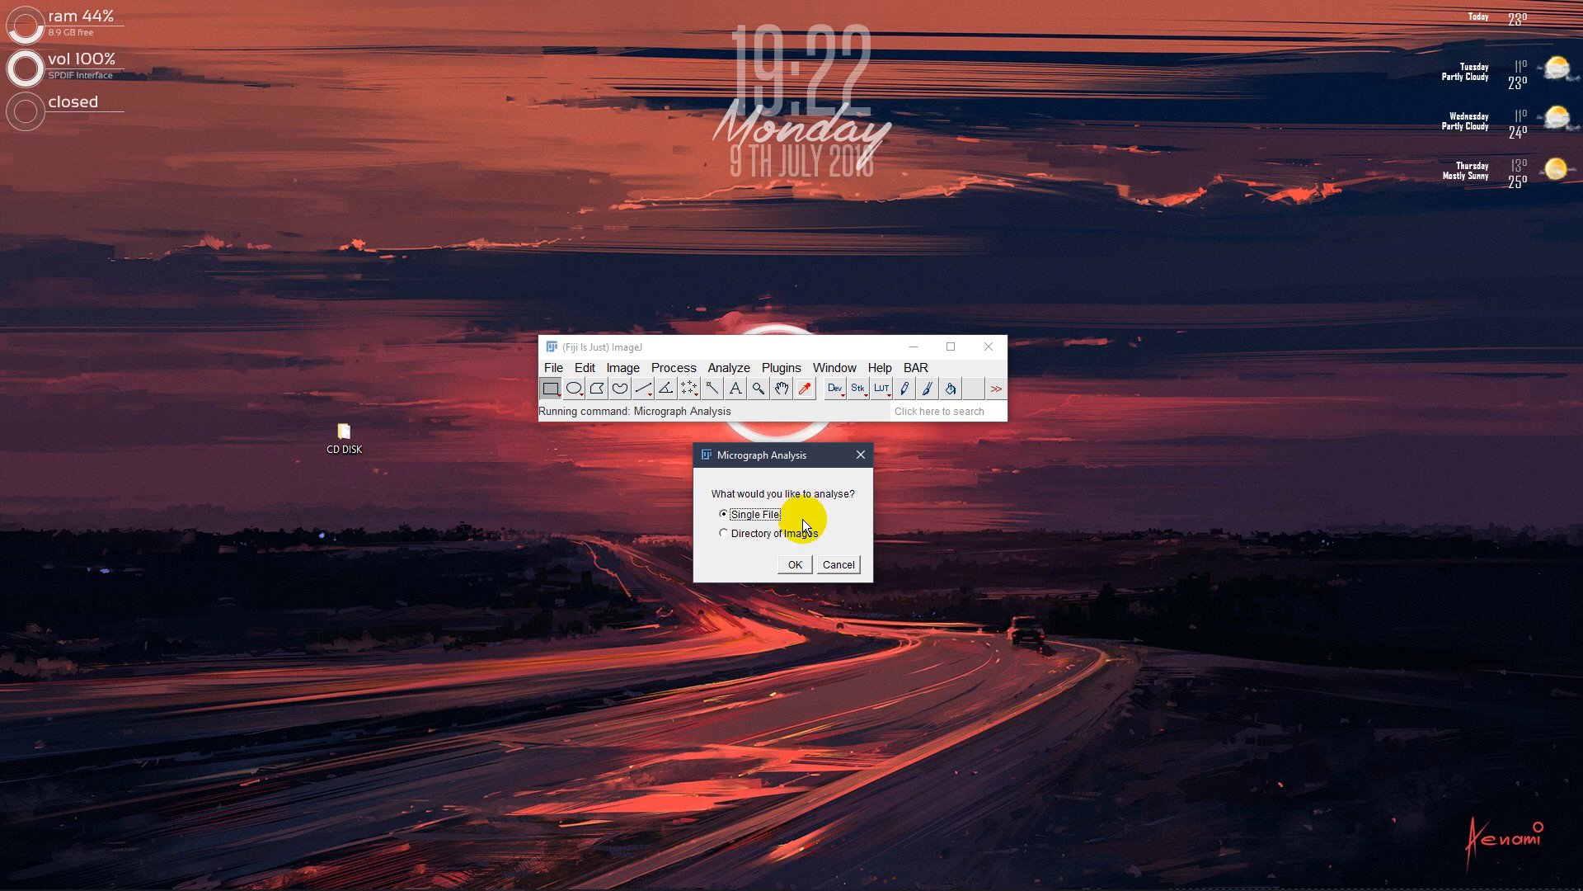
click(794, 564)
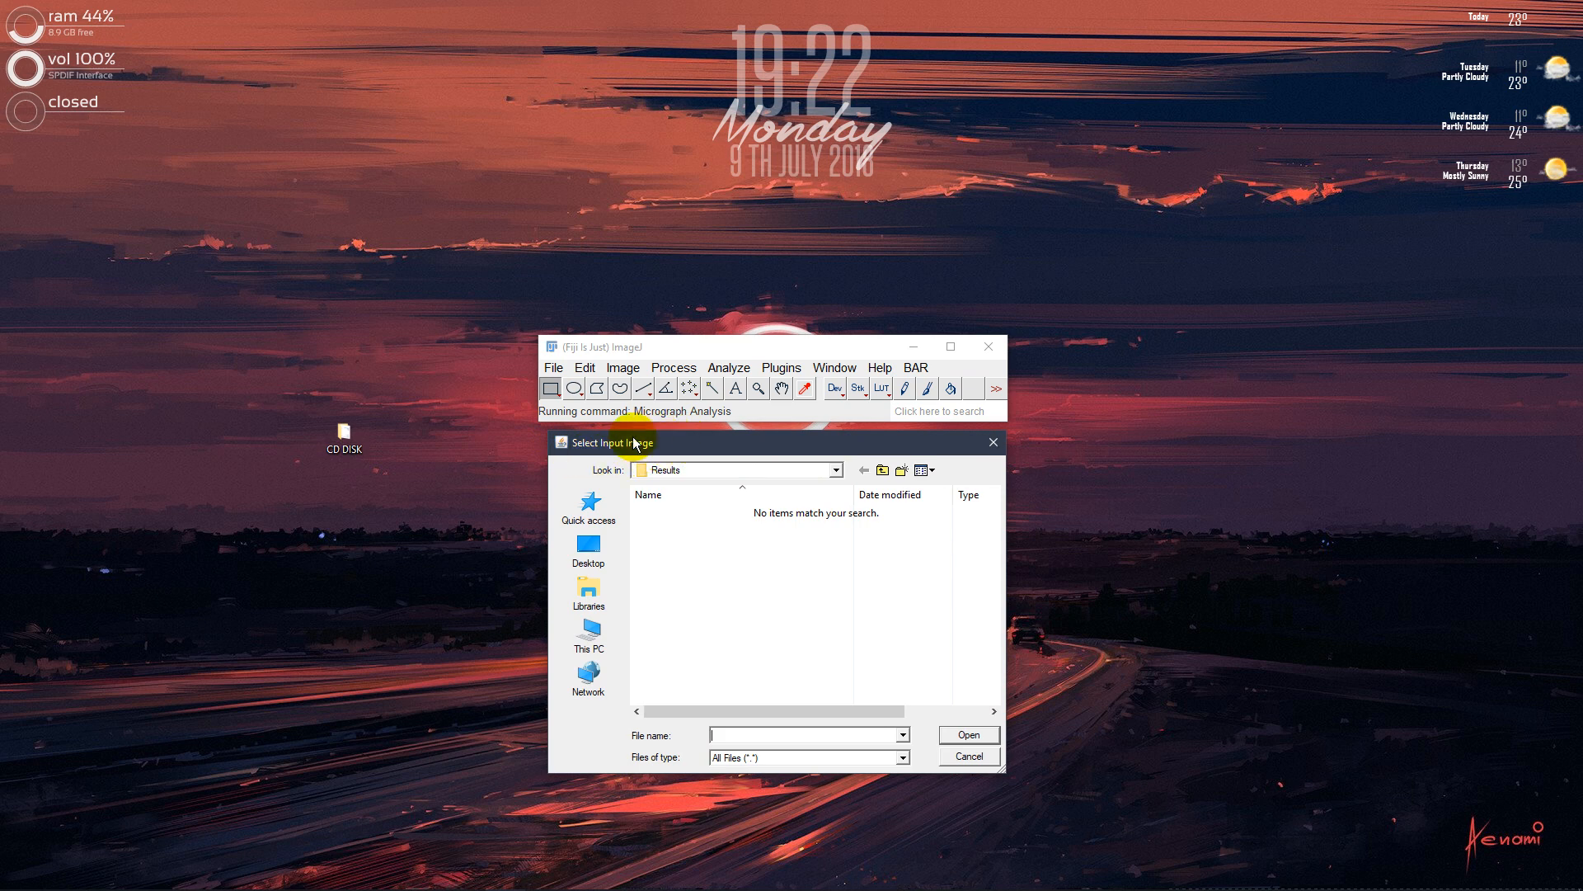
Select Along the build_20.tif from the CD DISK folder's Examples > Test Data subfolder as the input image
click(883, 472)
click(883, 472)
click(661, 516)
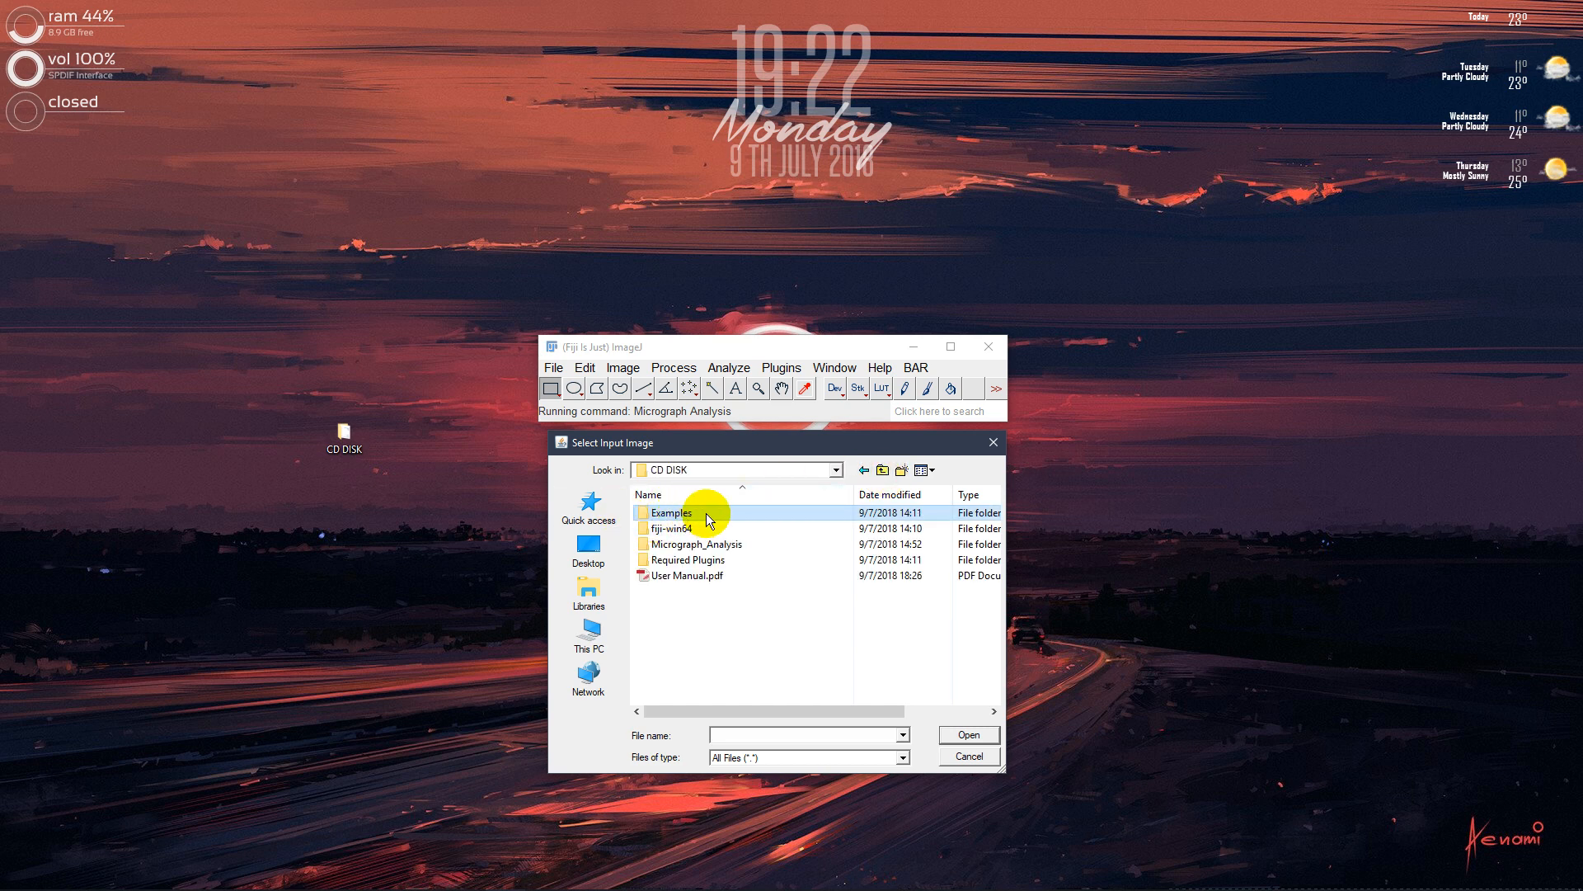
double_click(706, 513)
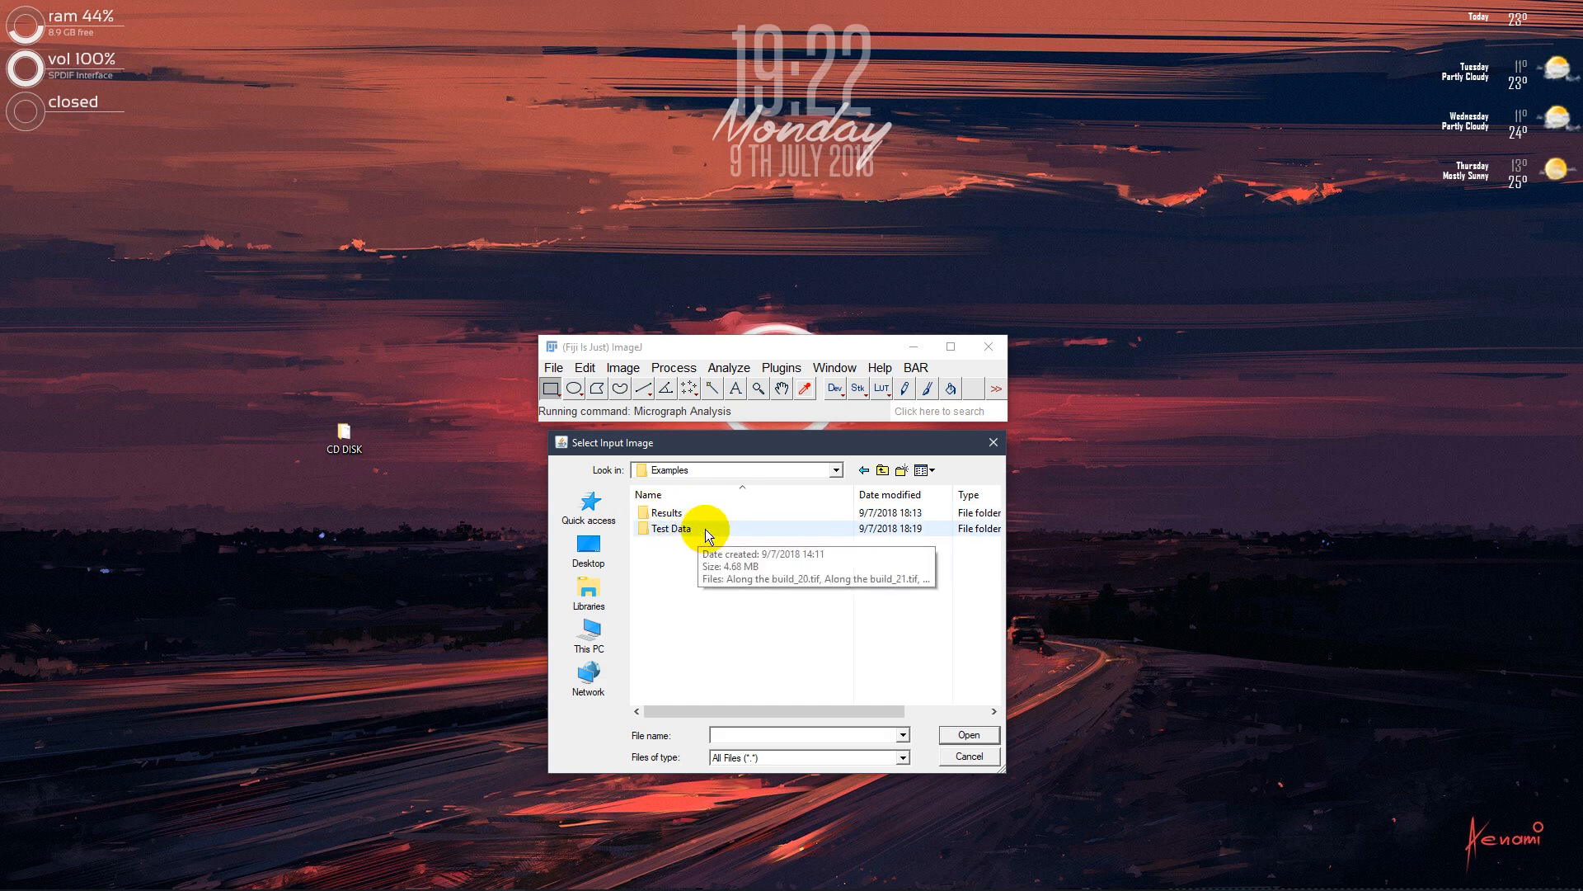
double_click(684, 528)
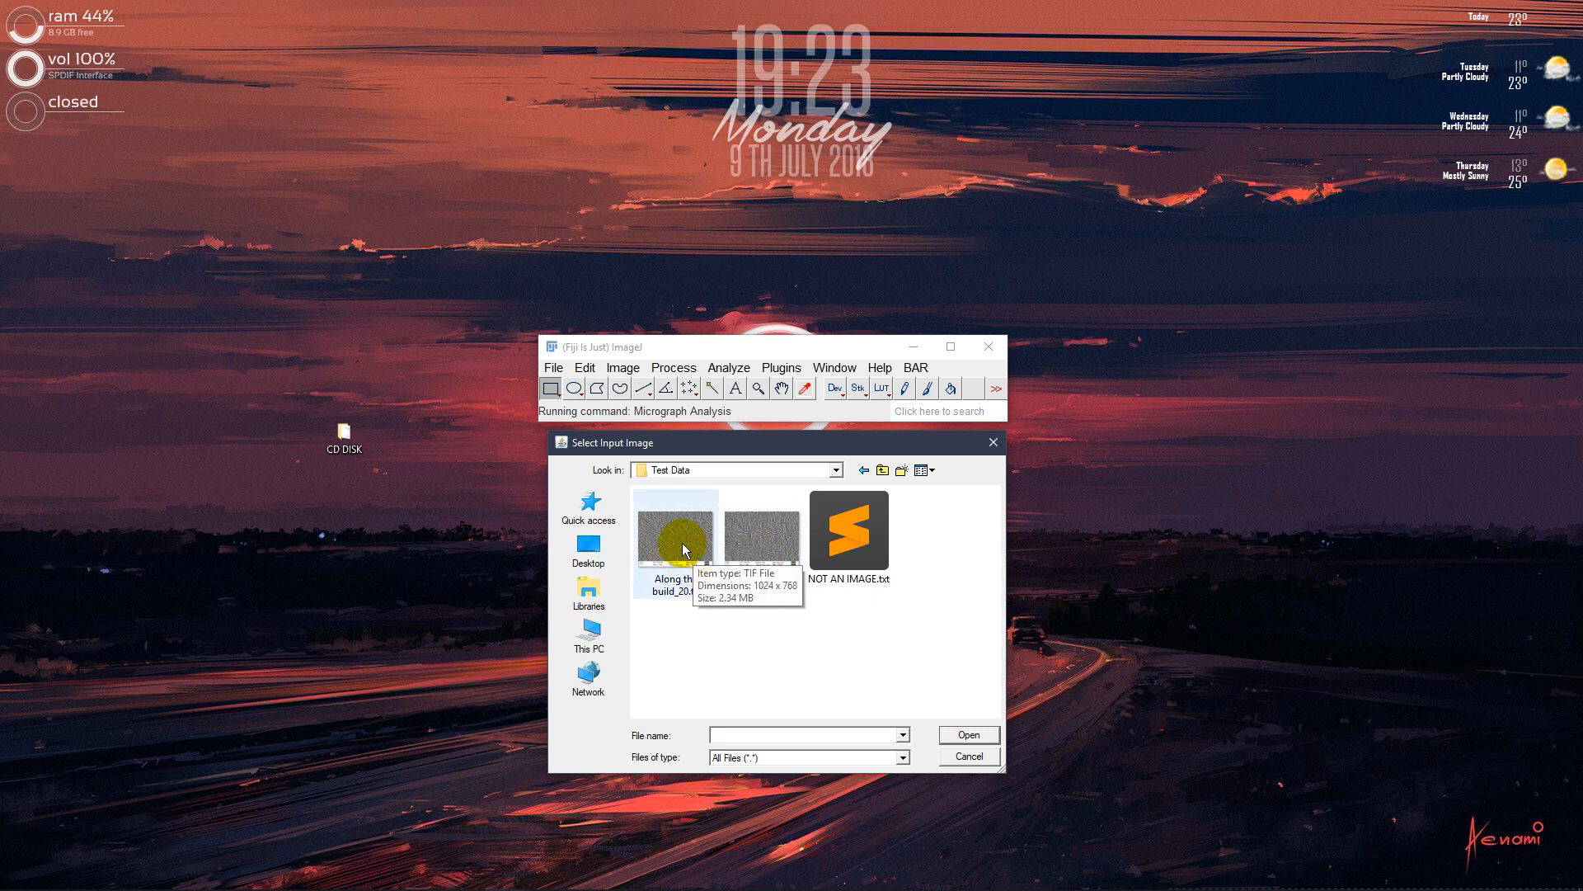
double_click(681, 543)
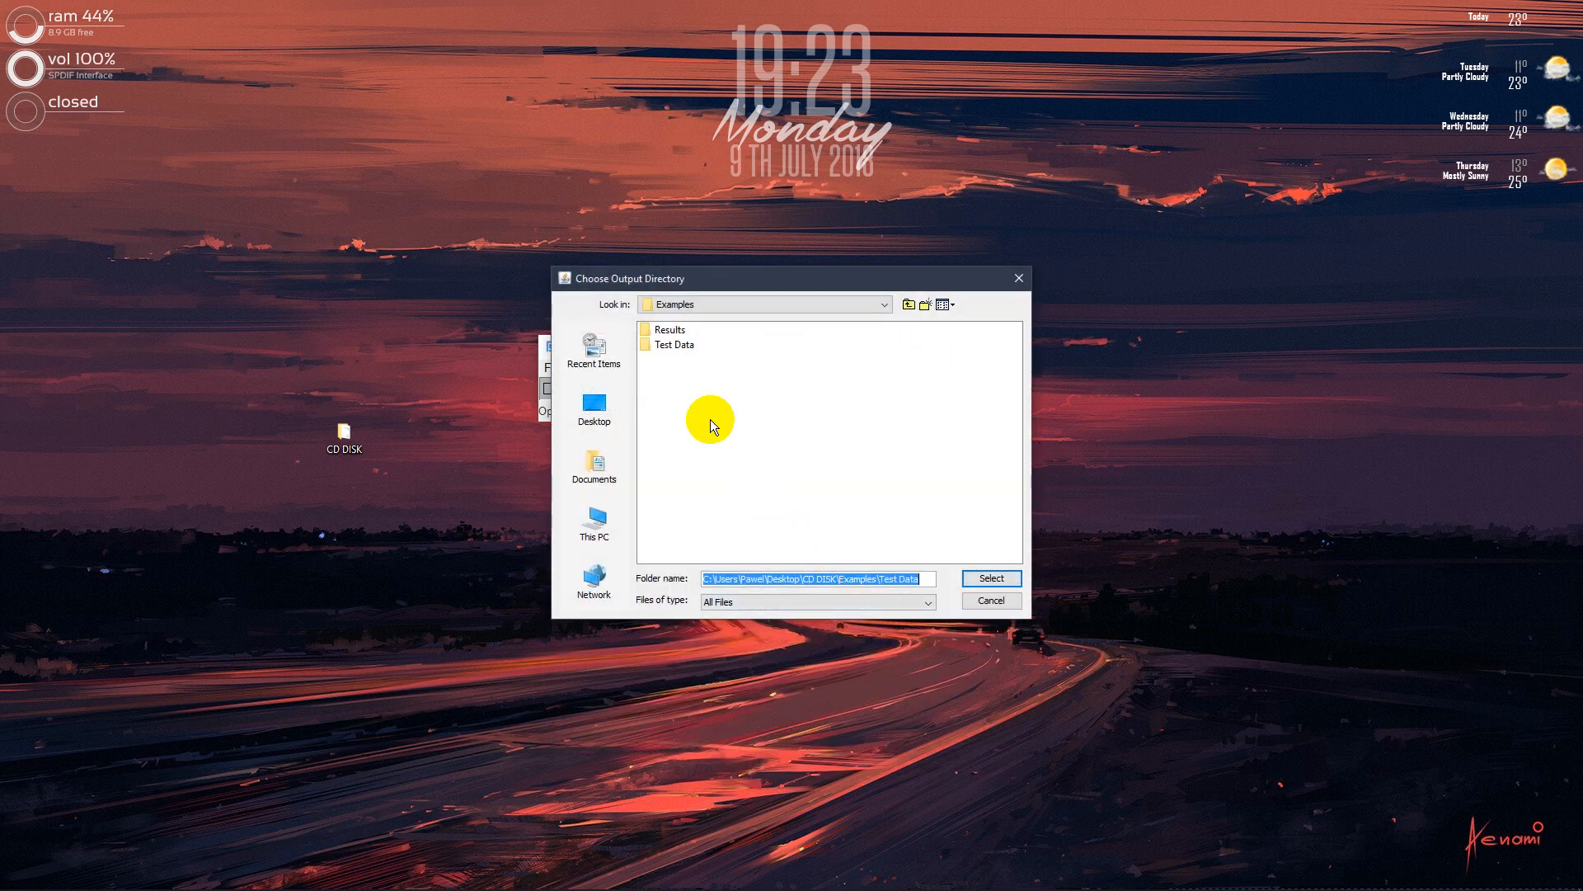
Choose the Results folder inside Examples as the output directory for the analysis
click(690, 349)
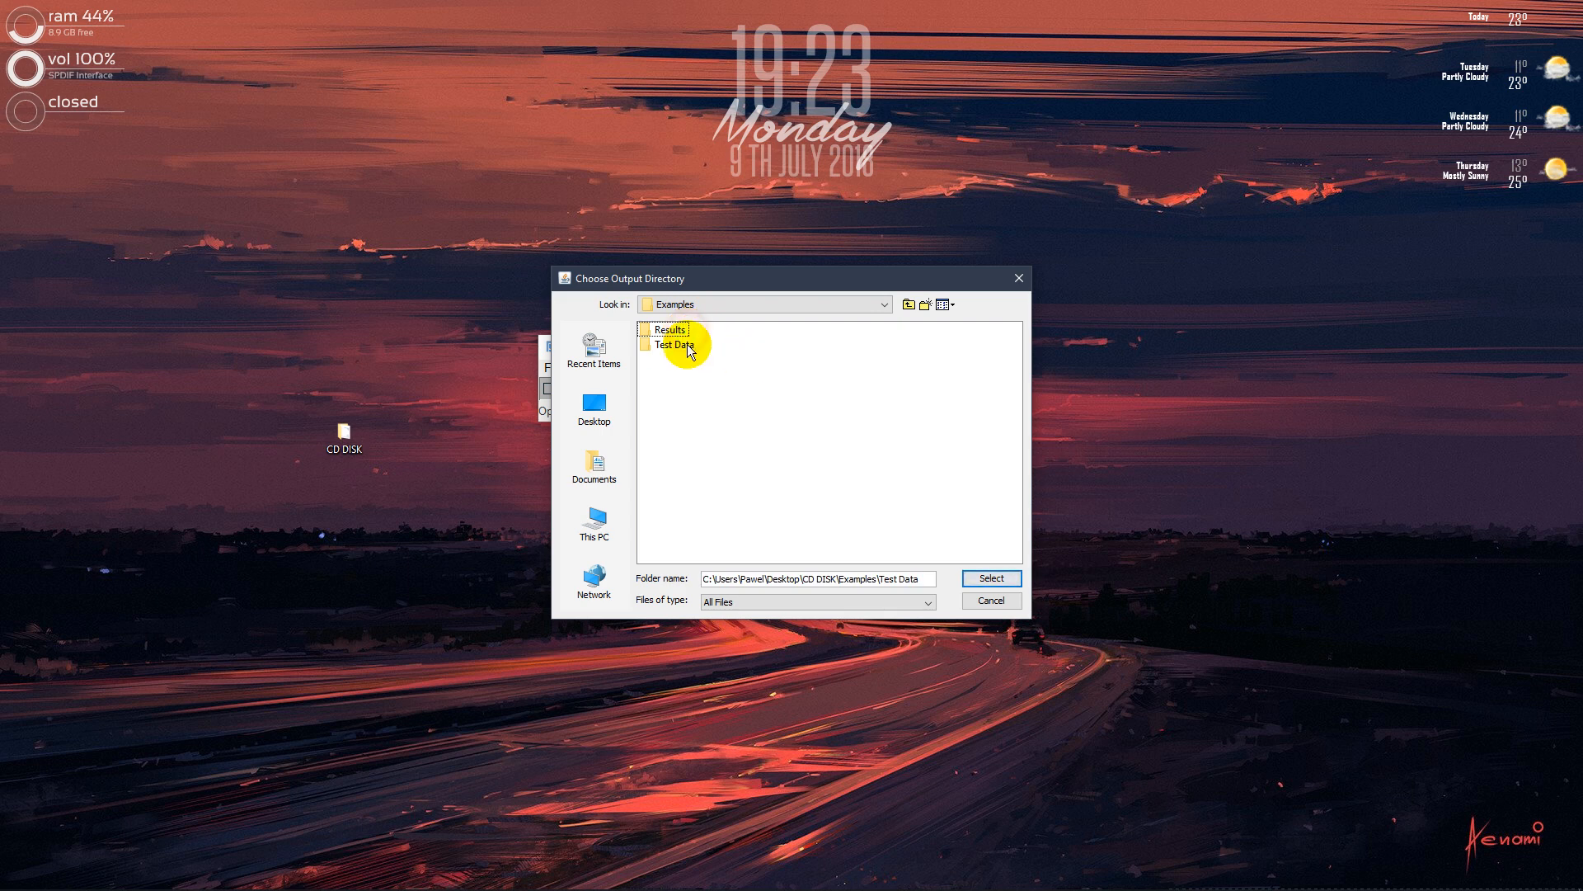
click(666, 330)
click(976, 580)
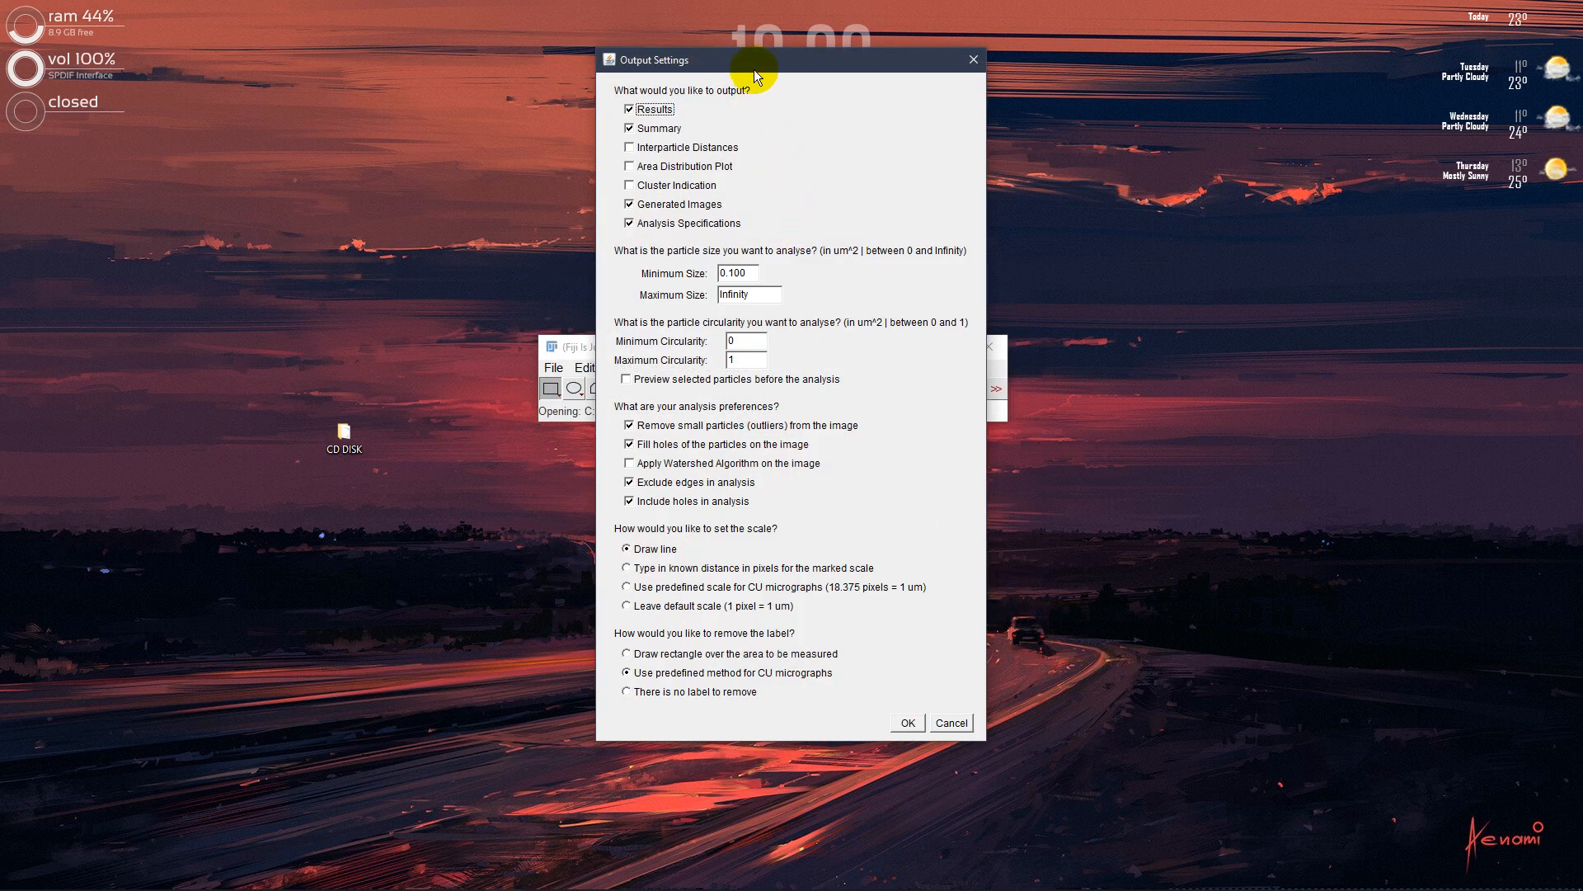
drag(754, 69, 724, 131)
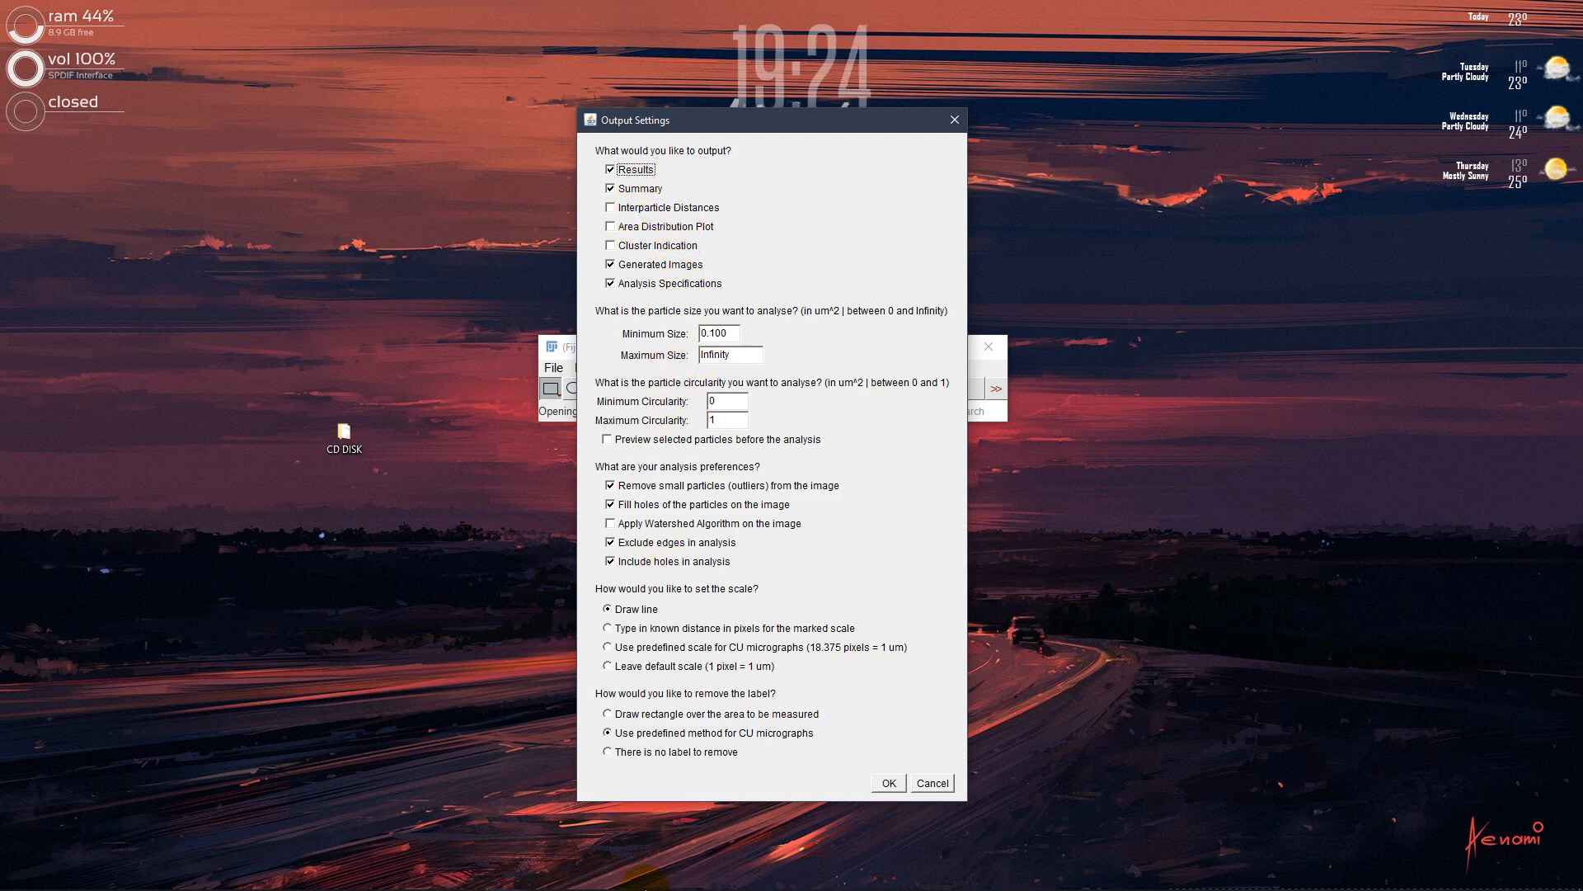
Switch to the User Manual in PDF-XChange Editor and review the Performed Operations list, especially the optional outputs in point 11
click(627, 869)
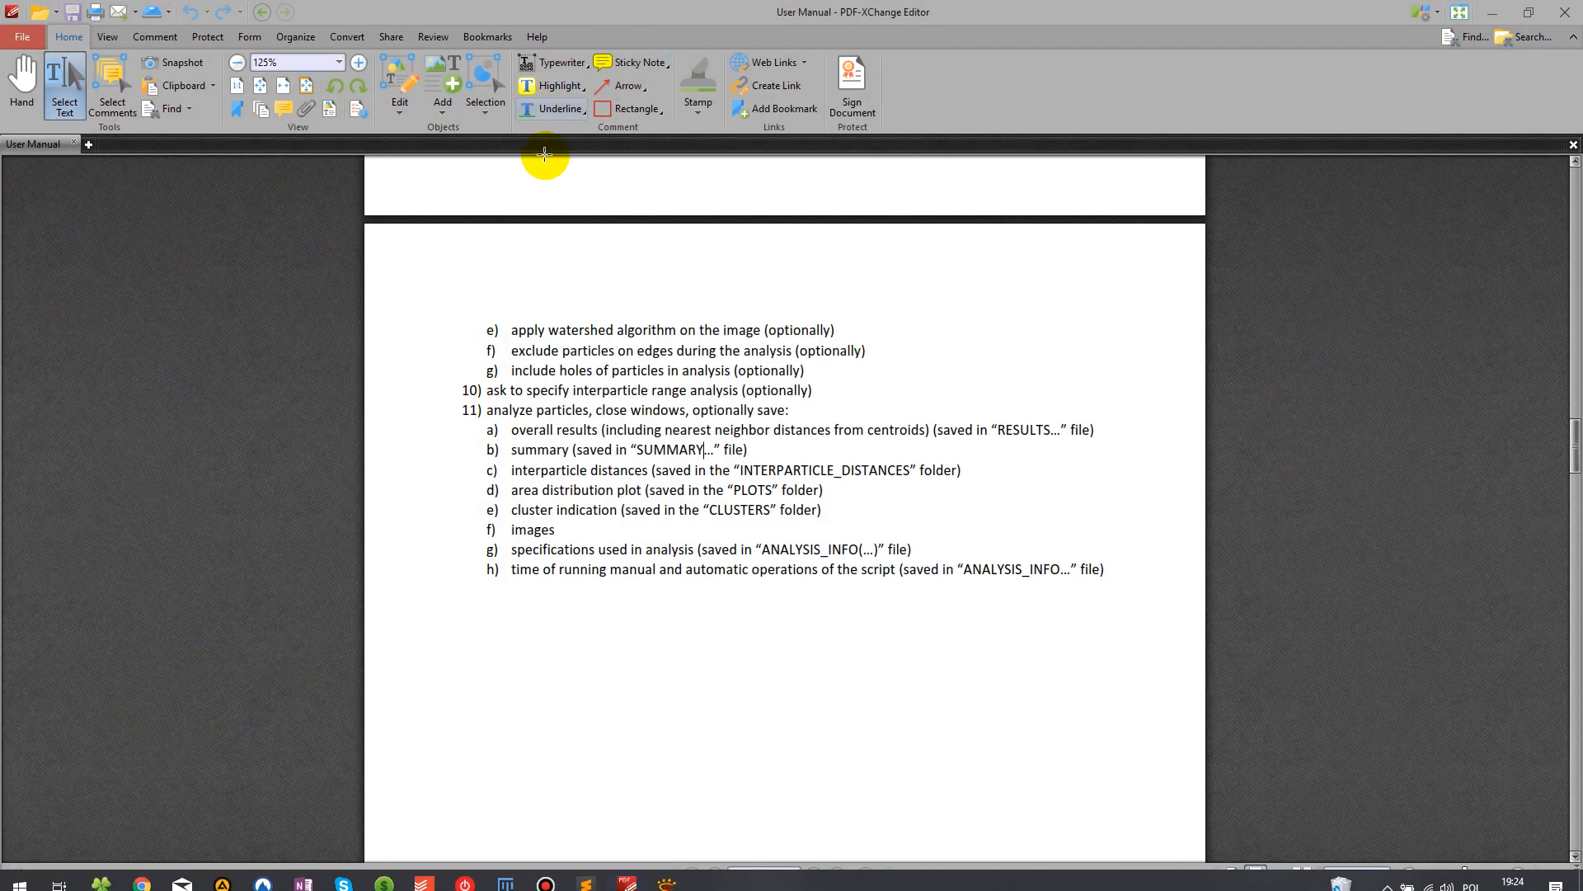
scroll(561, 410, up, 10)
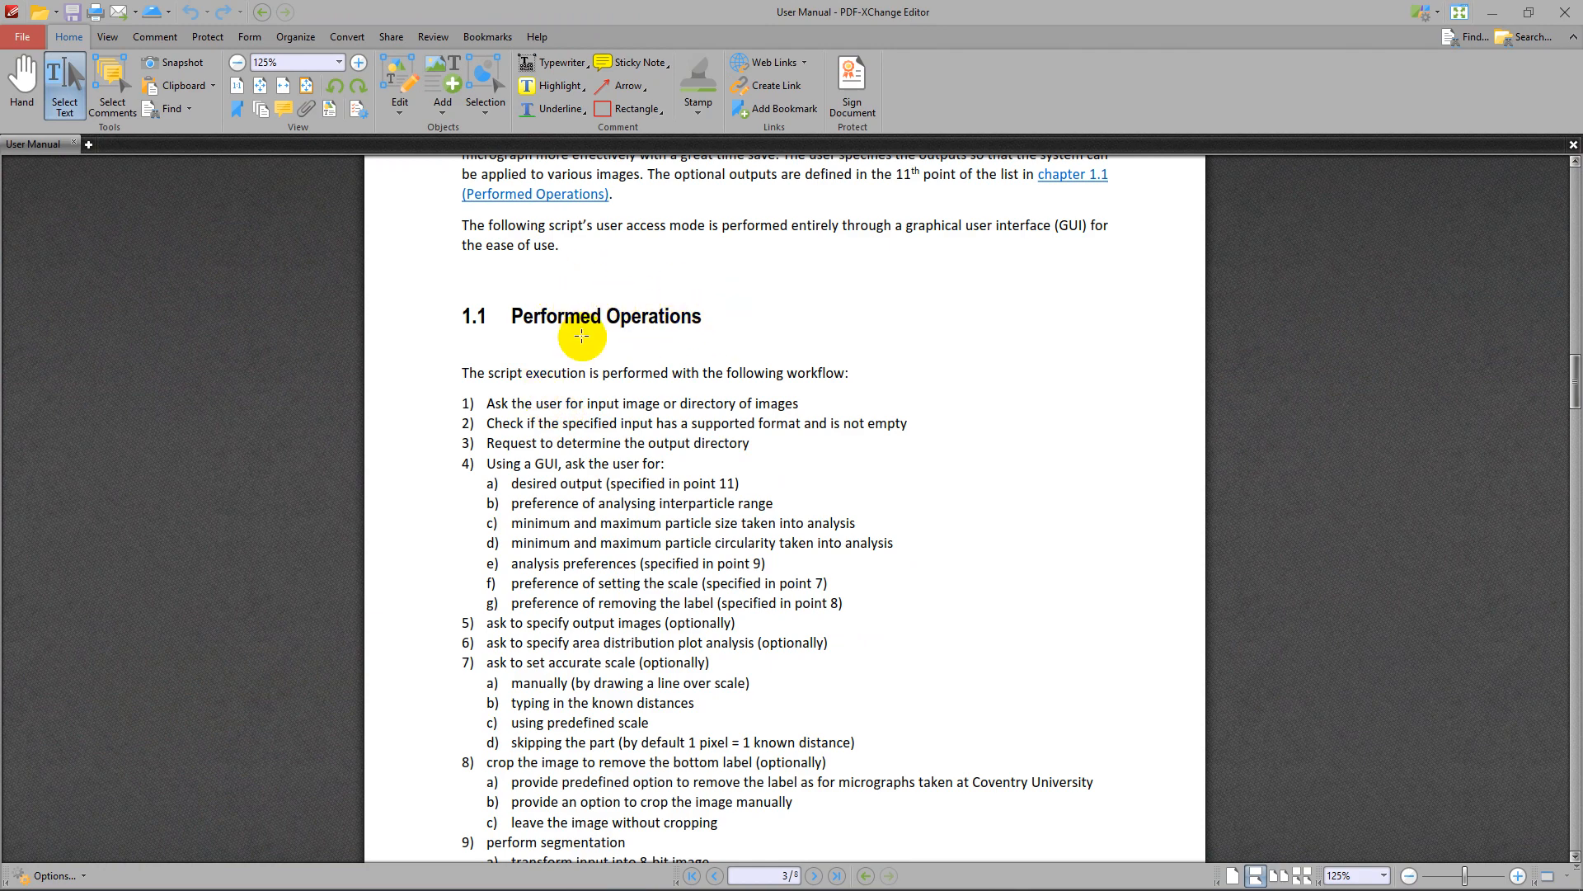
scroll(618, 338, down, 10)
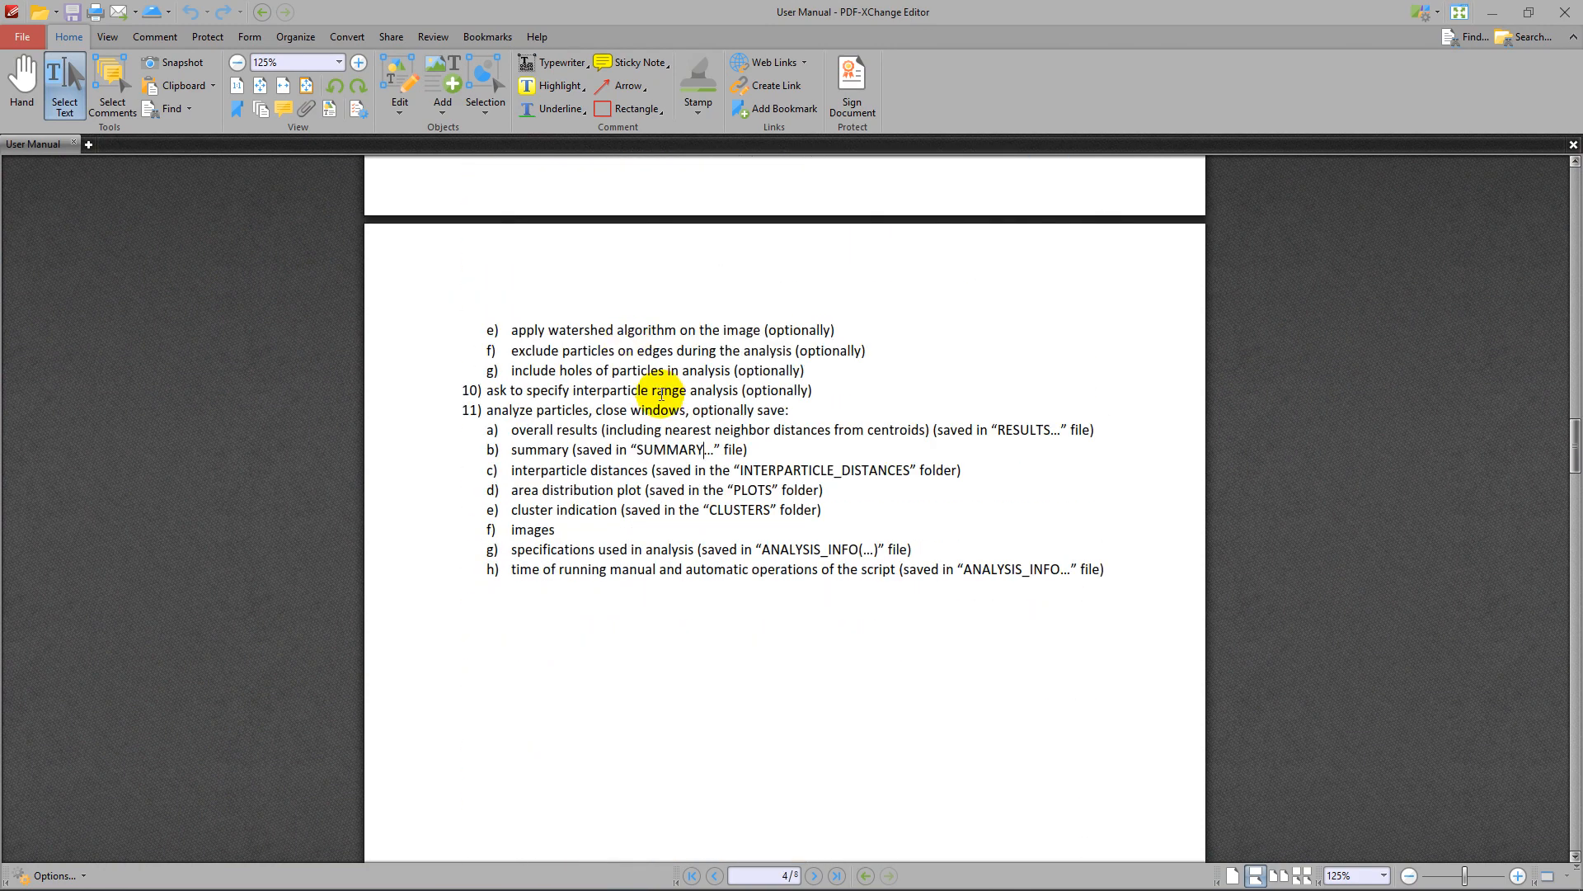
scroll(647, 391, down, 1)
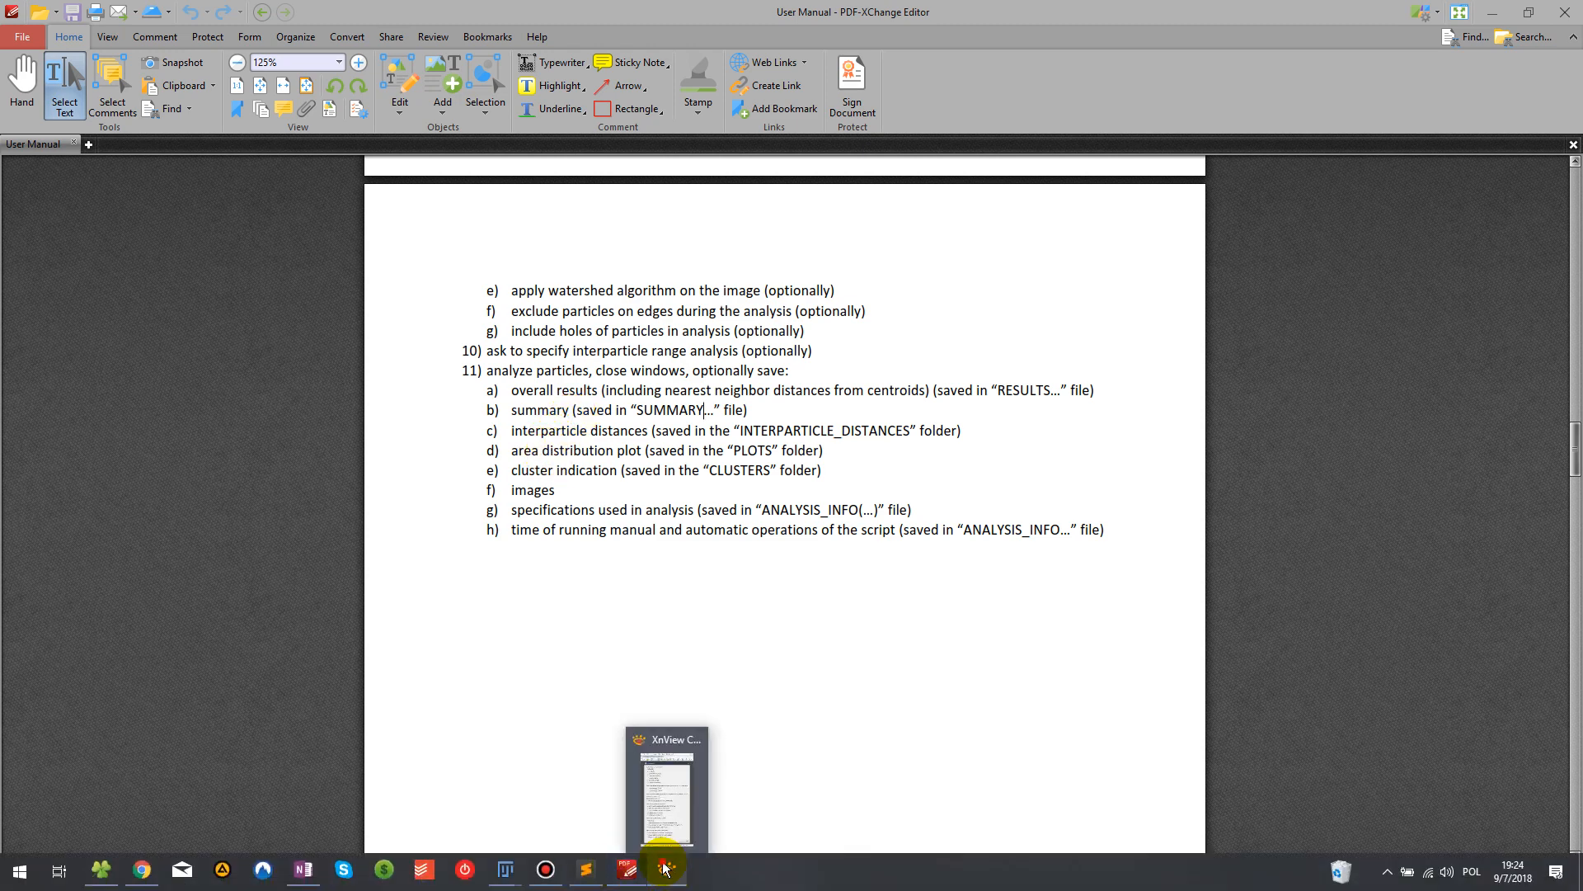
click(678, 875)
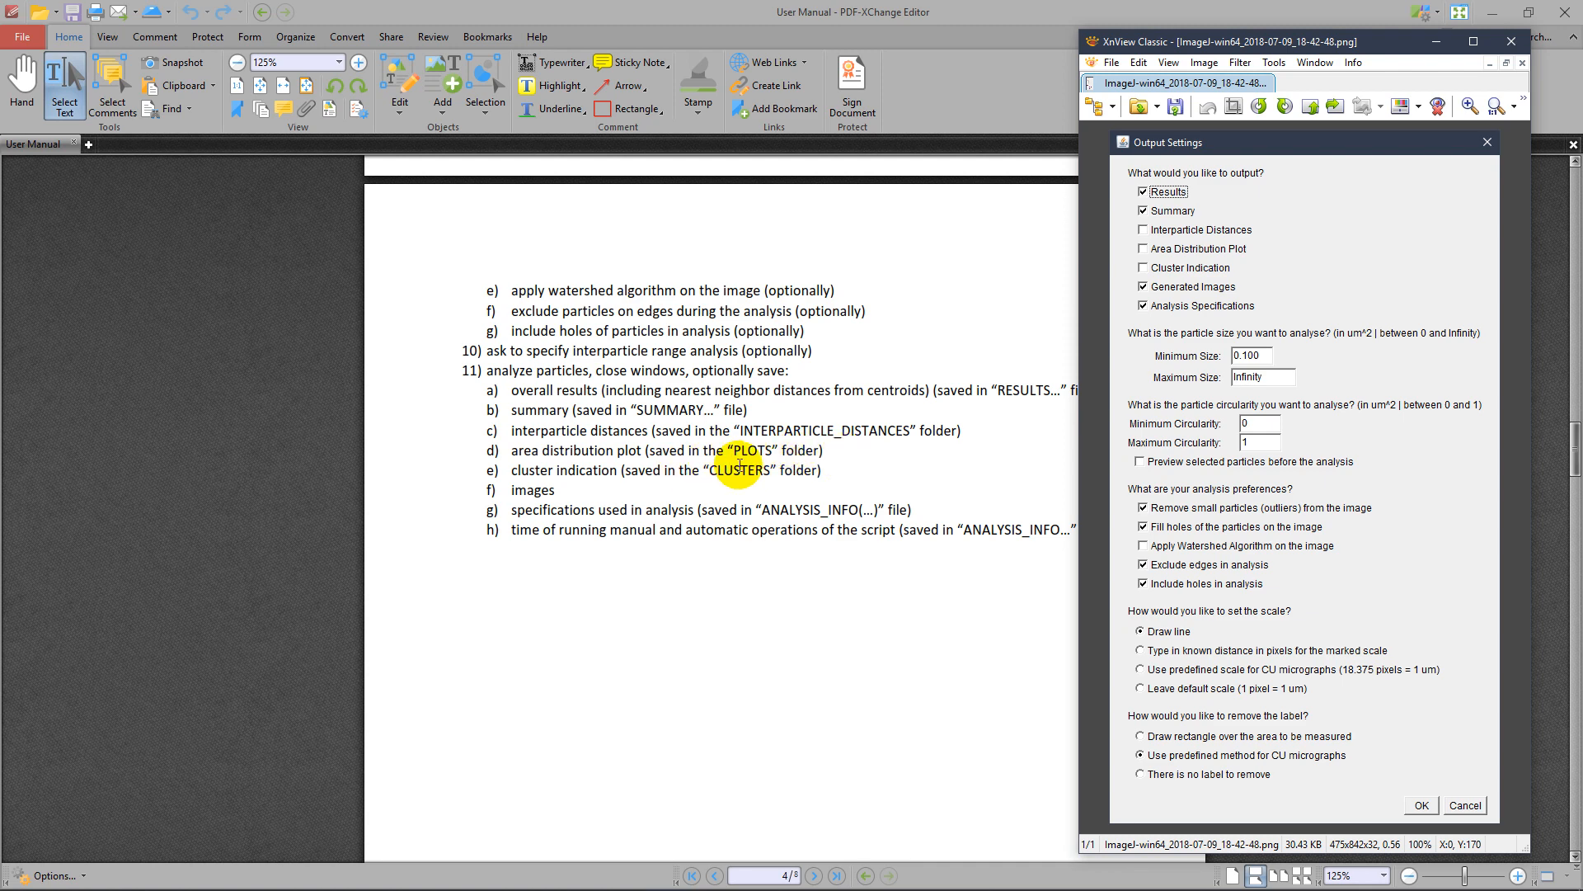
click(762, 497)
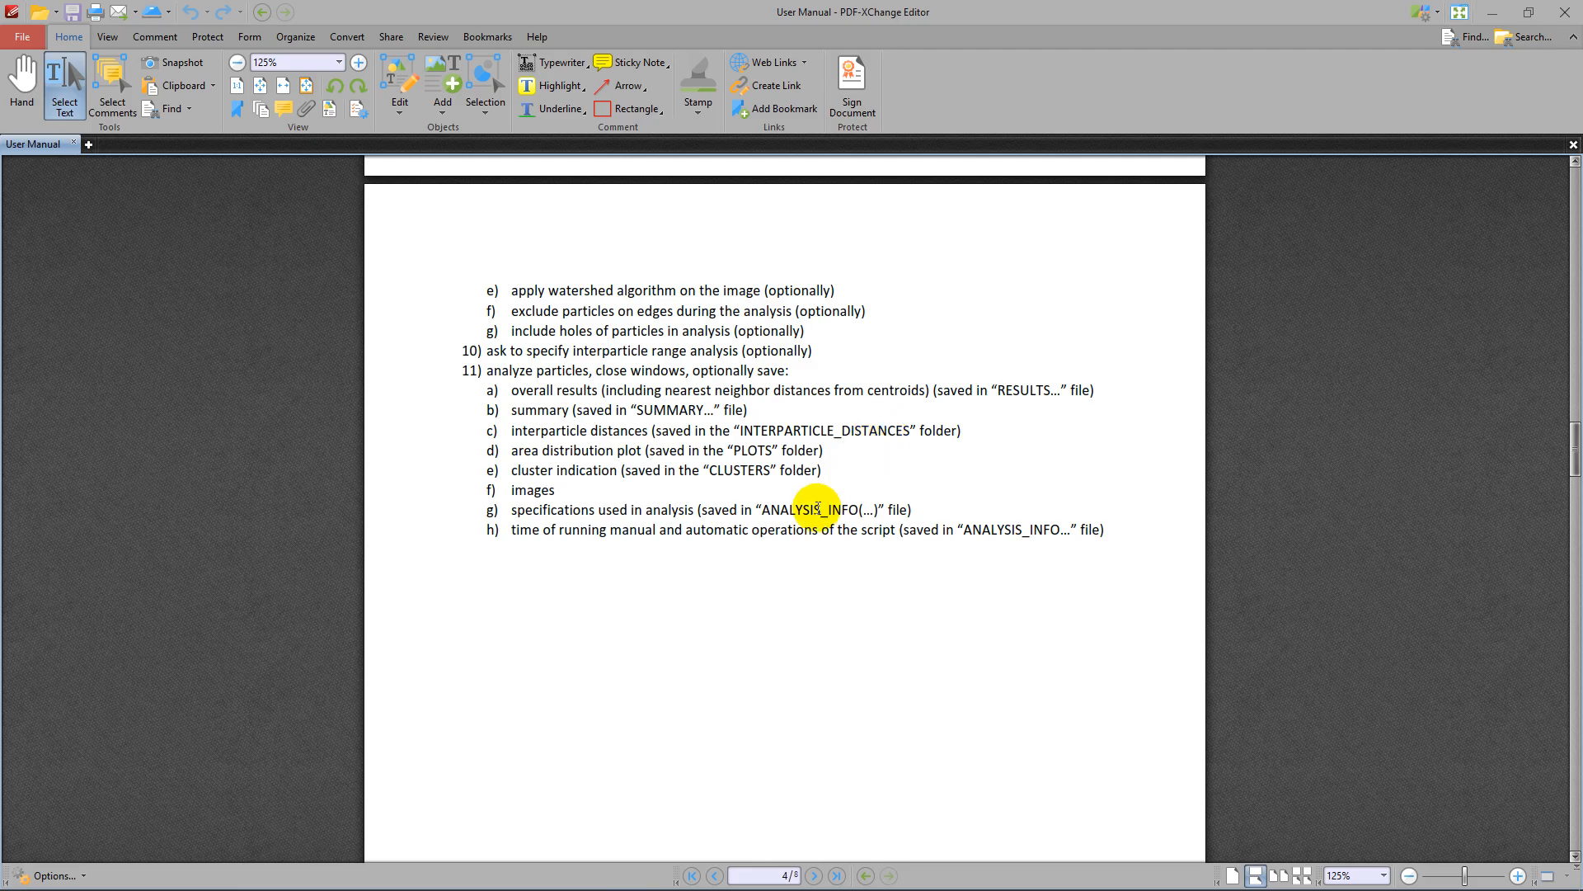
click(1492, 13)
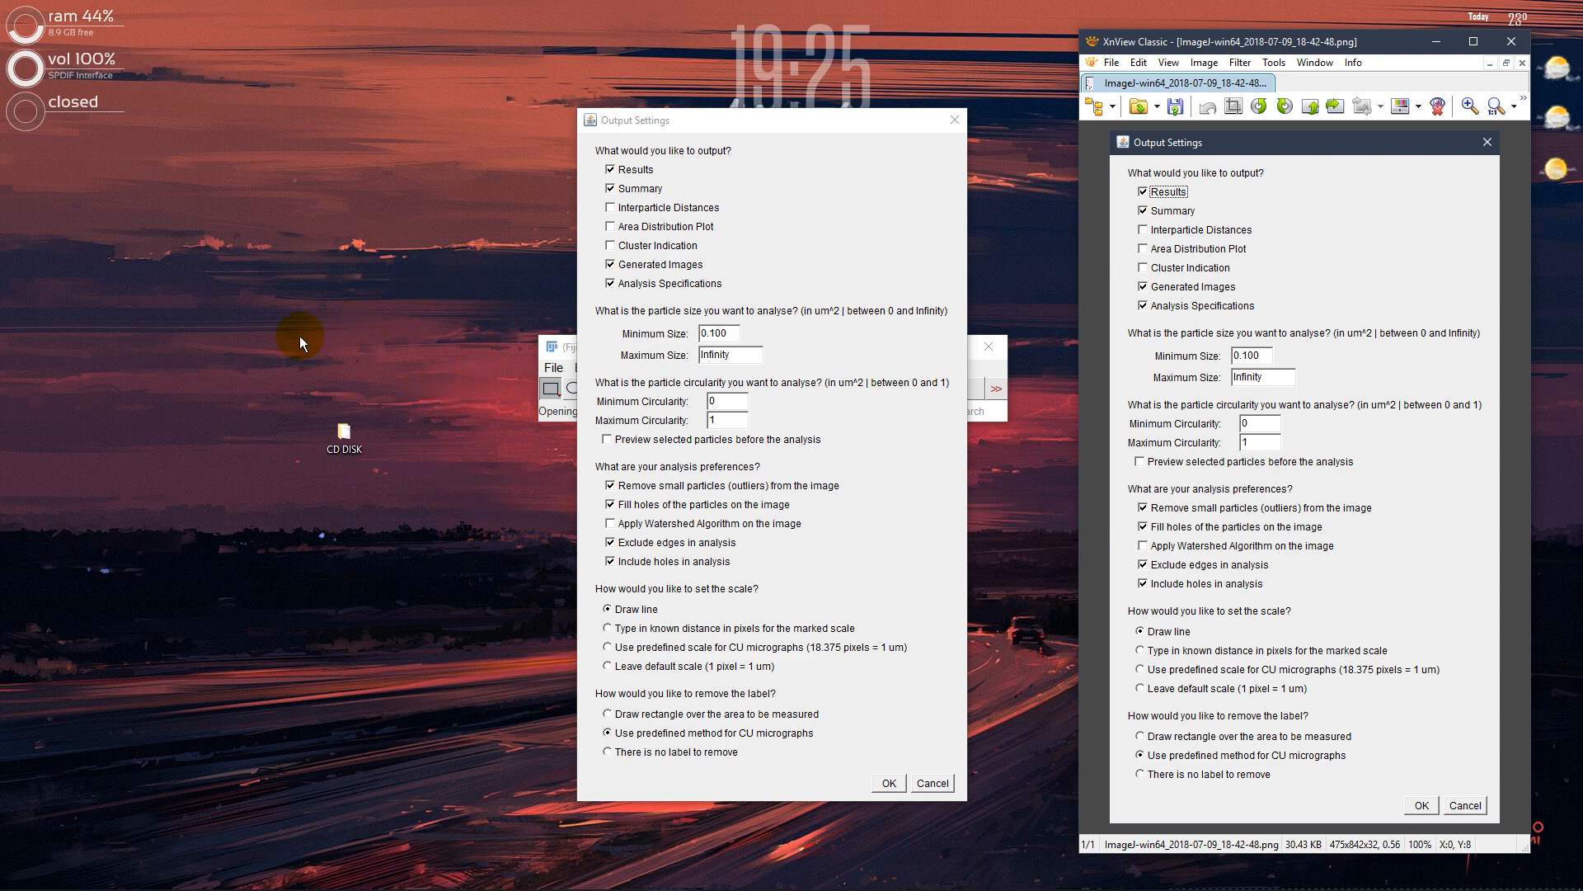
Enable the particle preview before analysis and add the Cluster Indication, Area Distribution Plot and Interparticle Distances outputs
double_click(724, 402)
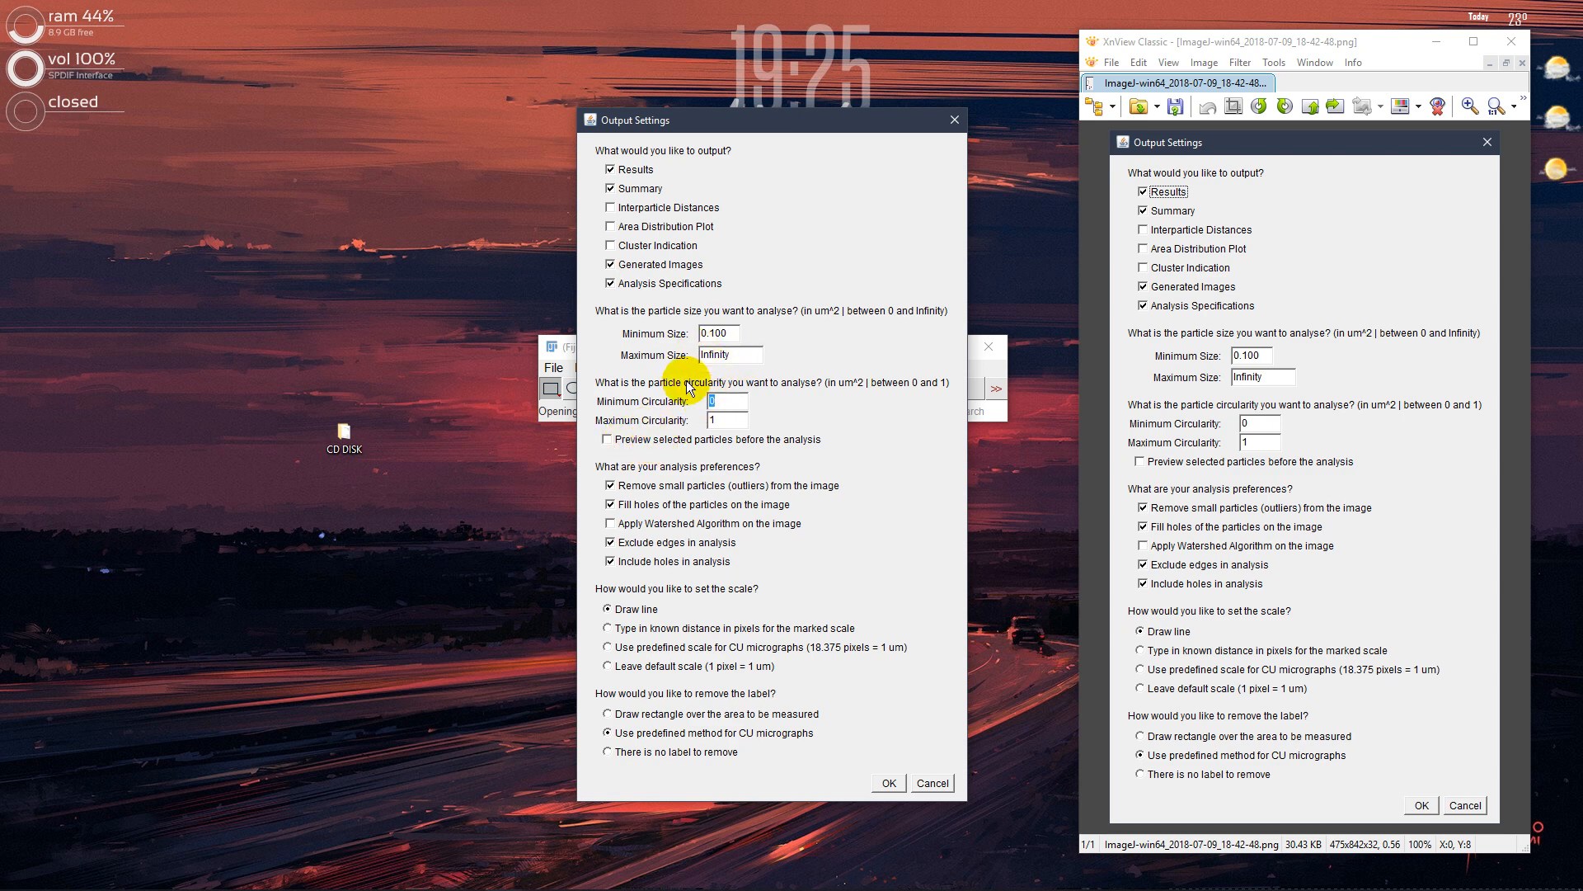
click(646, 438)
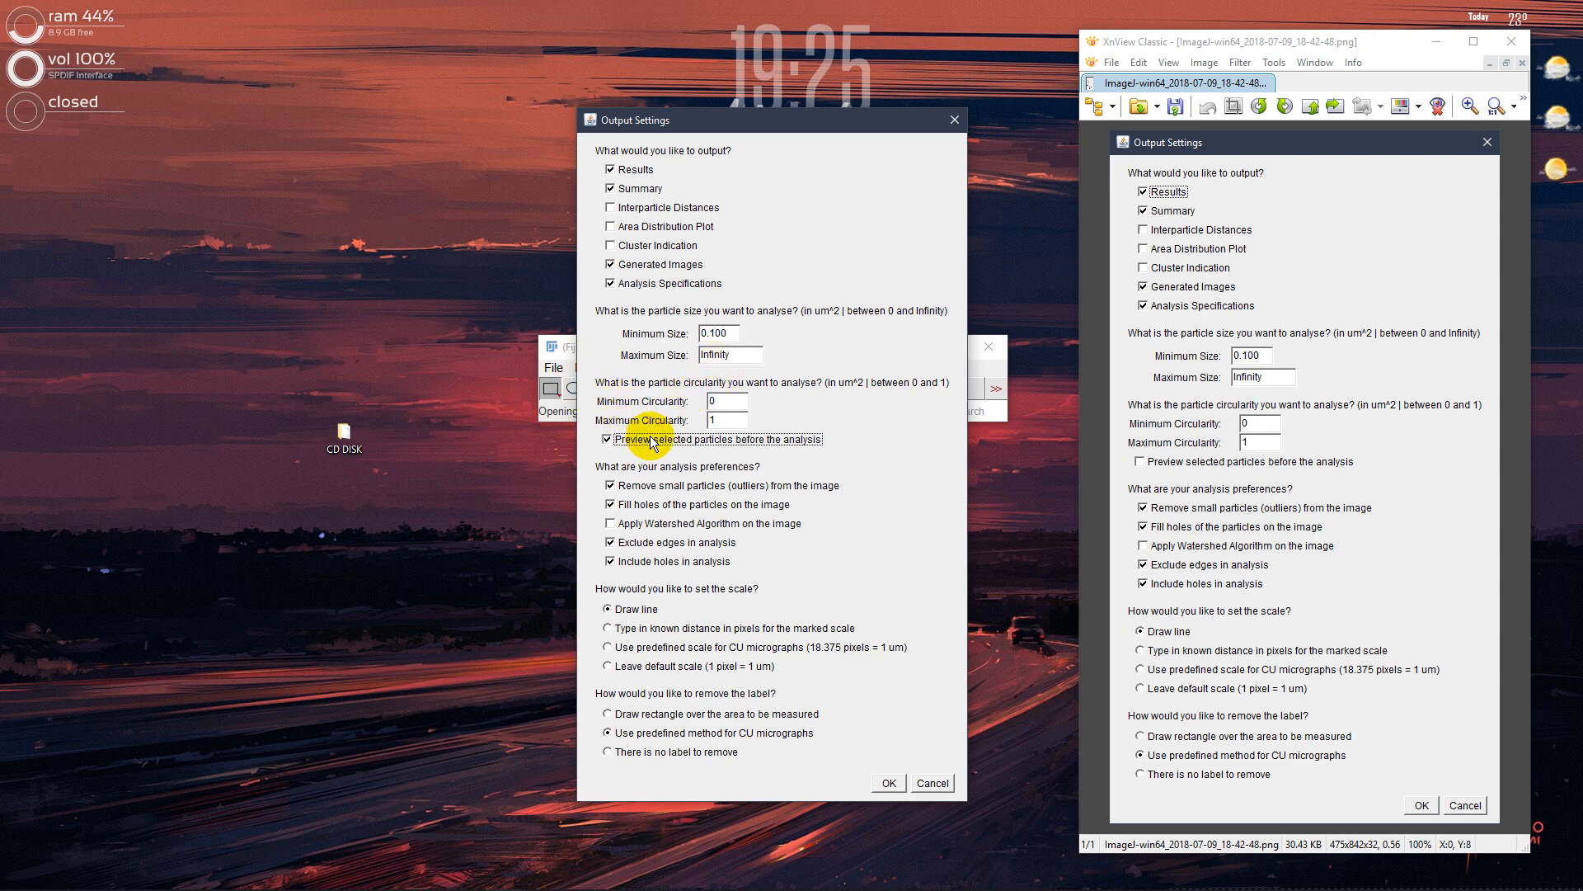
click(657, 246)
click(658, 226)
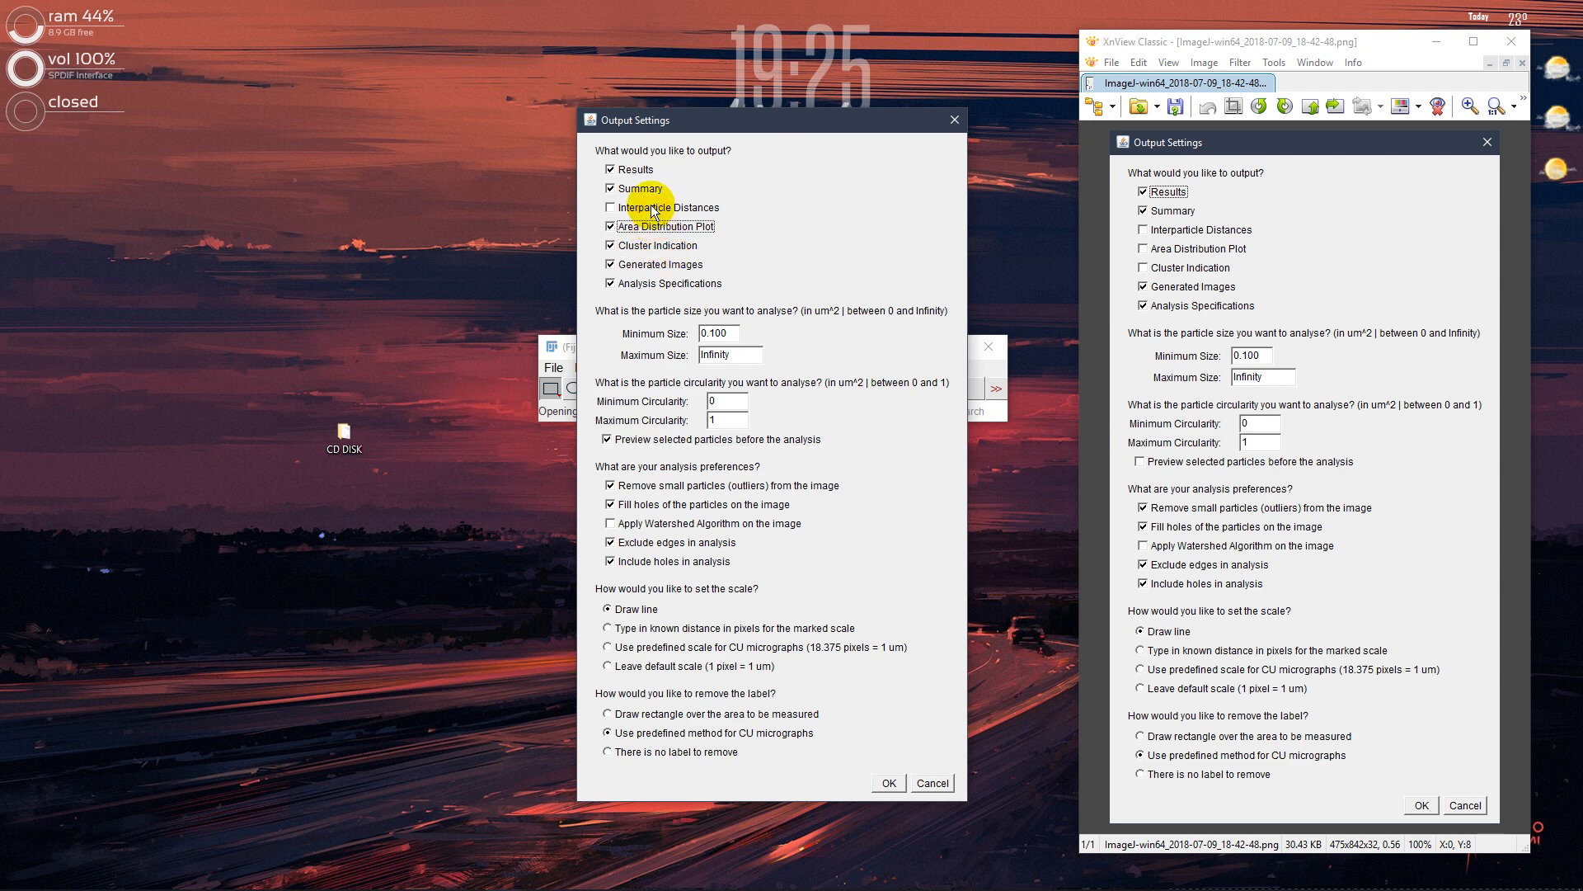
click(653, 209)
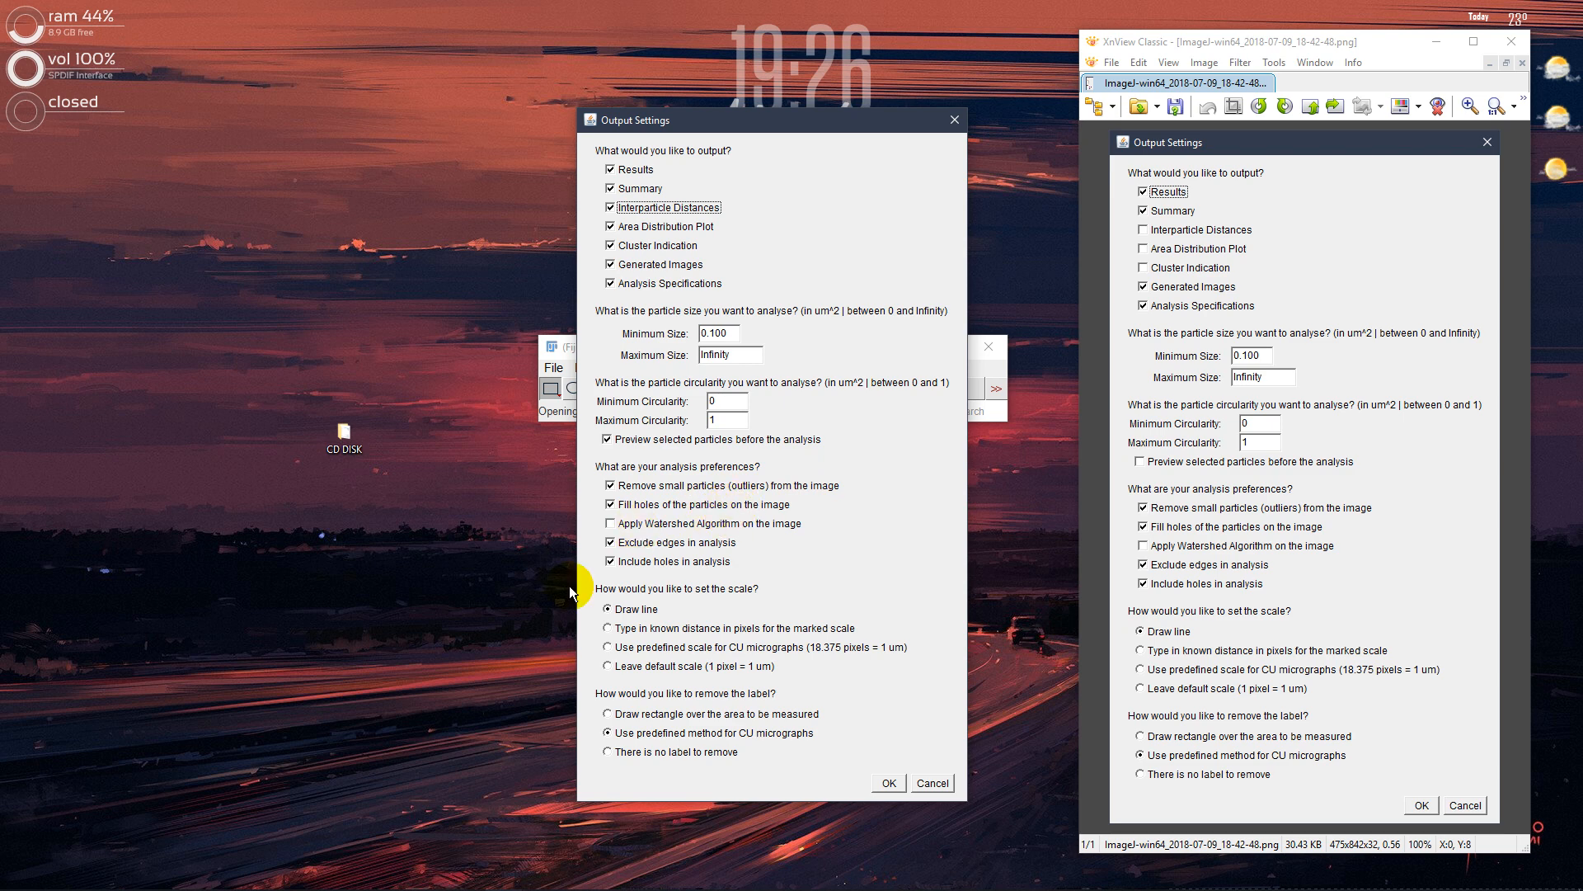
Open Along the build_20.tif from the Test Data folder in XnView and examine the particles' shapes and edges up close
click(659, 874)
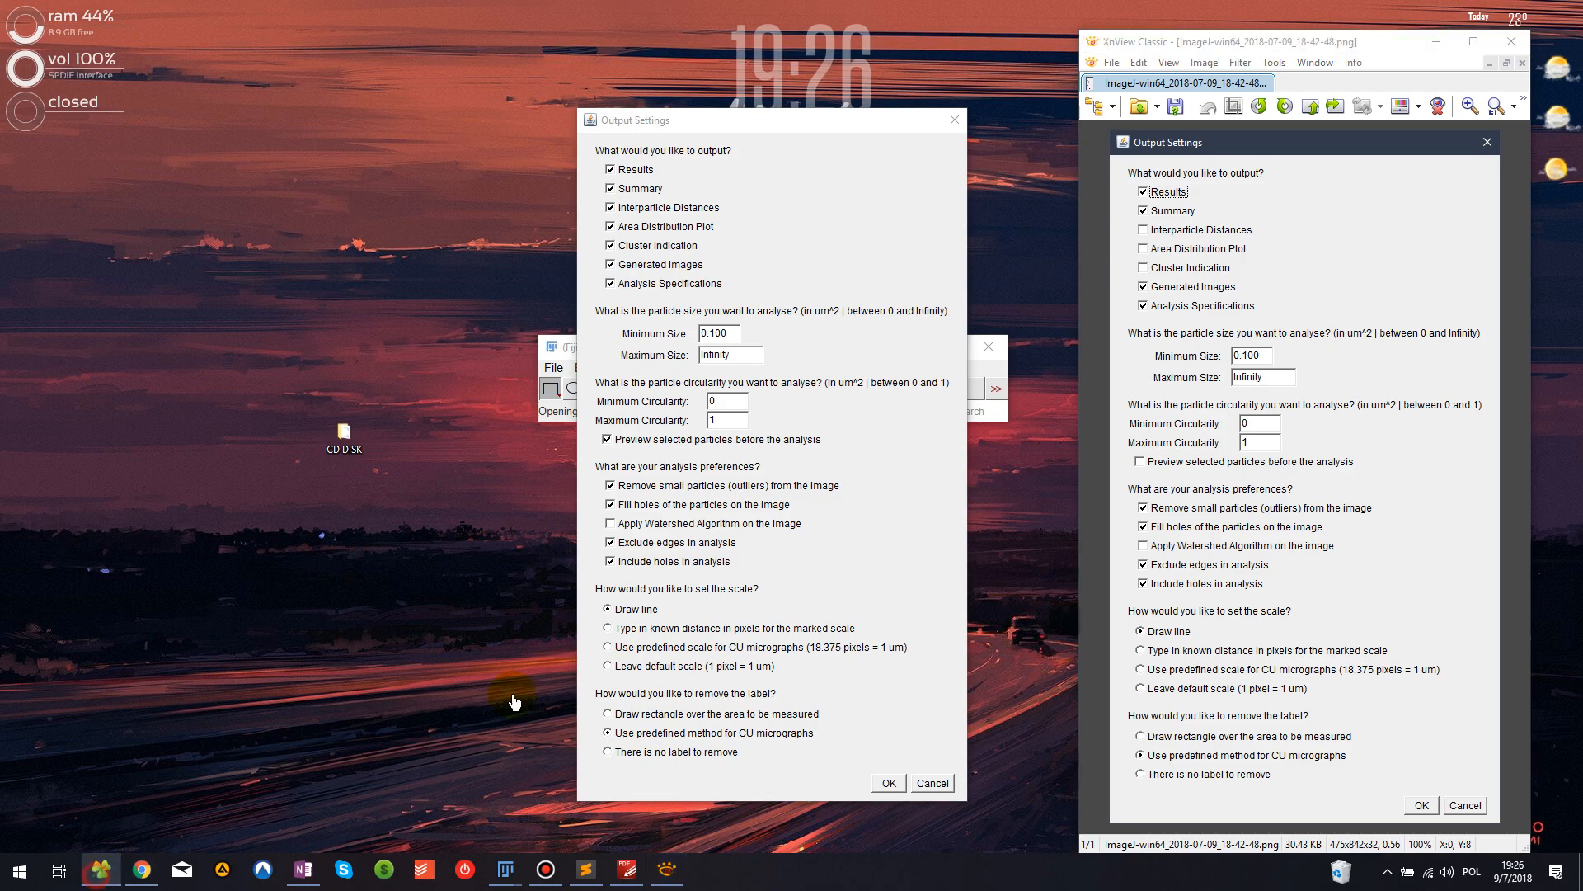
click(100, 870)
double_click(672, 487)
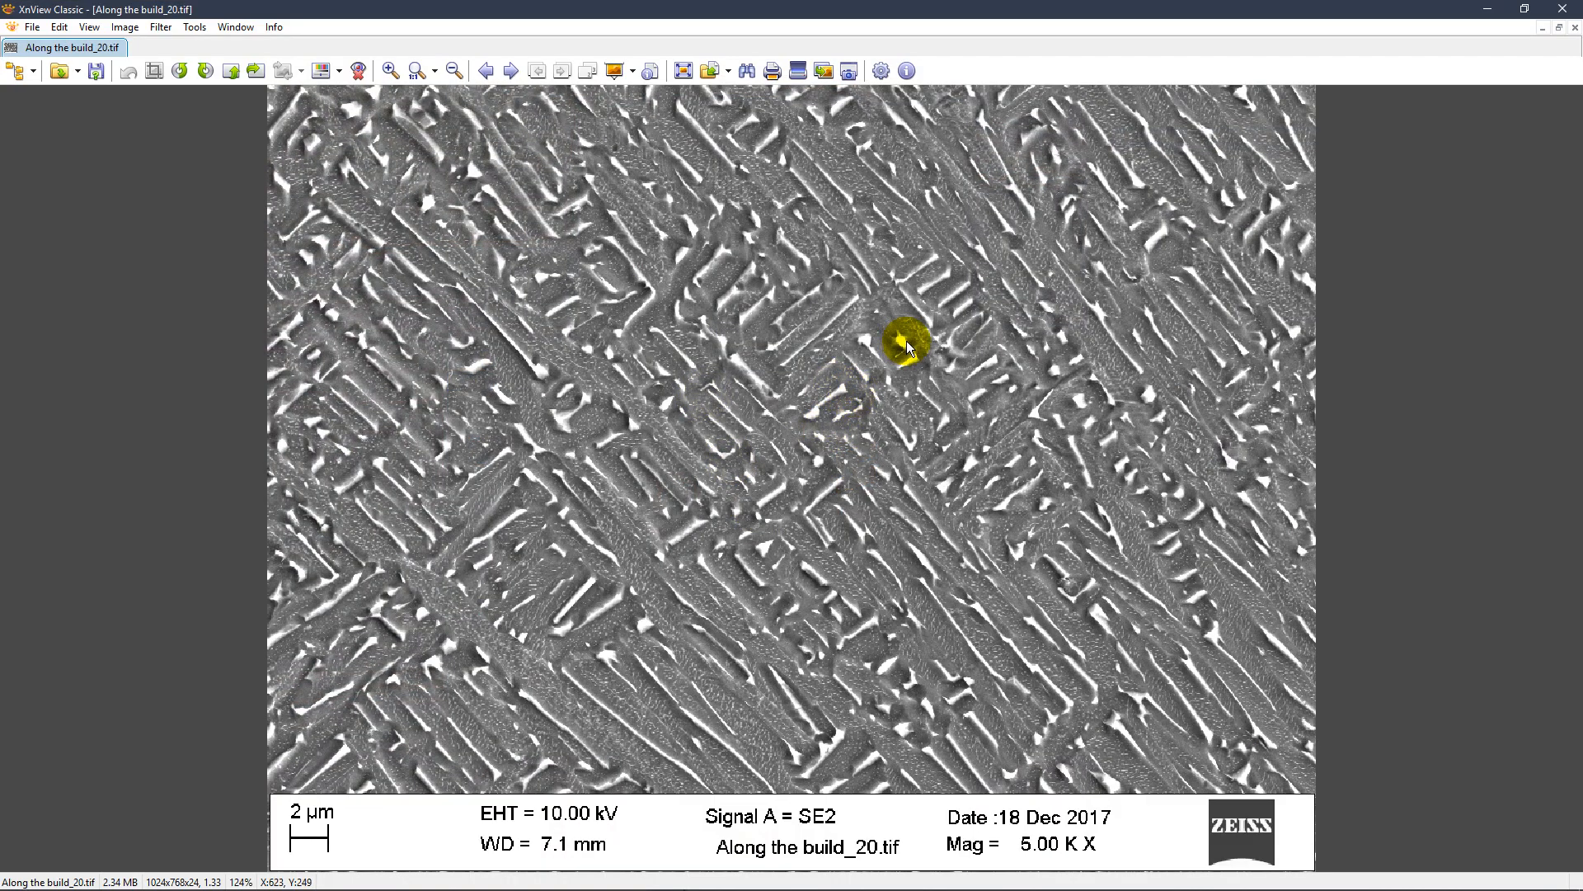
scroll(996, 355, up, 3)
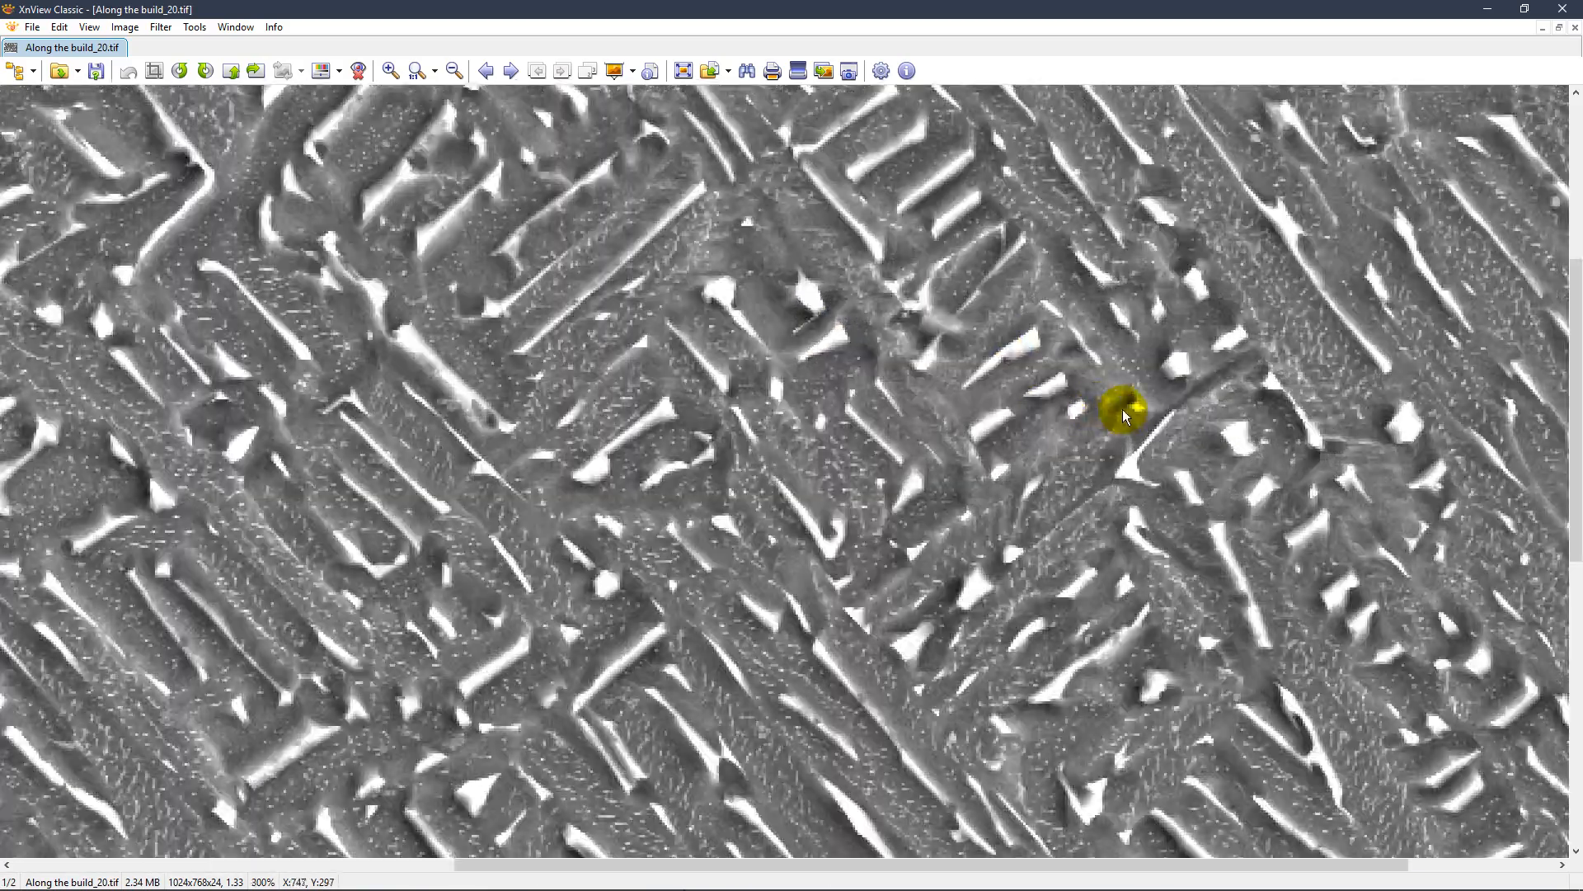
drag(1122, 409, 1041, 477)
scroll(839, 369, up, 4)
drag(739, 388, 1149, 272)
drag(643, 600, 924, 297)
drag(992, 601, 898, 407)
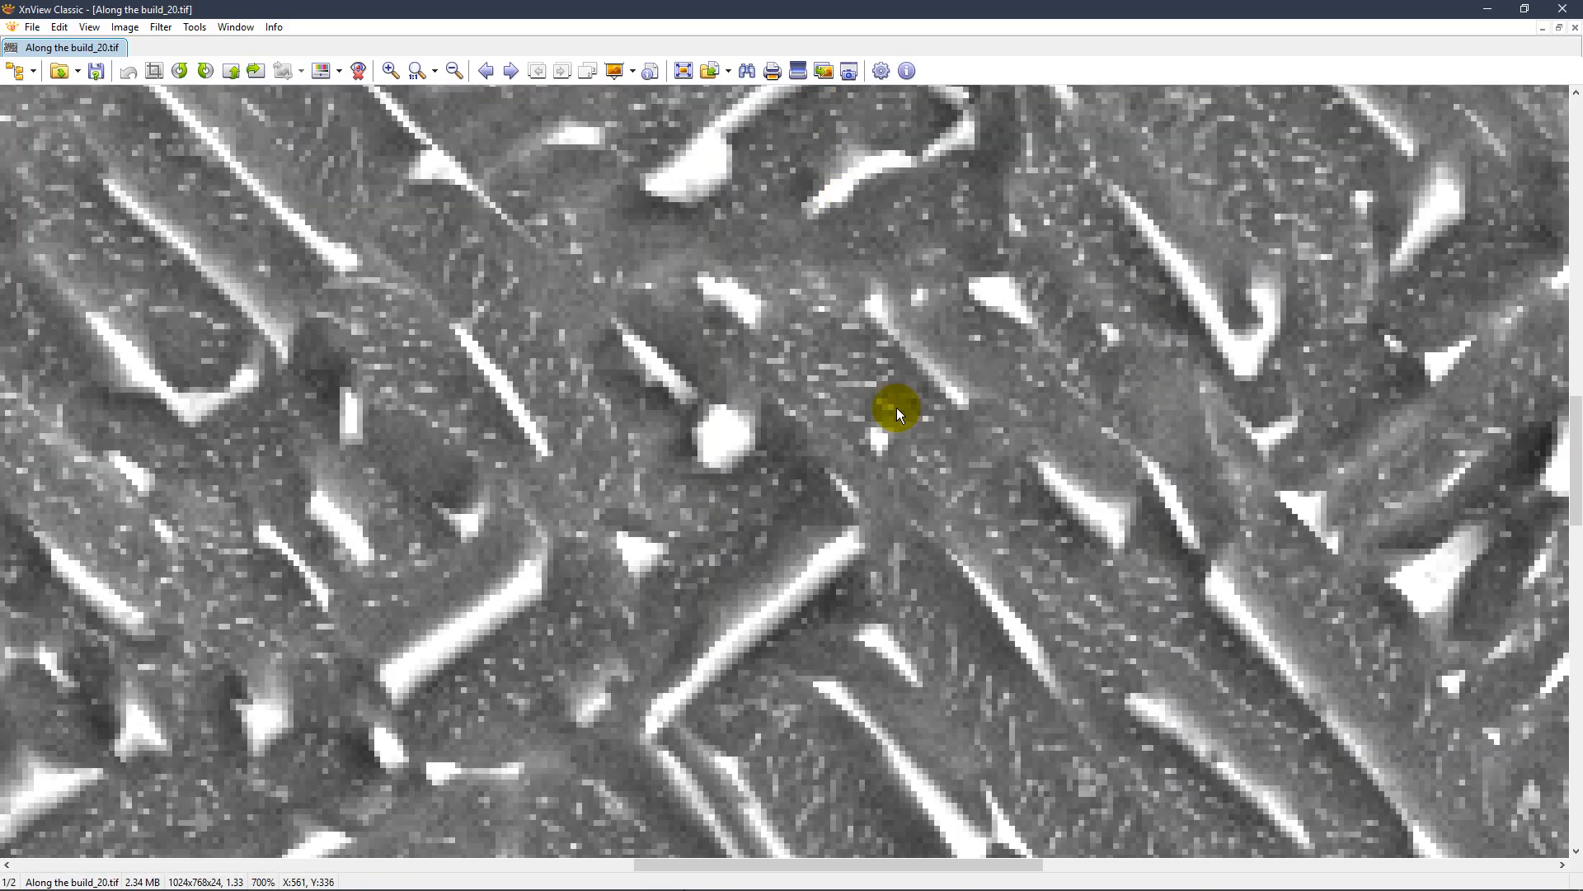
drag(857, 554, 864, 428)
scroll(711, 311, up, 3)
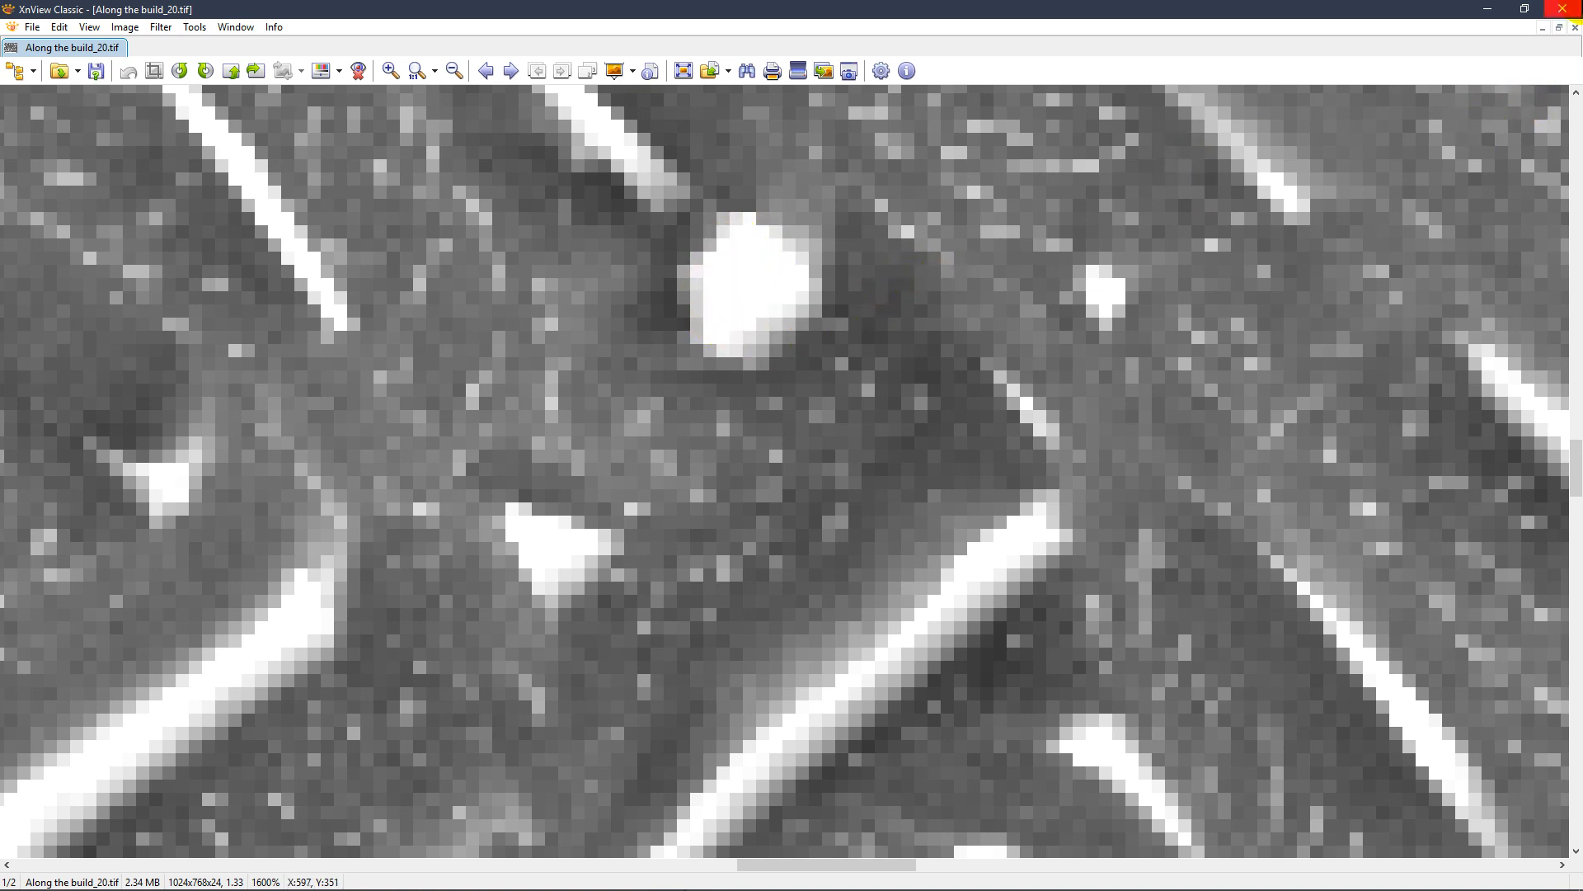
click(1579, 3)
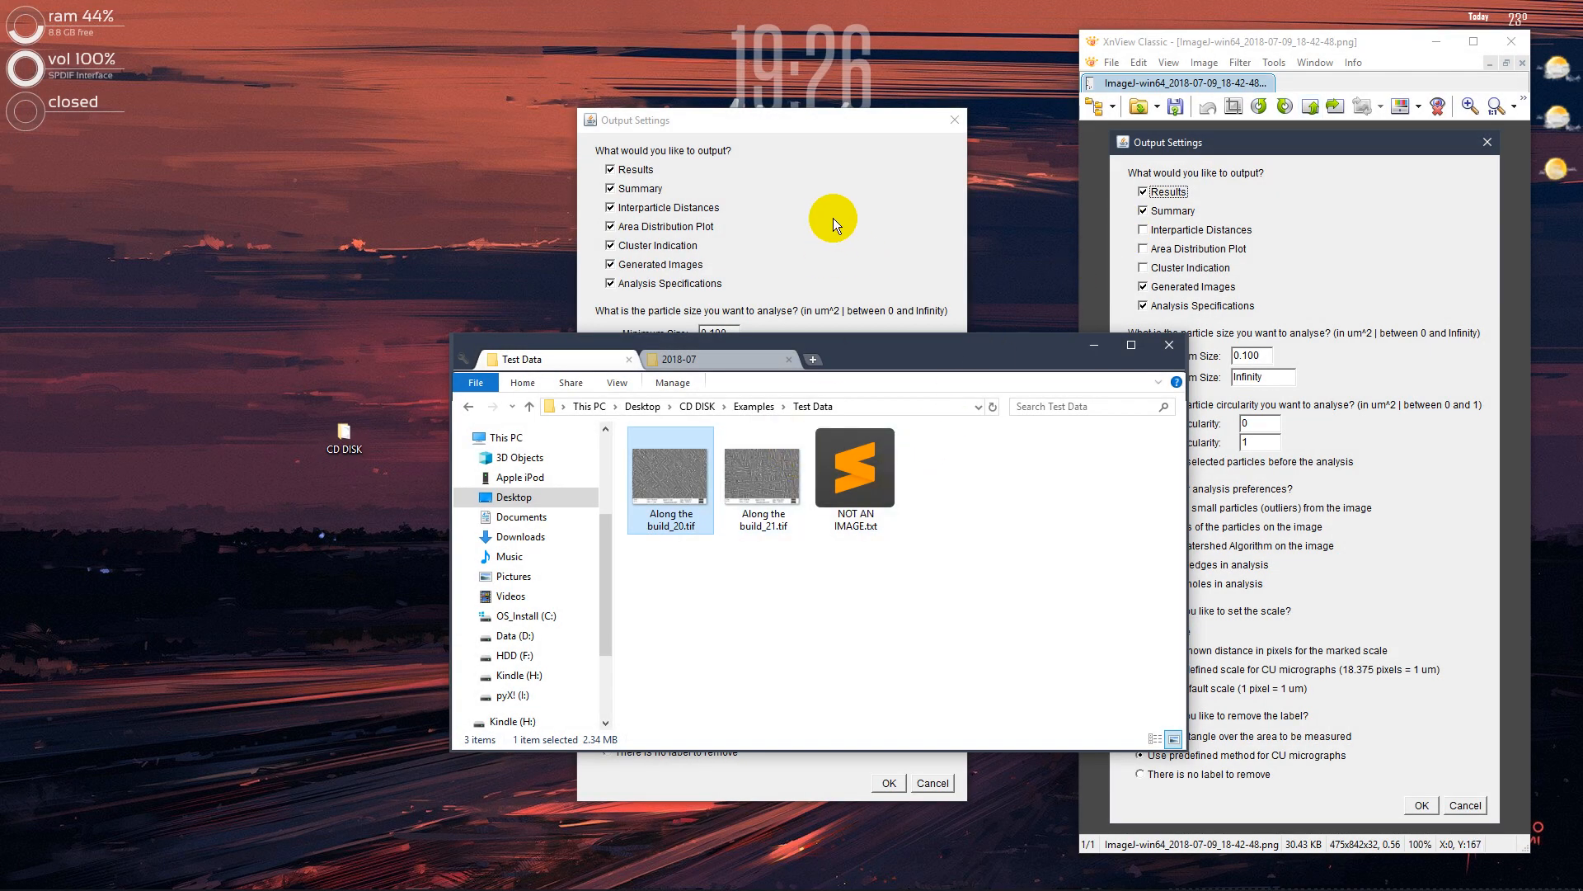
click(832, 218)
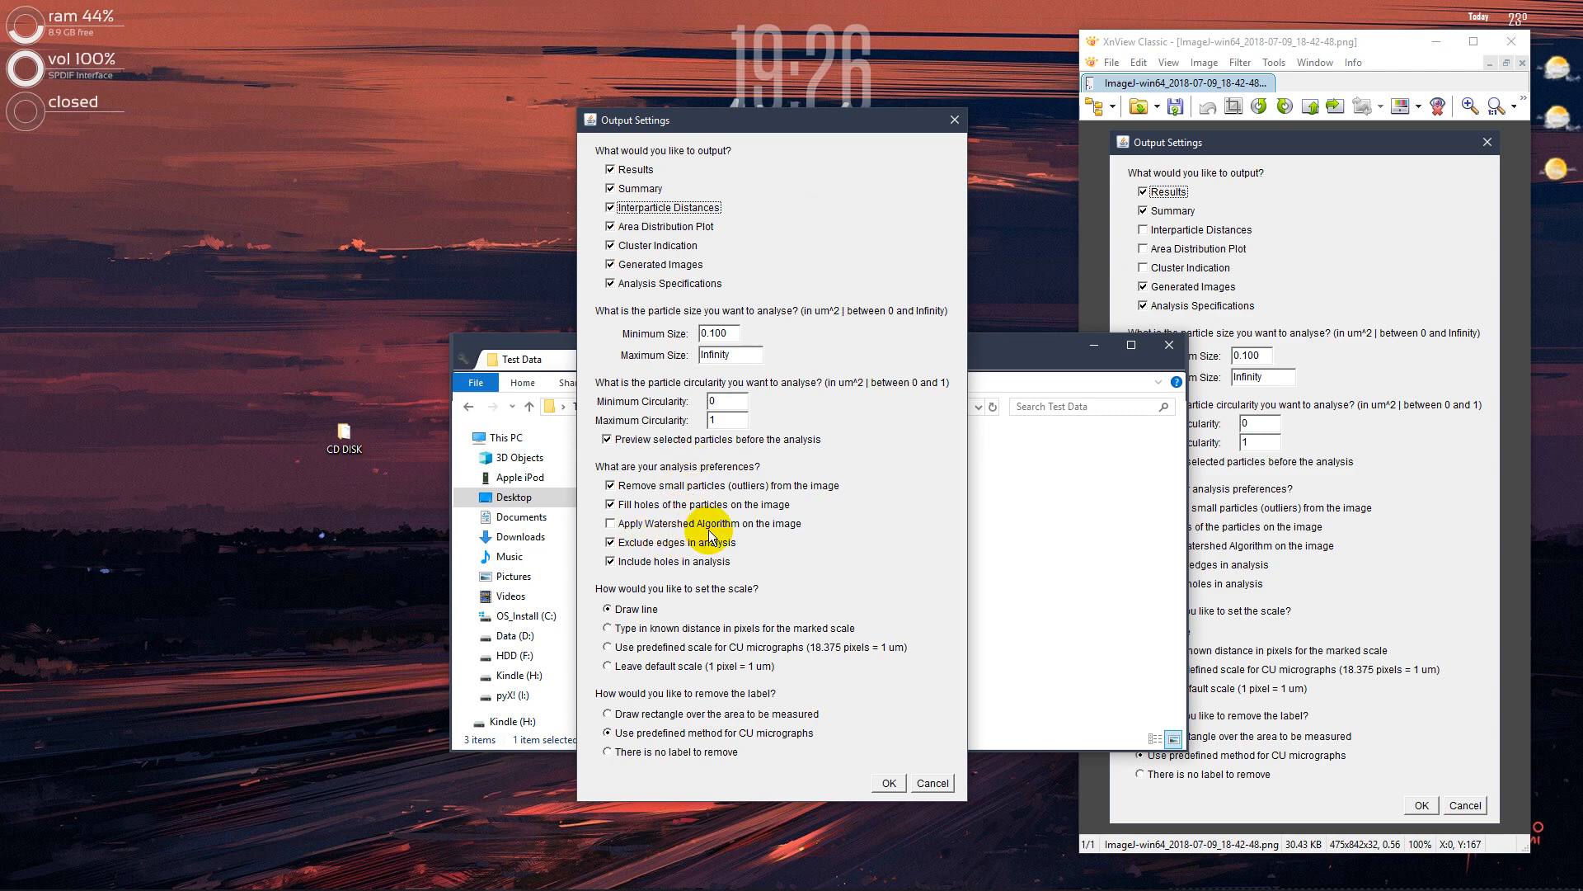
Reopen Along the build_20.tif in XnView and mark a region of about 59 x 57 pixels around the elongated particles for inspection
click(1039, 536)
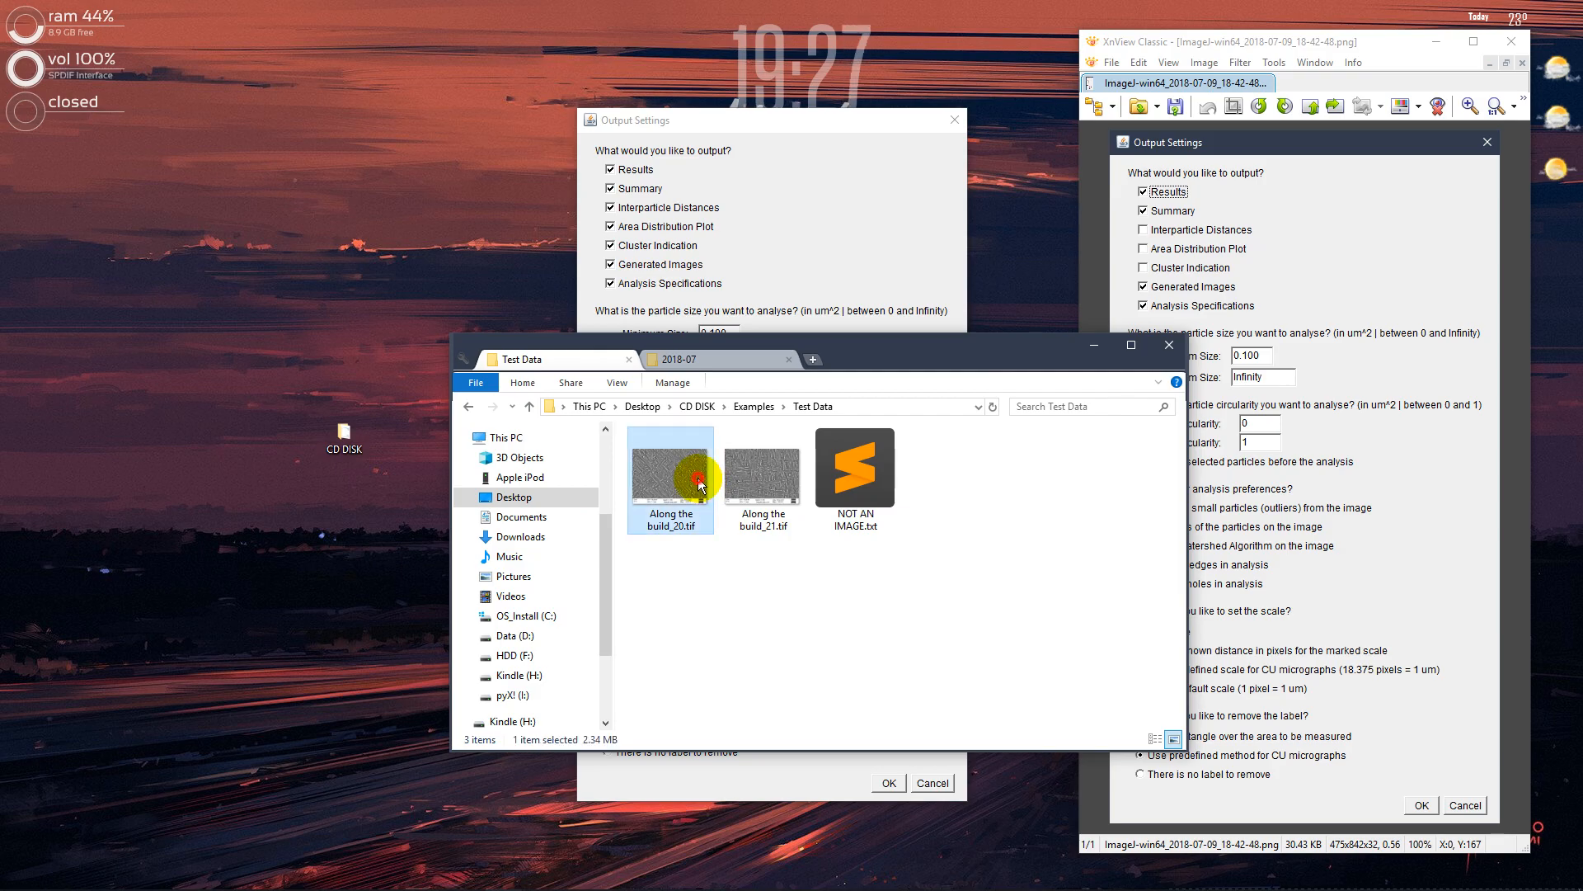
double_click(703, 480)
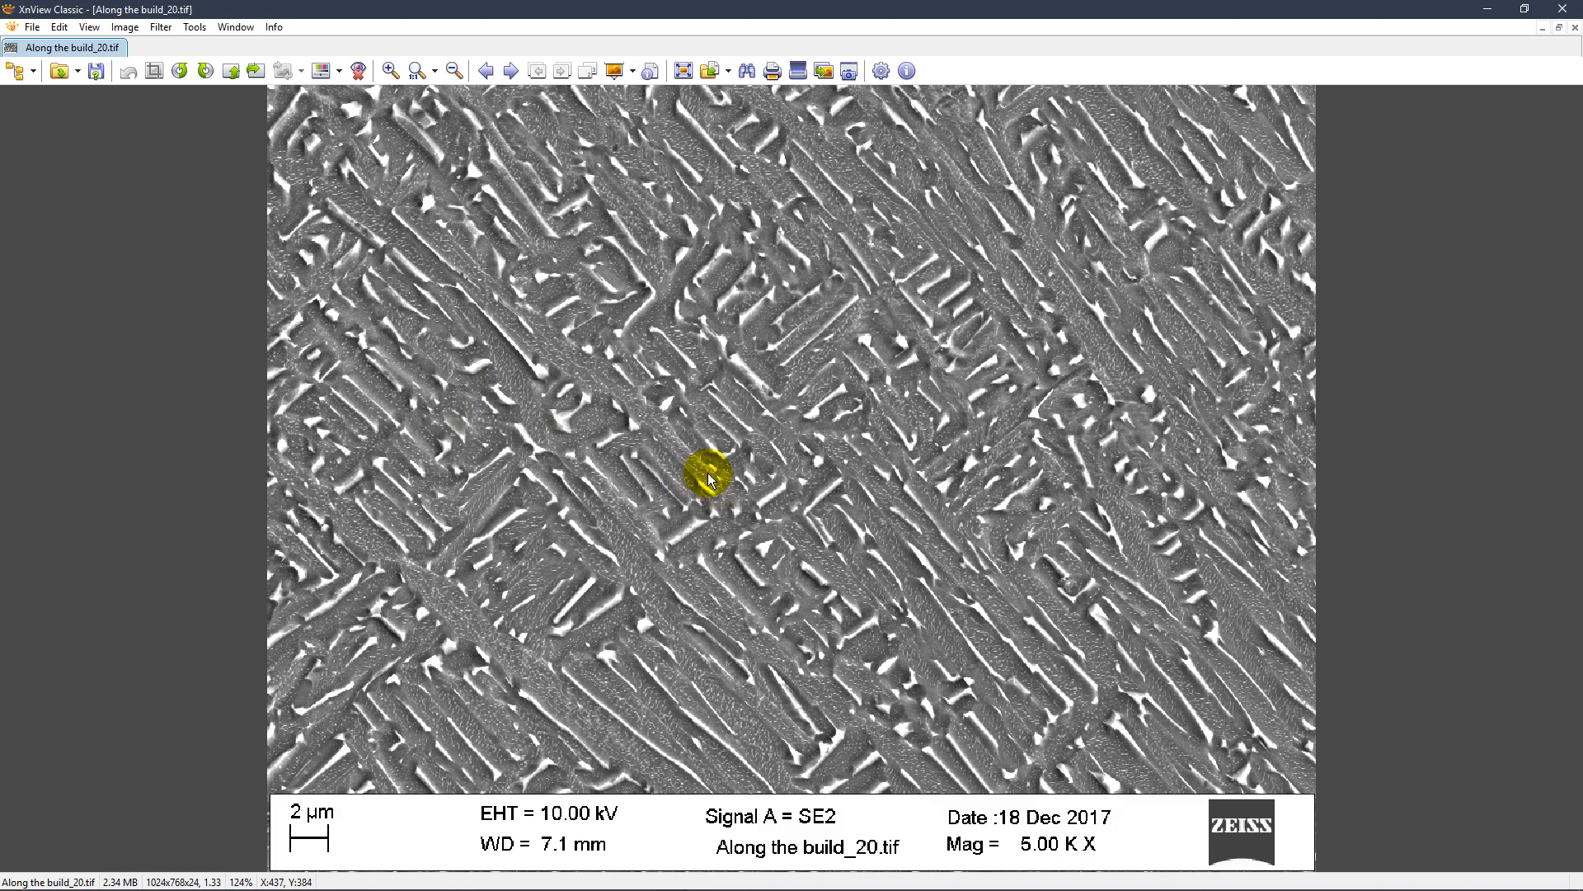
scroll(694, 398, up, 8)
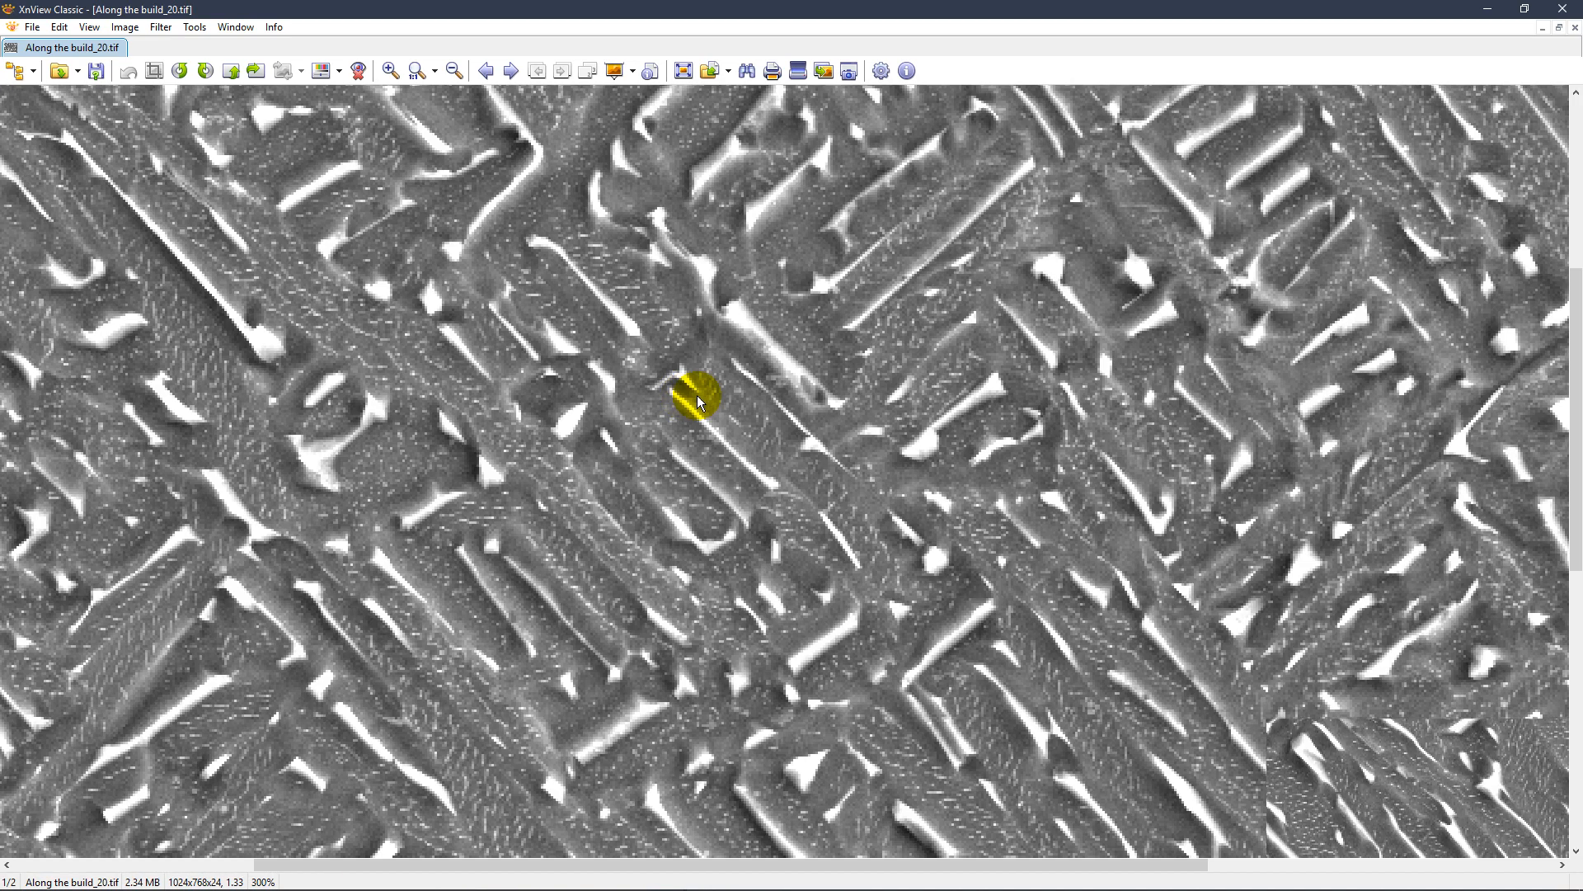
scroll(684, 375, down, 1)
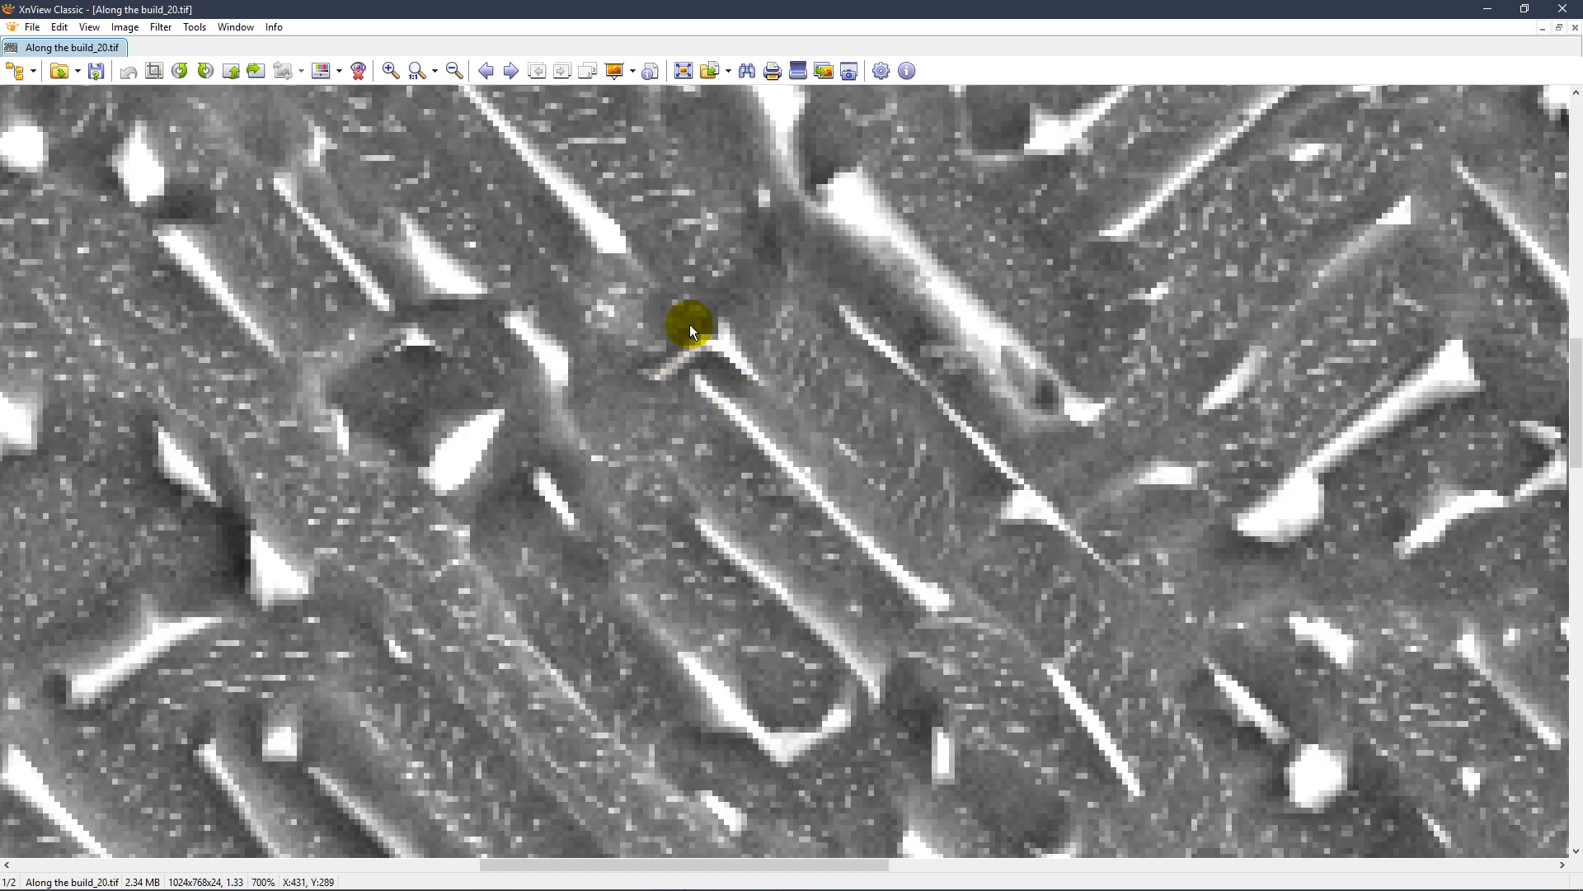
drag(632, 294, 963, 617)
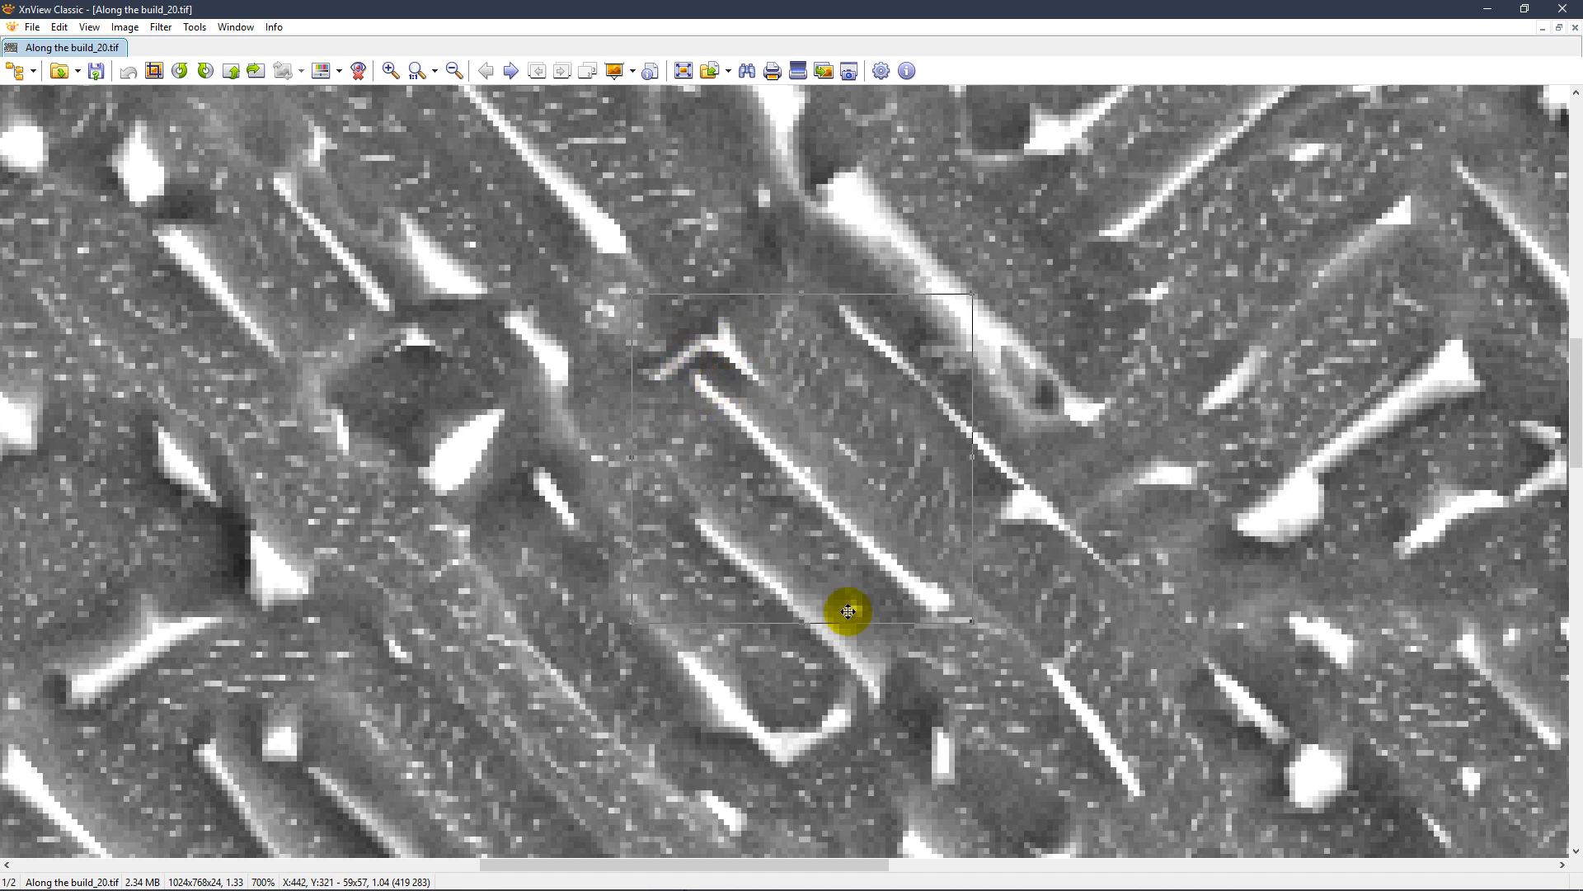
click(1564, 8)
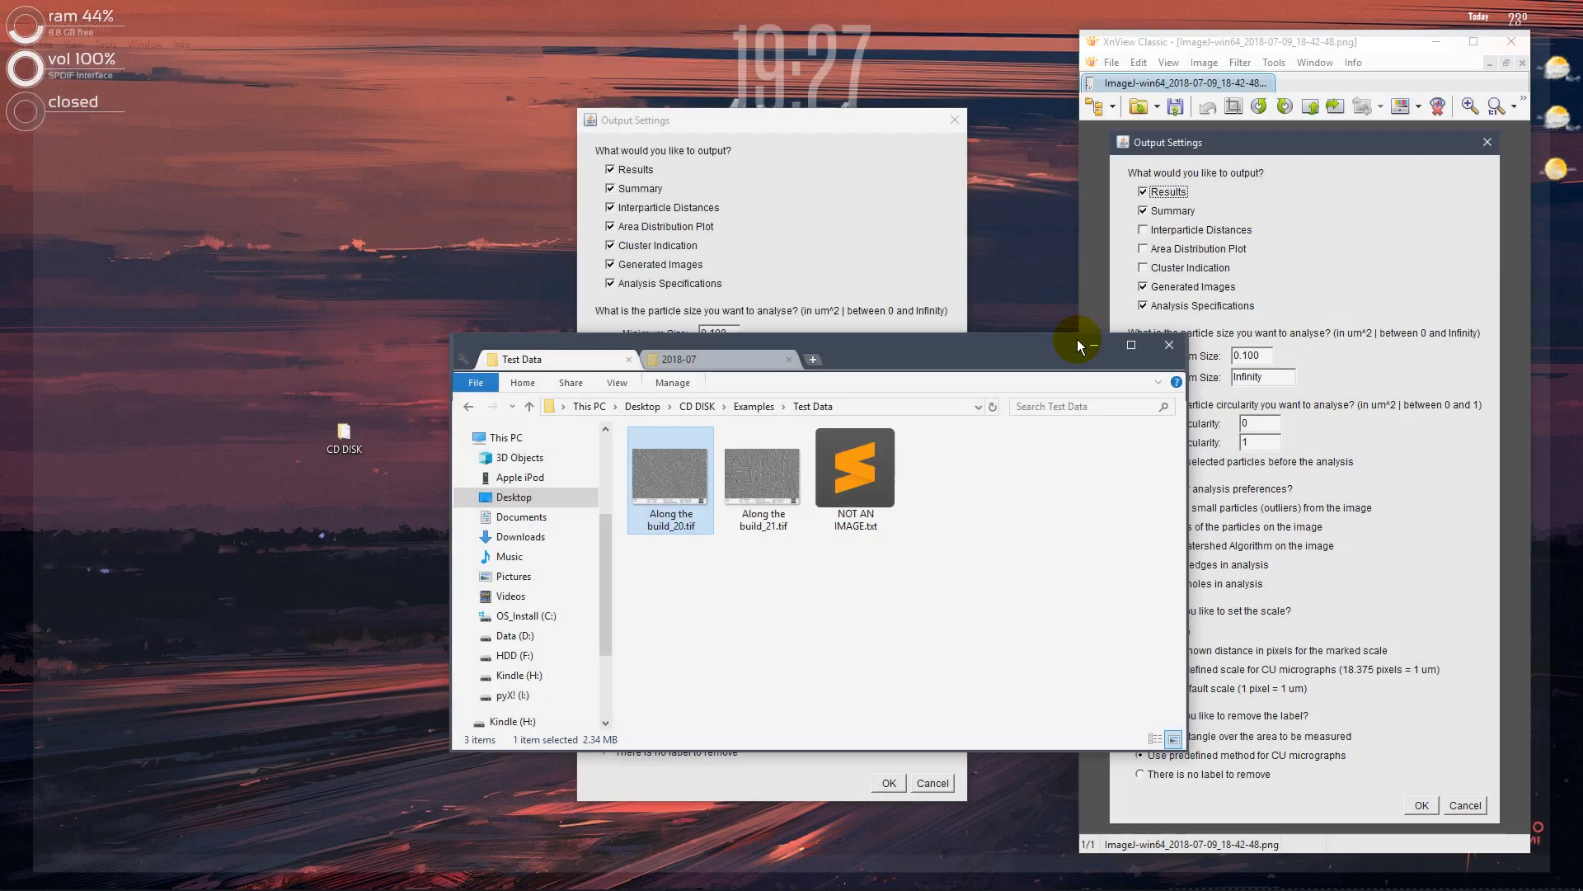
Reopen Along the build_20.tif from the Test Data folder in XnView and mark areas of the micrograph to examine its particles up close
click(836, 281)
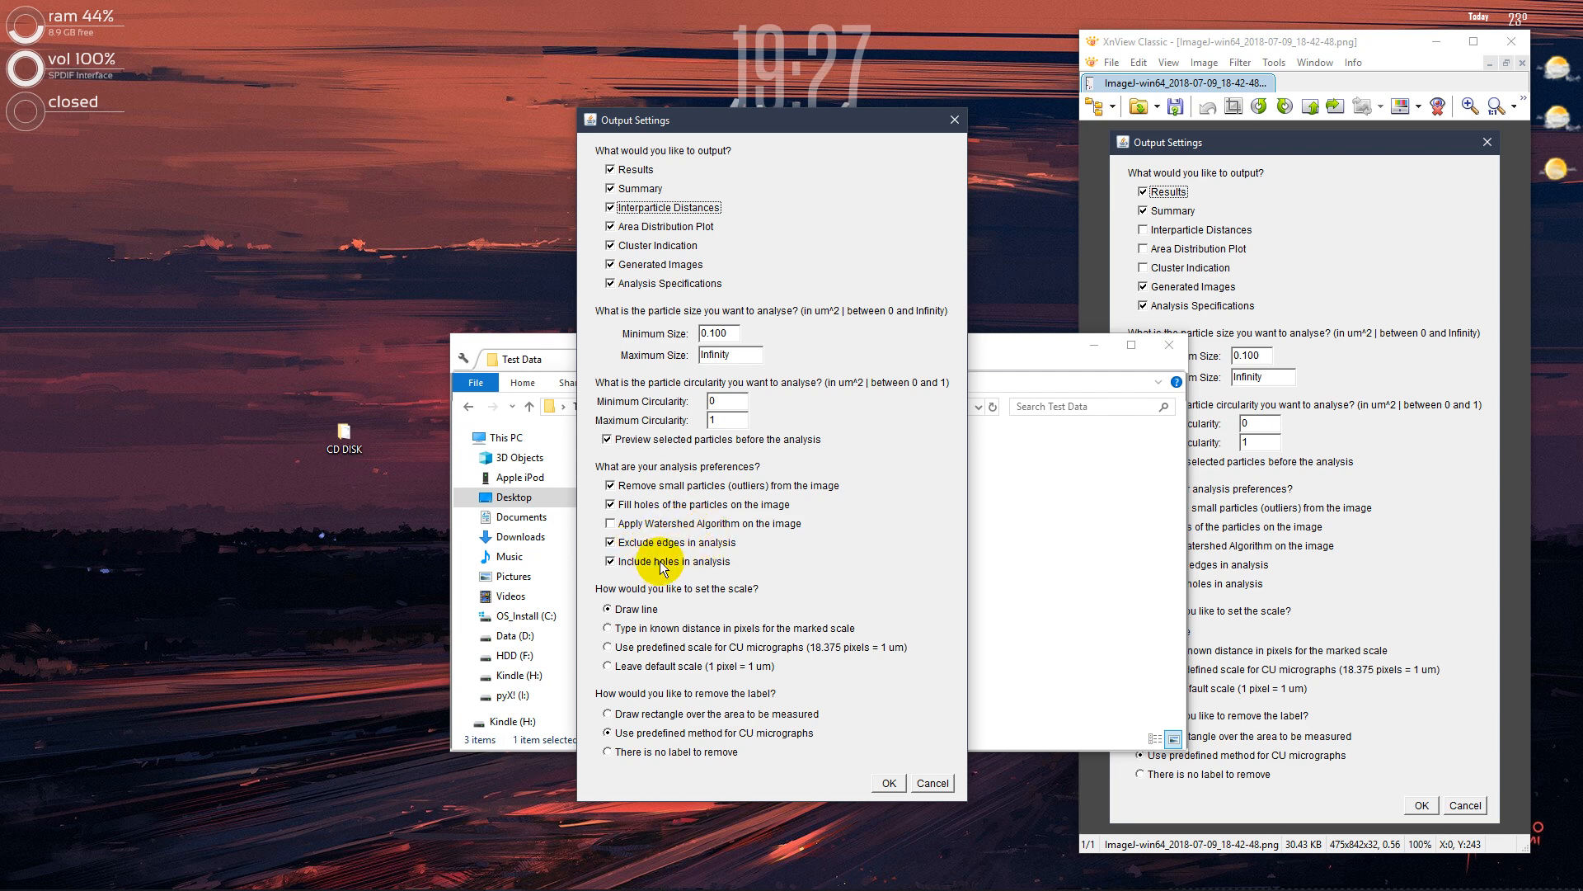
mouse_move(513, 884)
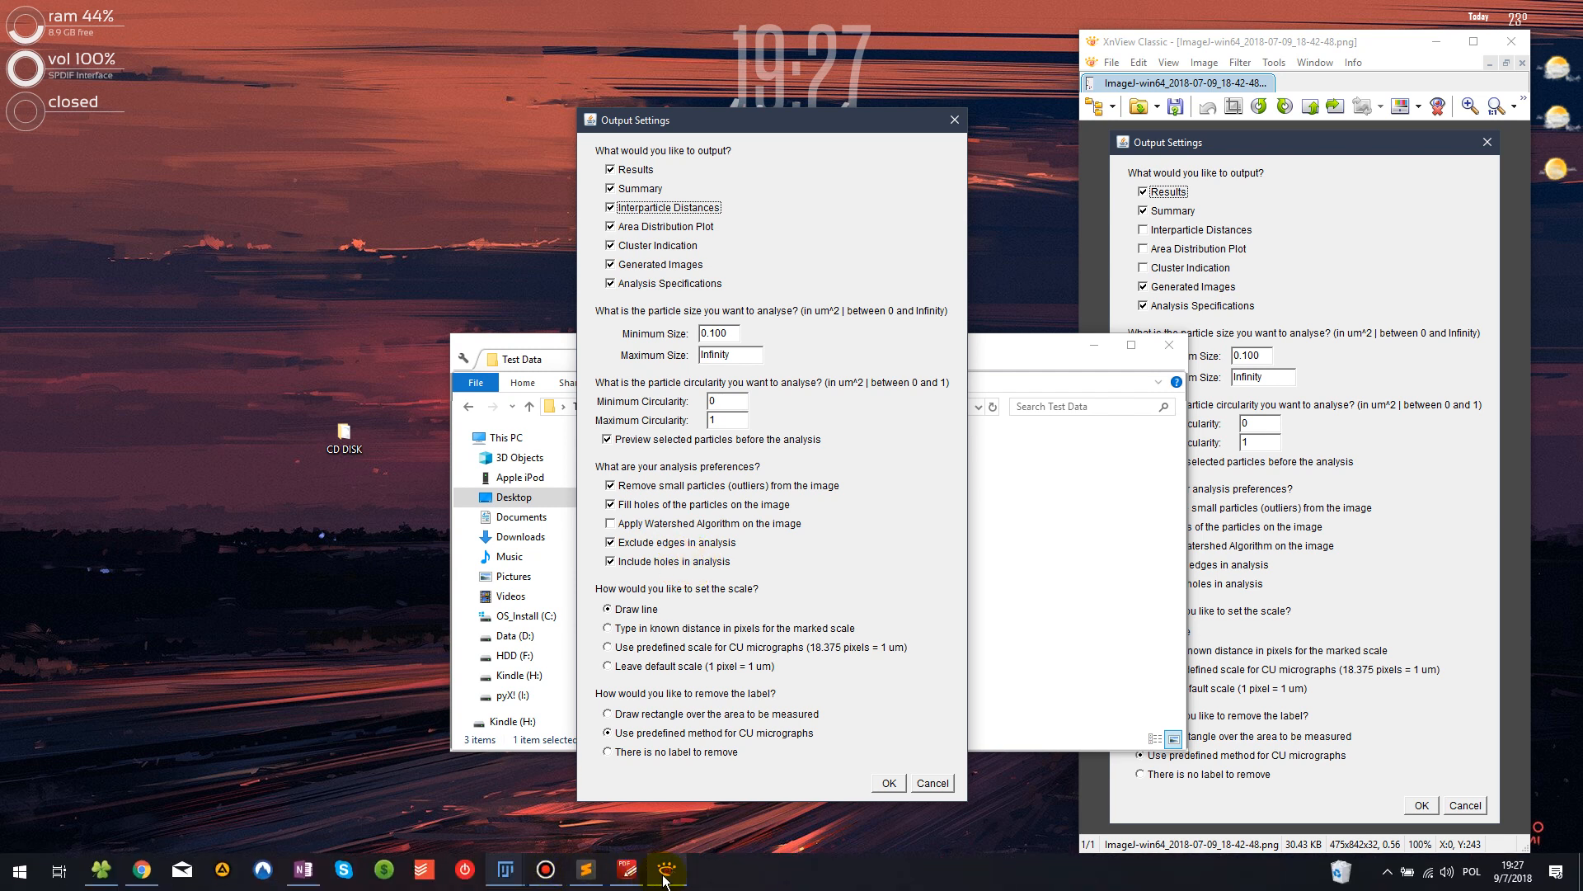
click(1136, 556)
double_click(694, 489)
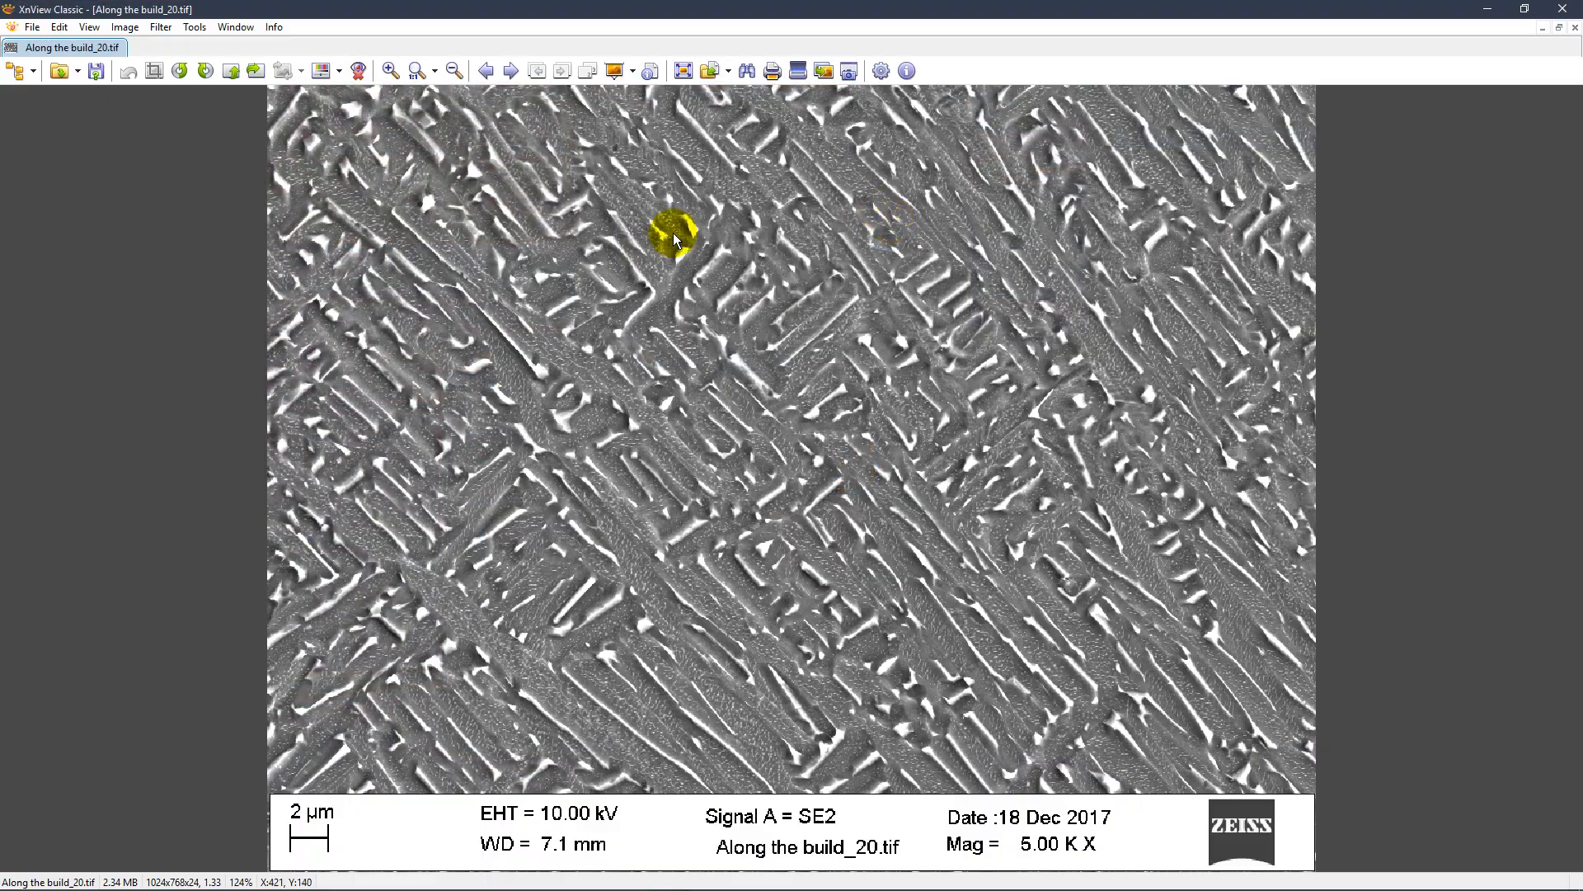
scroll(673, 235, up, 4)
drag(793, 289, 681, 429)
drag(1033, 602, 821, 429)
drag(976, 516, 719, 468)
scroll(754, 350, up, 2)
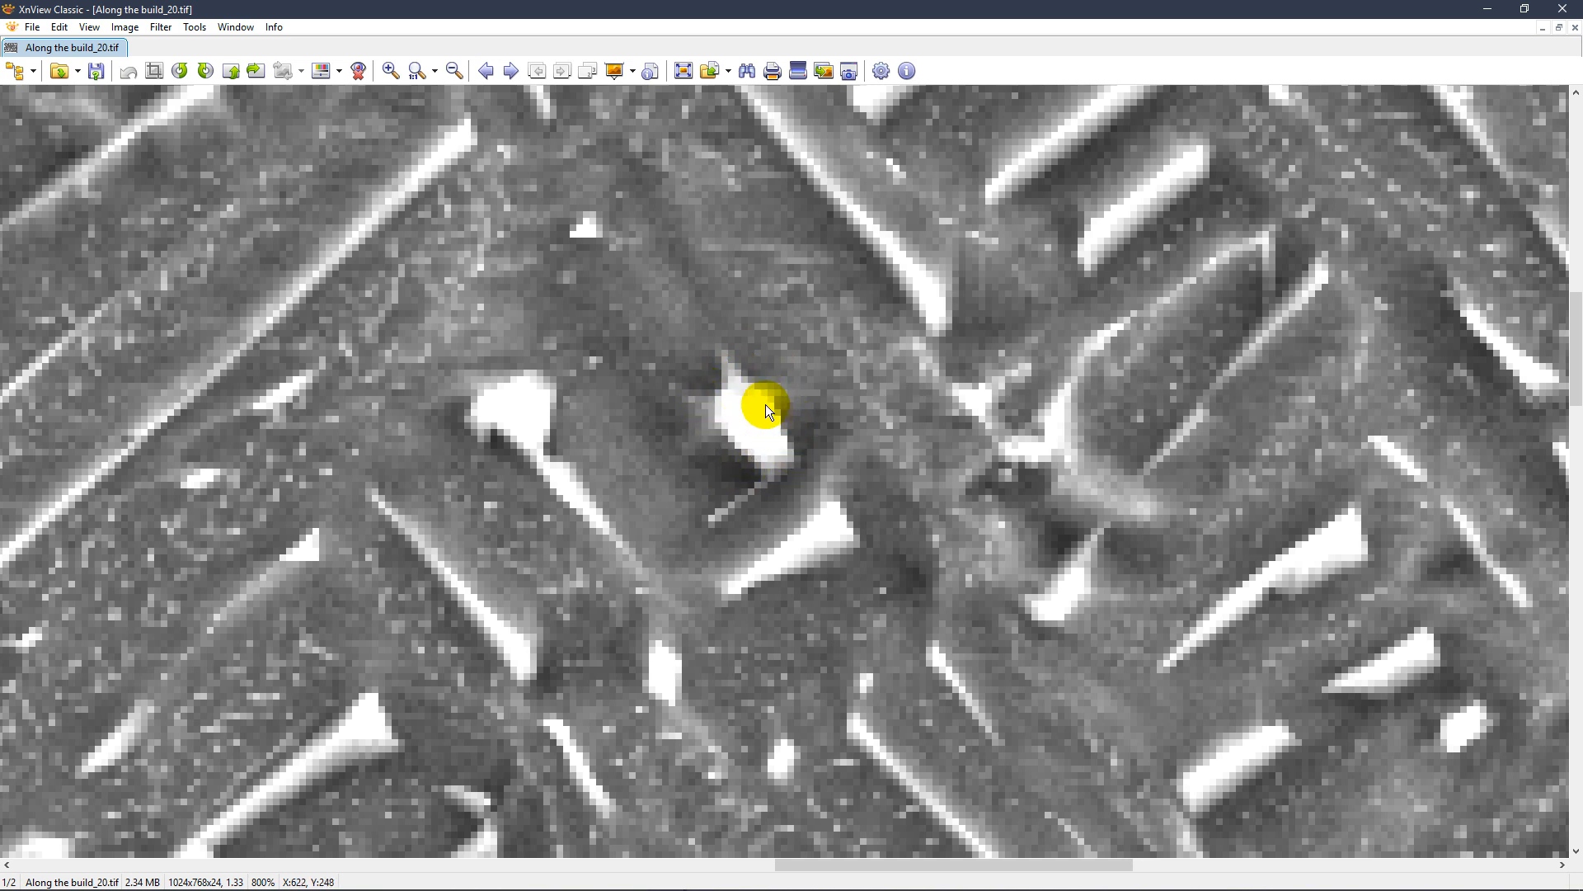
Mark regions of about 29 x 18, 49 x 24 and 25 x 17 pixels around particles at the micrograph's upper edge, and return to the Output Settings
scroll(993, 368, down, 5)
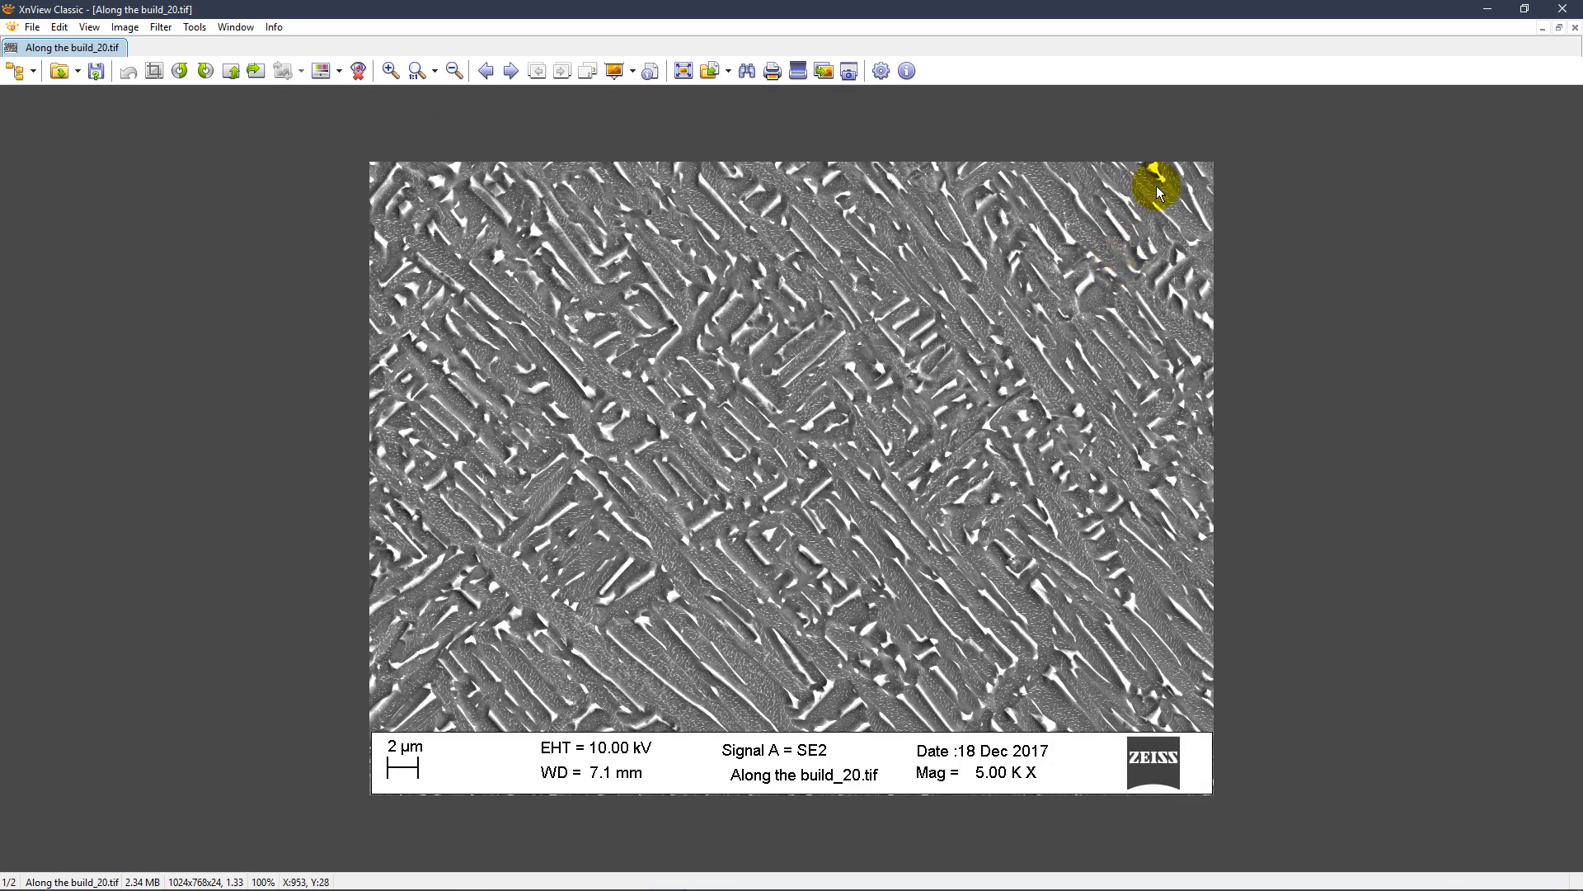
scroll(1152, 184, up, 2)
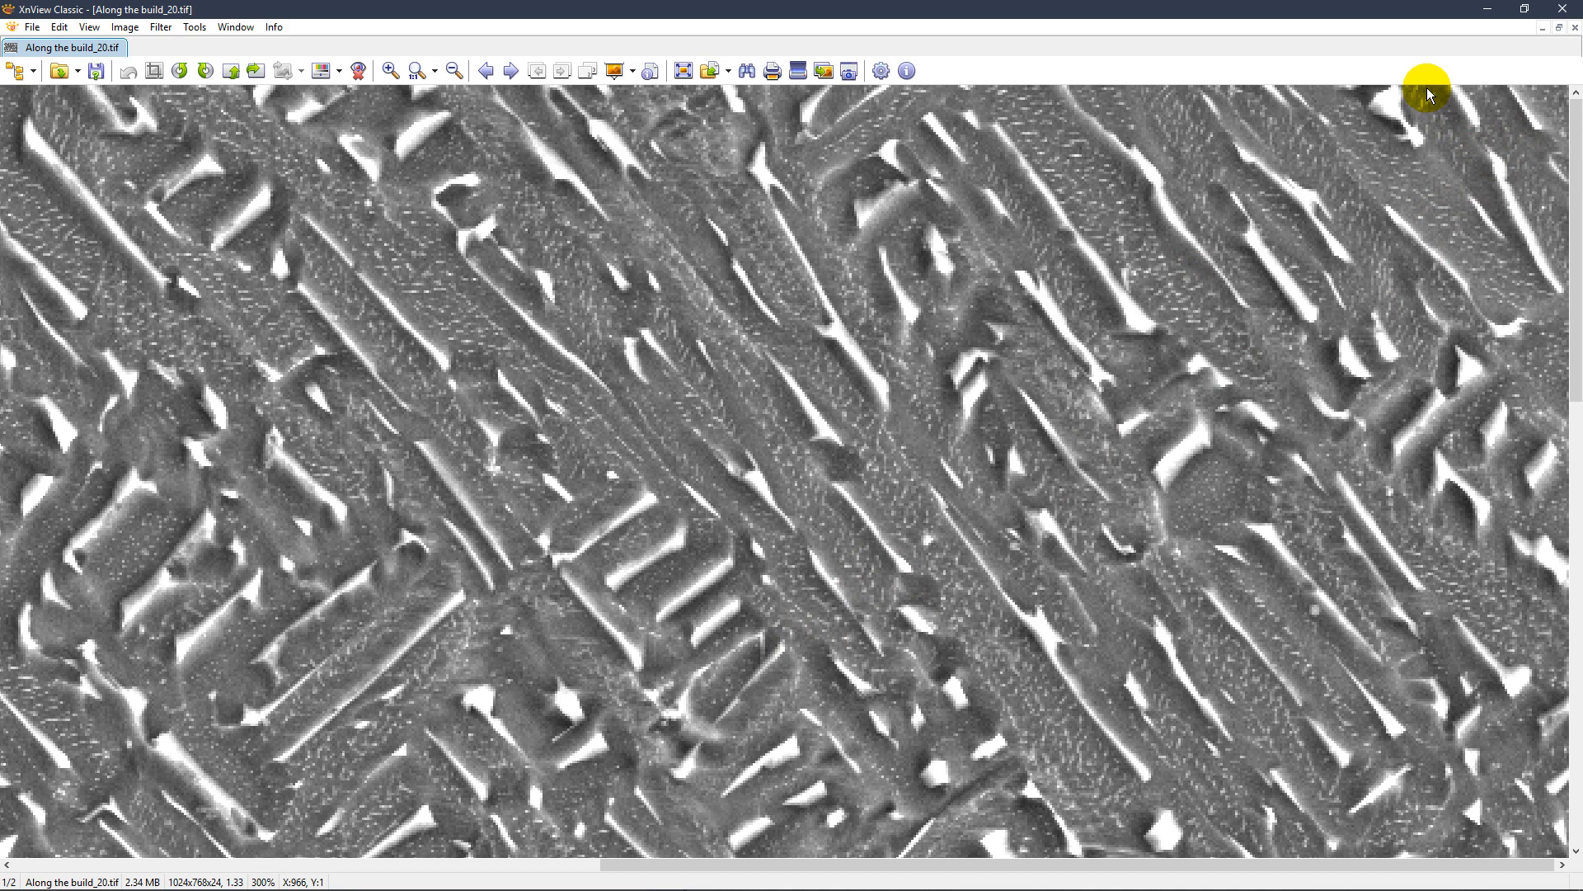
drag(1426, 87, 1499, 131)
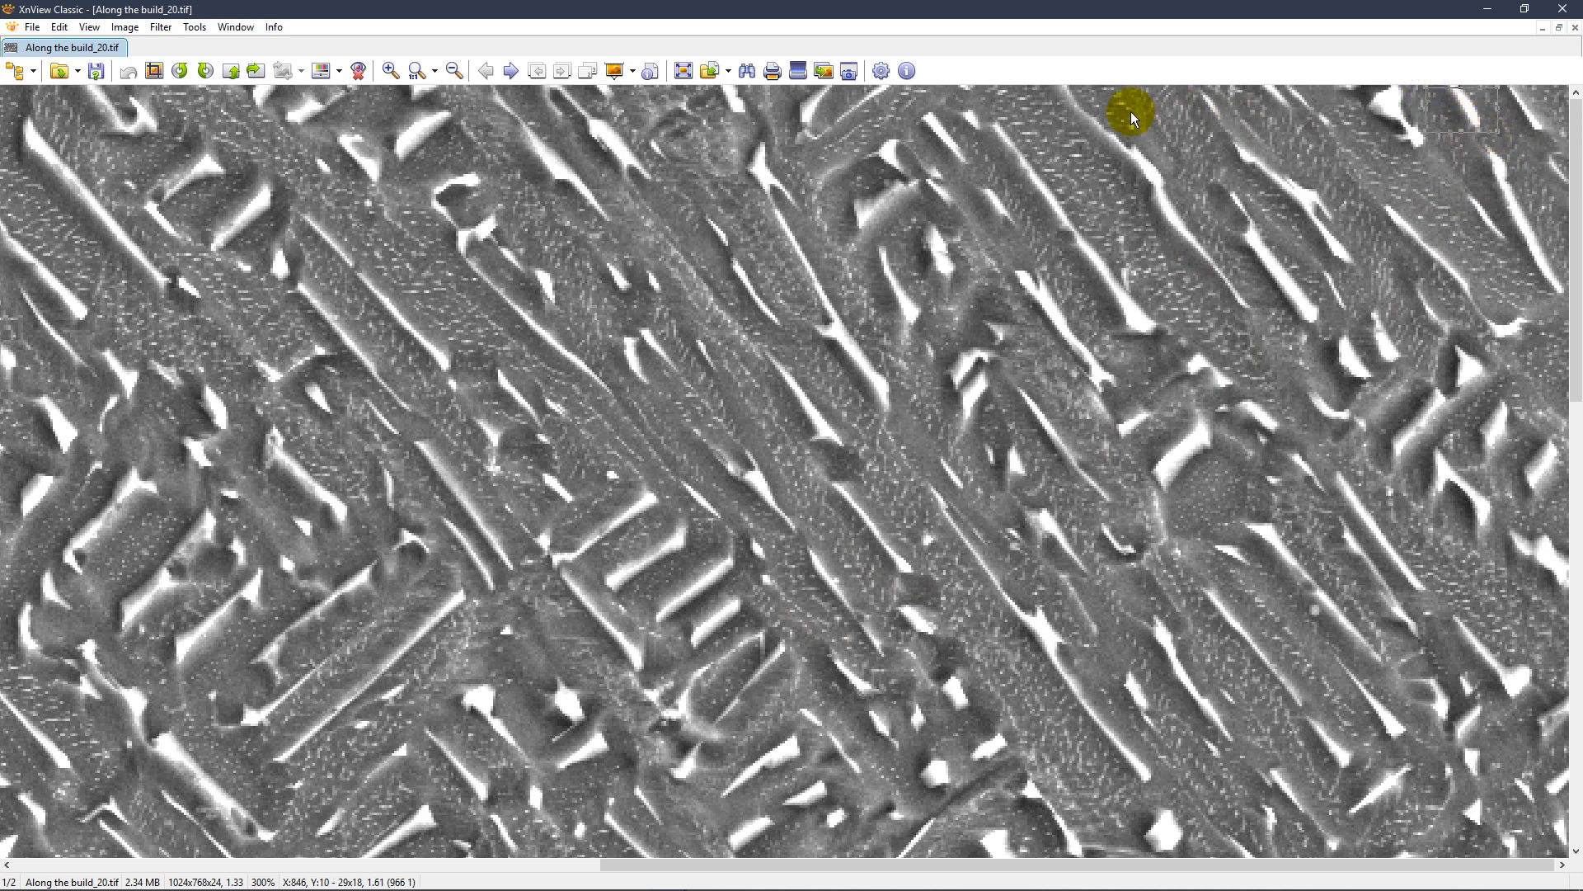
drag(793, 142, 912, 63)
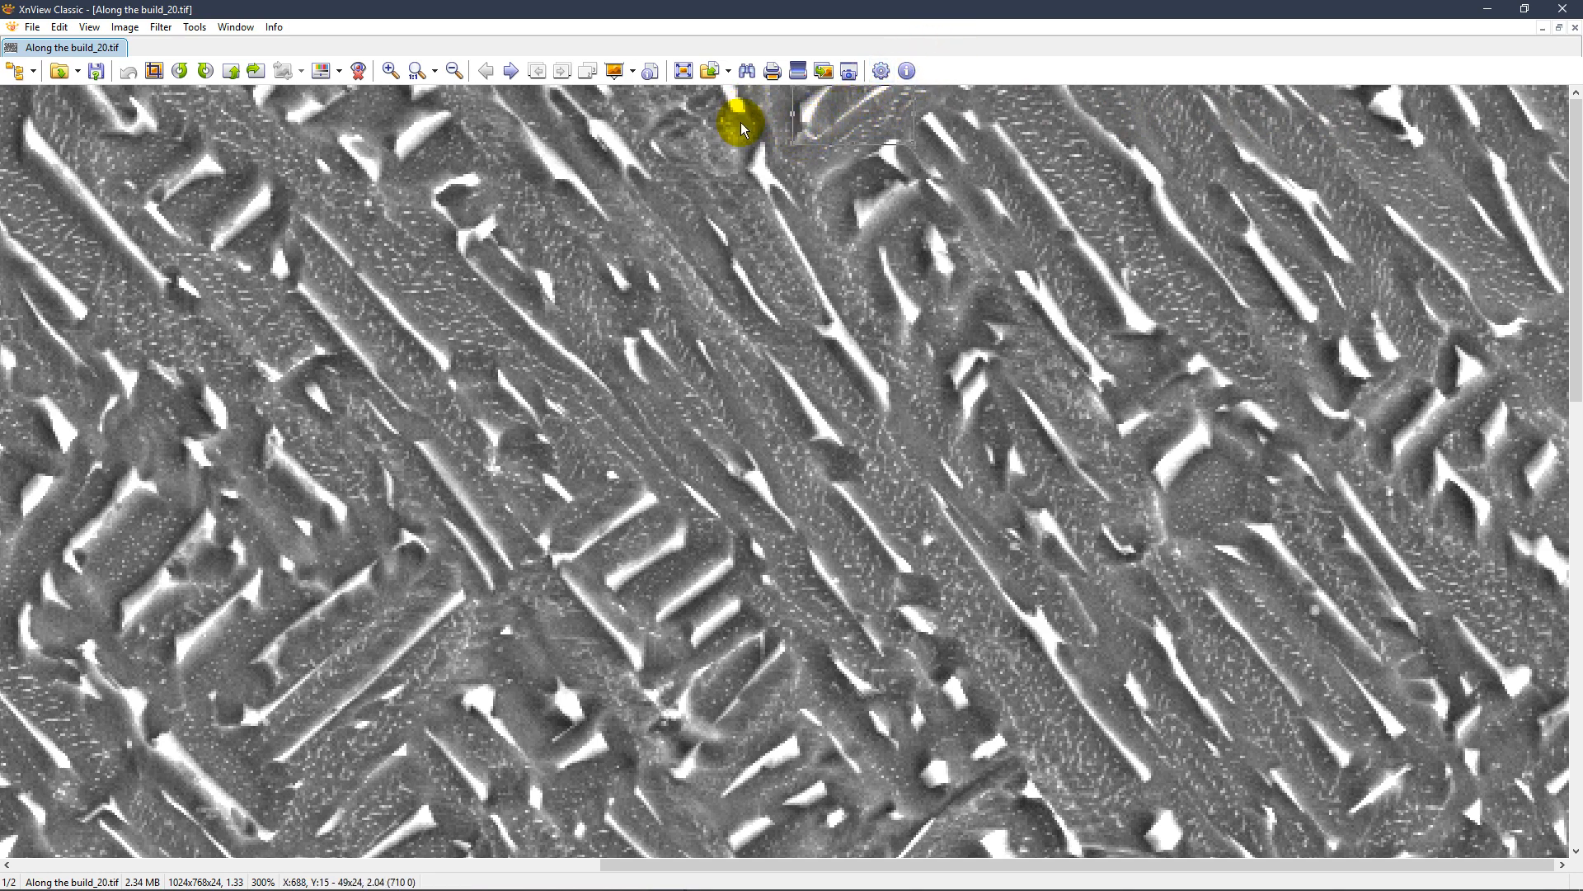
drag(762, 128, 705, 72)
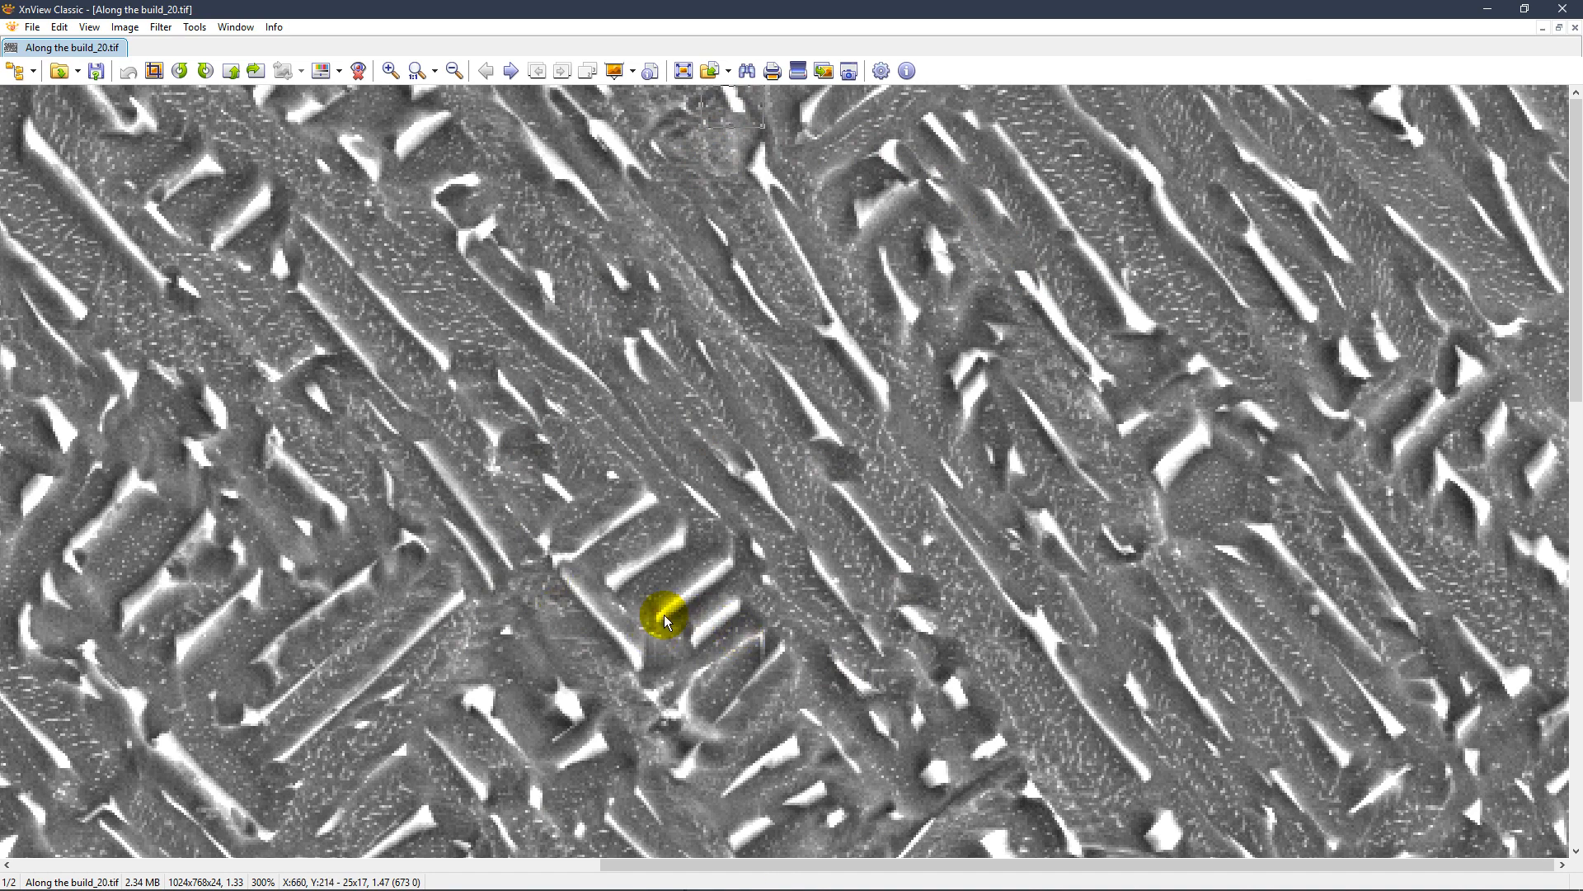
click(745, 553)
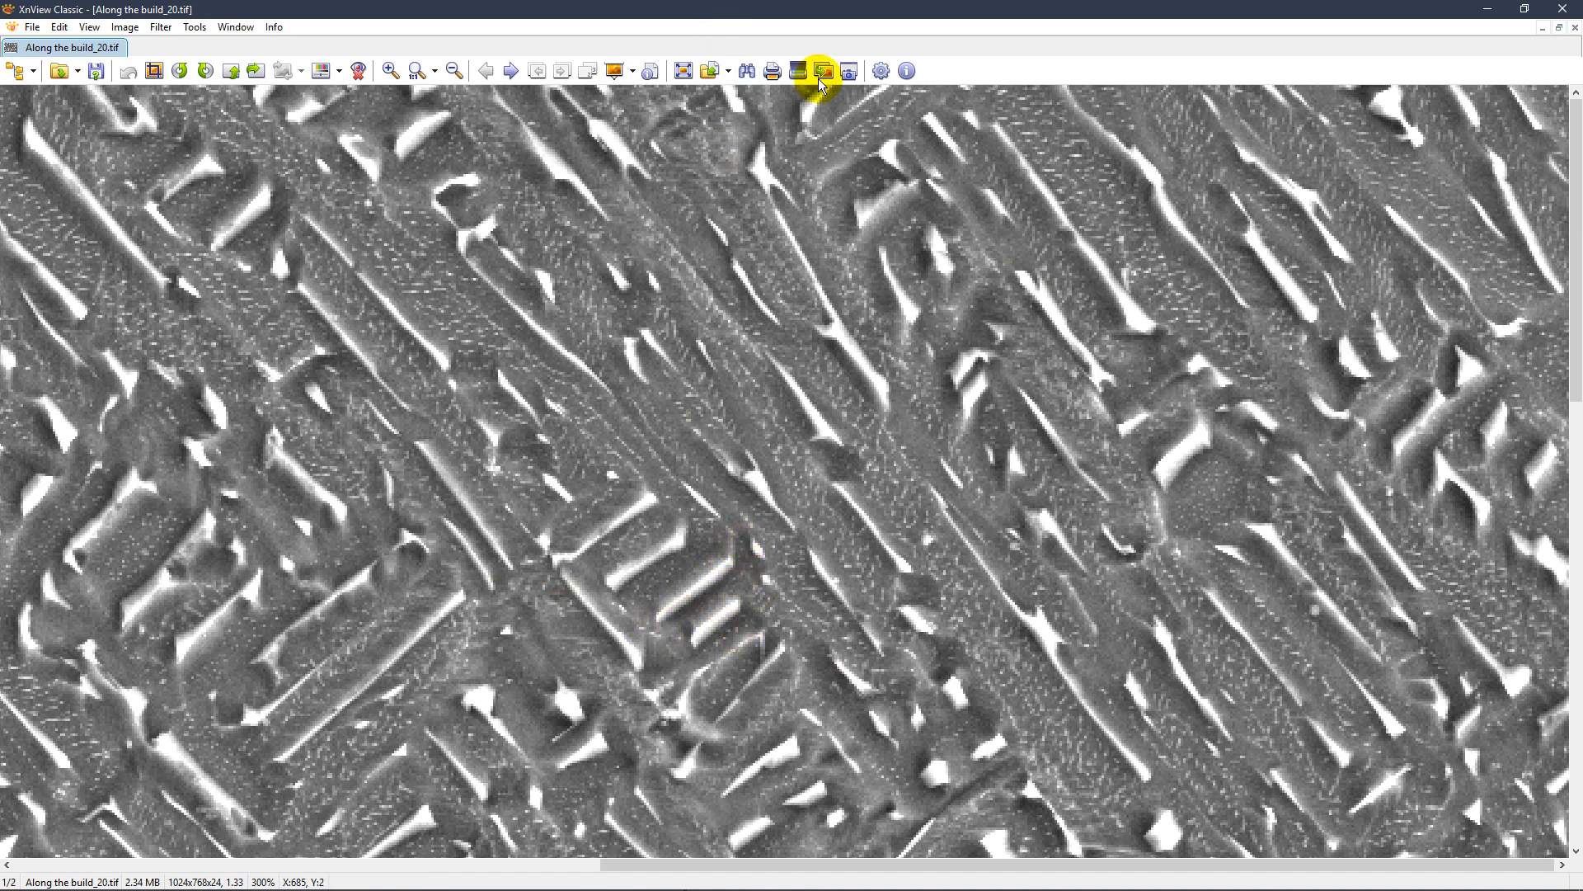
click(1561, 9)
click(717, 332)
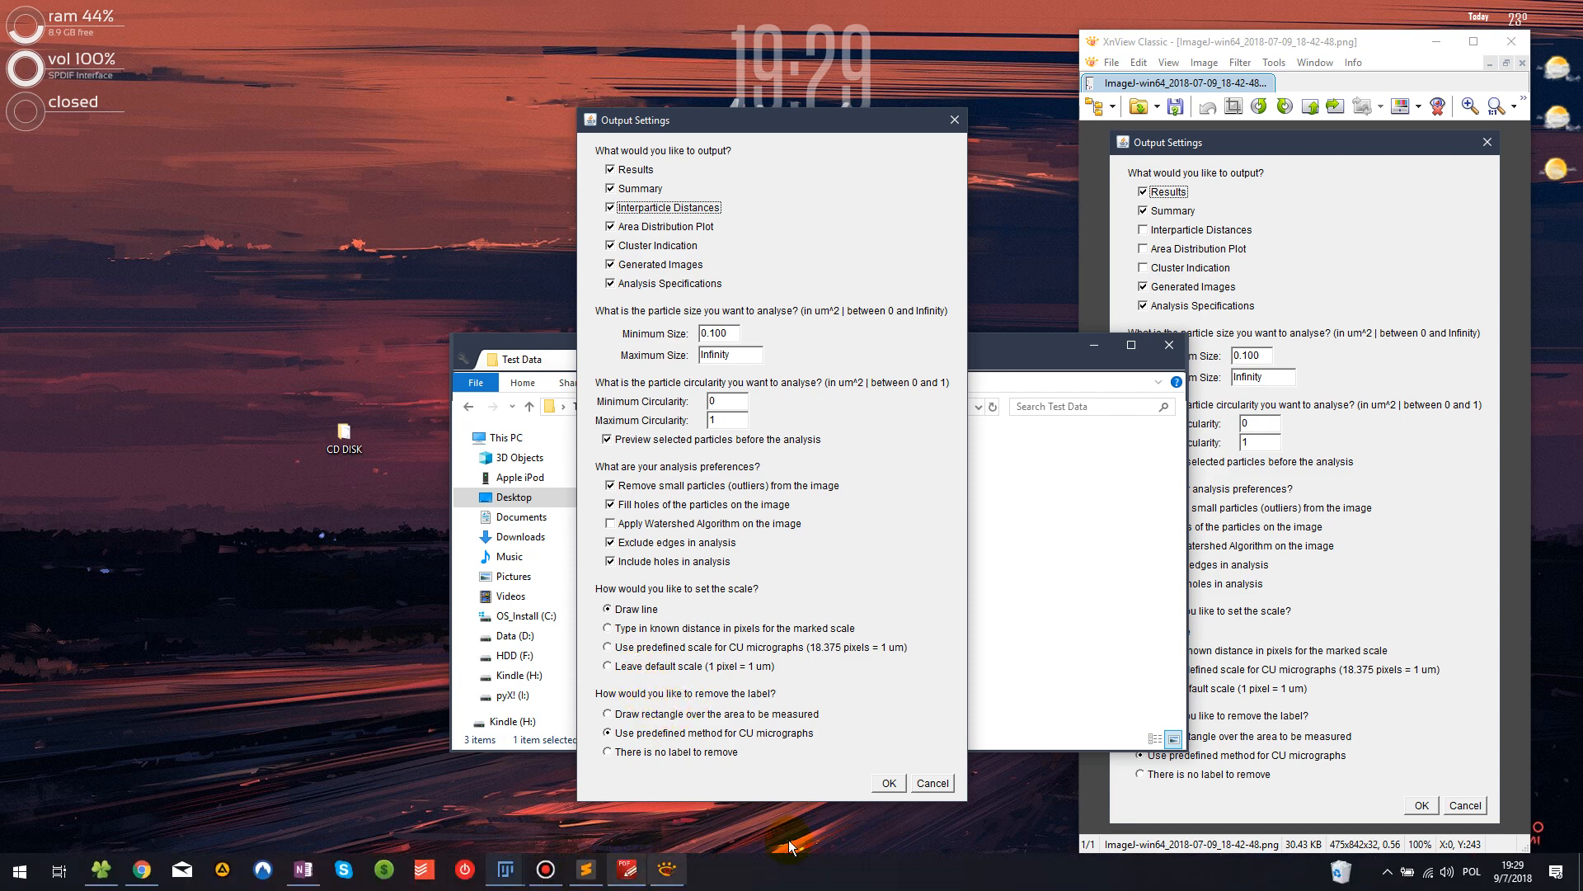
Reopen Along the build_20.tif in XnView and mark the 2 µm scale bar with a region of about 65 x 50 pixels for inspection
click(1013, 659)
double_click(686, 484)
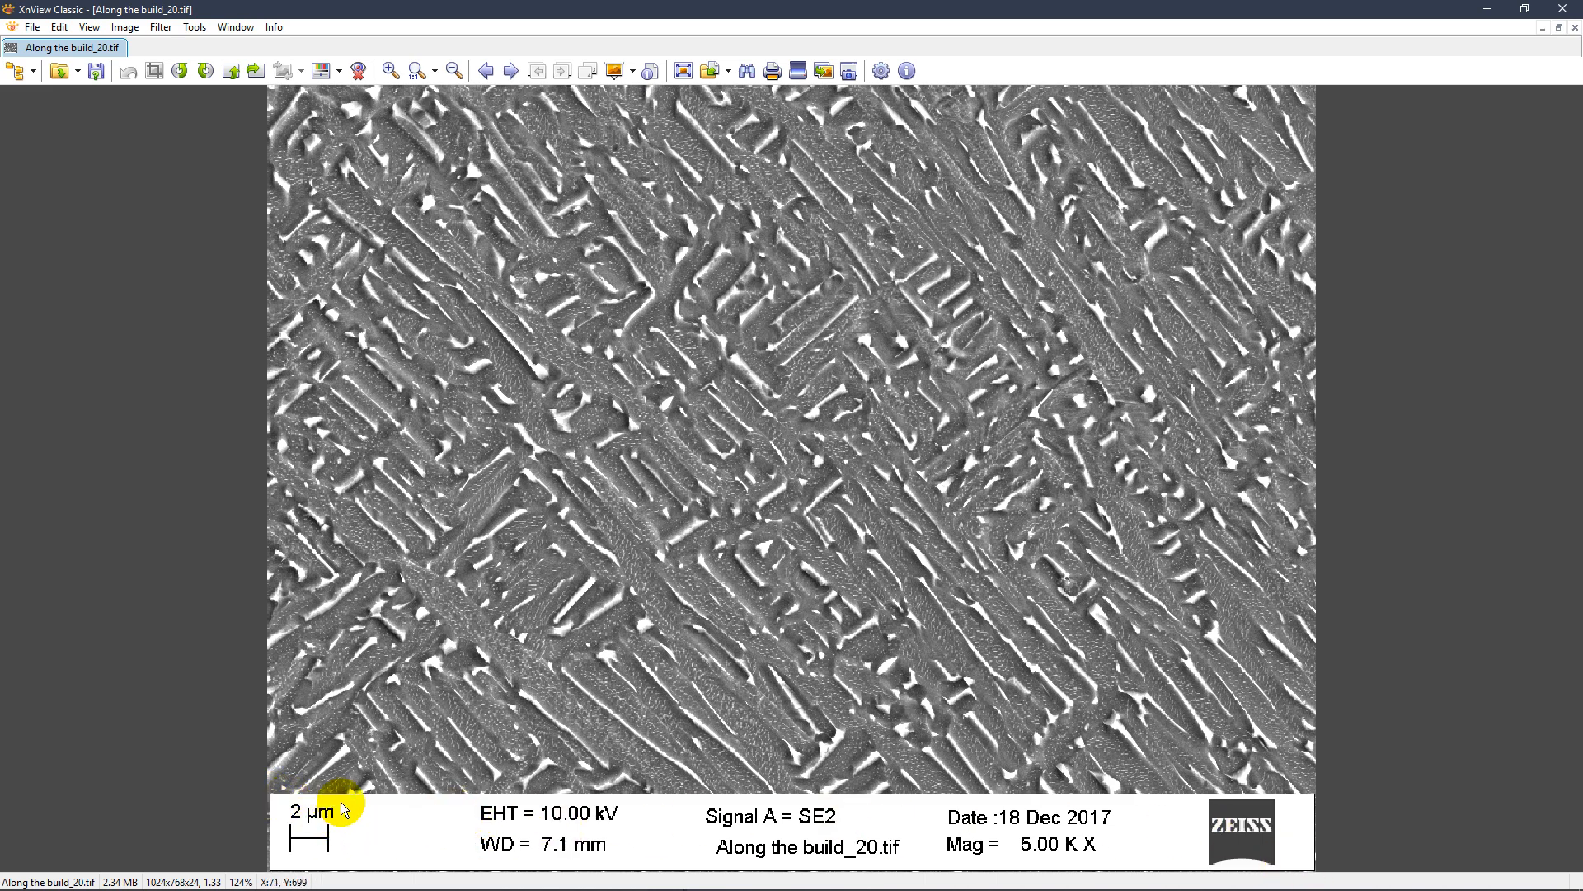
drag(342, 798, 273, 850)
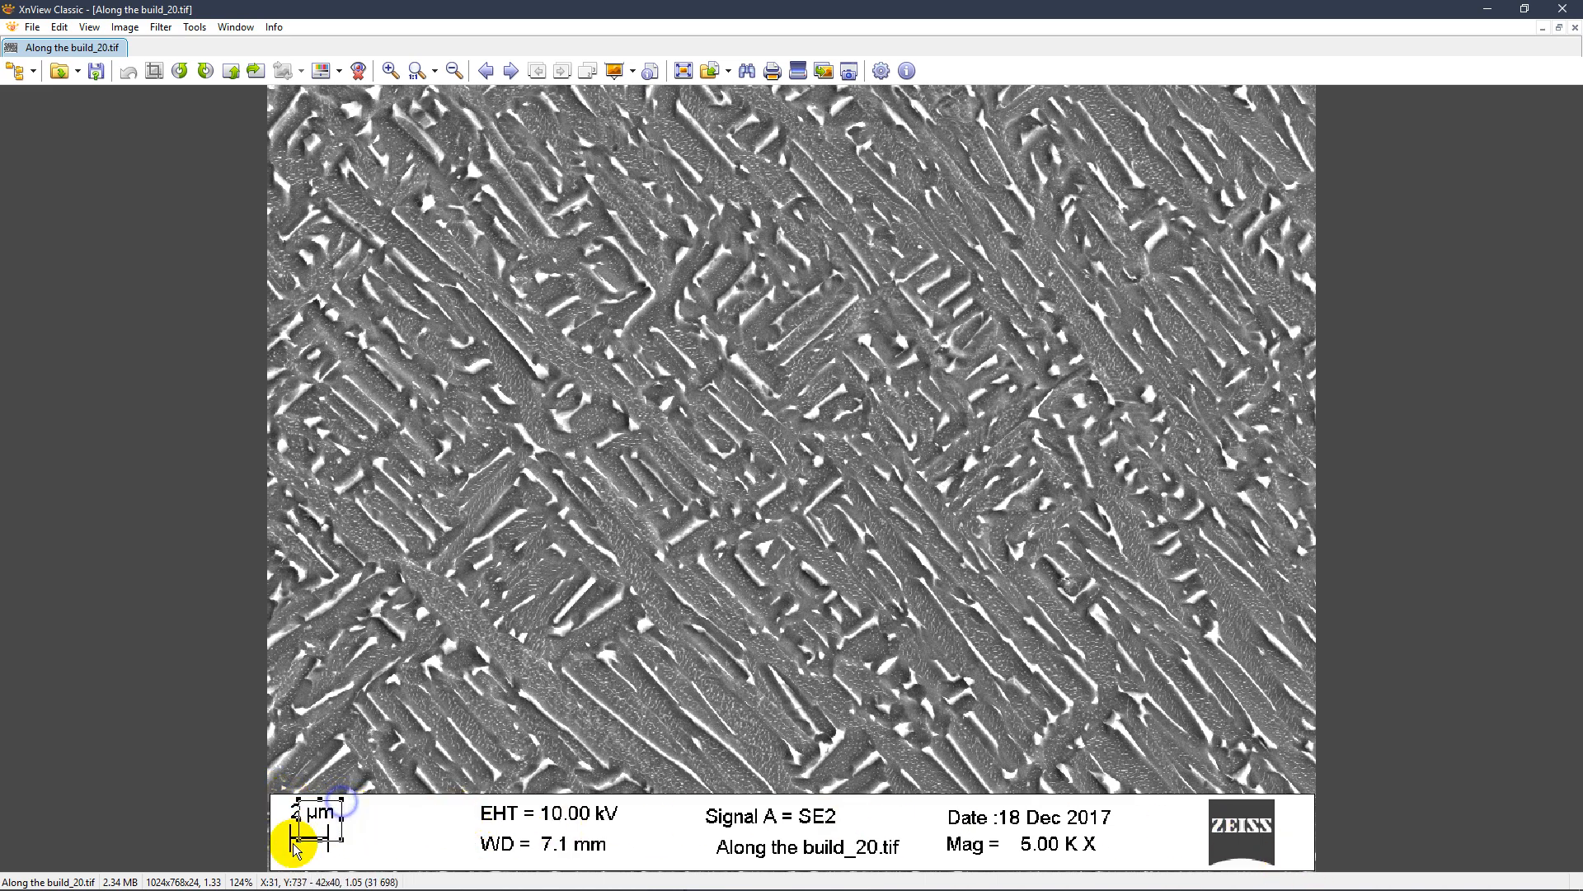
click(381, 807)
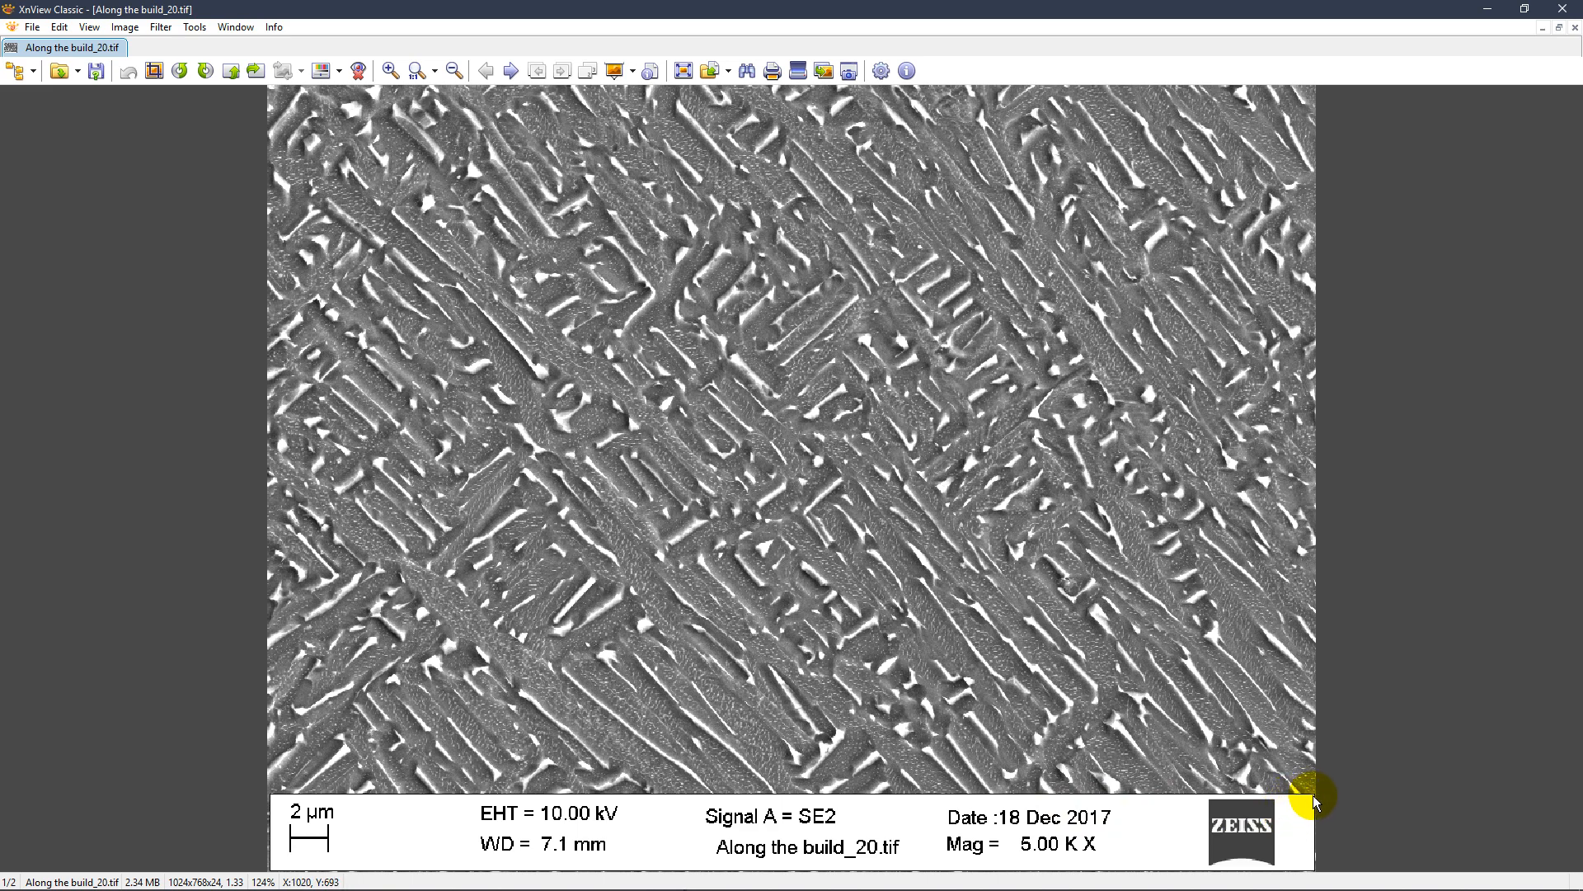
click(1565, 9)
click(861, 210)
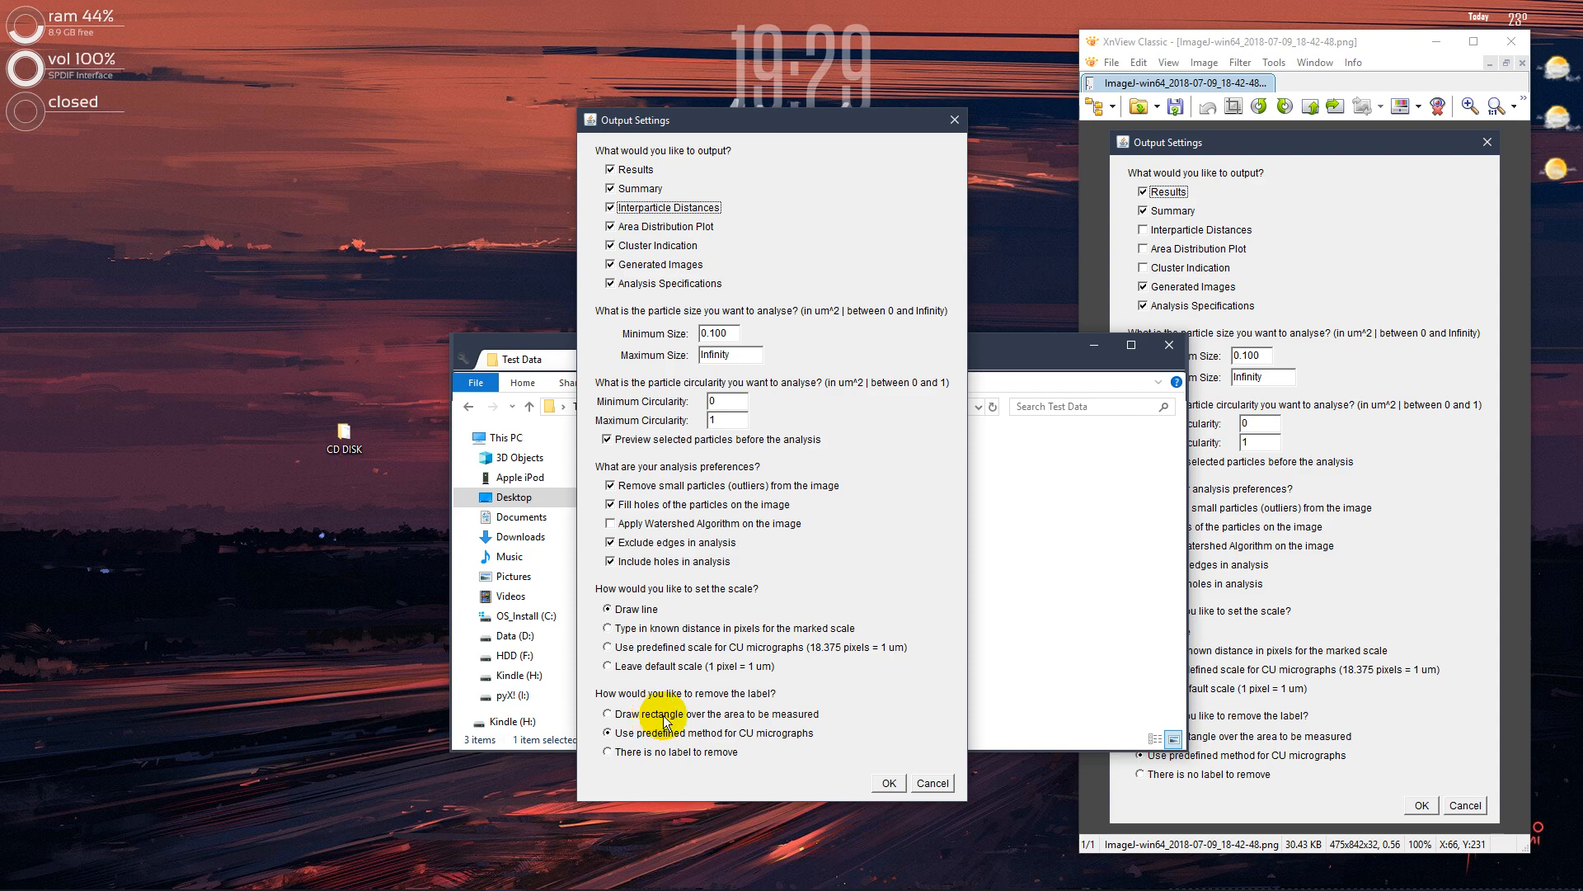
Reopen Along the build_20.tif and mark the measurable area, about 1023 x 683 pixels, and the label strip, about 983 x 73 pixels, for inspection
click(1105, 614)
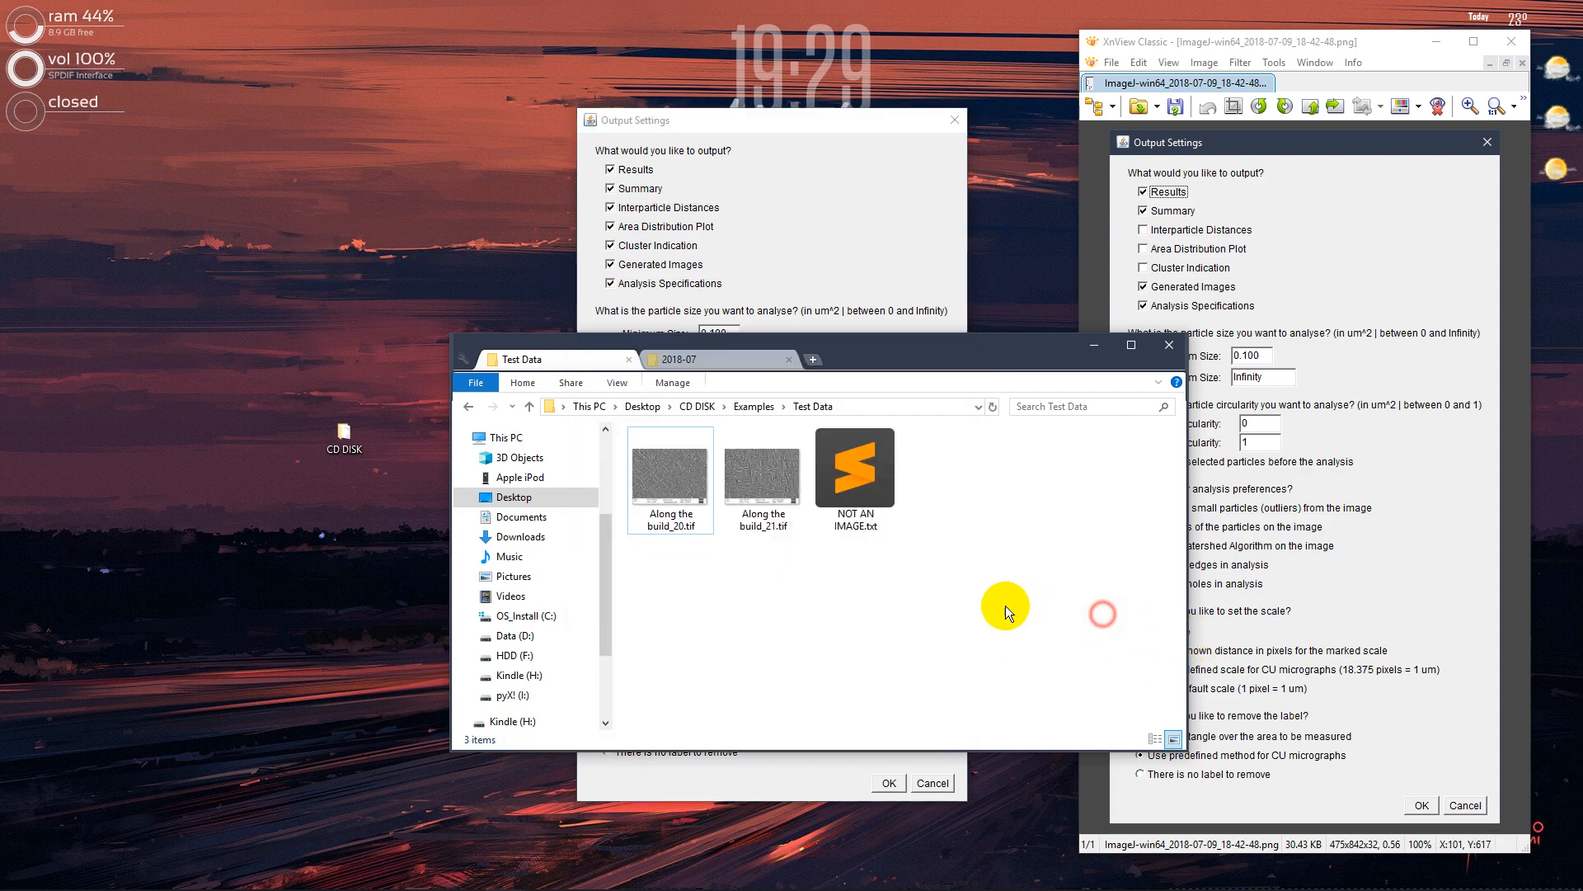
double_click(658, 465)
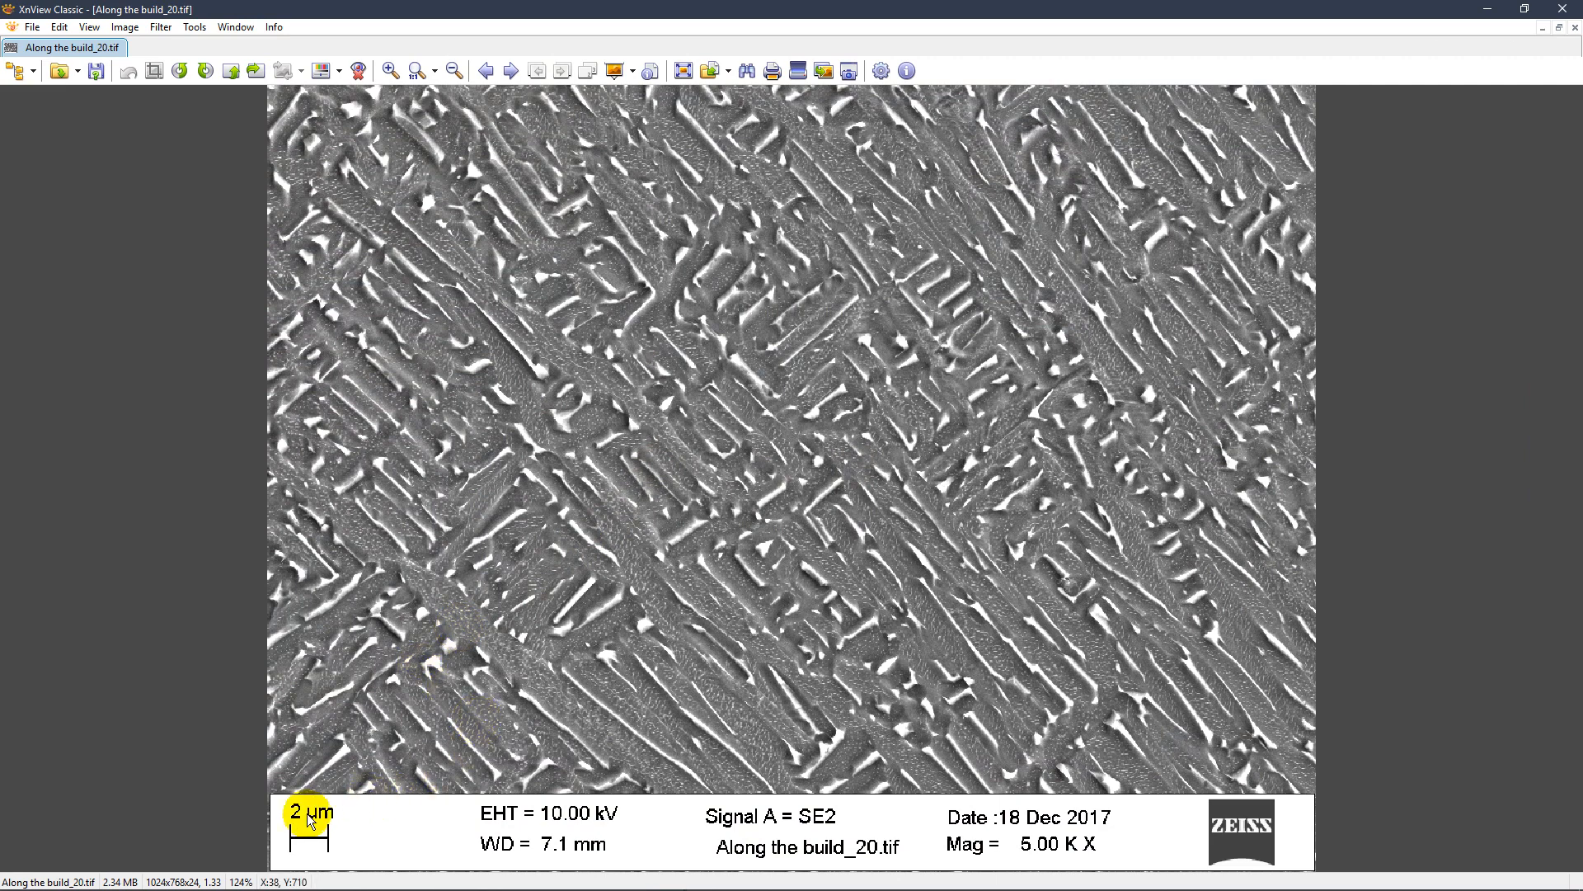
drag(273, 792, 1353, 21)
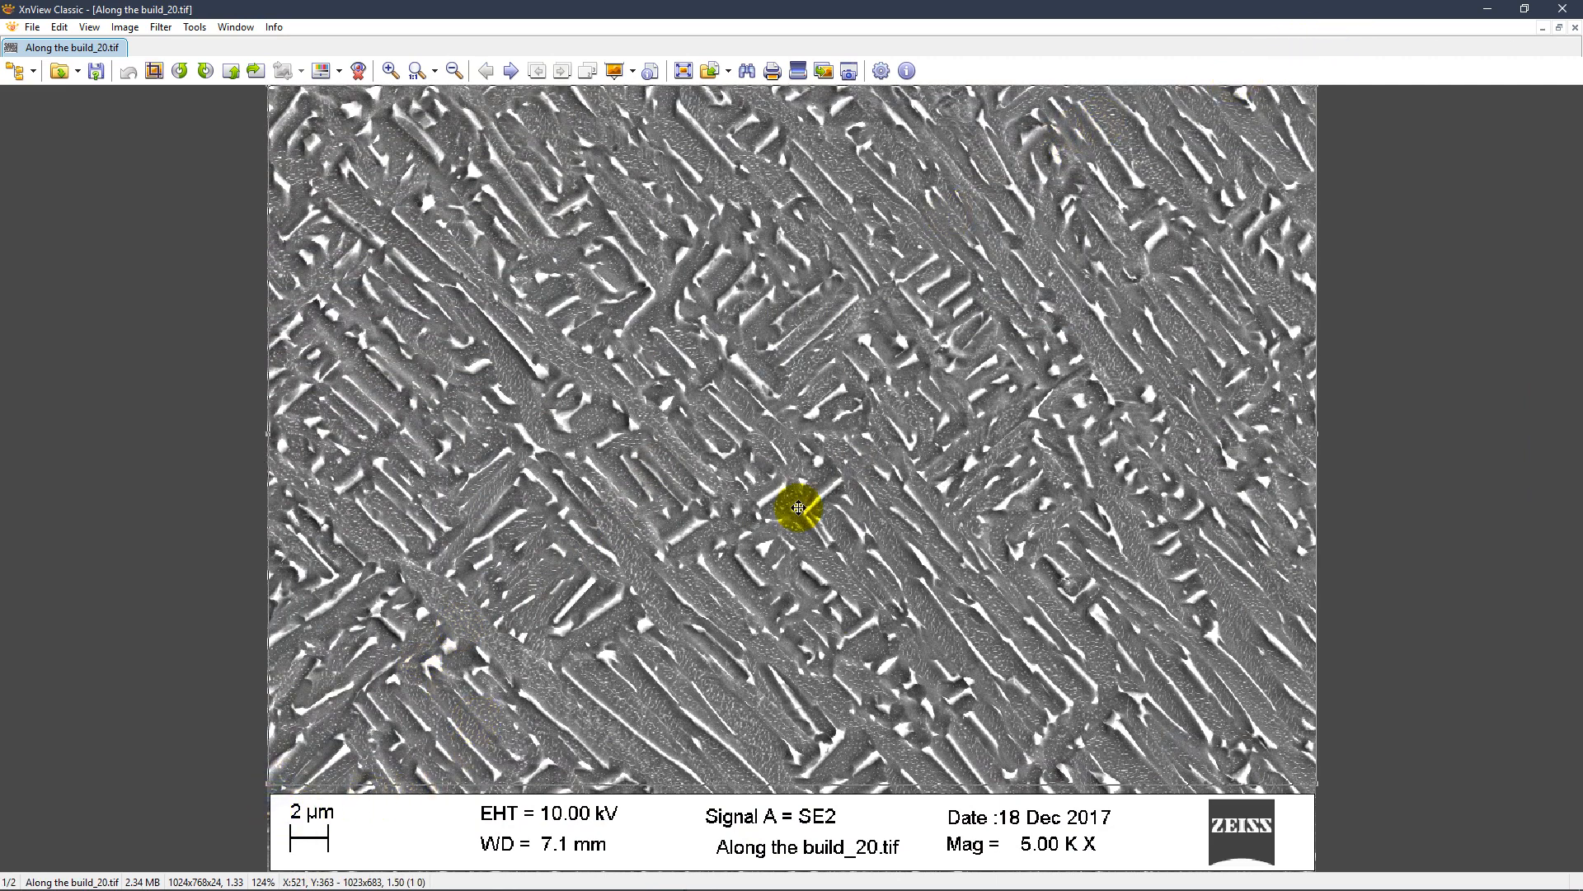
drag(1303, 794, 212, 880)
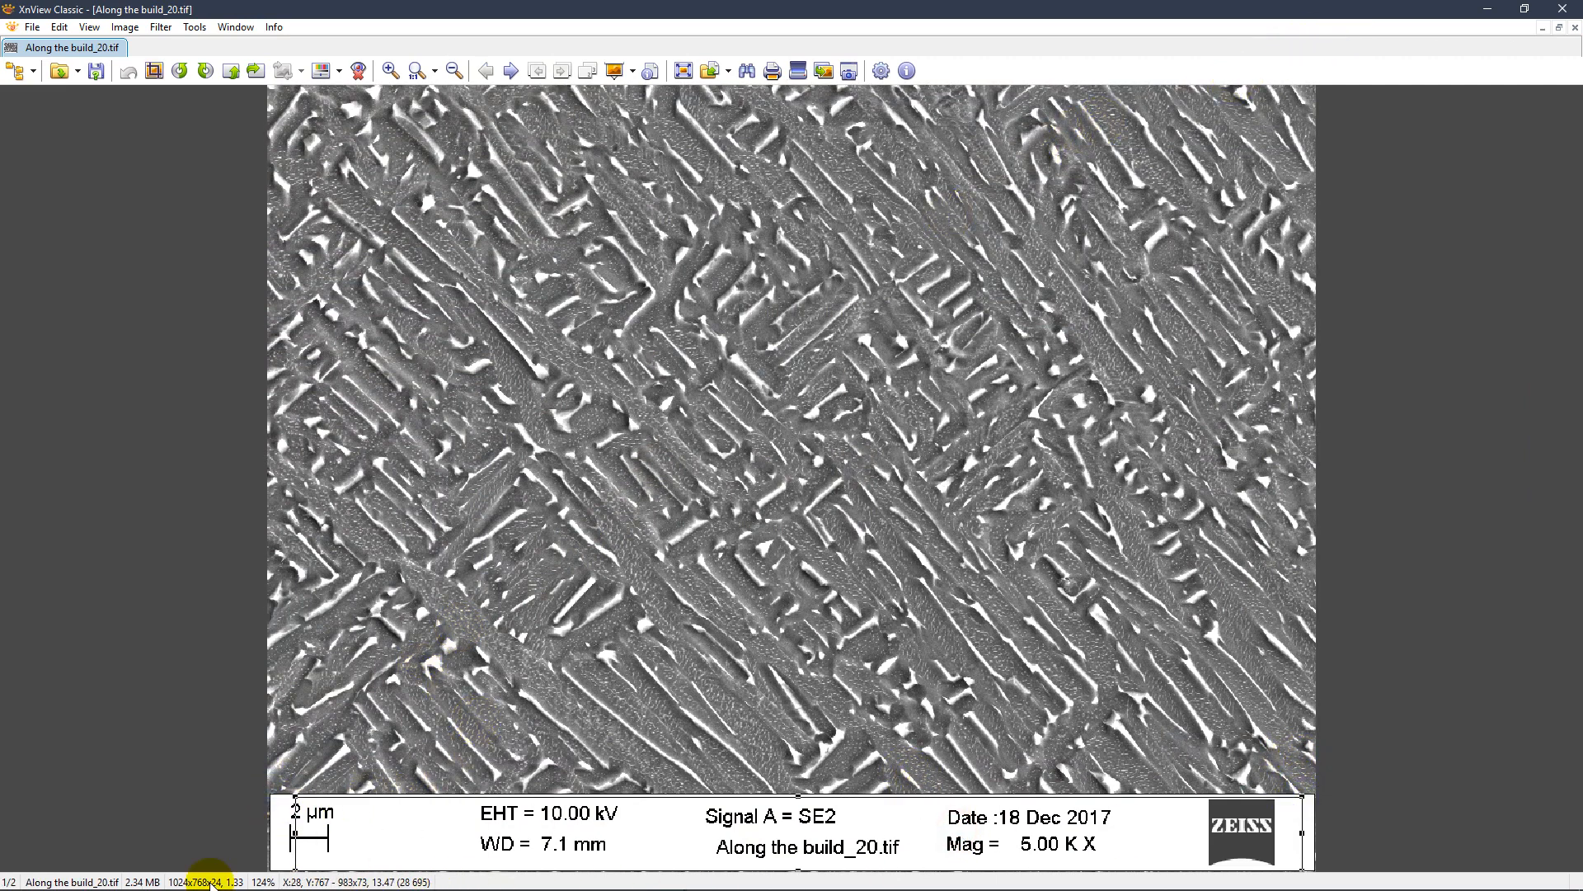
click(1562, 8)
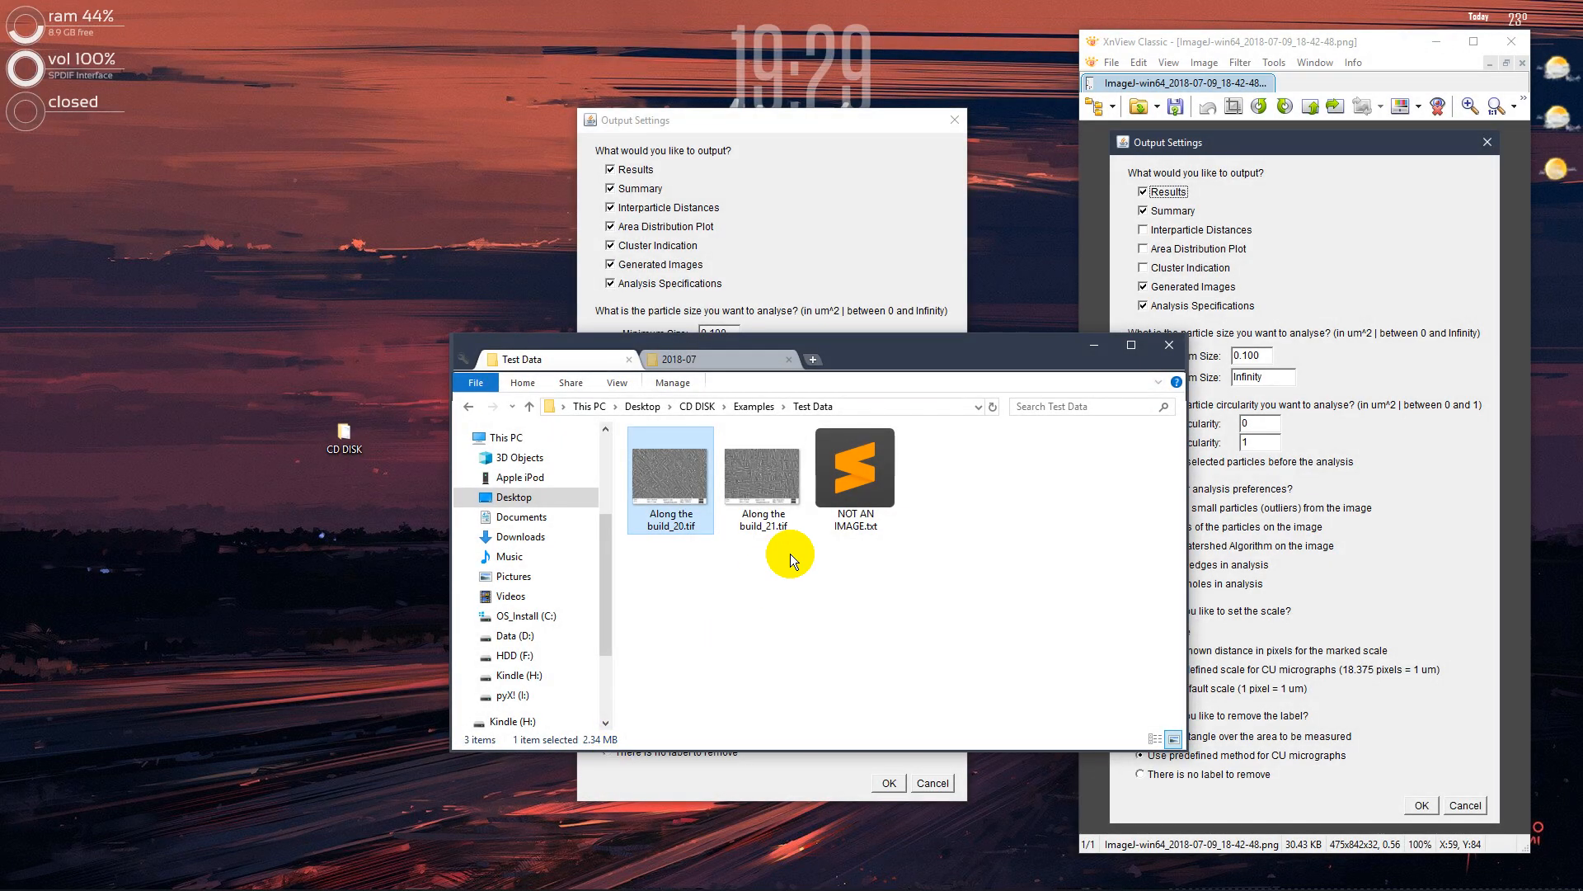
click(814, 171)
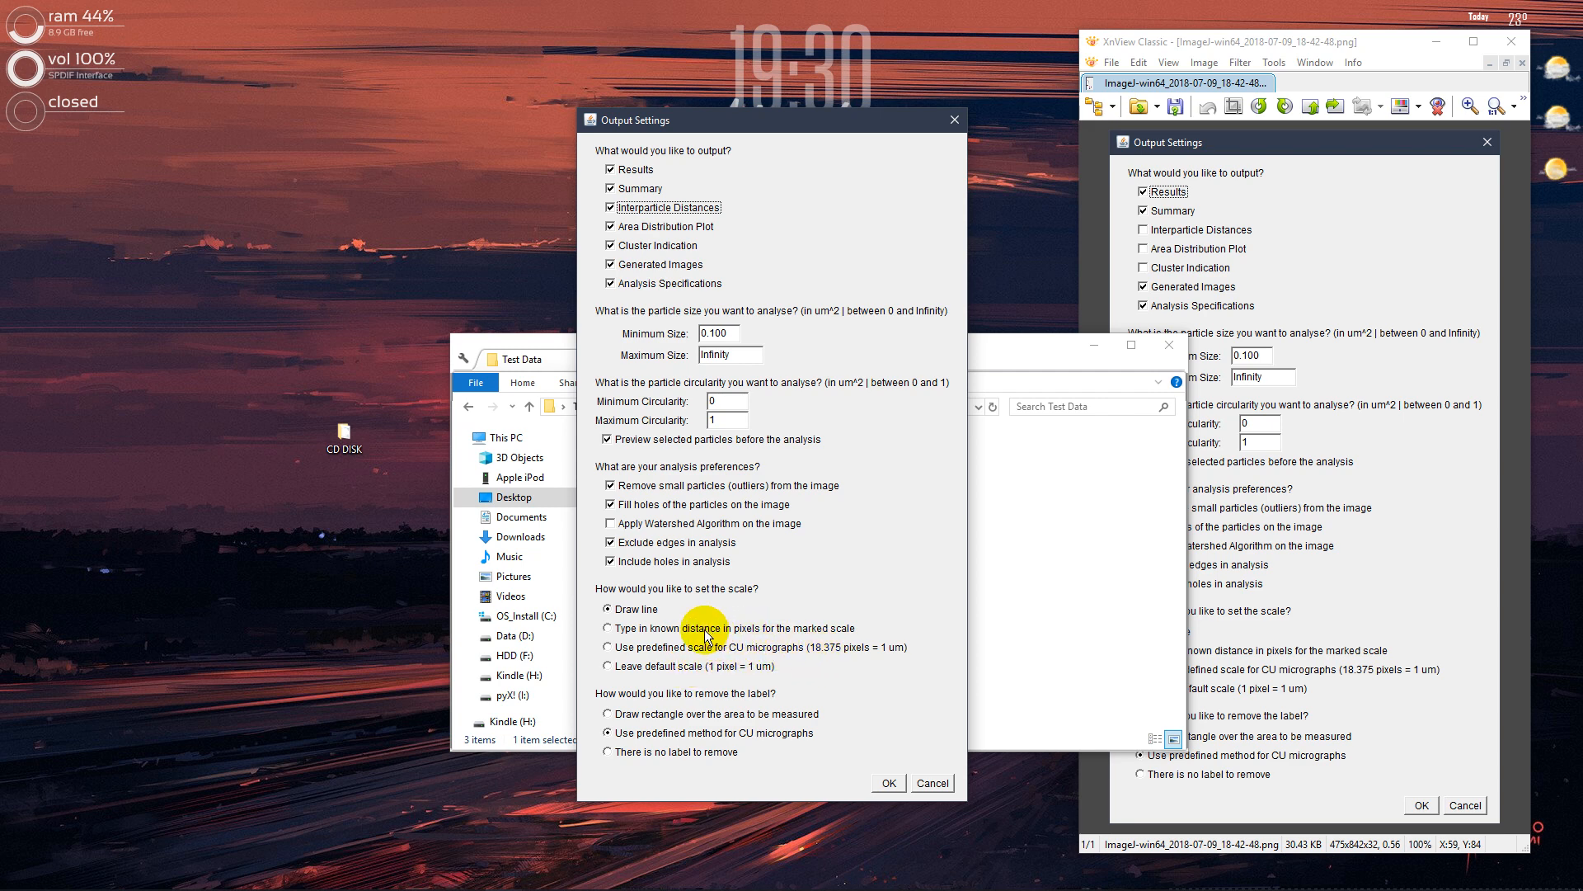
Set label removal to drawing a rectangle over the area to be measured, and accept the output settings
click(633, 715)
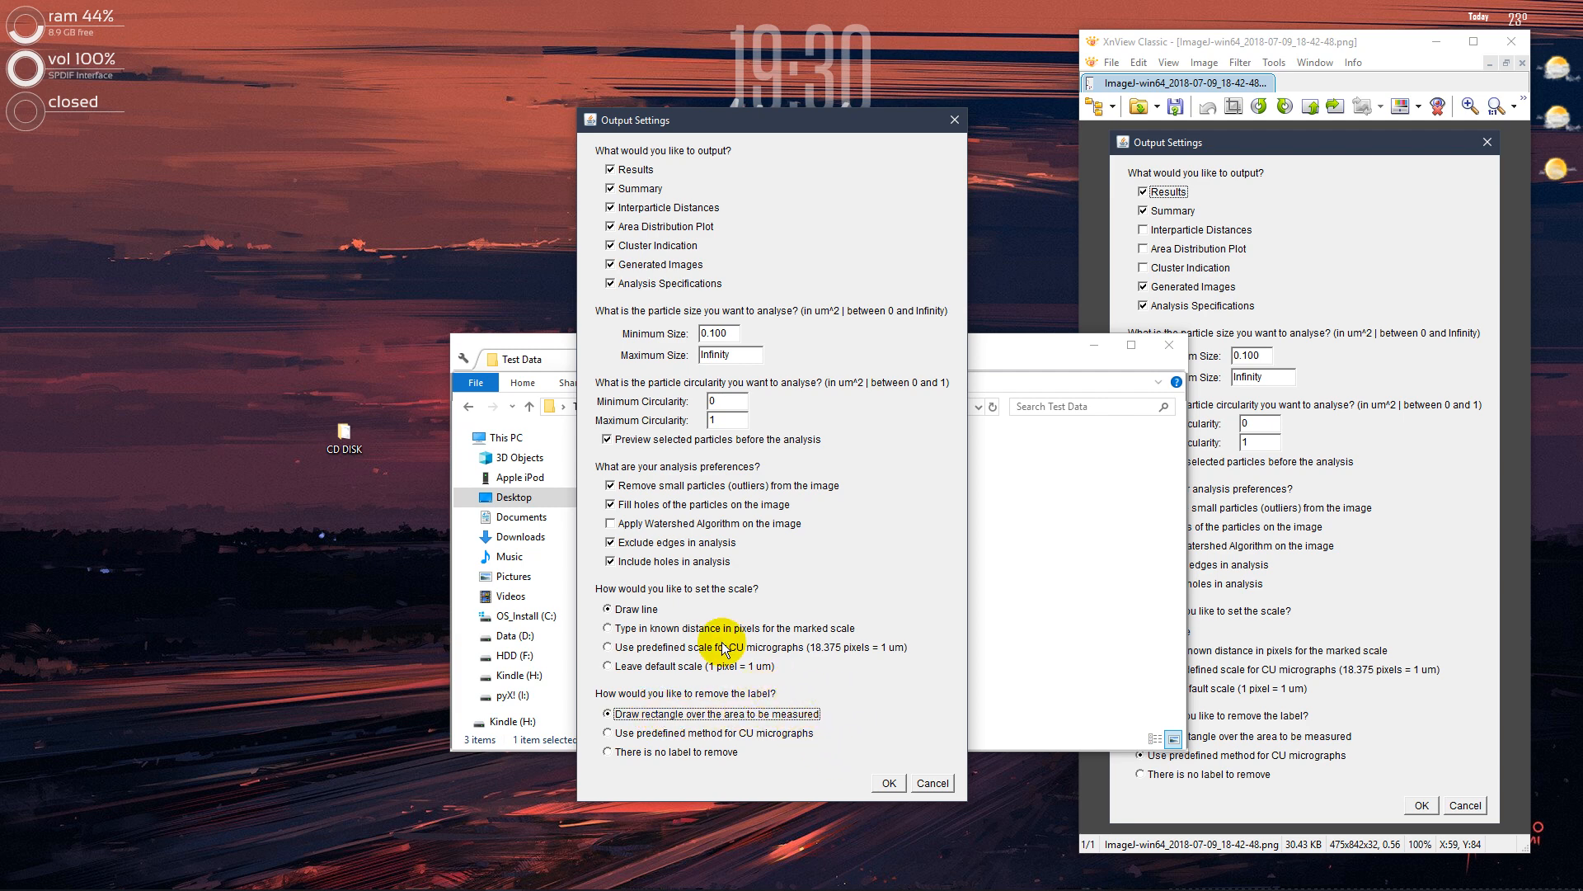
click(888, 784)
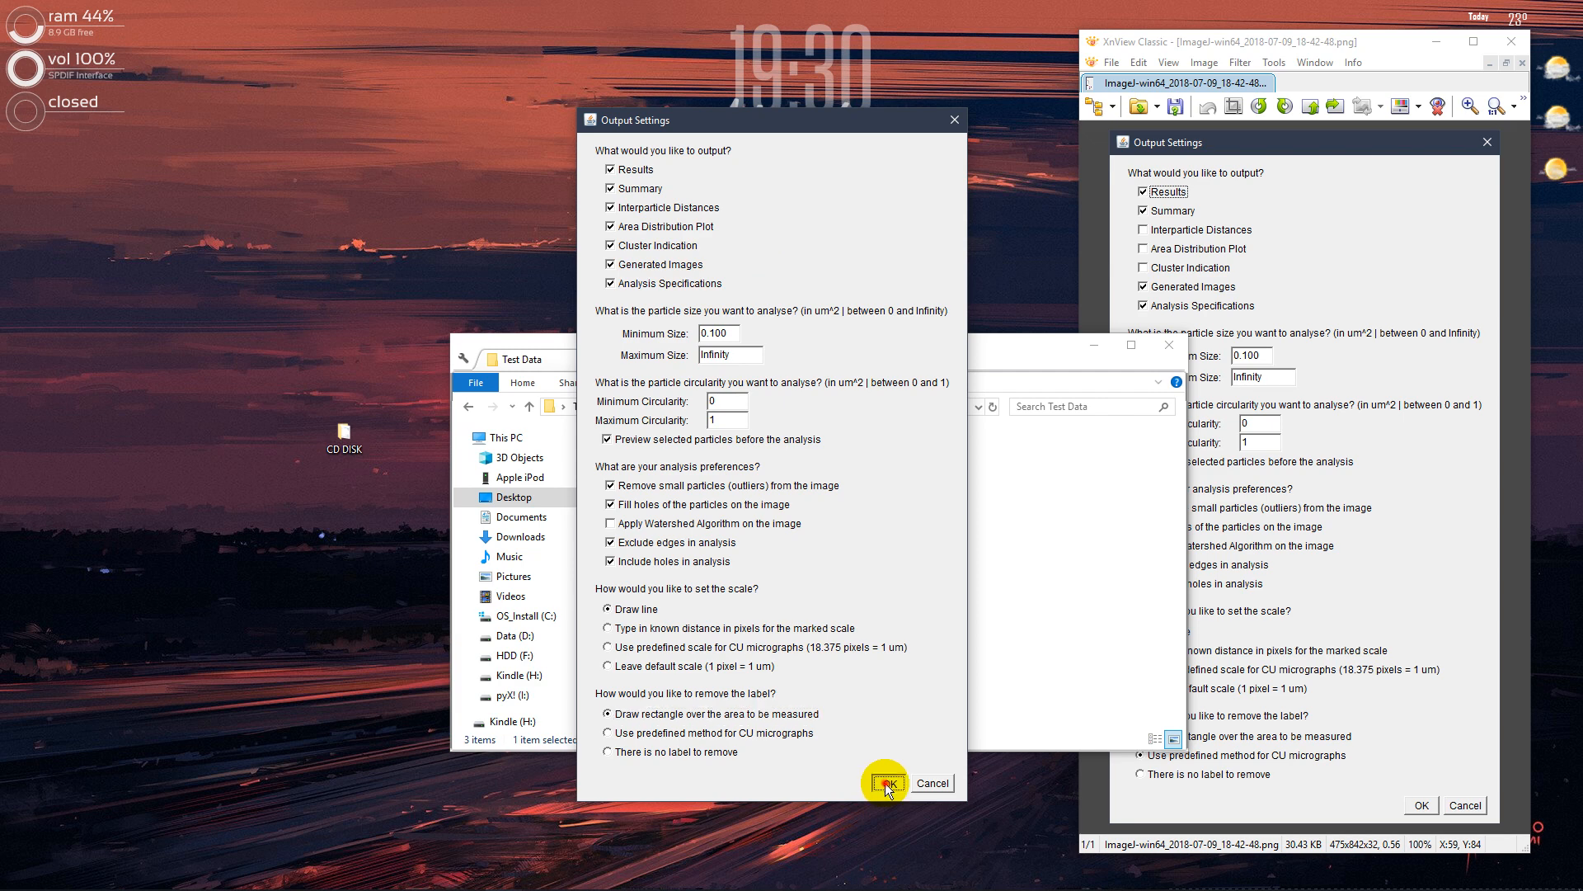
click(1090, 360)
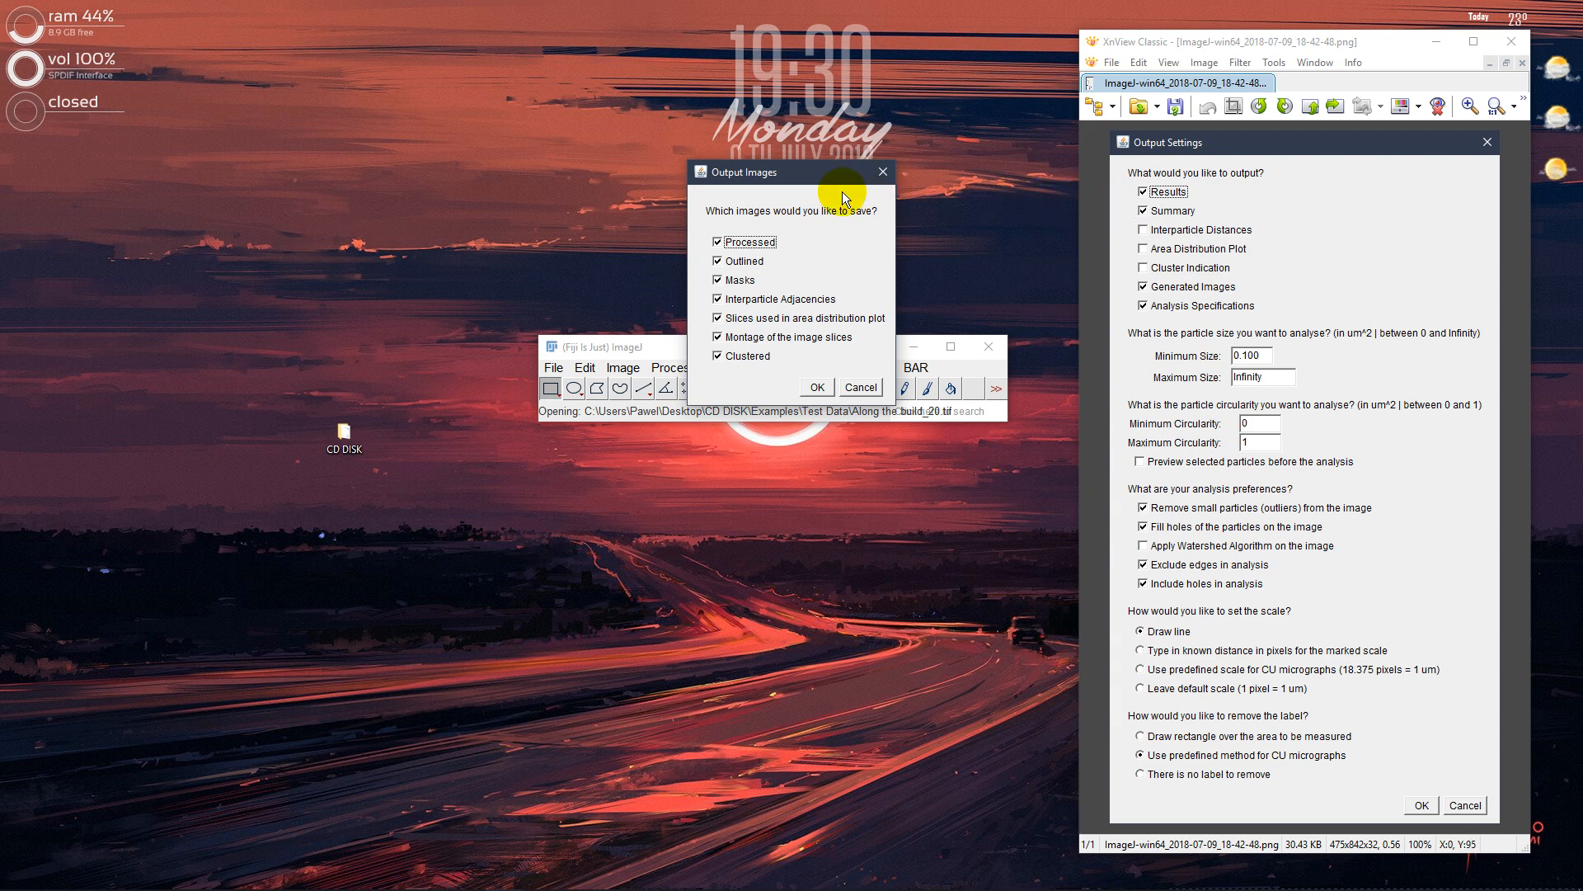
Compare the Output Images choices with Generated Images and Interparticle Distances in the settings screenshot, and accept saving all image types
drag(1129, 280, 1253, 294)
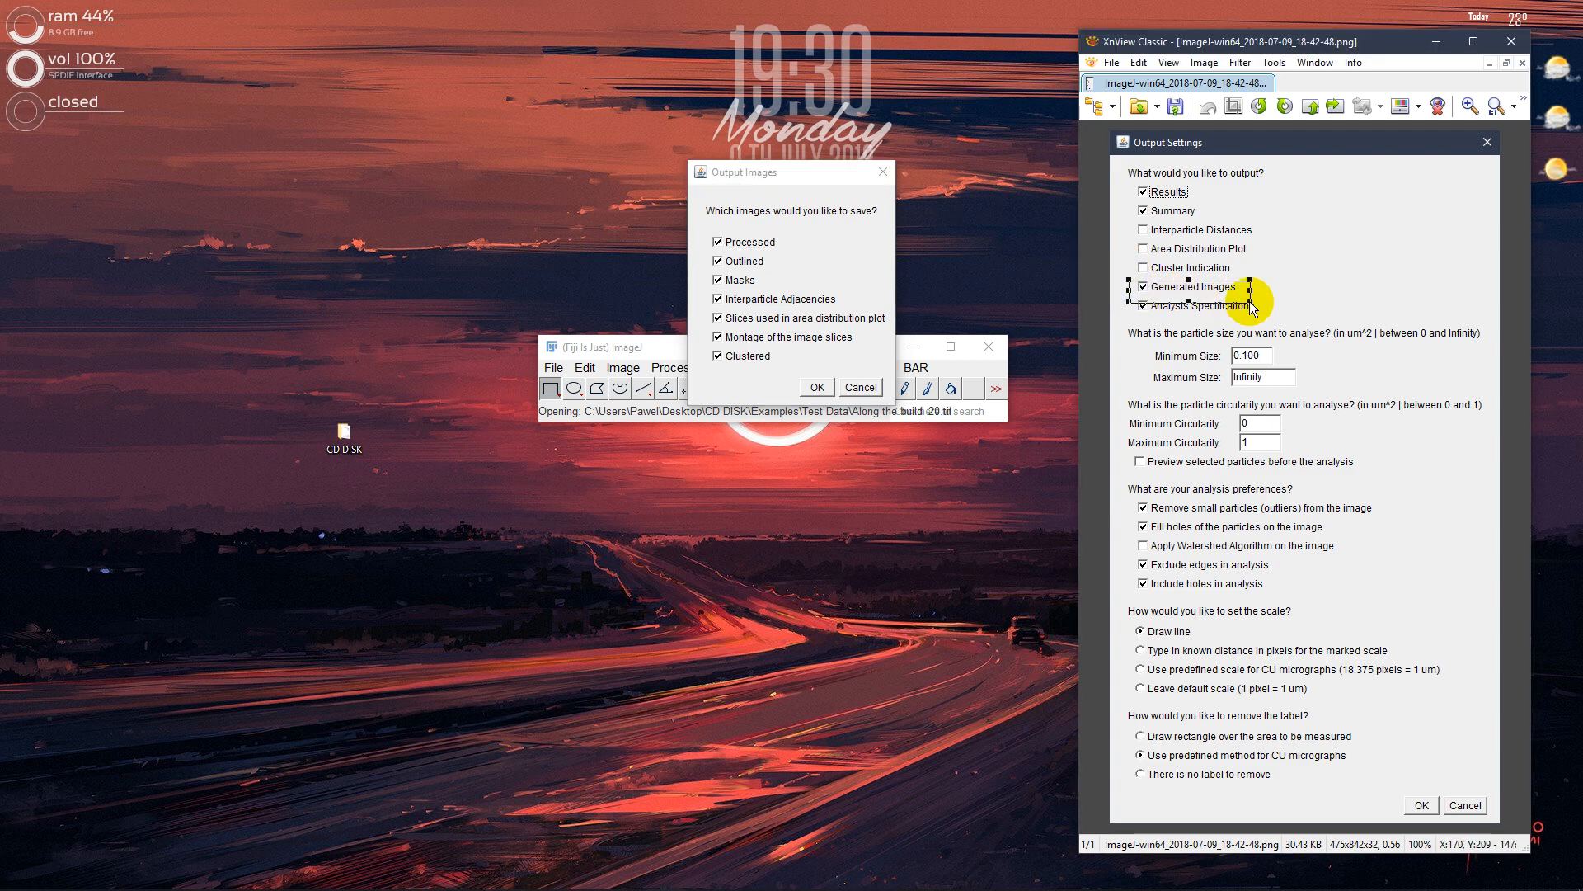
click(795, 208)
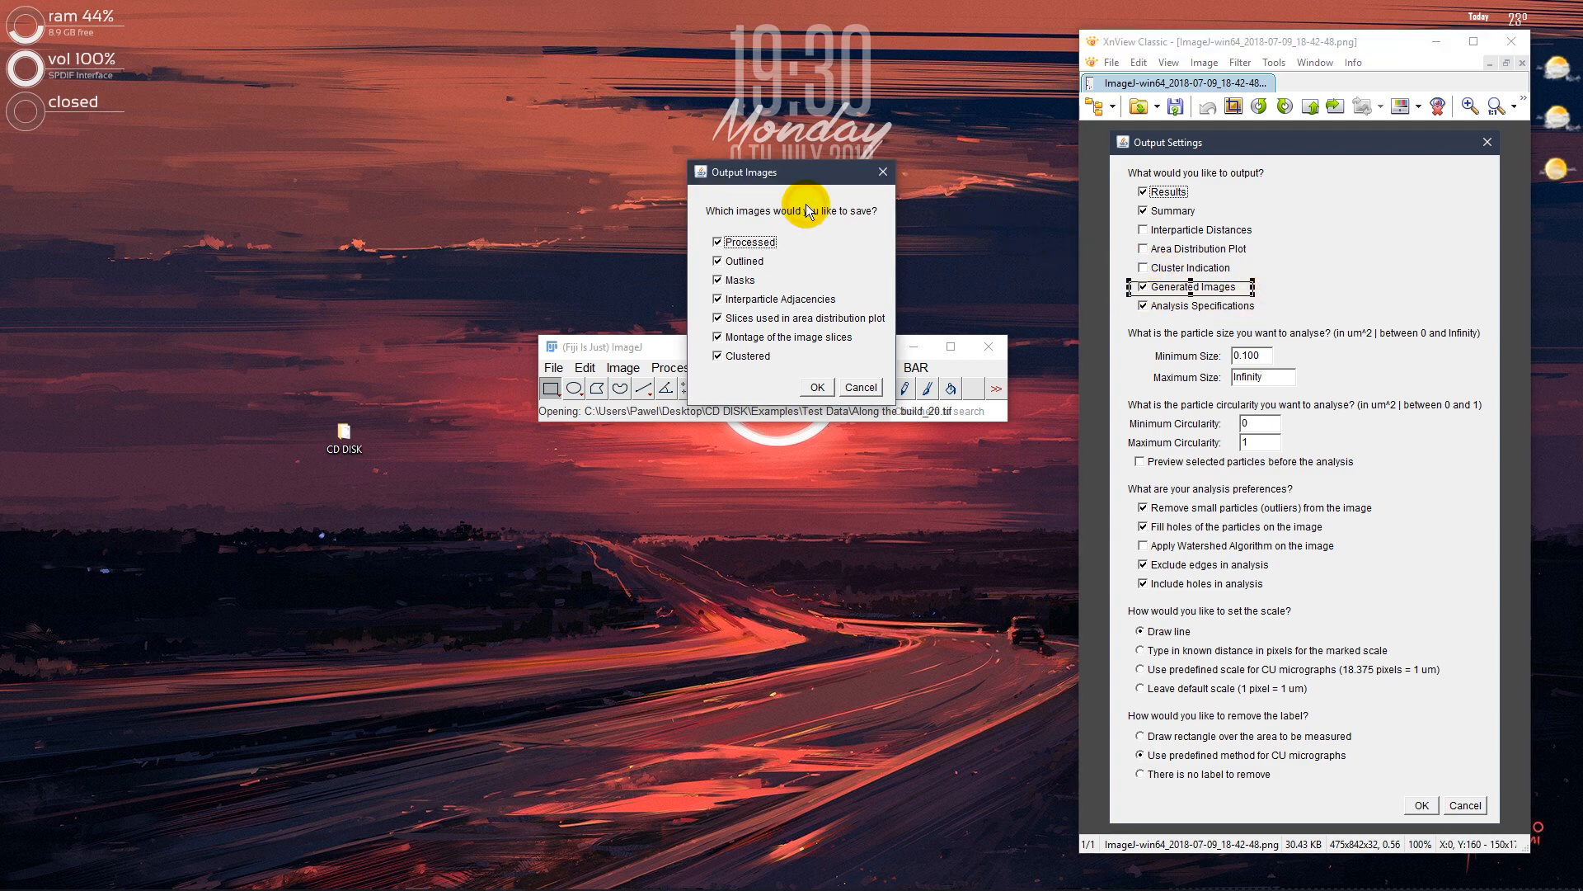
drag(754, 174, 720, 481)
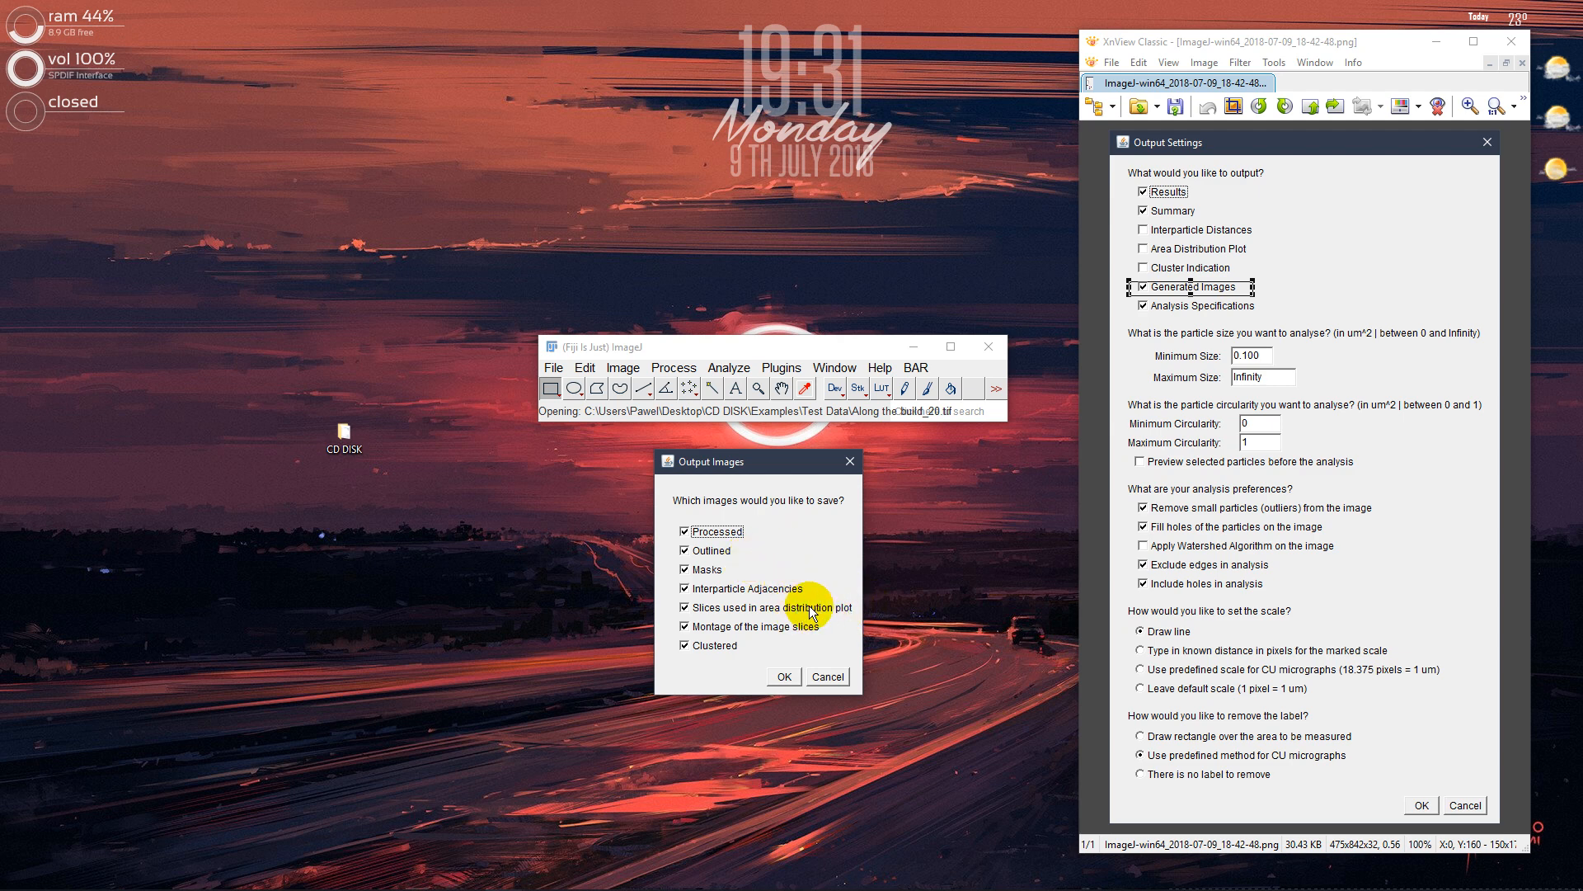
click(1185, 353)
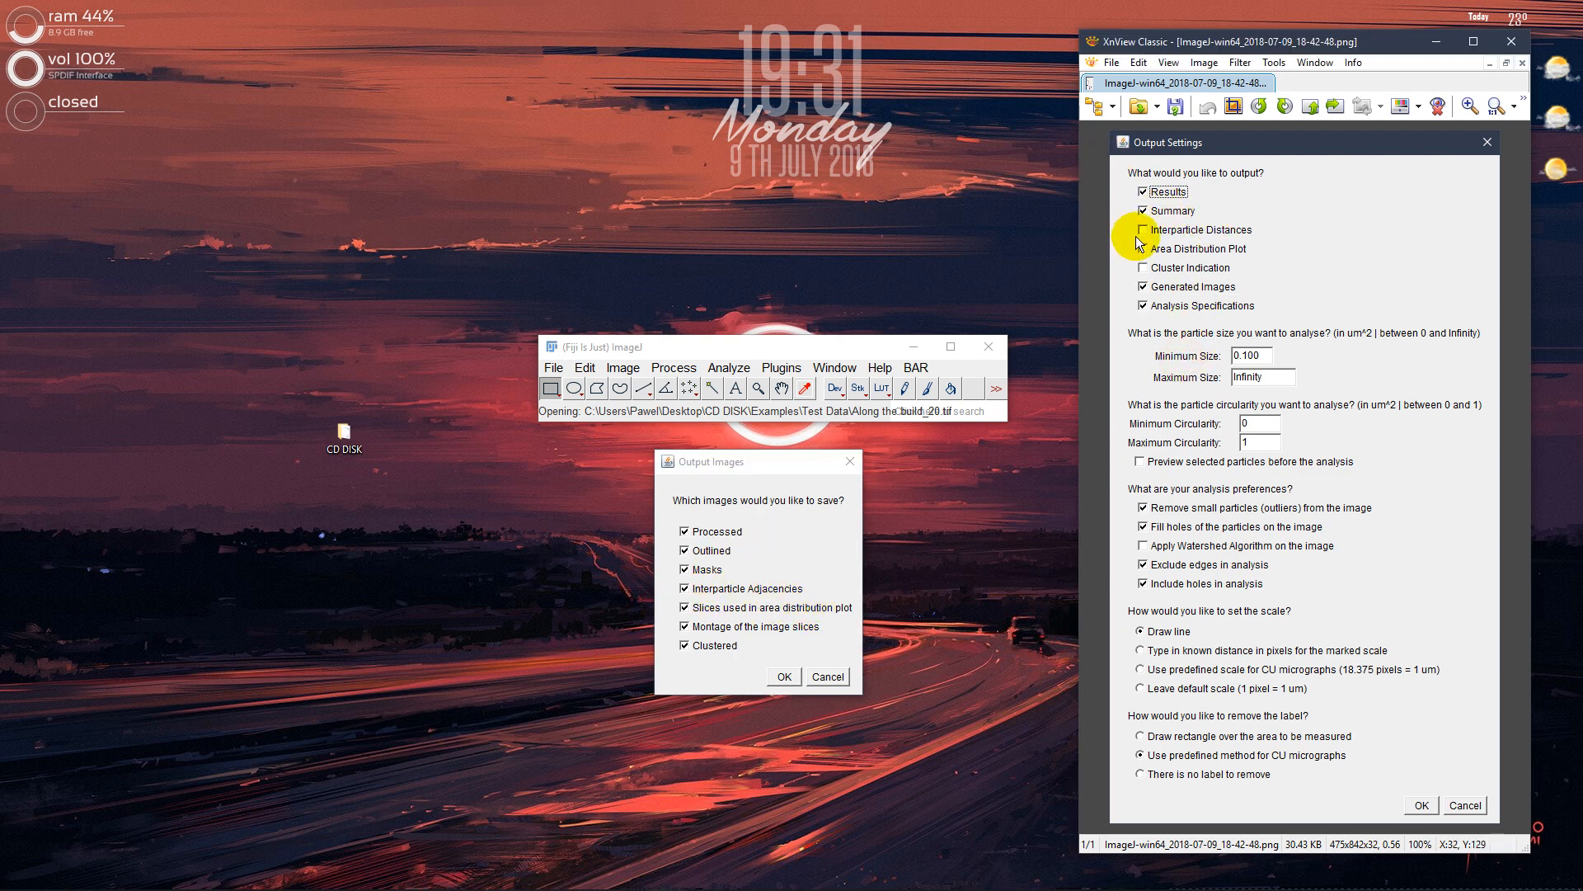
drag(1135, 237, 1256, 222)
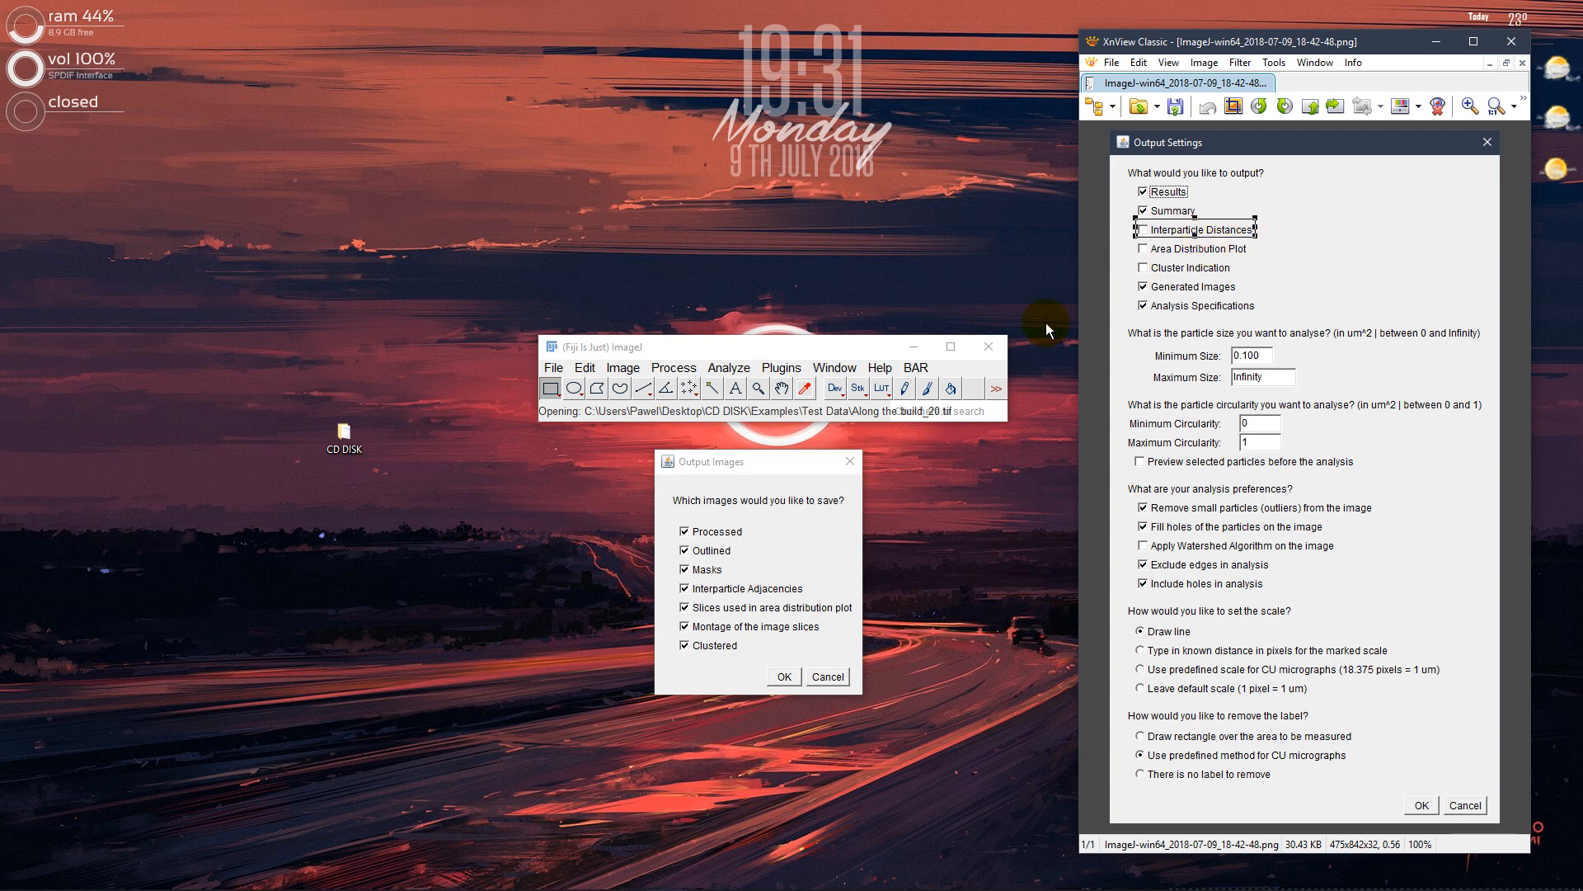
click(804, 556)
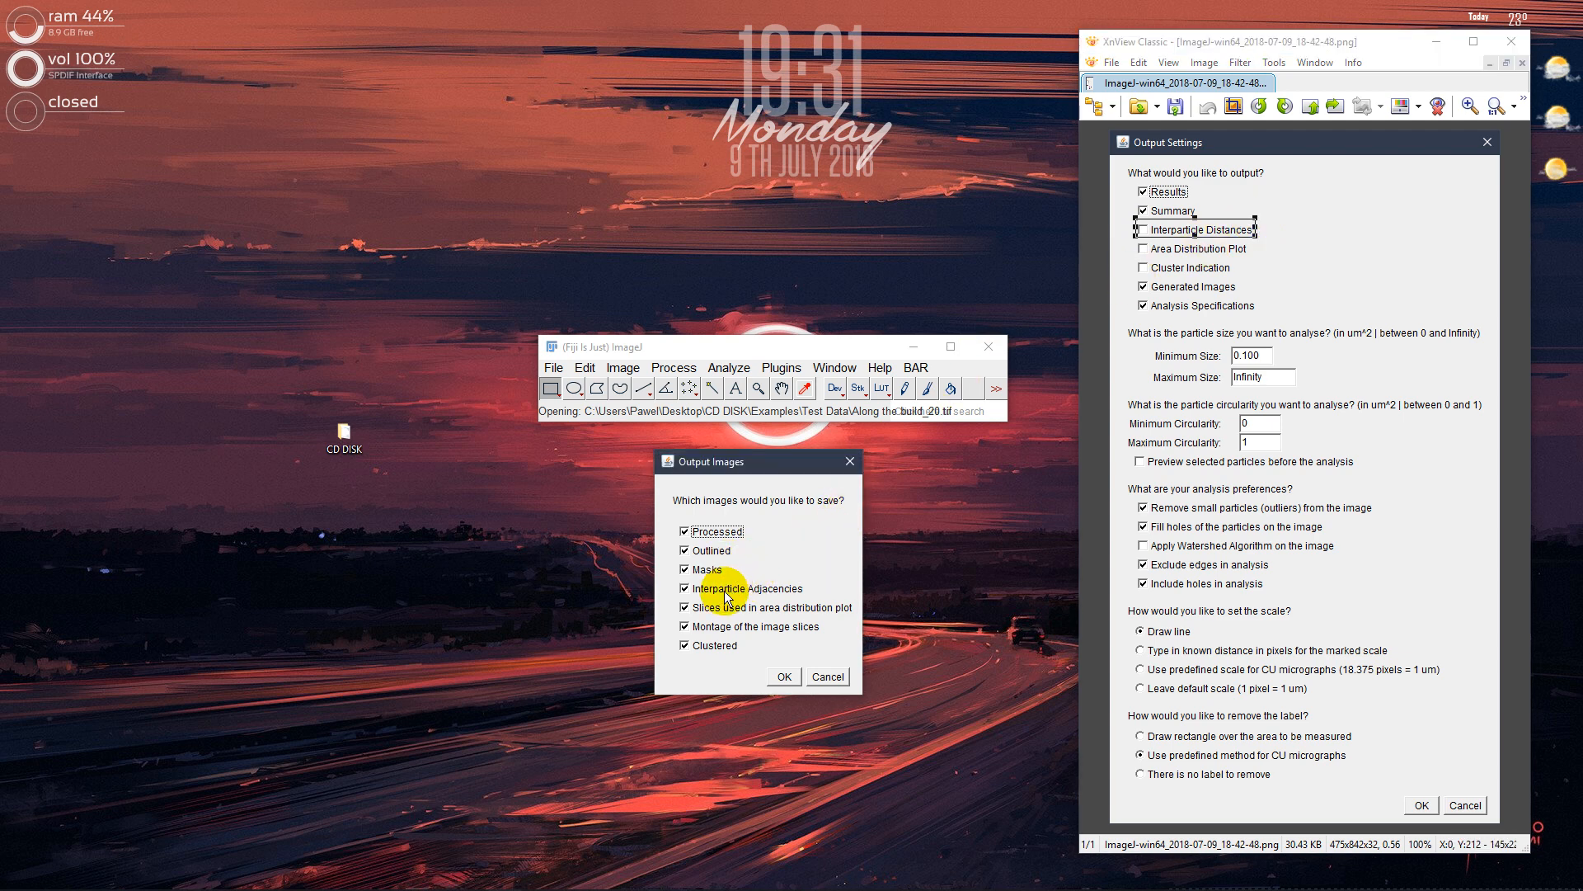
click(1121, 254)
click(773, 514)
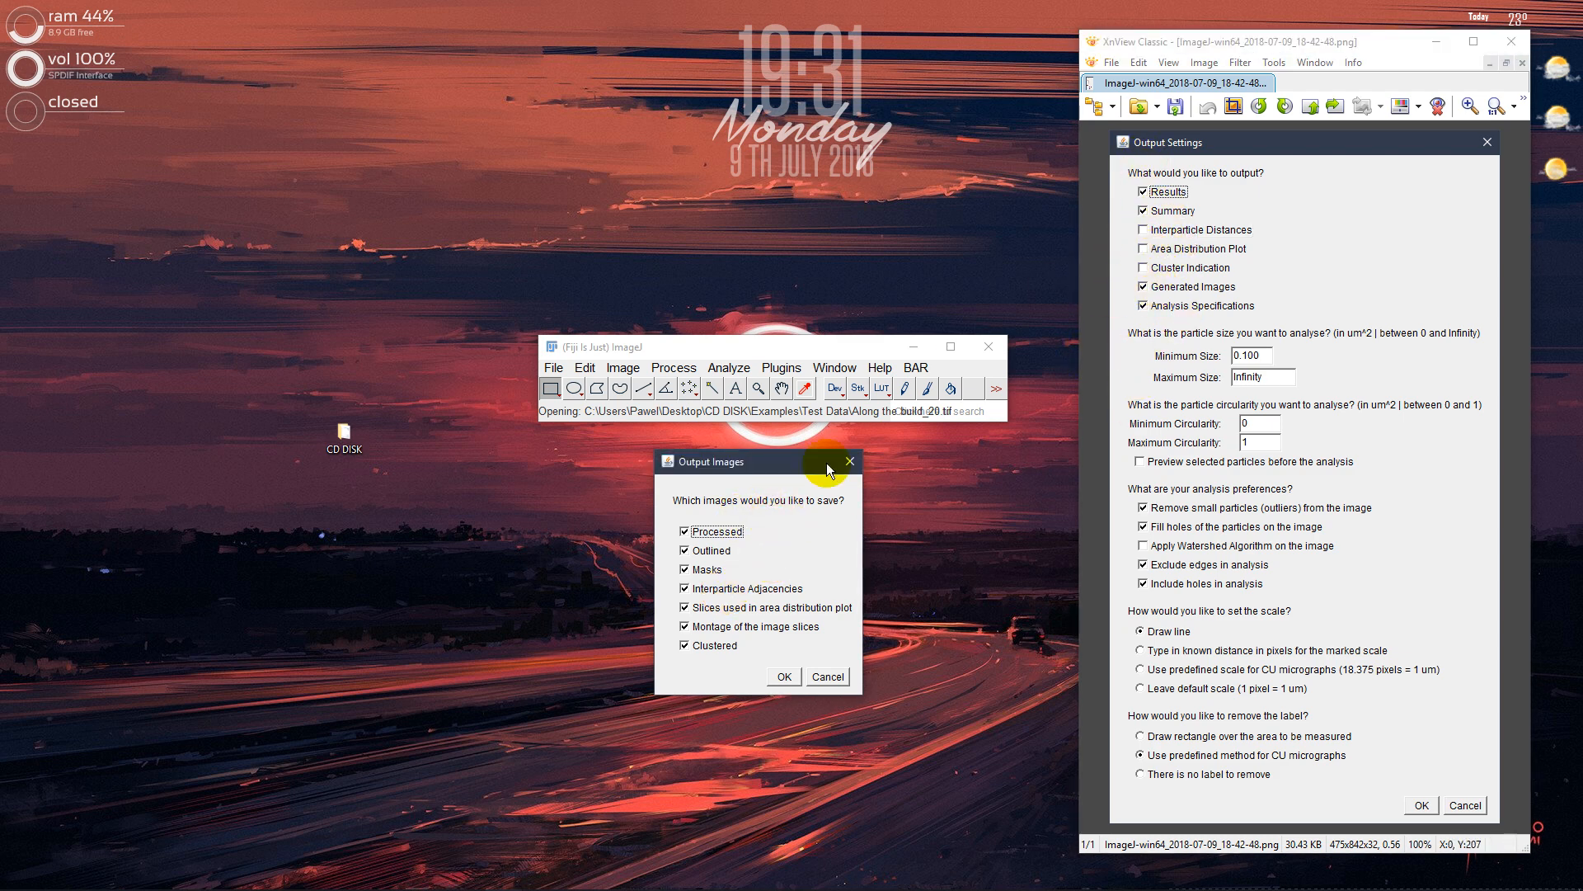
click(790, 673)
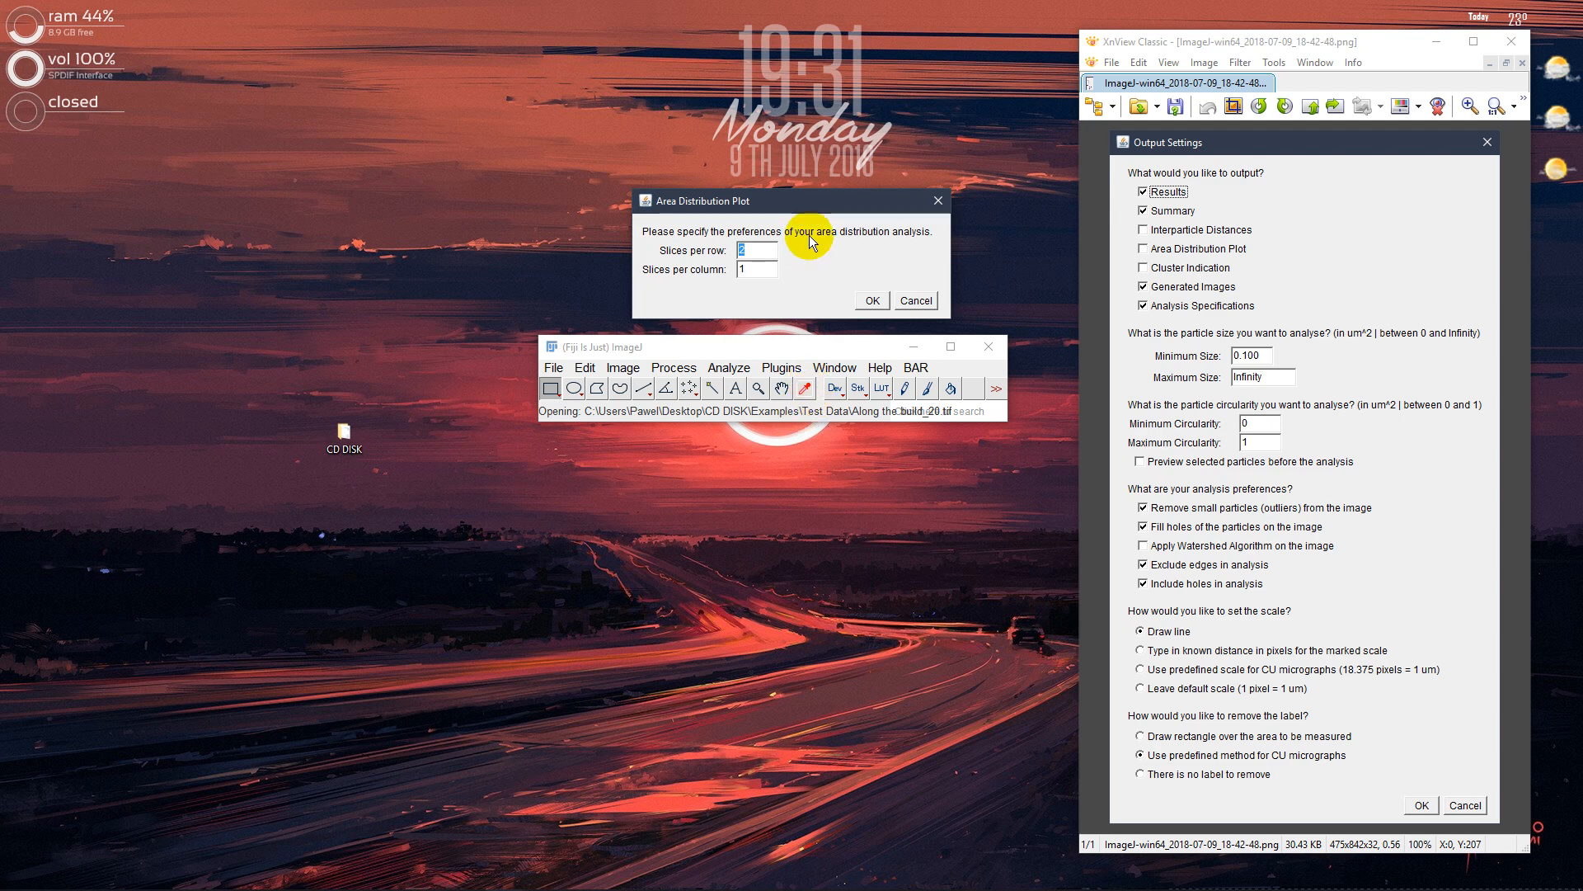
Open Along the build_20.tif in XnView and mark each half of the measurable area, the first about 498 x 674 pixels, to inspect two slices
drag(785, 202, 751, 476)
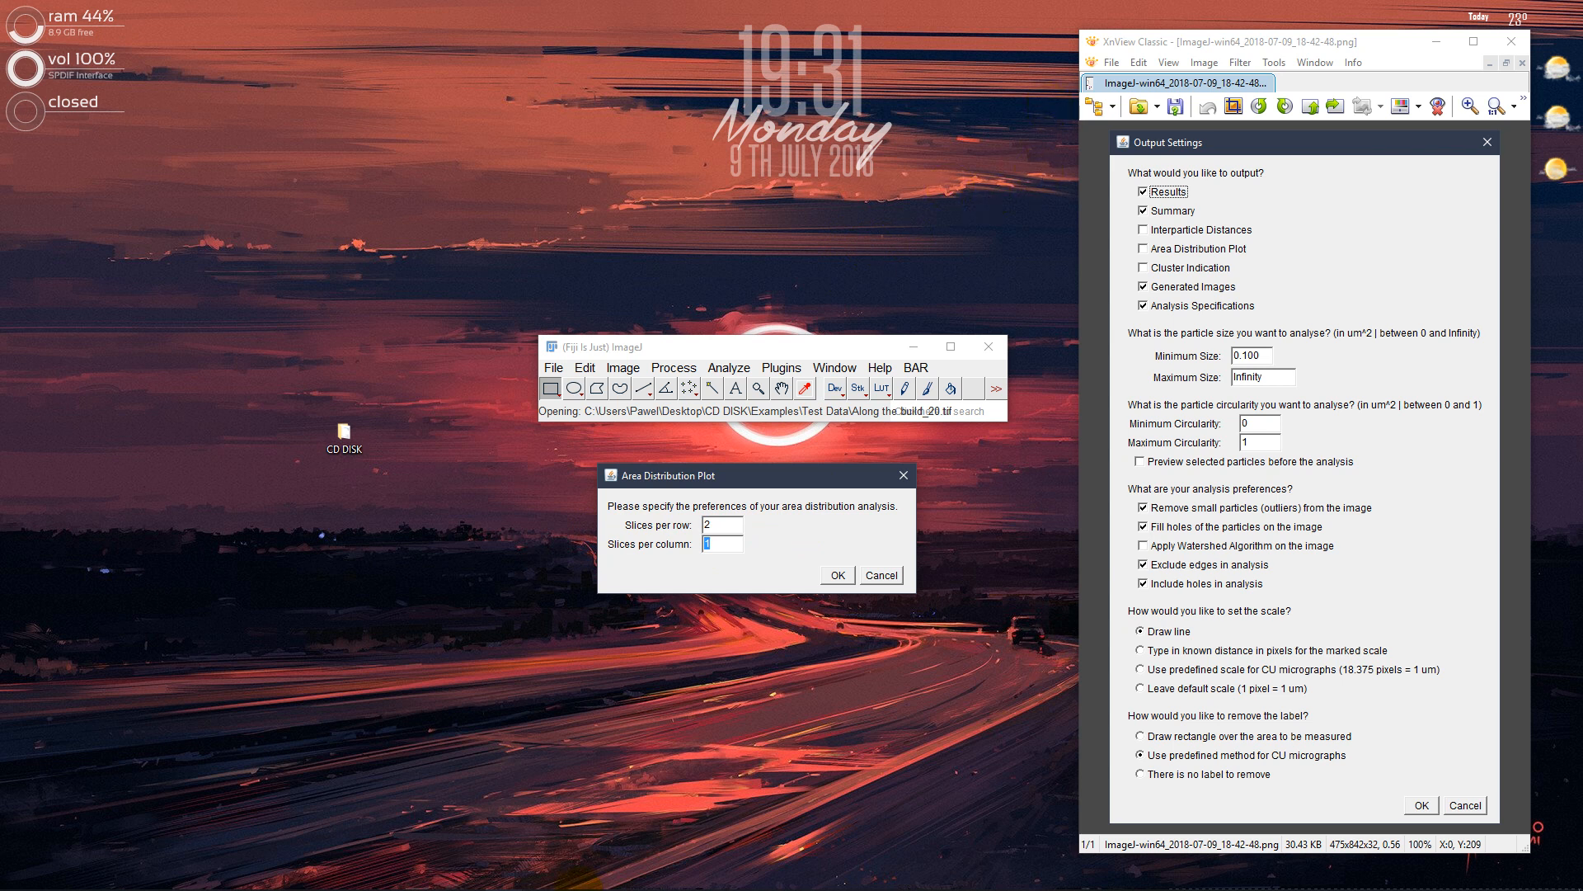
click(101, 869)
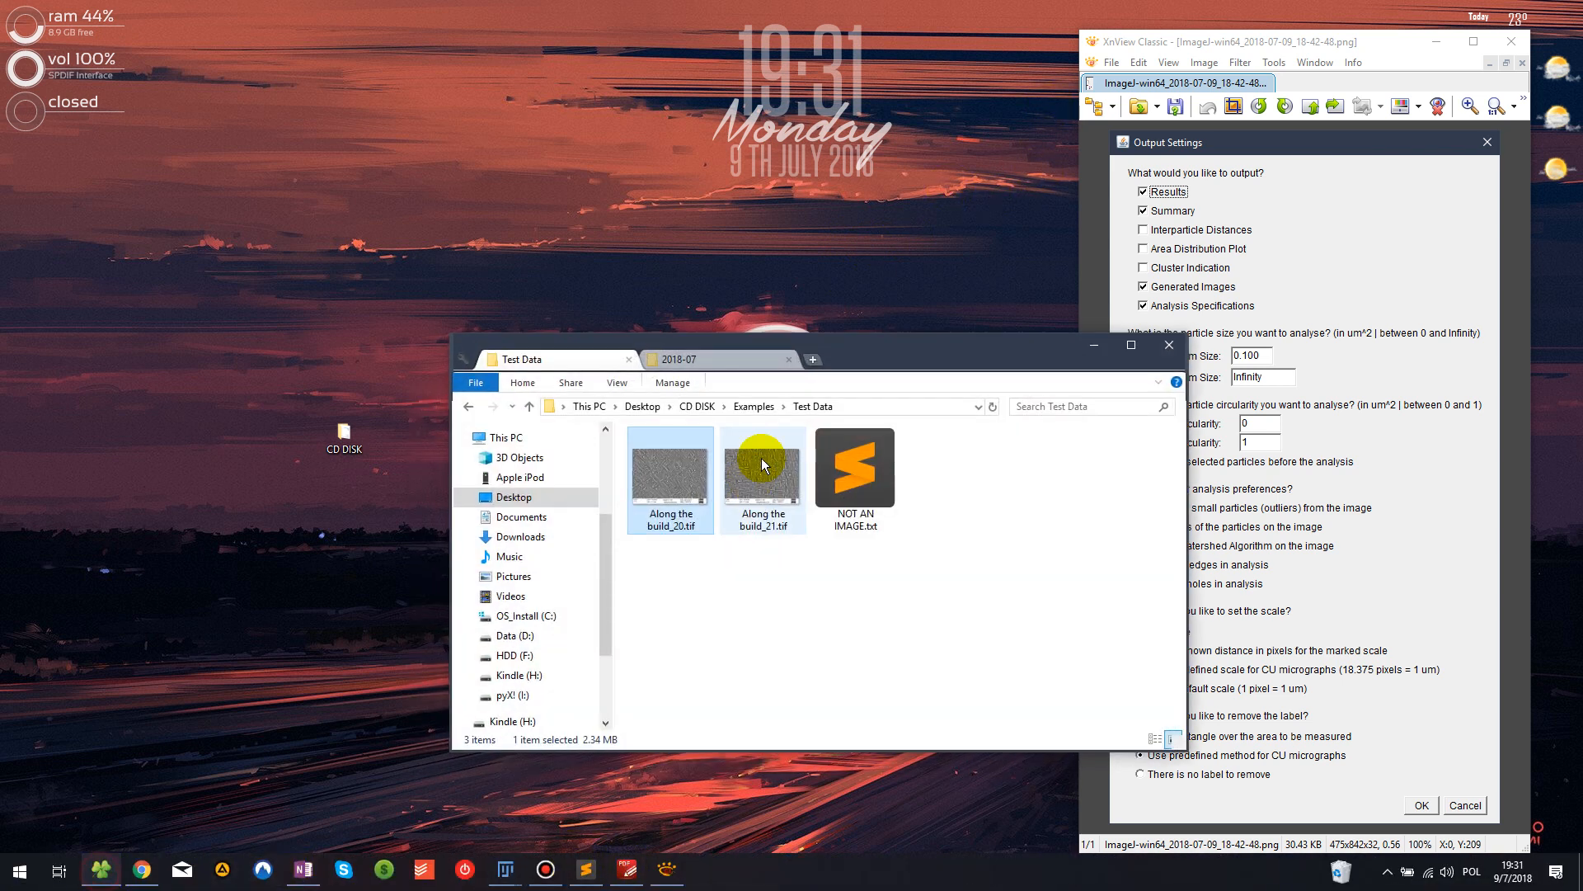
double_click(664, 478)
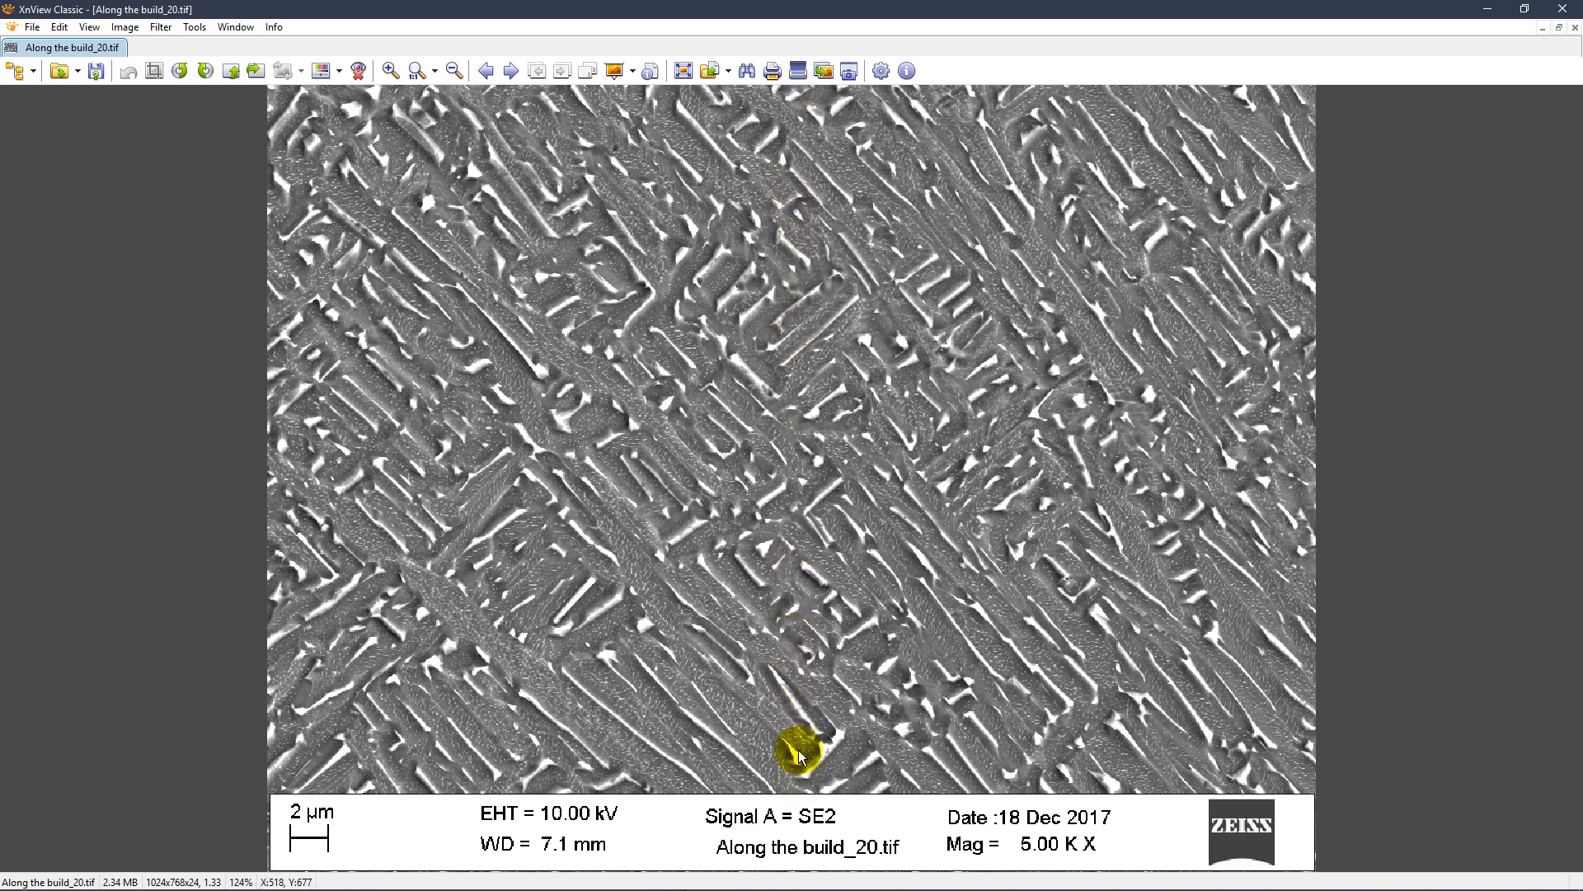
drag(777, 106, 268, 796)
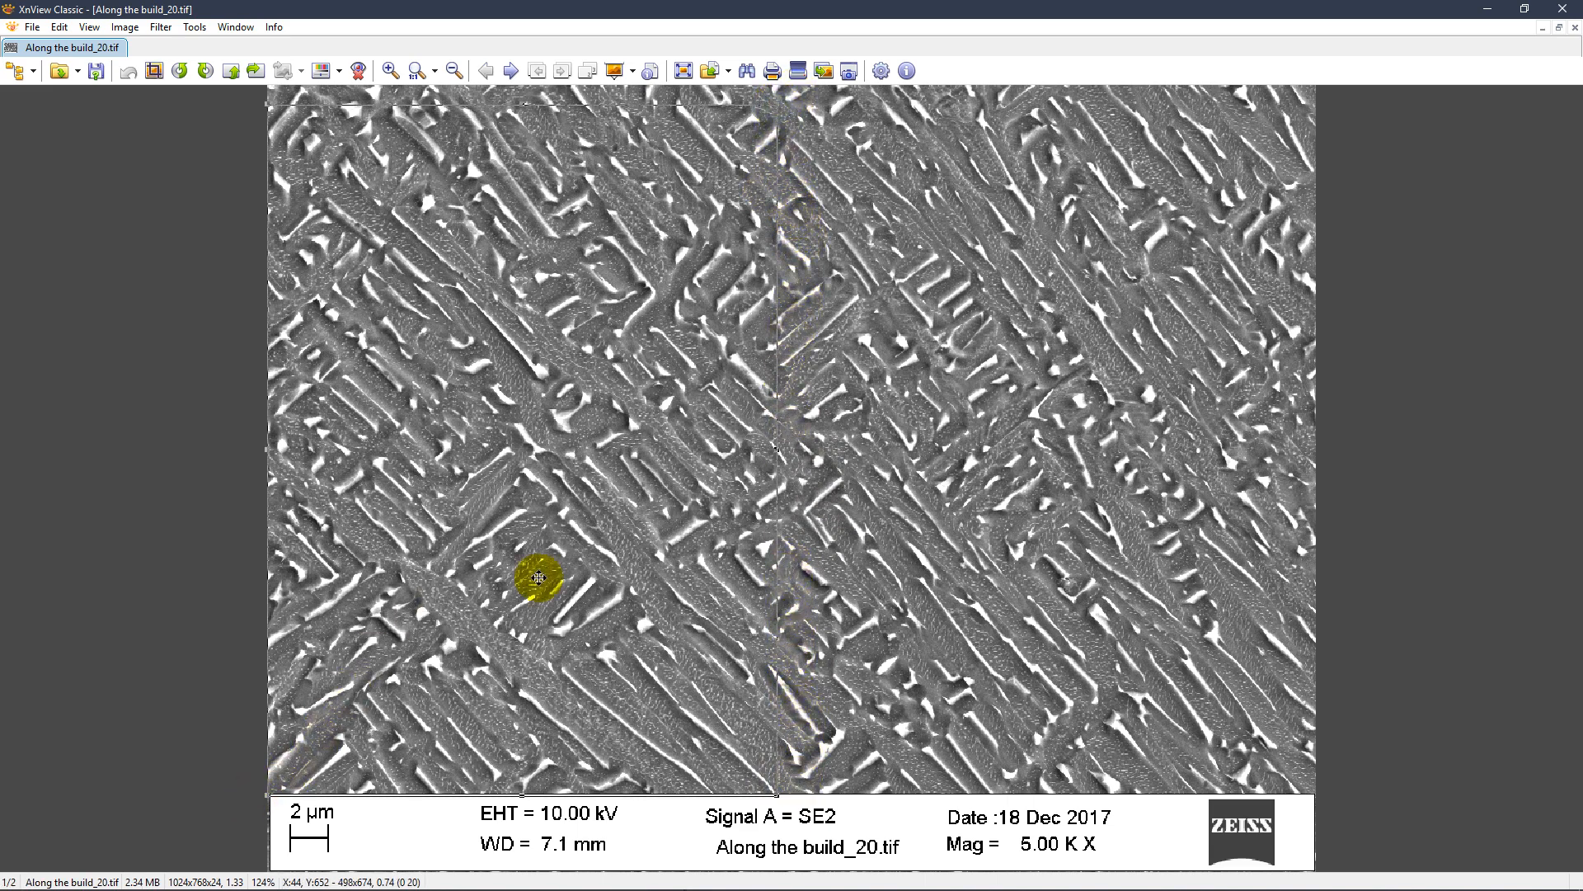
drag(784, 789, 1142, 317)
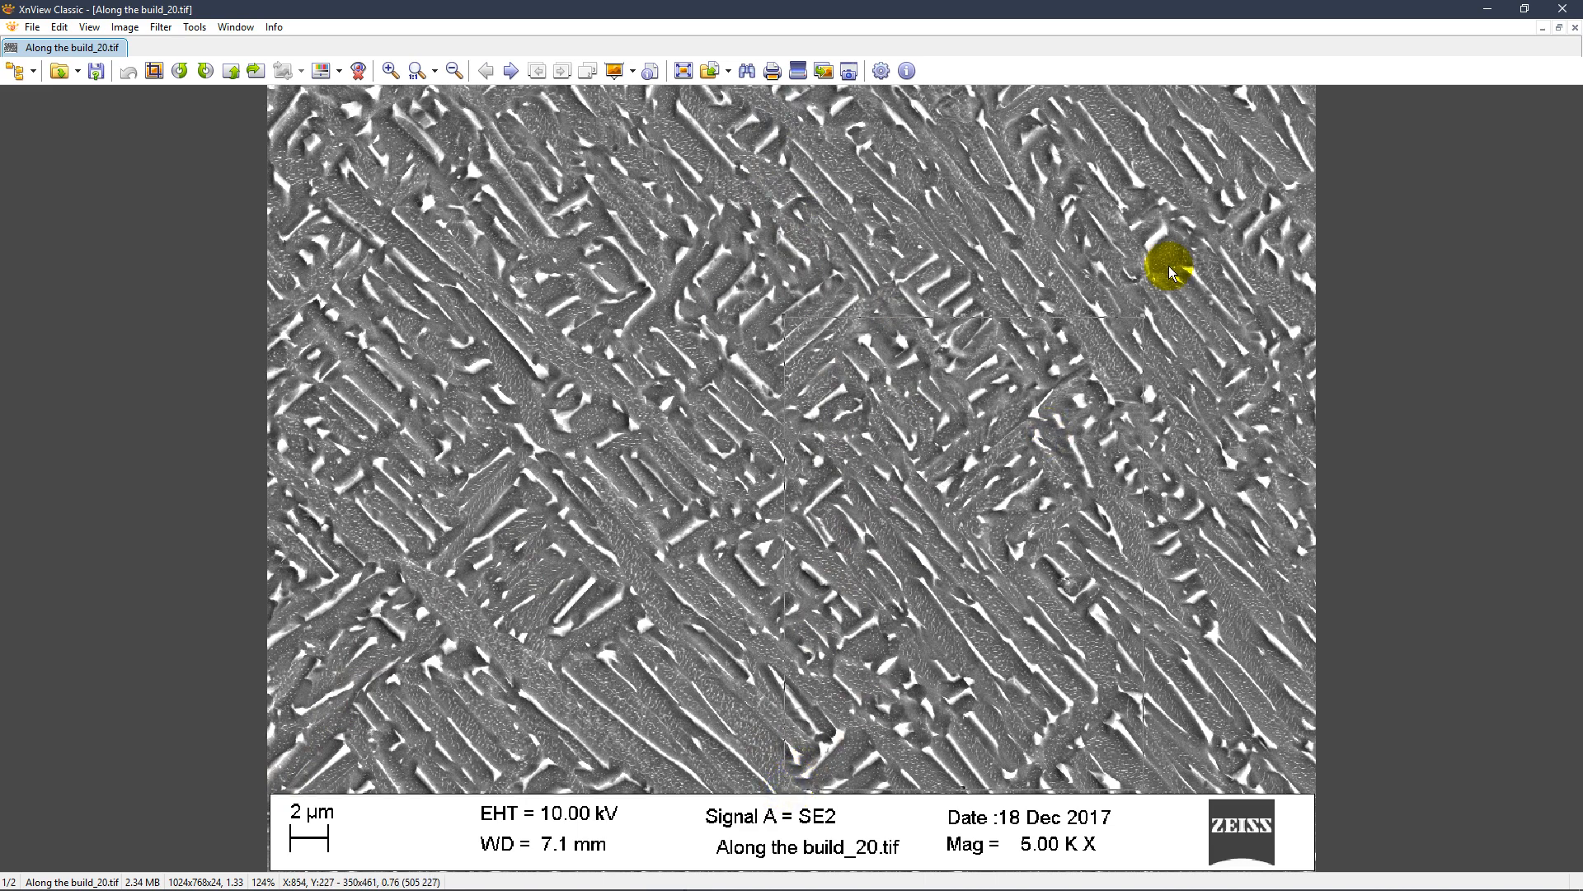
click(353, 334)
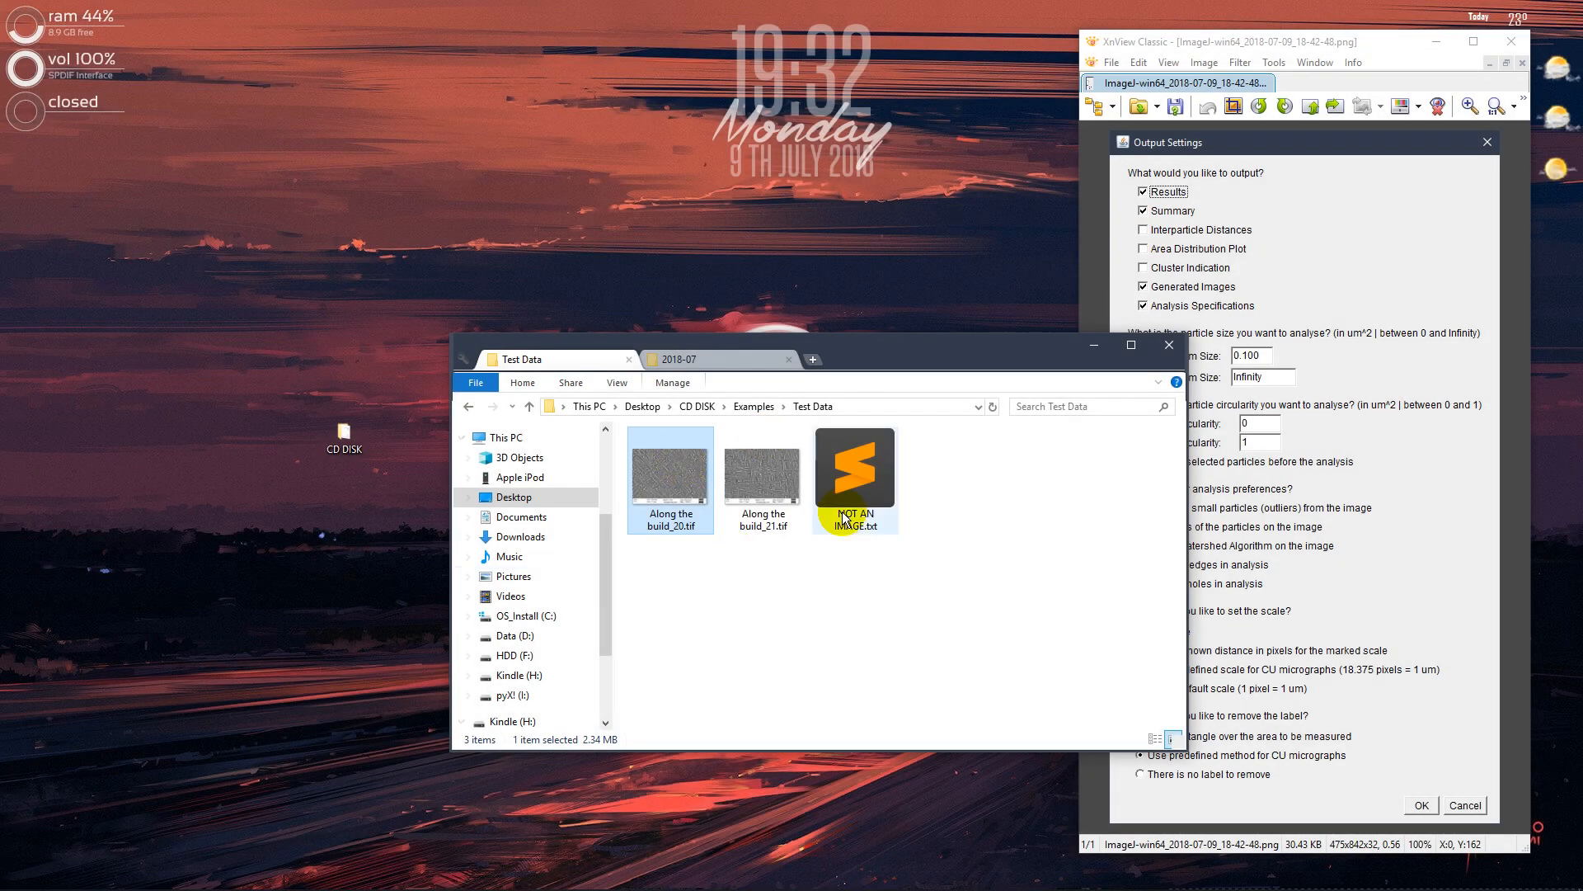
Return to Fiji's Area Distribution Plot preferences and accept 2 slices per row and 1 slice per column
mouse_move(634, 888)
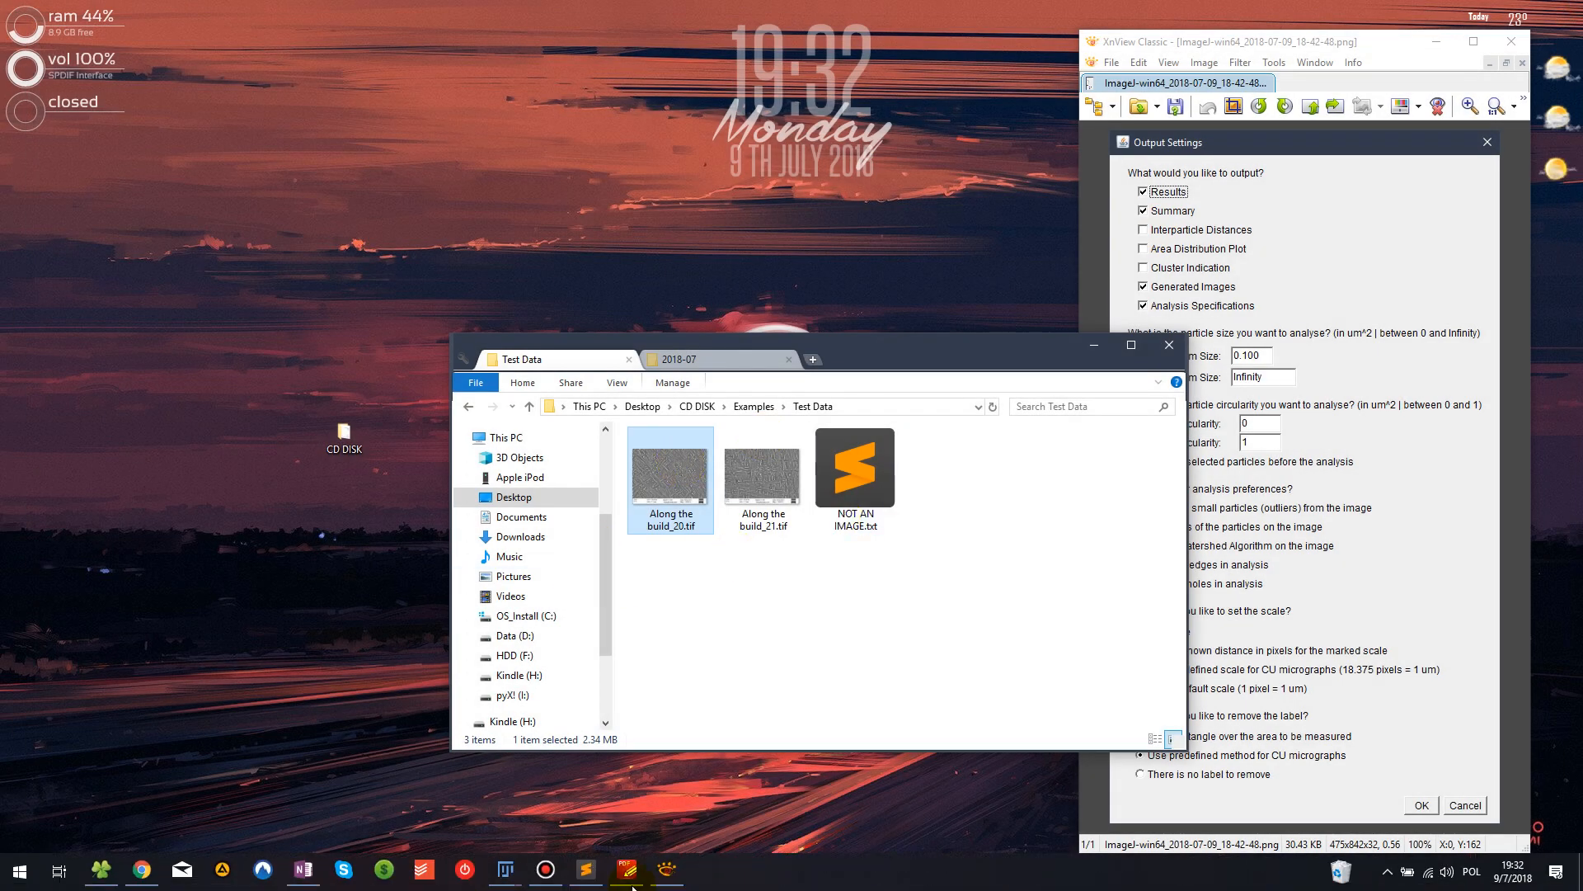
mouse_move(505, 870)
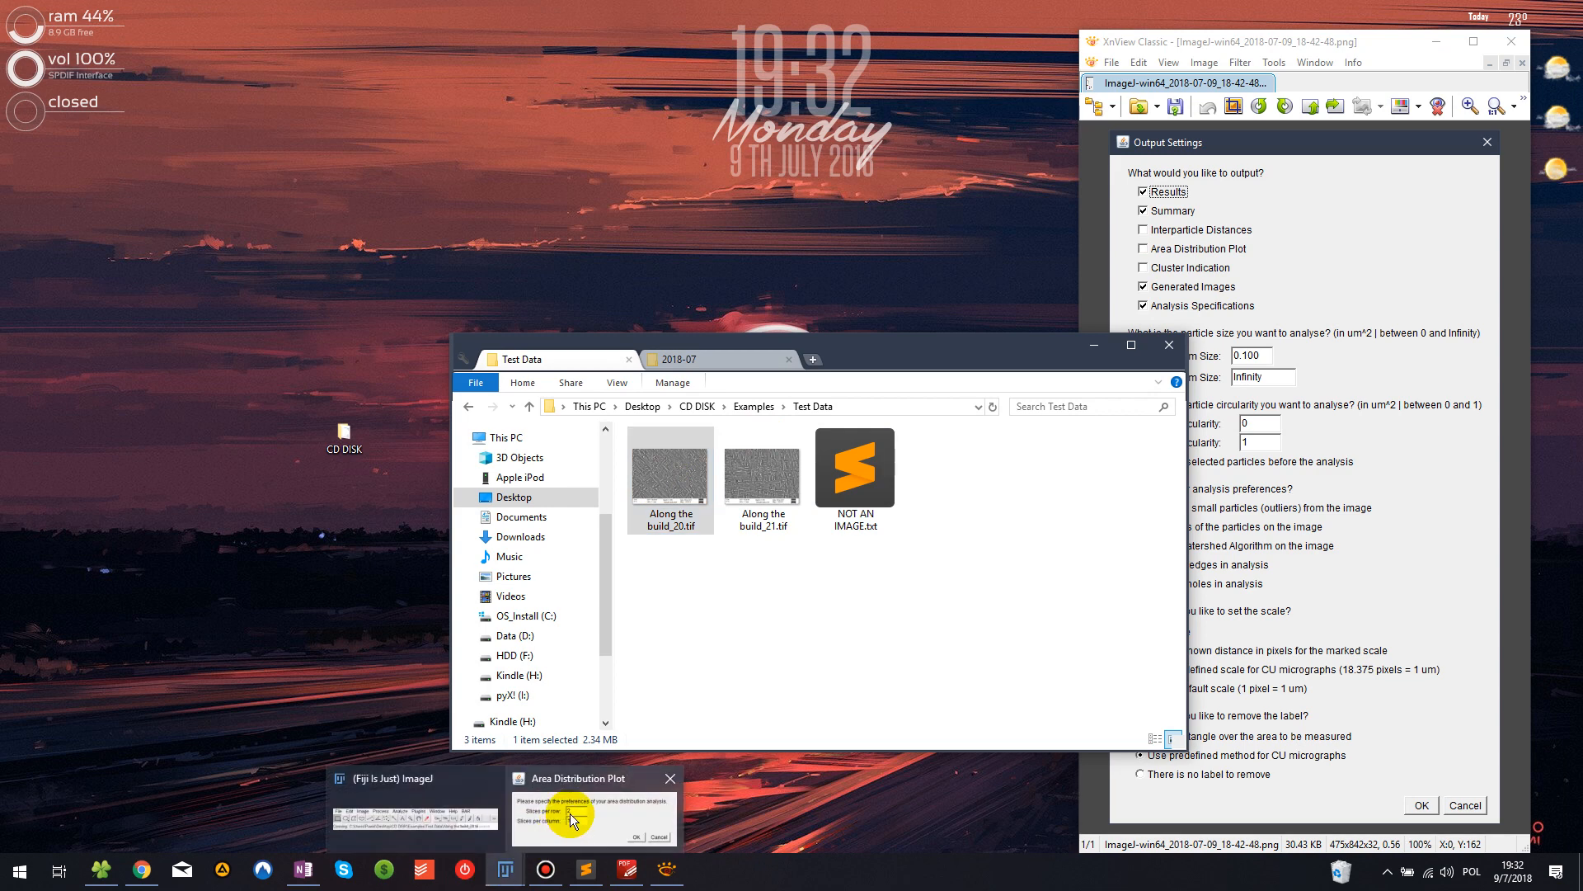
click(624, 785)
click(1094, 344)
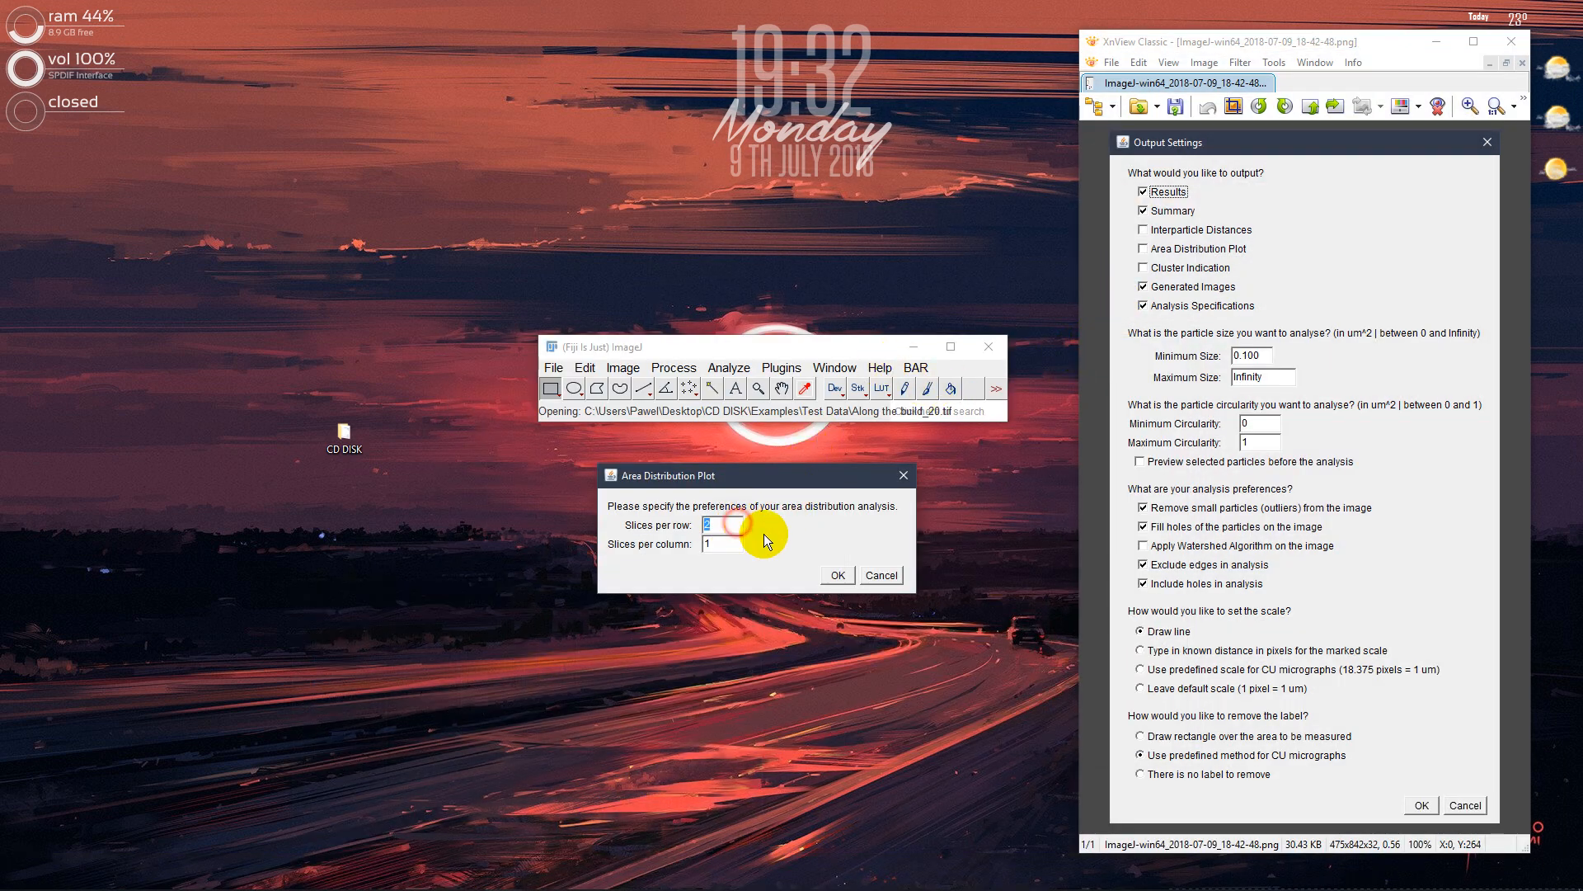
click(835, 570)
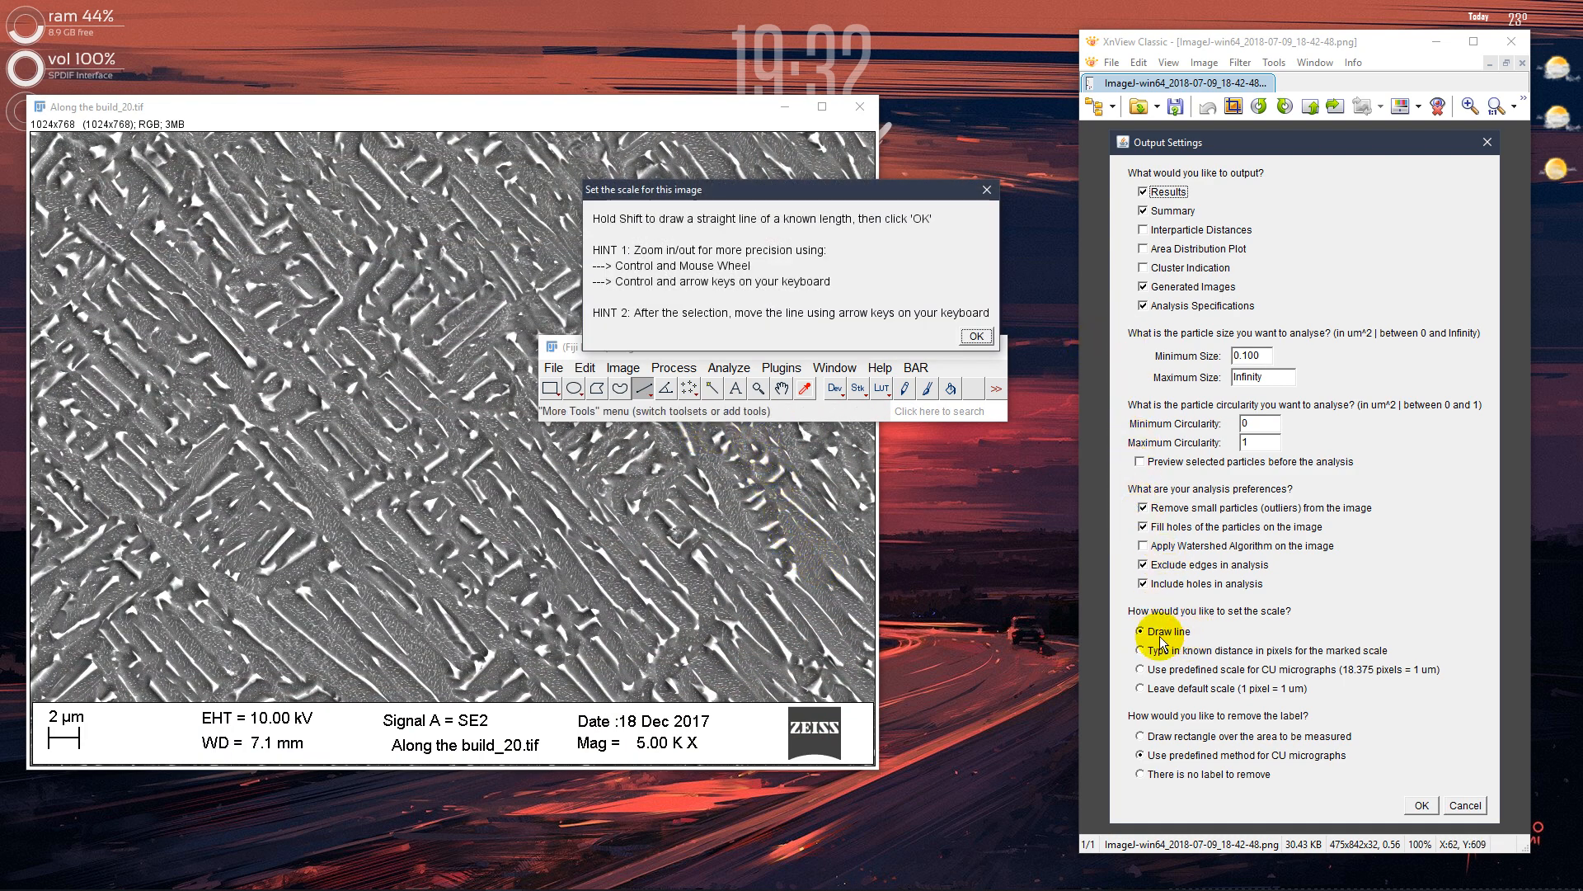
Draw a straight line about 36.5 pixels long along the micrograph's 2 µm scale bar and accept it for setting the scale
drag(605, 202, 609, 238)
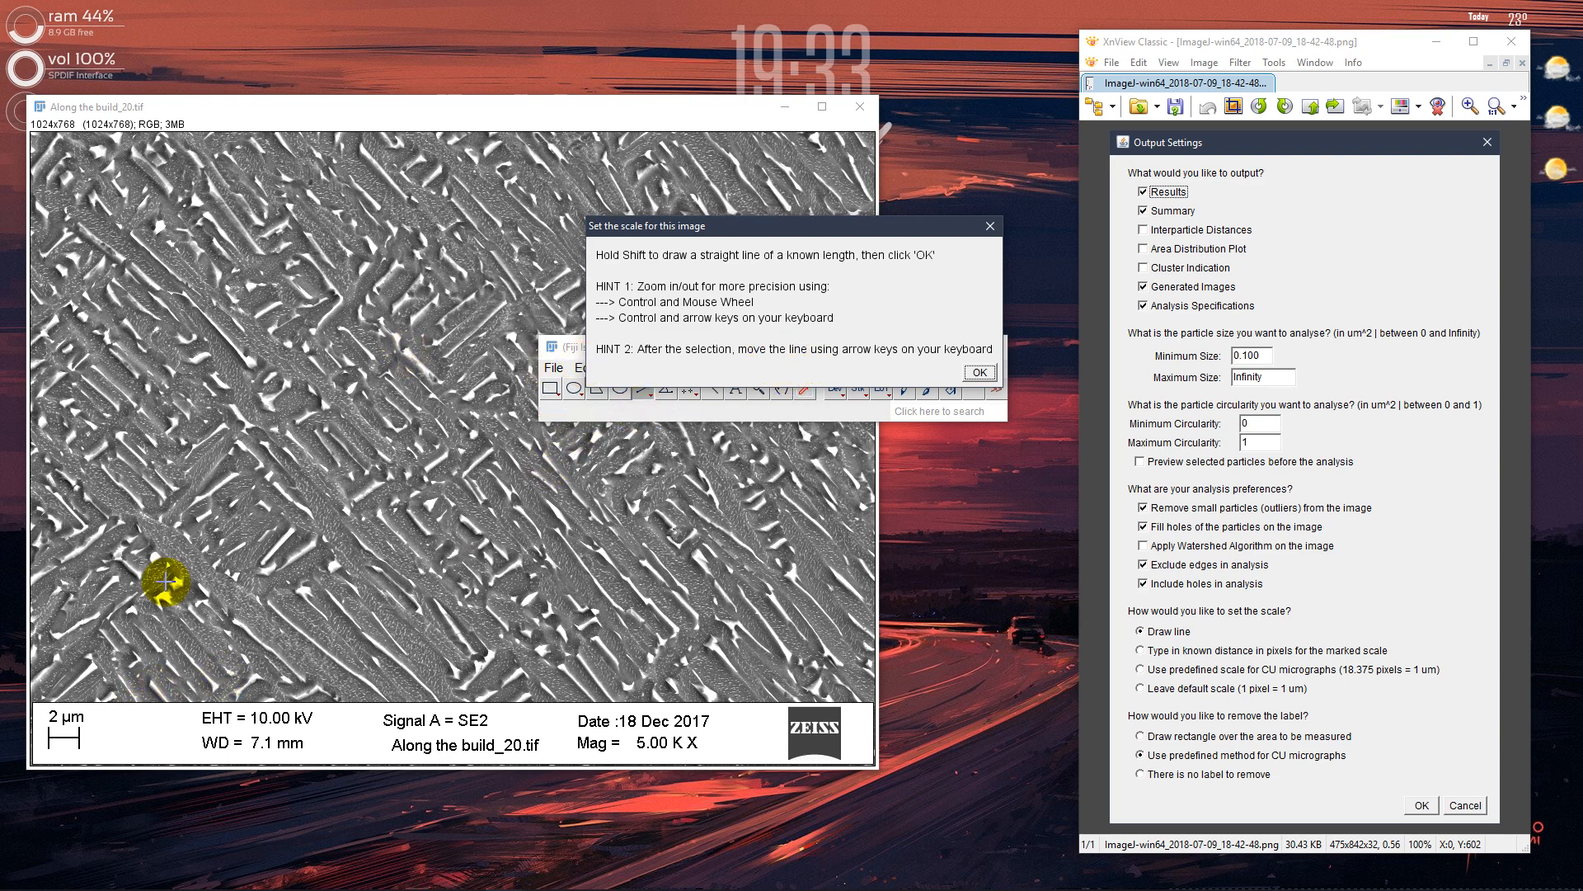
drag(706, 227, 1018, 262)
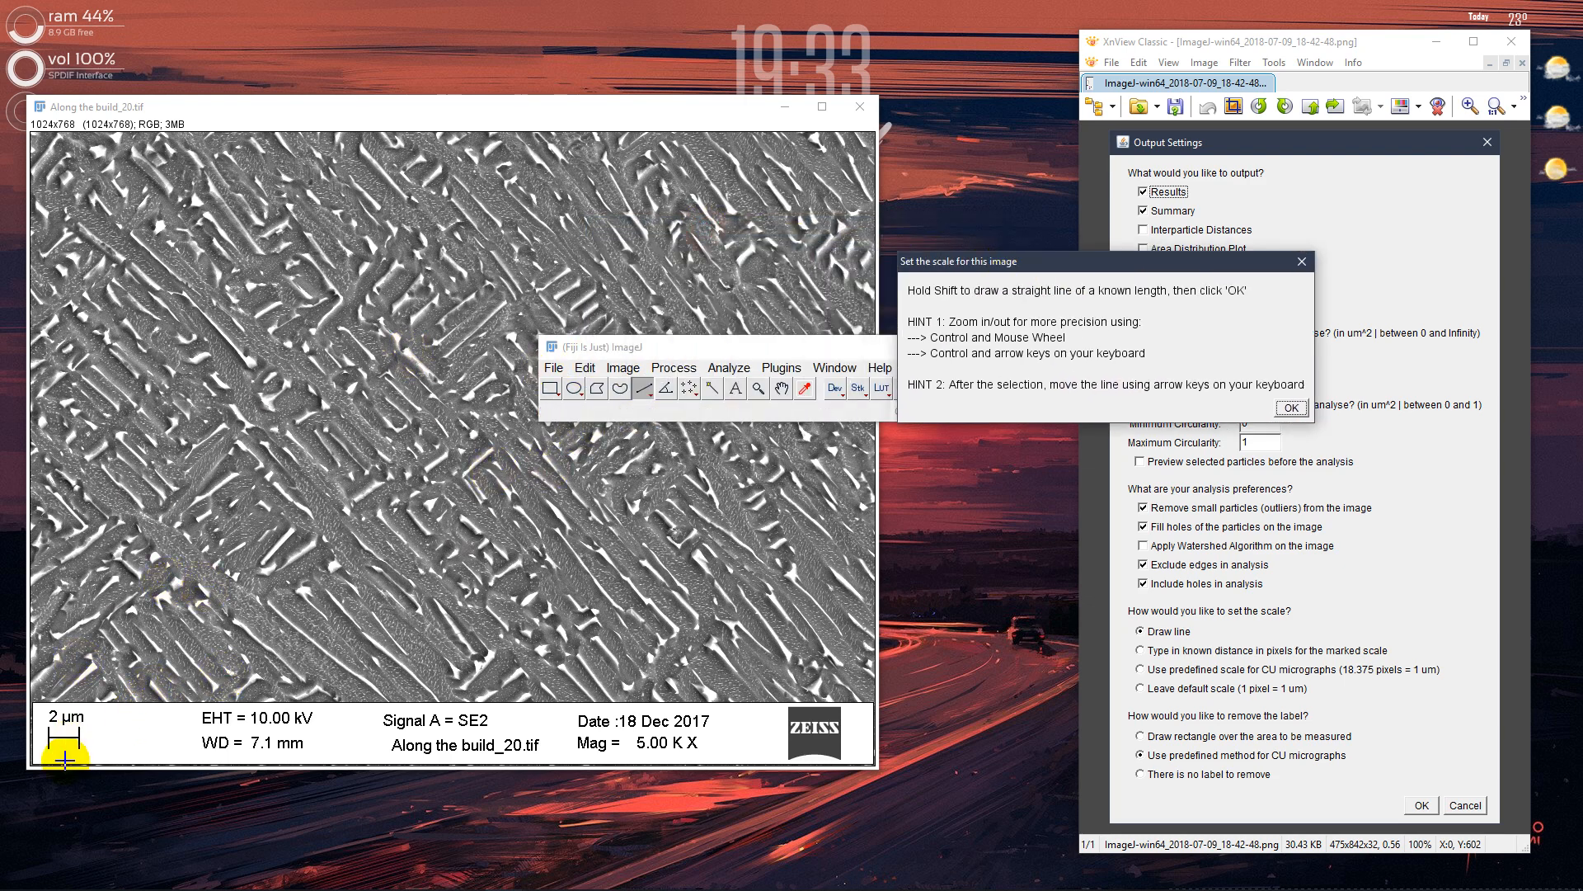
click(66, 717)
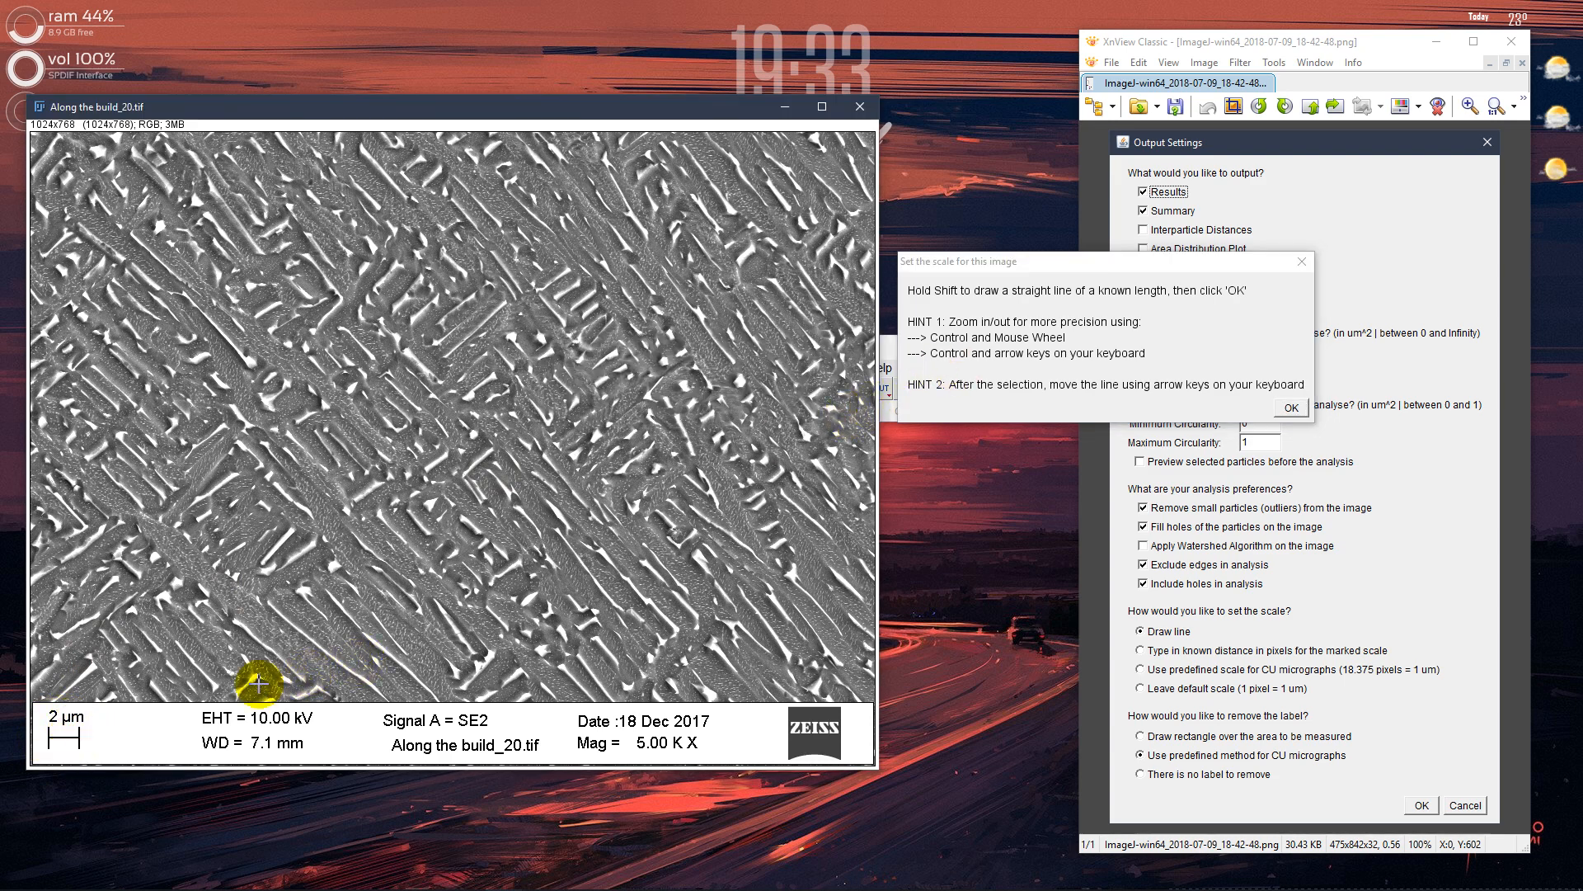
ctrl+scroll(43, 751, up, 6)
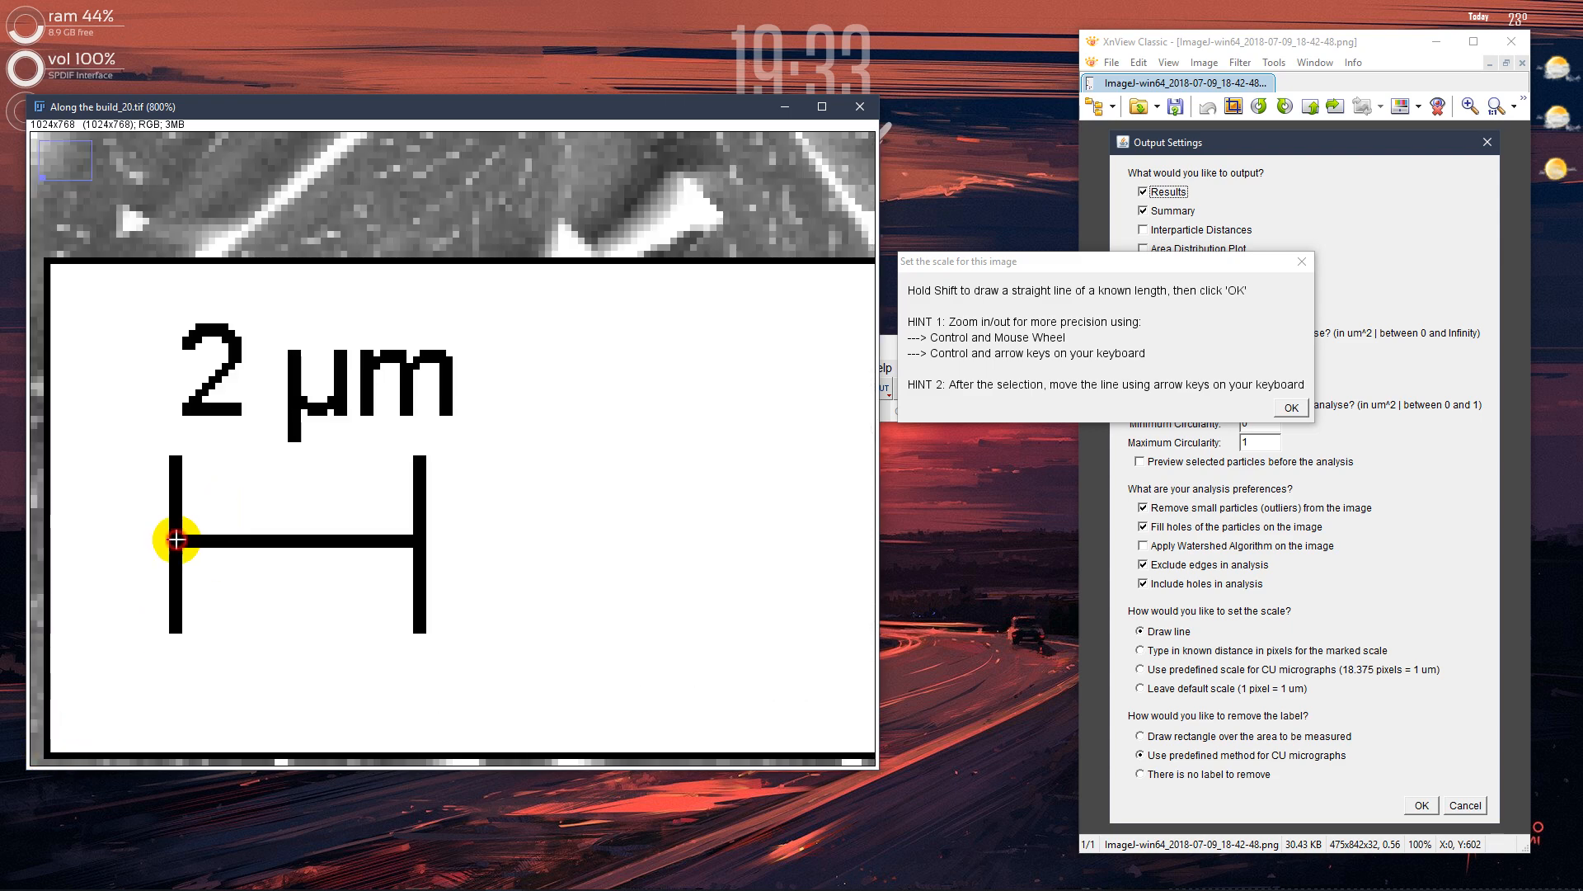
drag(176, 539, 417, 540)
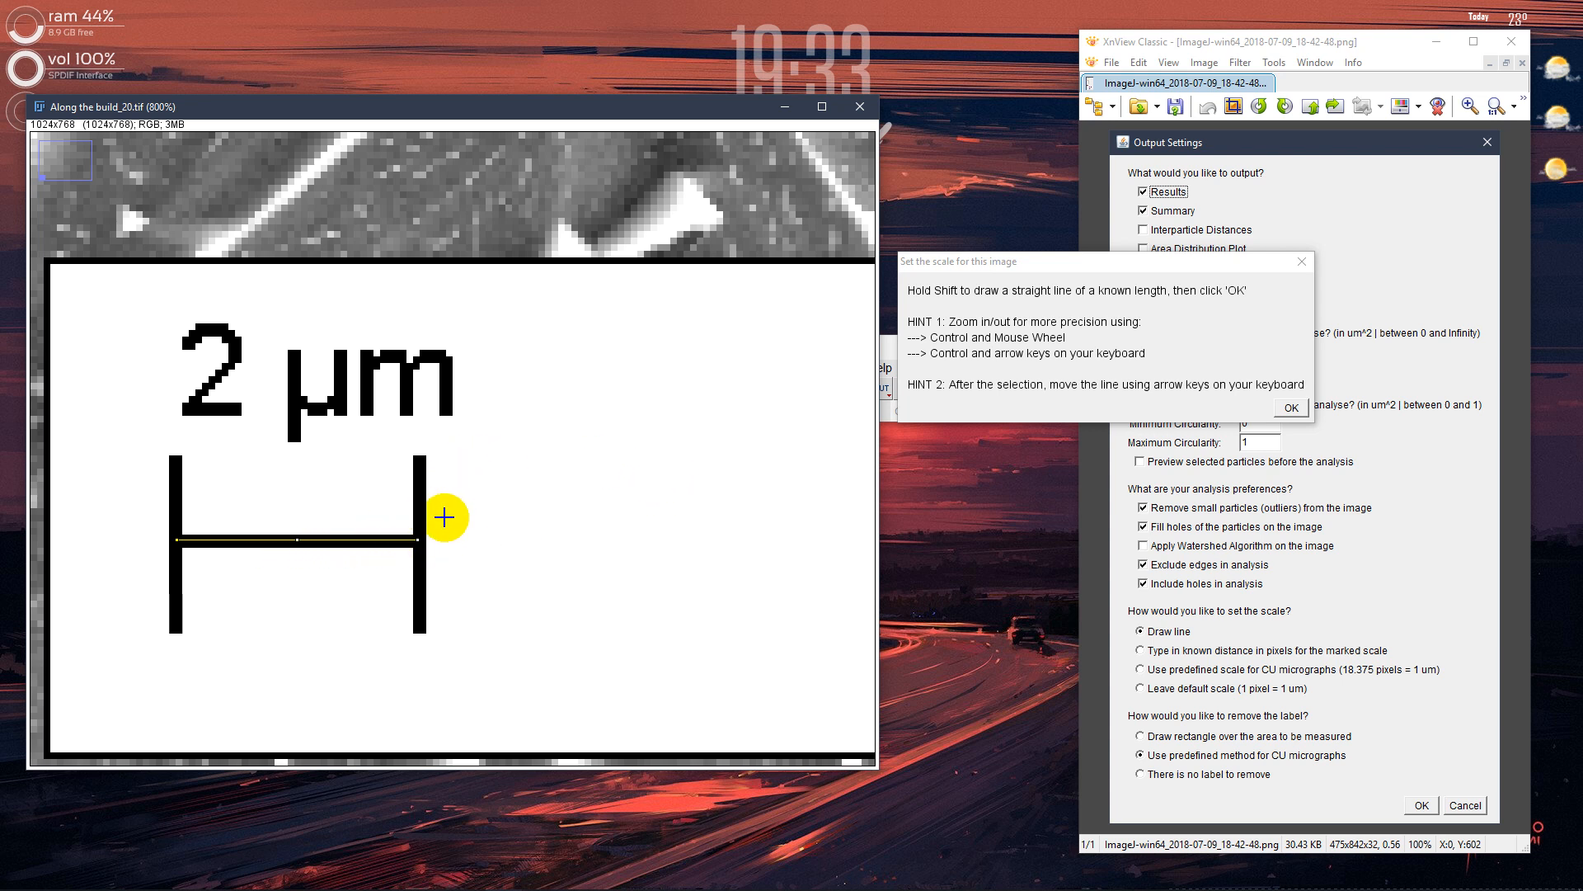
click(1290, 410)
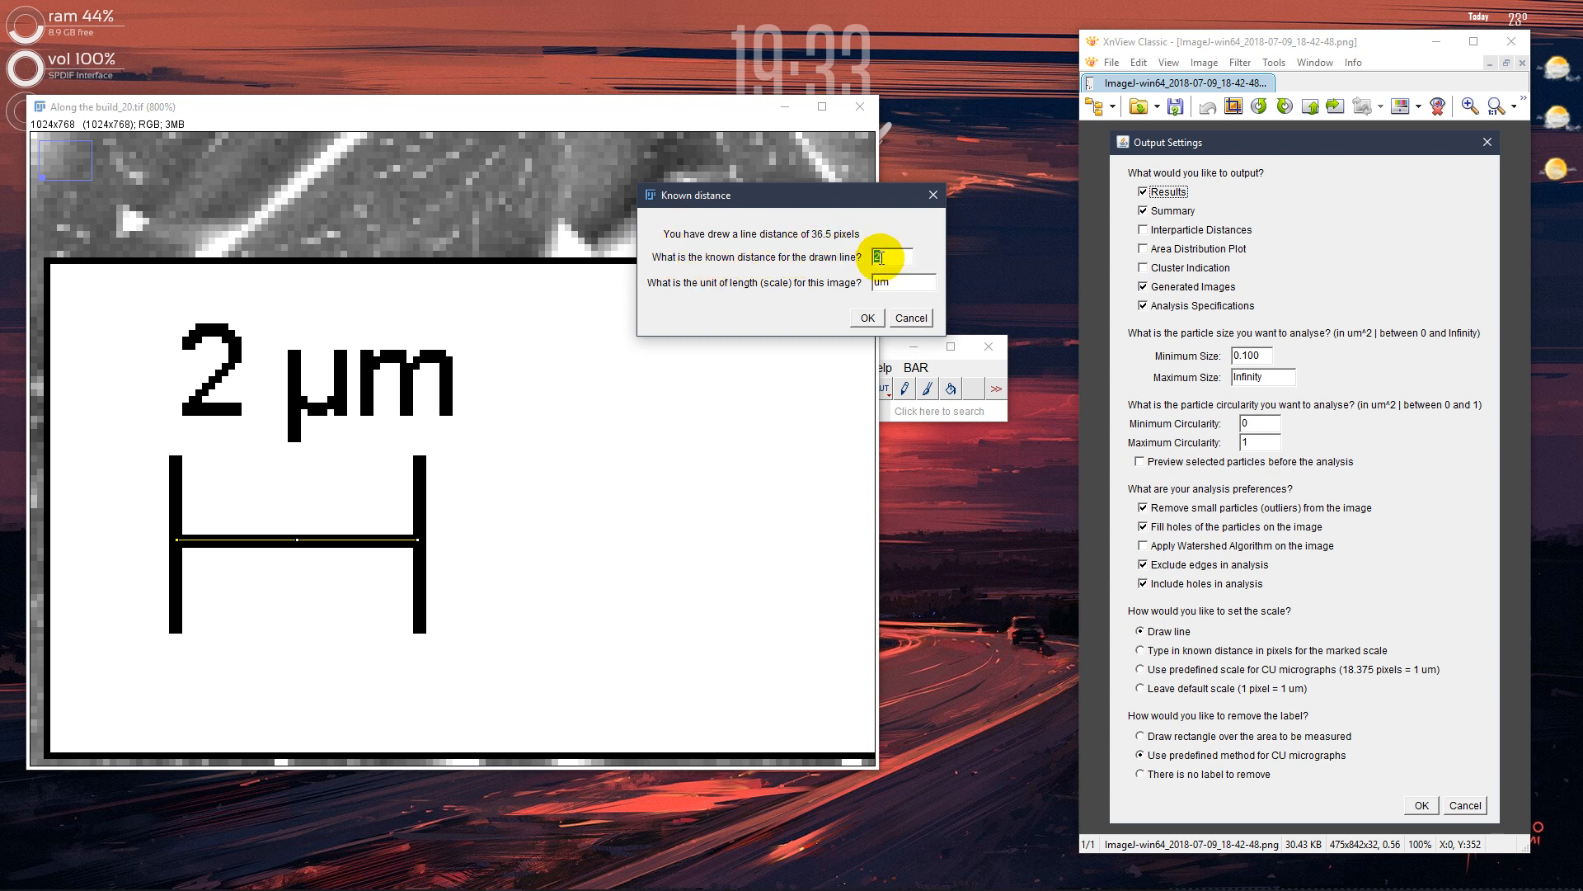
Set the known distance of the drawn line to 2 with um as the unit of length, and accept the scale
click(882, 287)
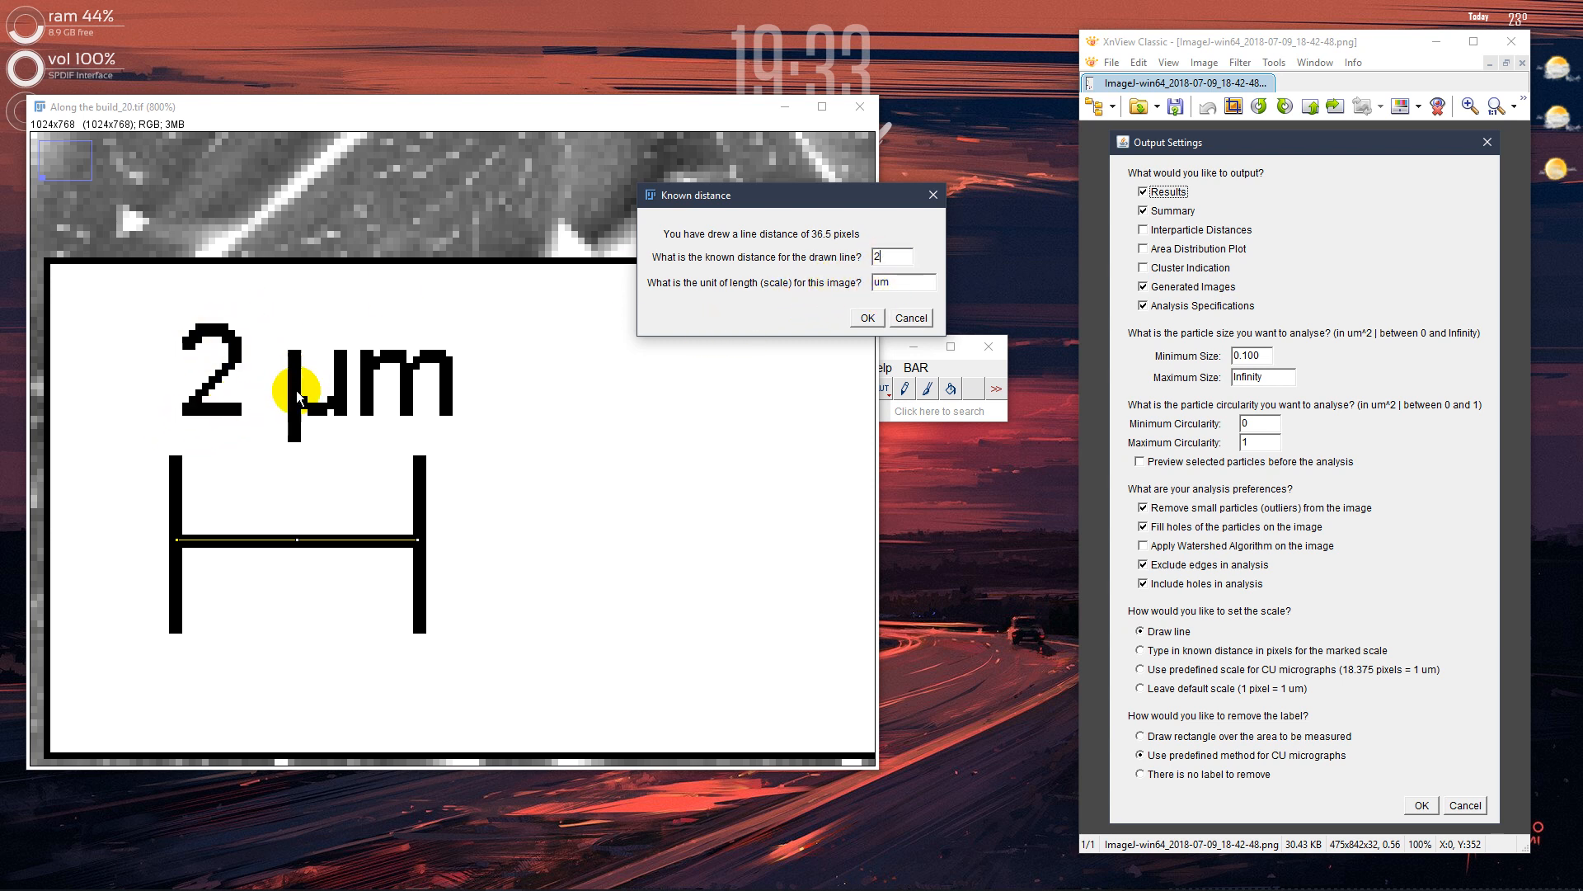
double_click(900, 286)
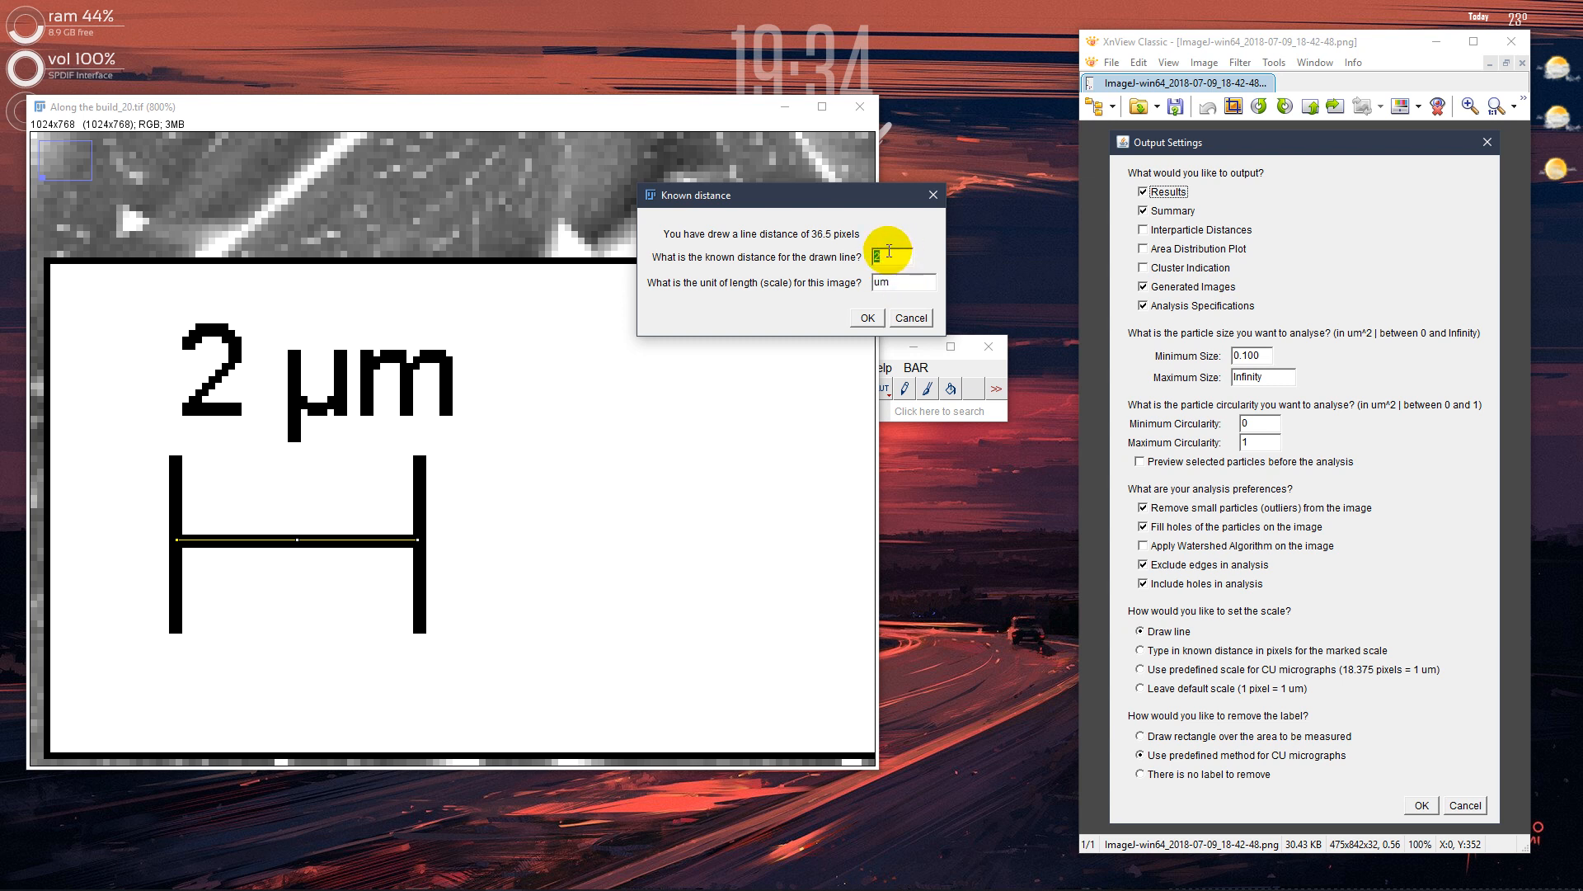
click(896, 281)
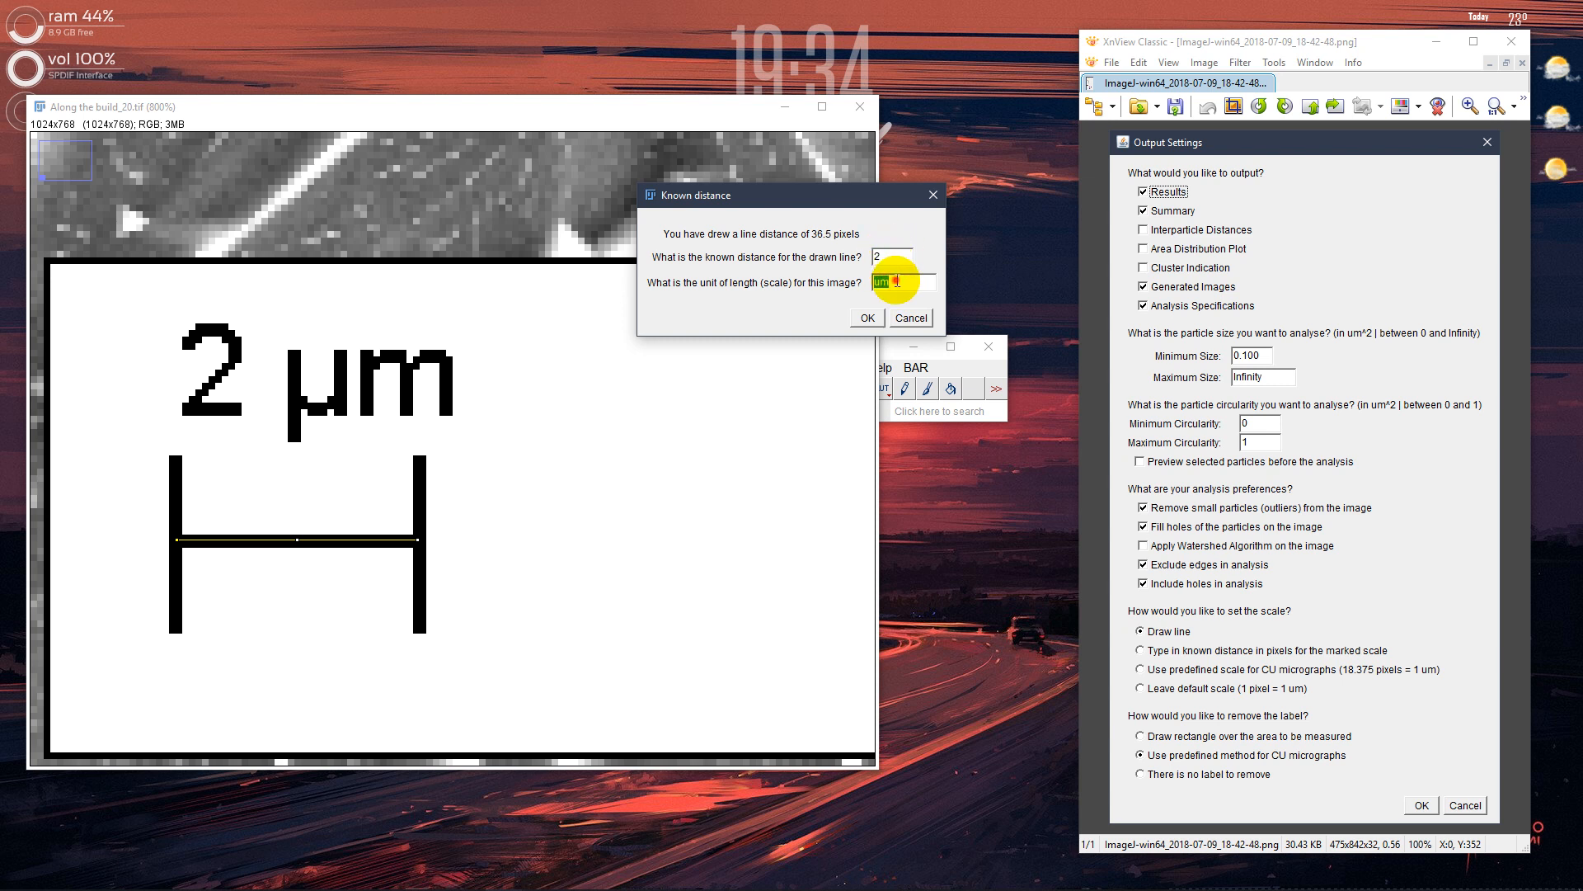
click(867, 319)
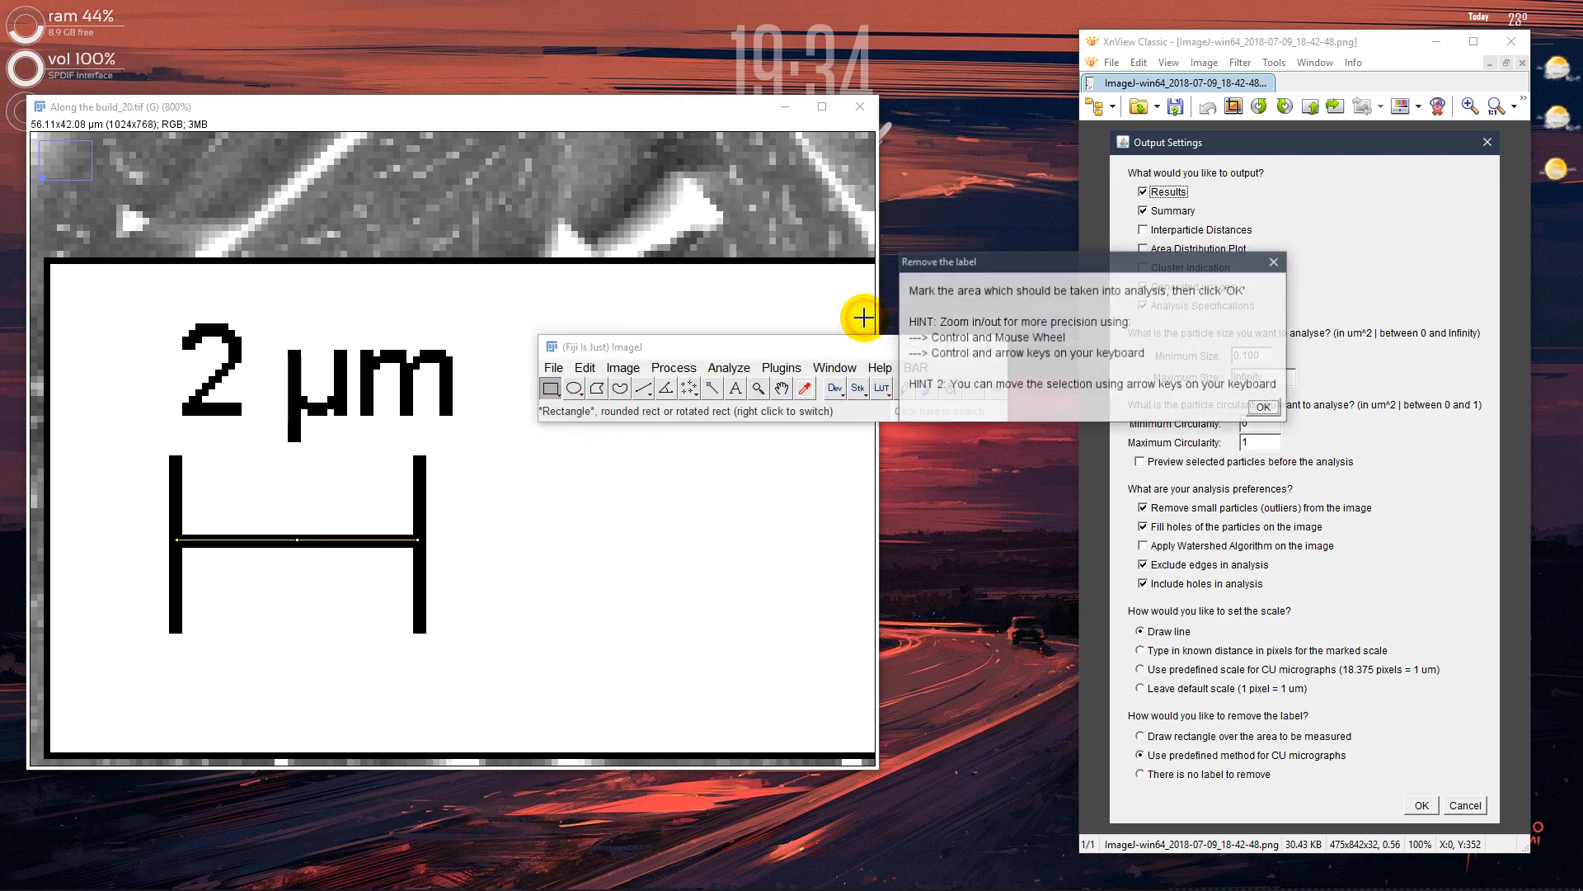
Draw a rectangle over the full micrograph area above the label strip for the analysis
drag(929, 263, 926, 330)
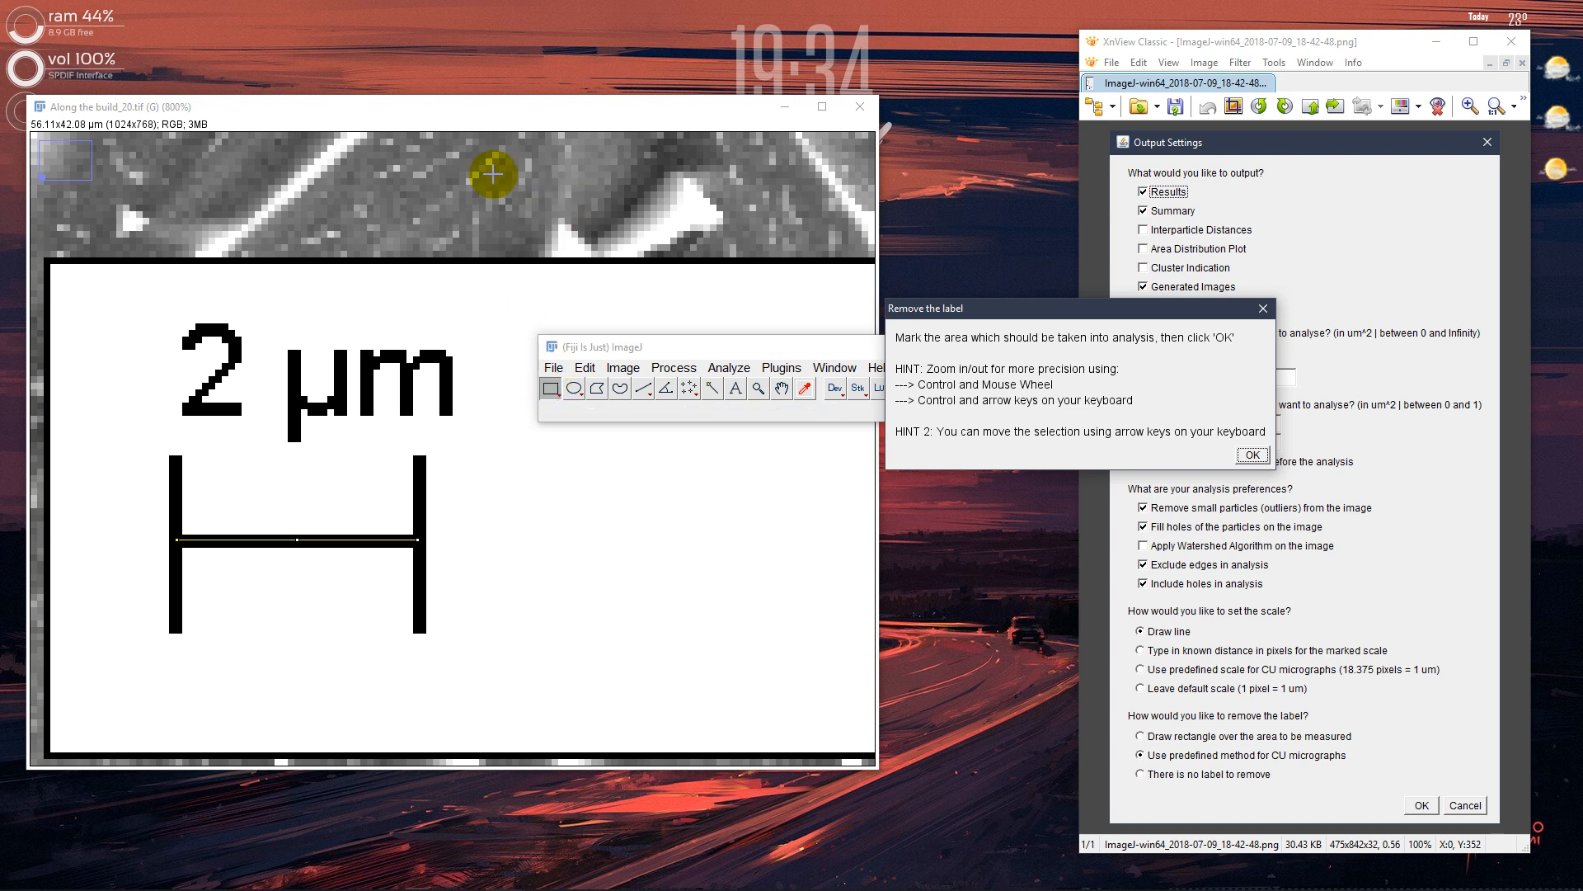
click(413, 114)
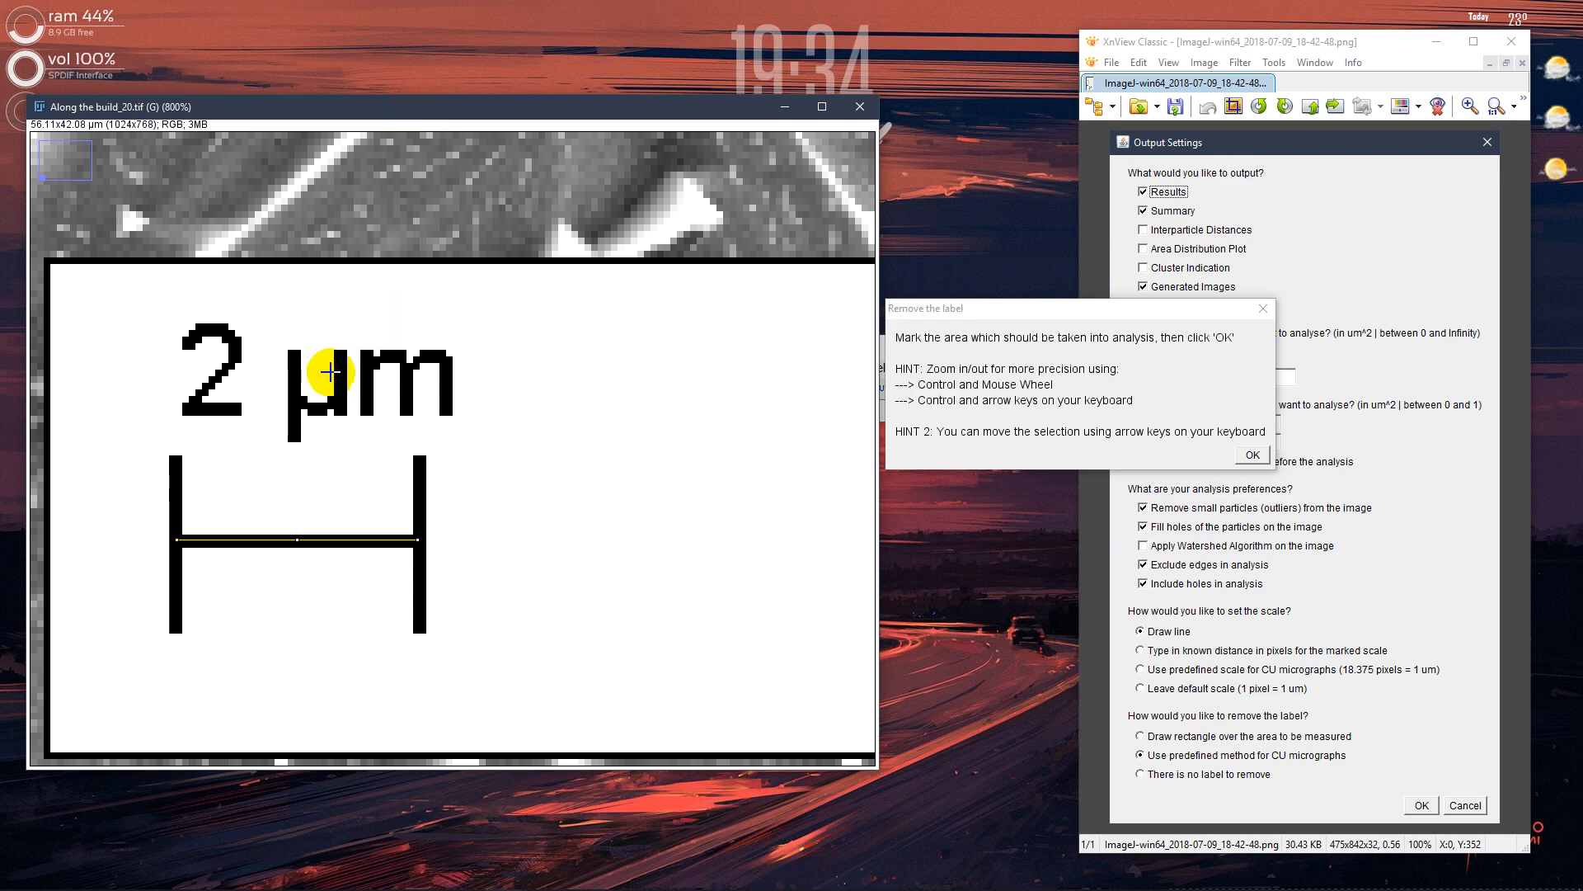
scroll(327, 377, down, 1)
scroll(327, 377, down, 4)
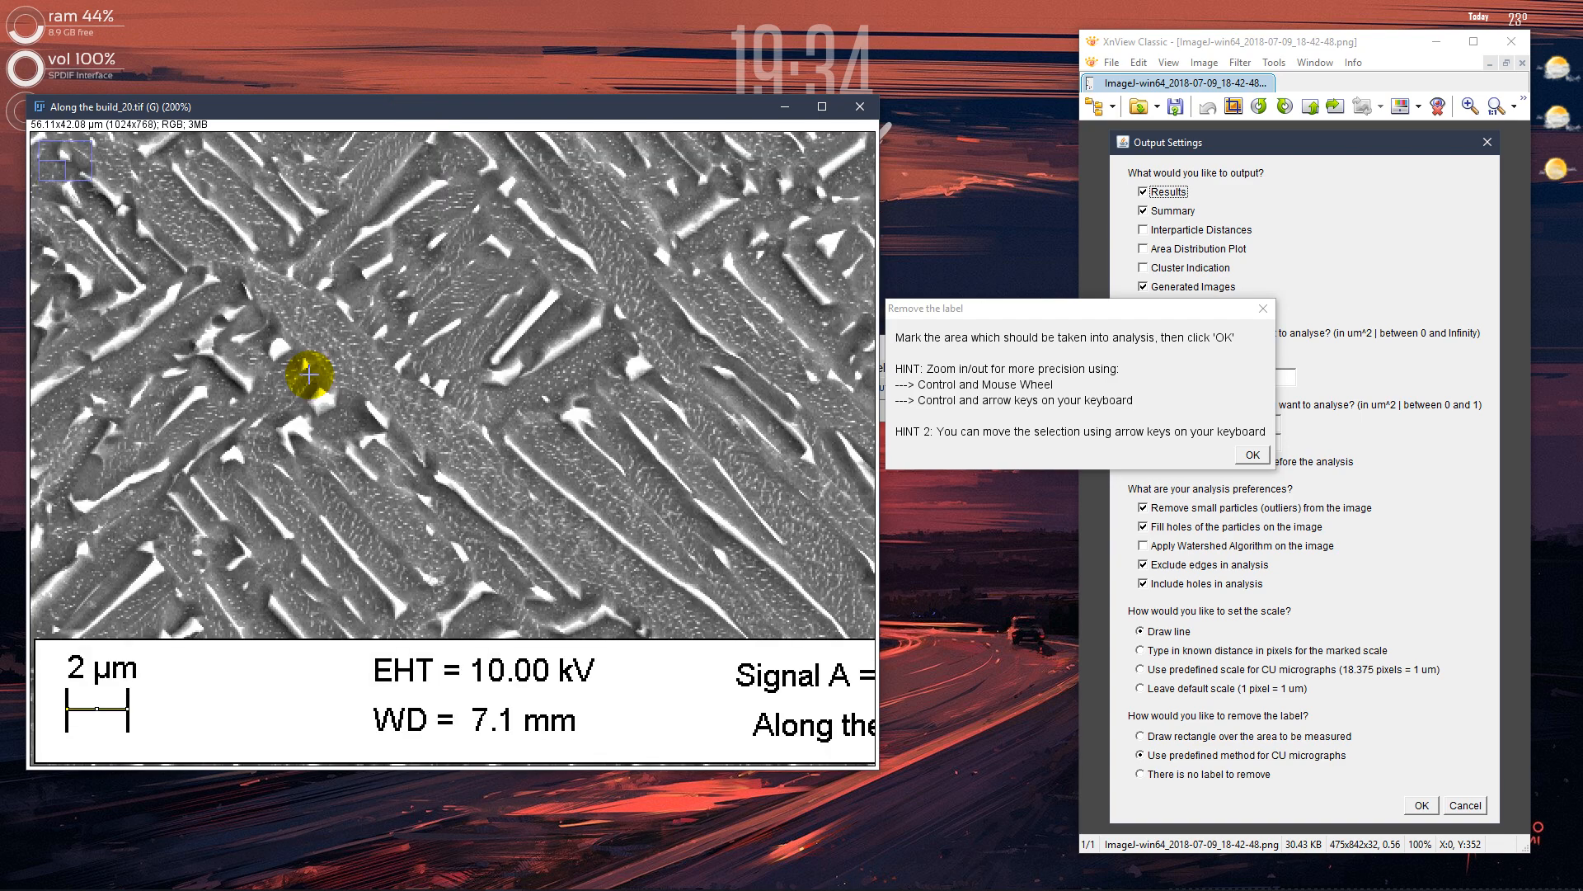
scroll(307, 382, down, 1)
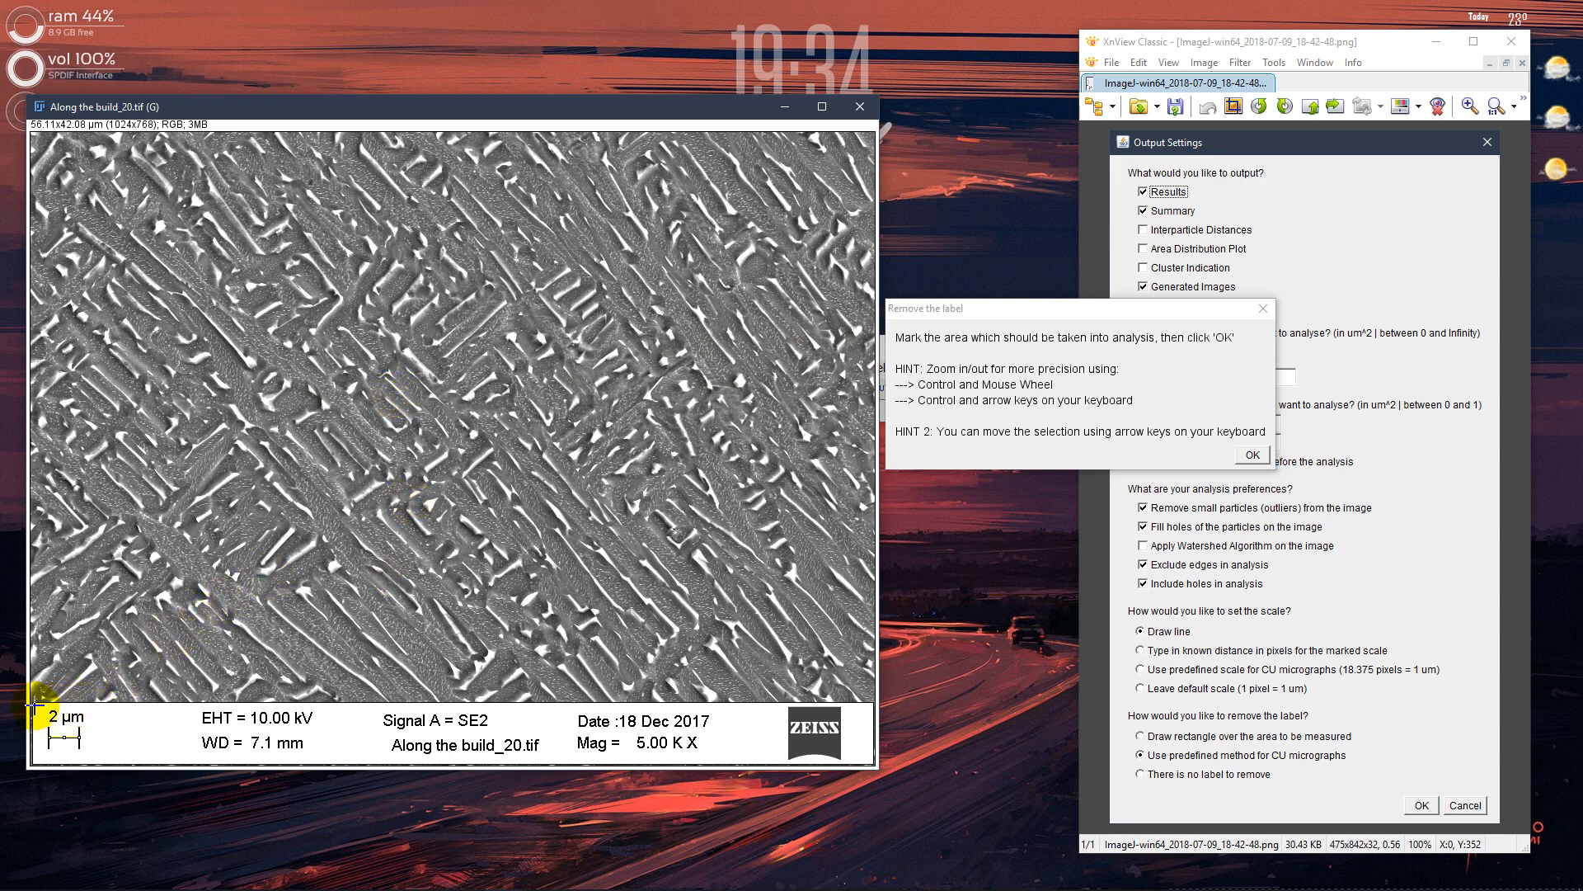
drag(33, 705, 781, 103)
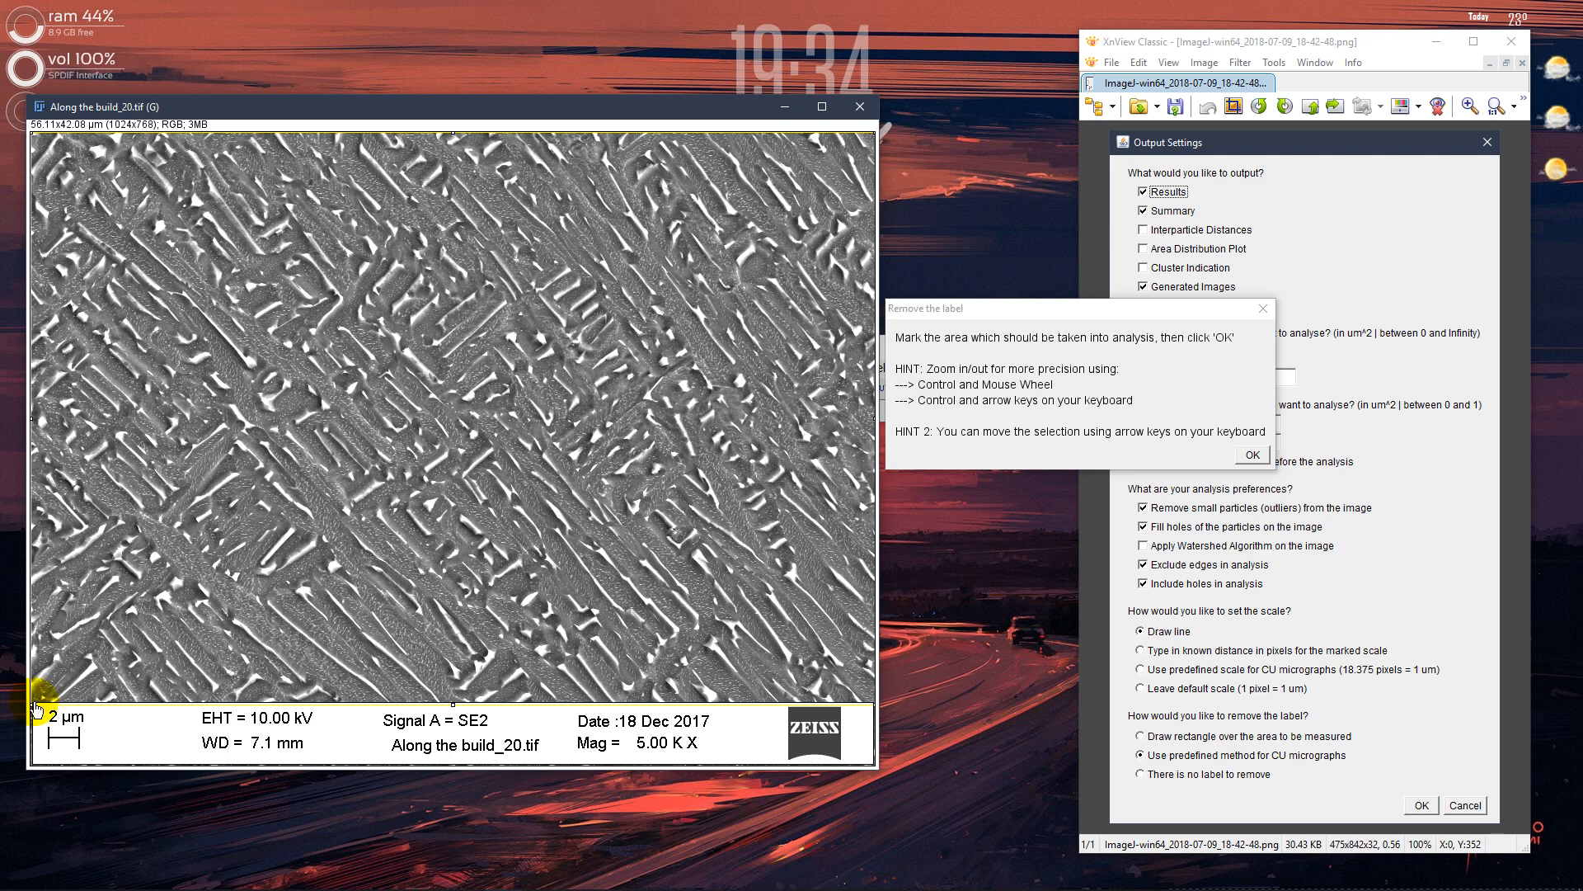
Raise the rectangle's lower edge to the label strip's black border and accept the marked area for analysis
scroll(36, 708, up, 6)
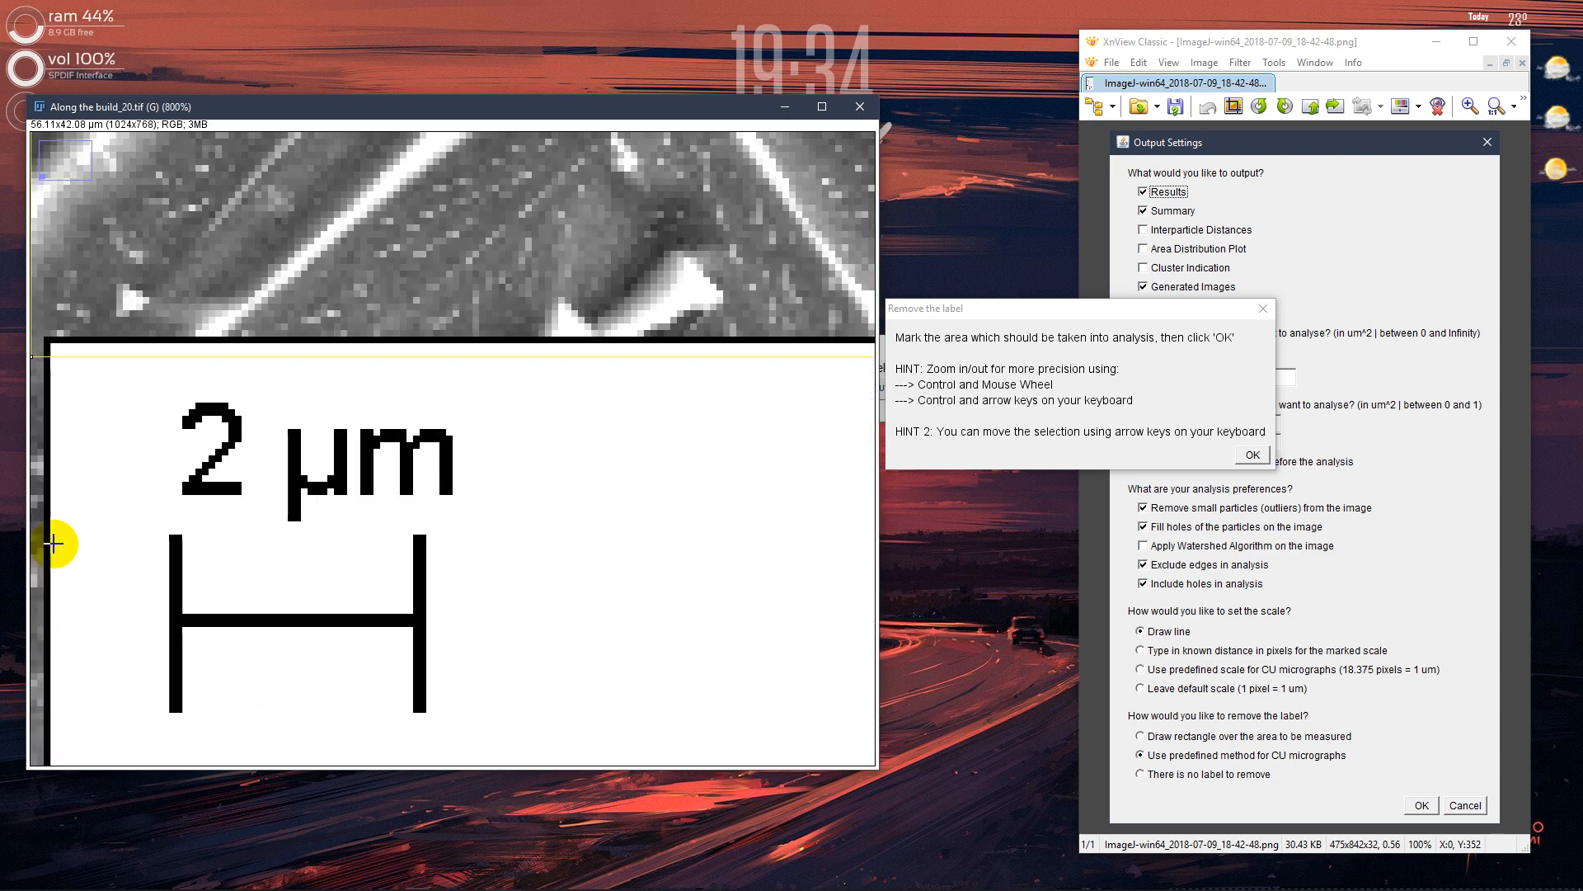
scroll(49, 395, up, 1)
scroll(41, 413, up, 1)
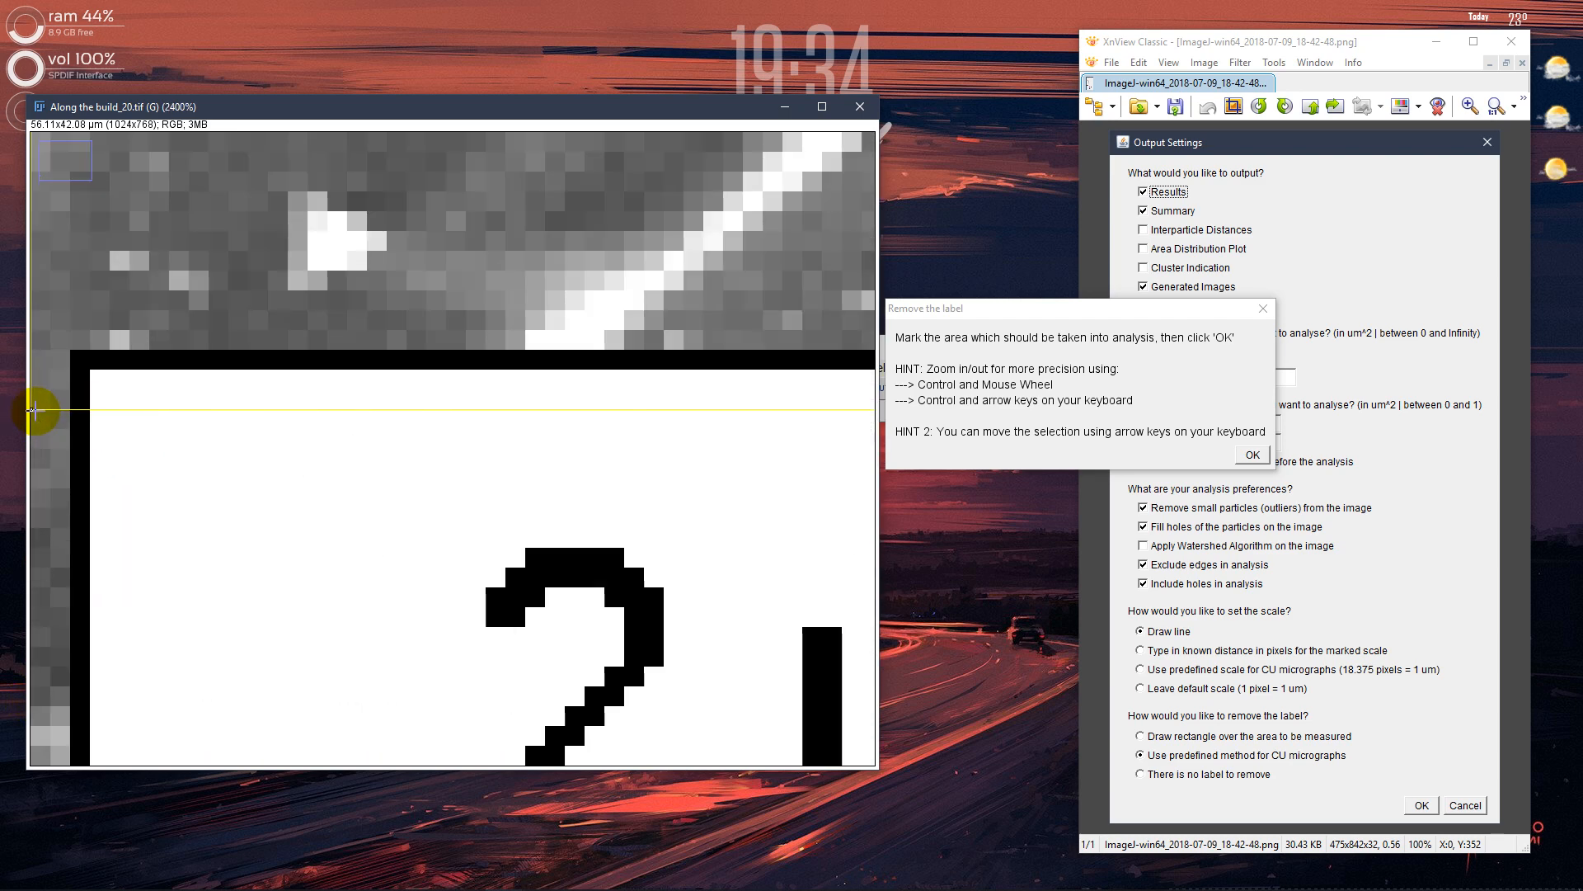
drag(33, 416, 41, 361)
scroll(561, 481, down, 9)
scroll(557, 484, down, 1)
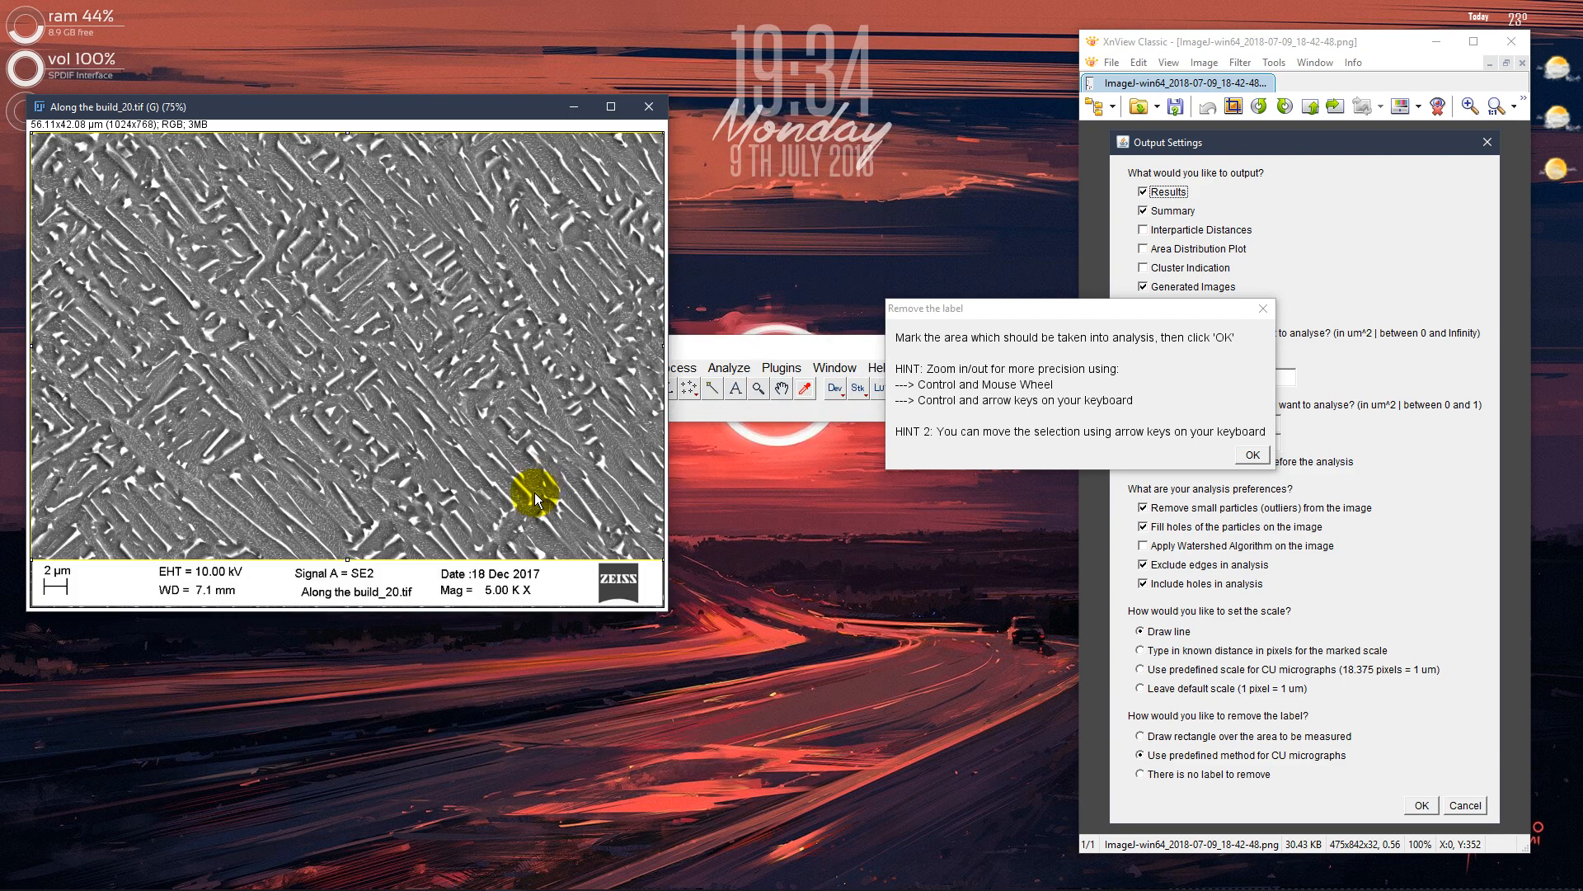
scroll(392, 437, up, 1)
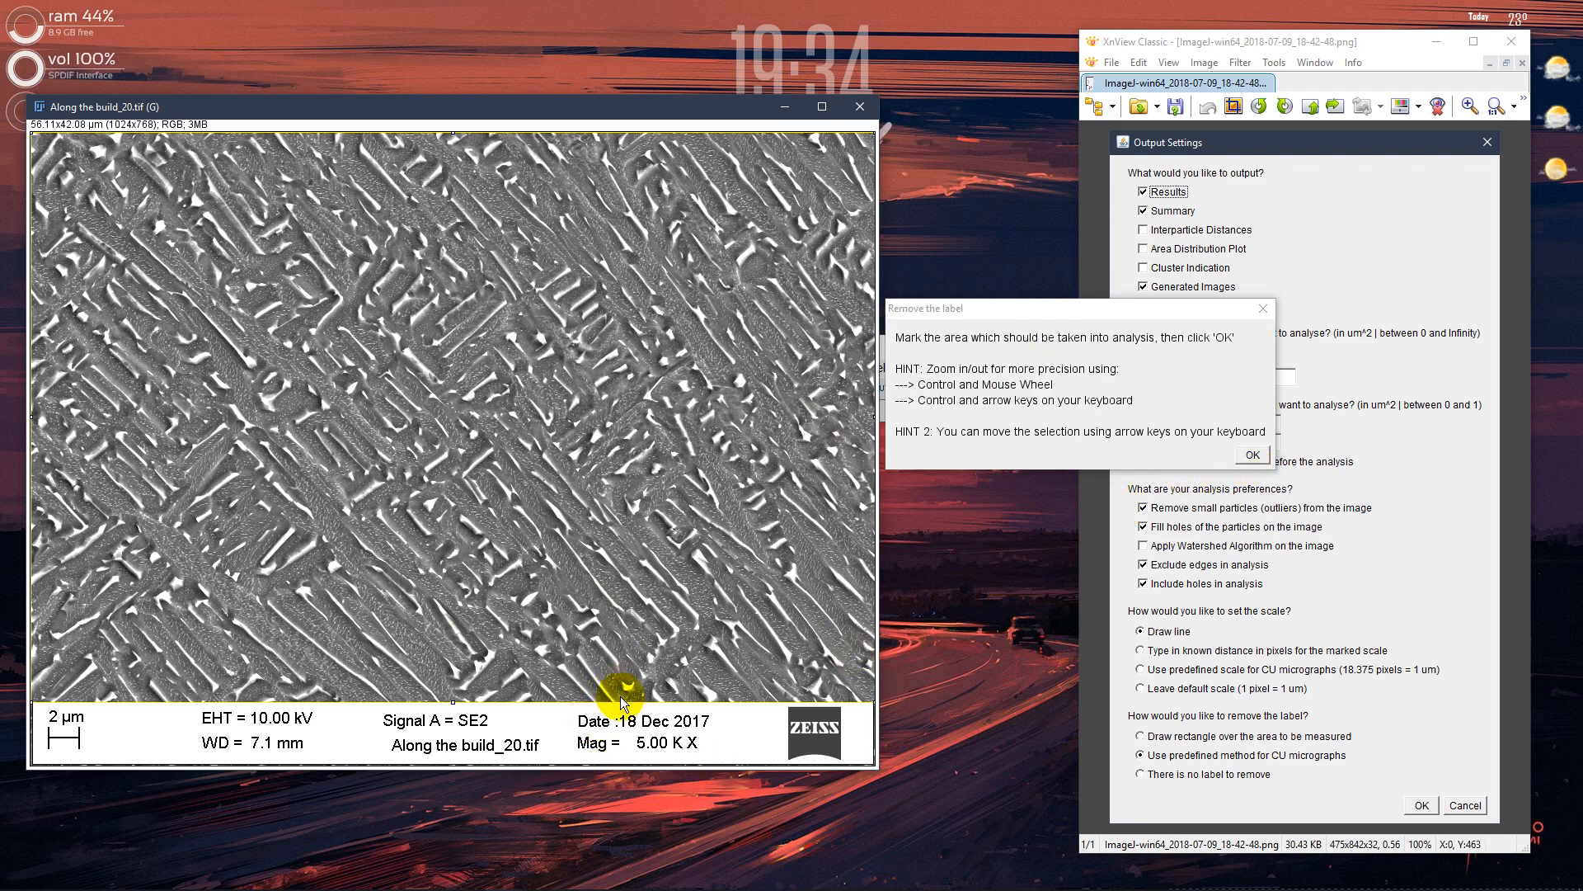
click(1247, 456)
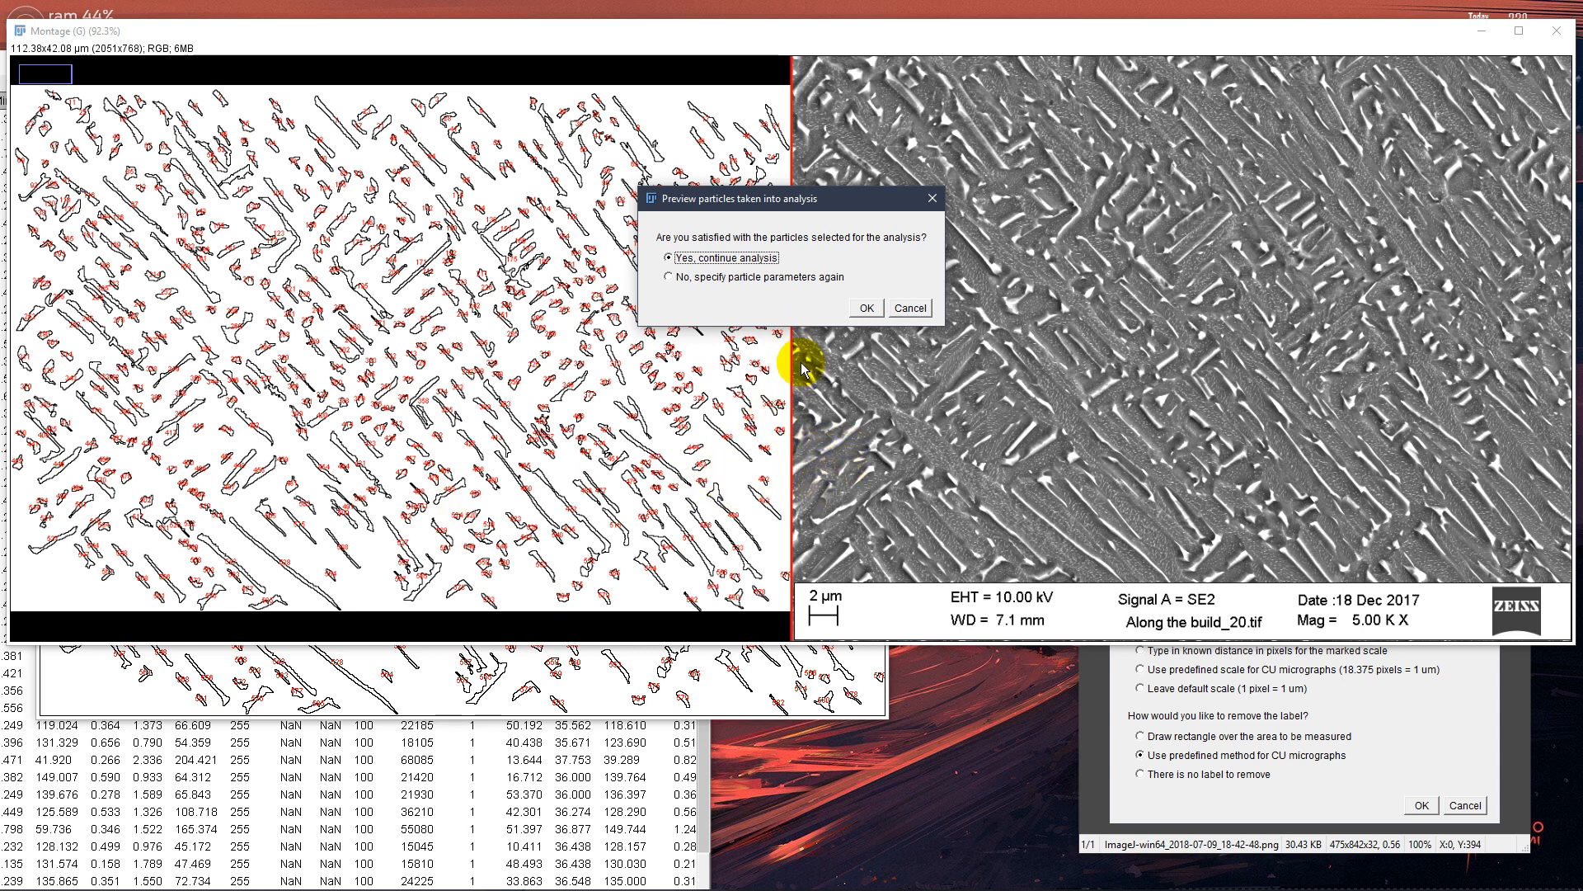
Compare the preview of selected particles with the original micrograph and the particle settings in the Output Settings screenshot
click(1249, 715)
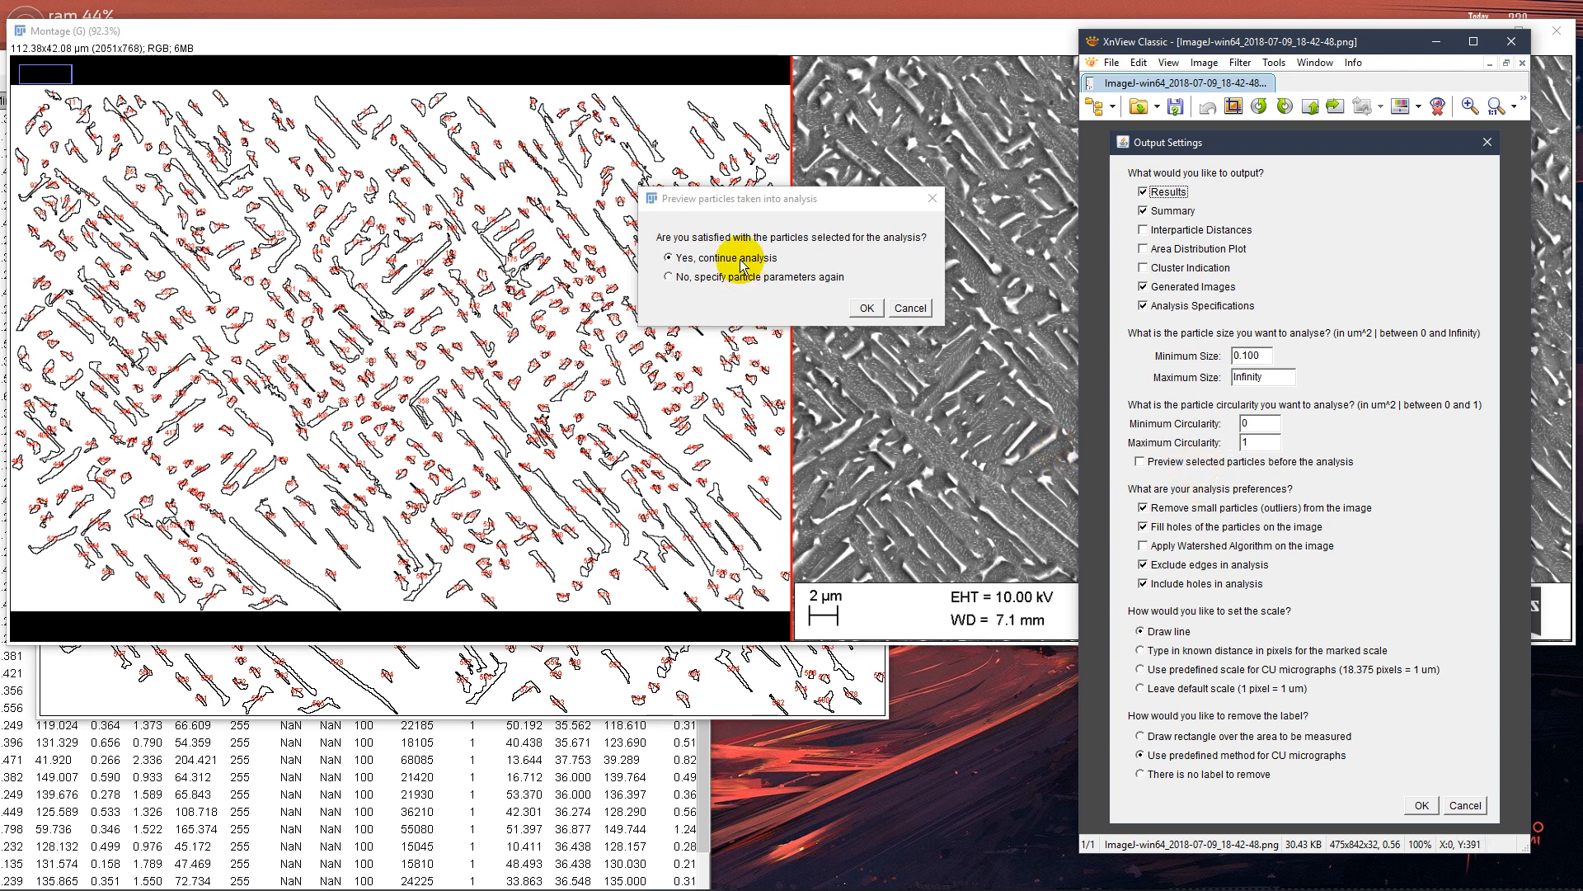
click(1436, 41)
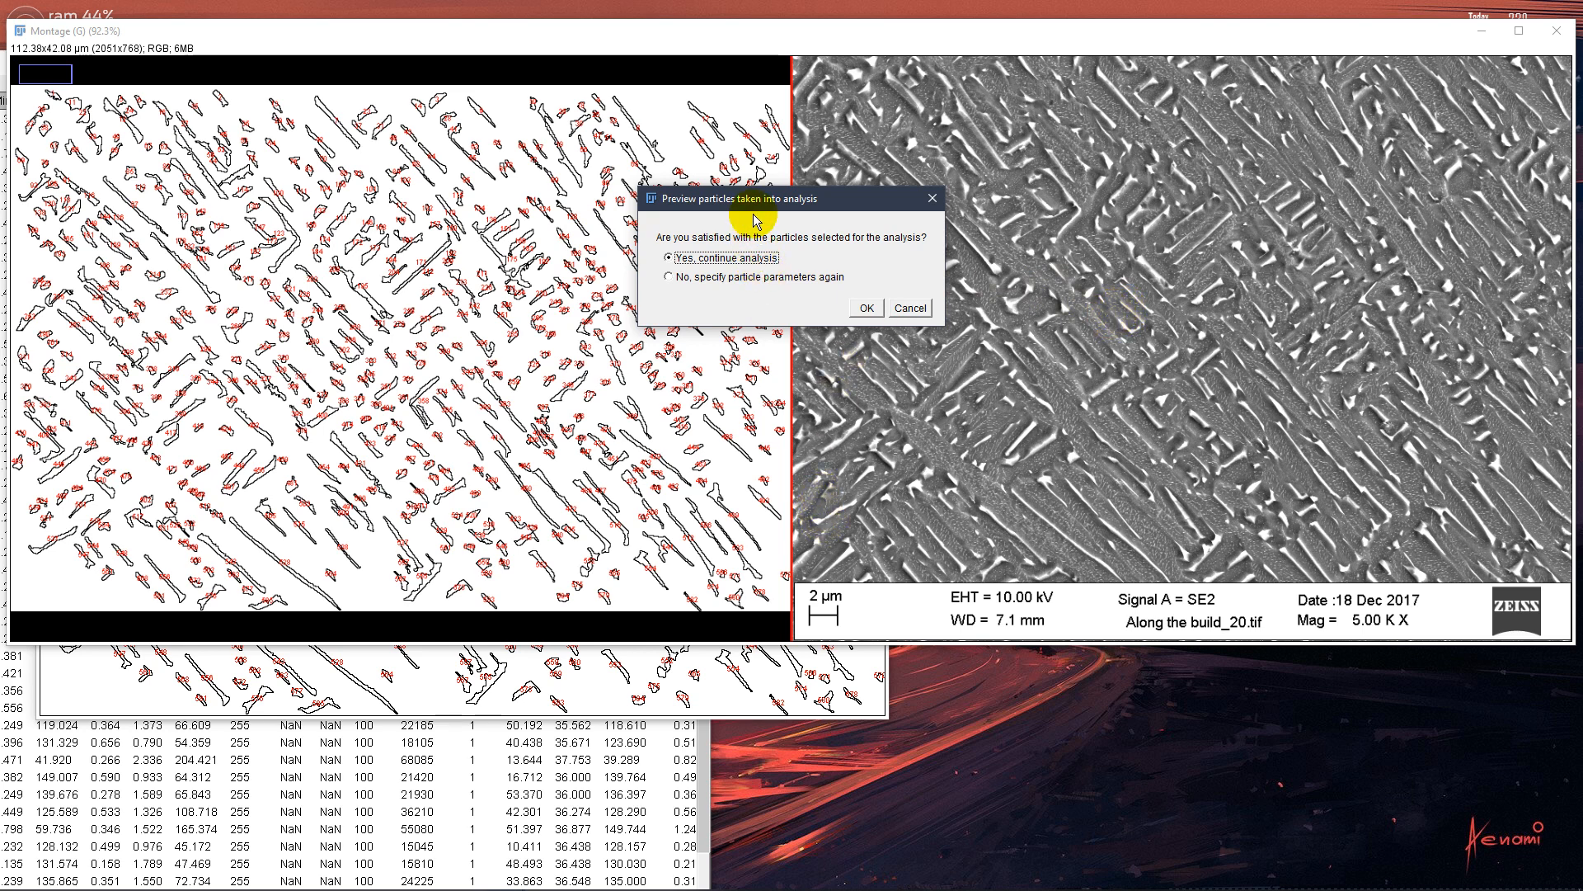
drag(754, 210, 772, 684)
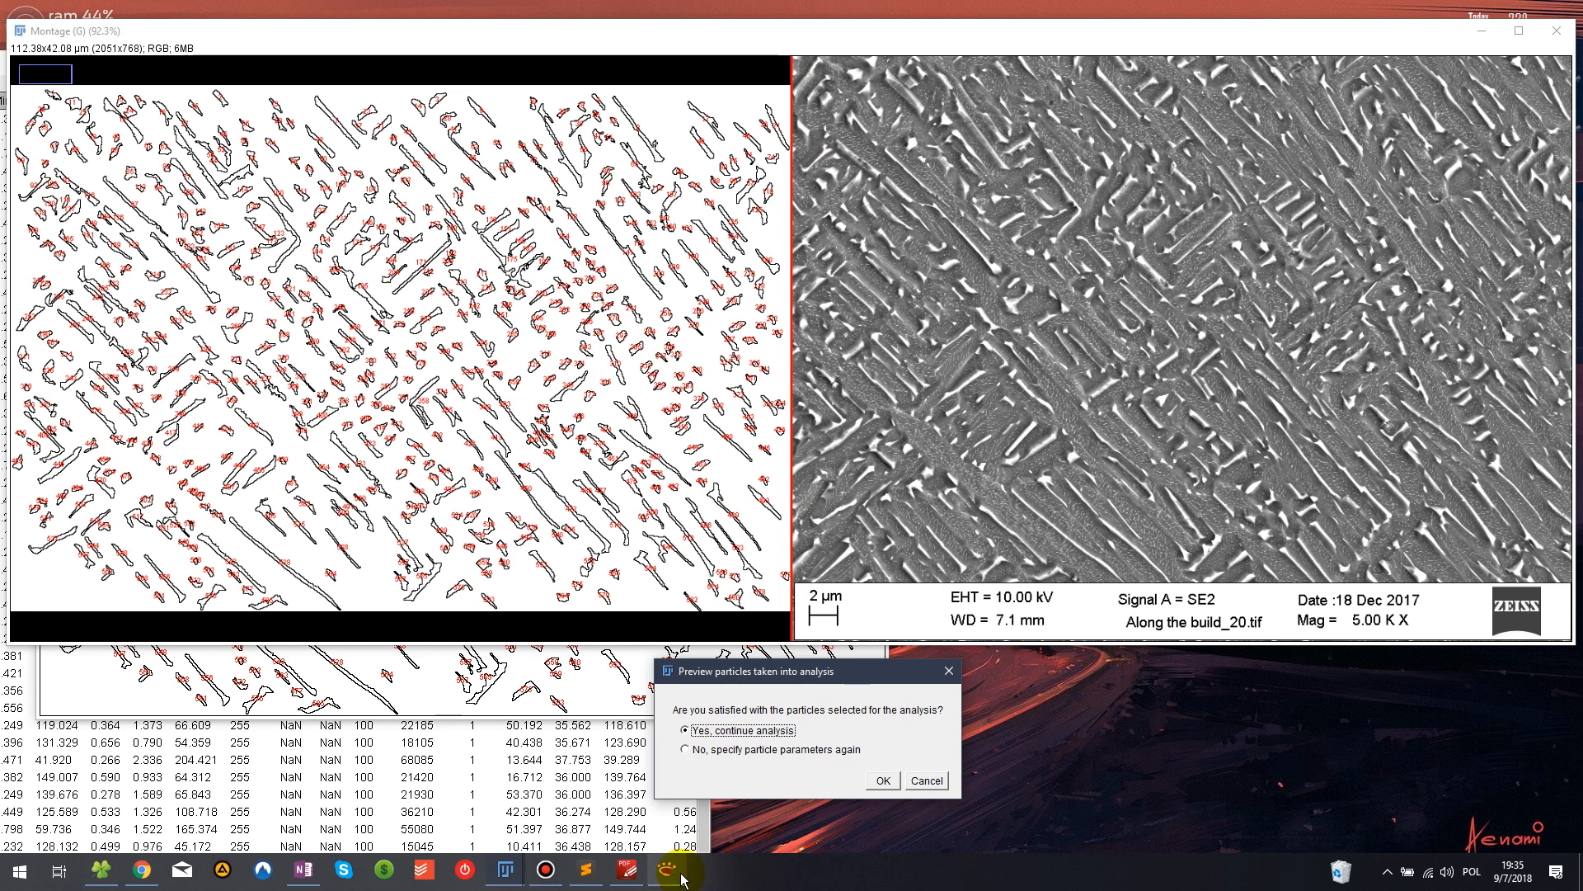
click(668, 872)
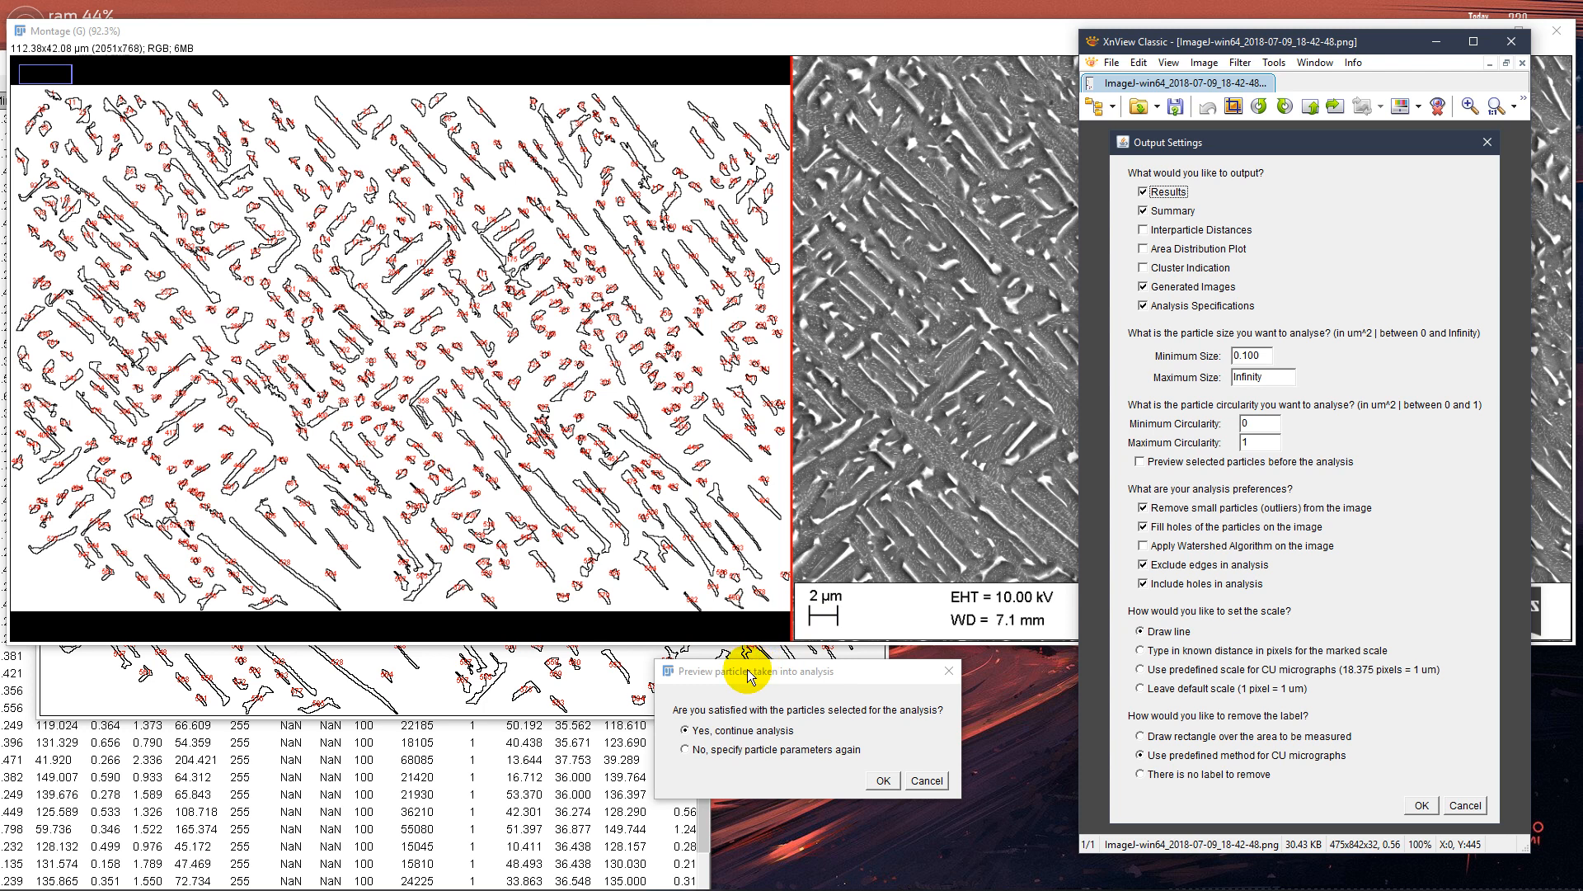
drag(747, 671, 757, 278)
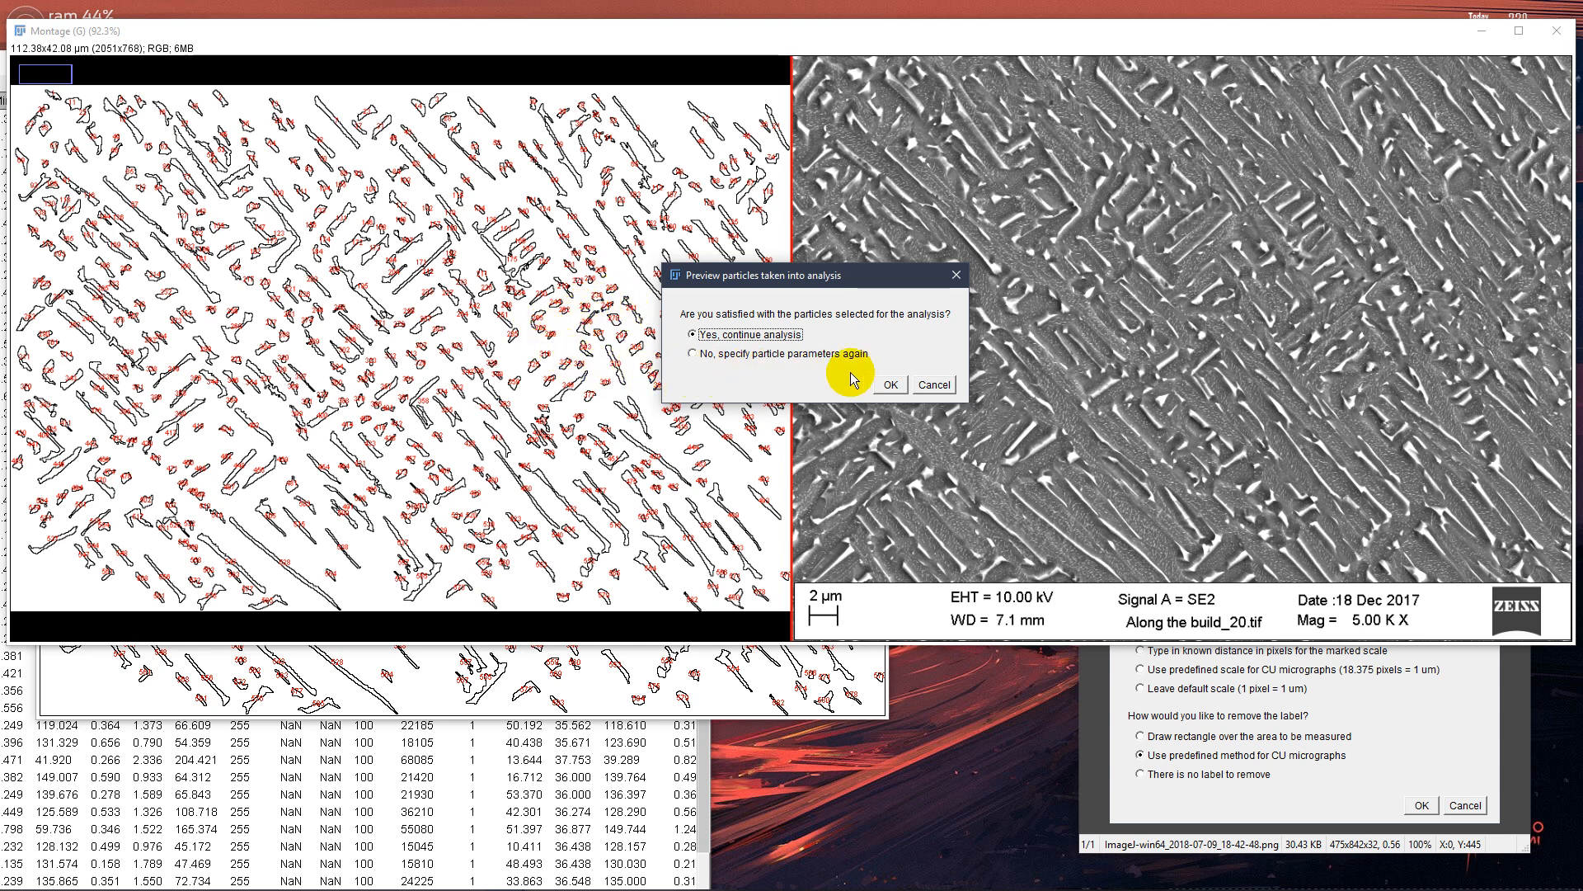
Respecify the analysed particles with a minimum size of 0.300 um^2 and continue the analysis with the newly previewed selection
click(734, 354)
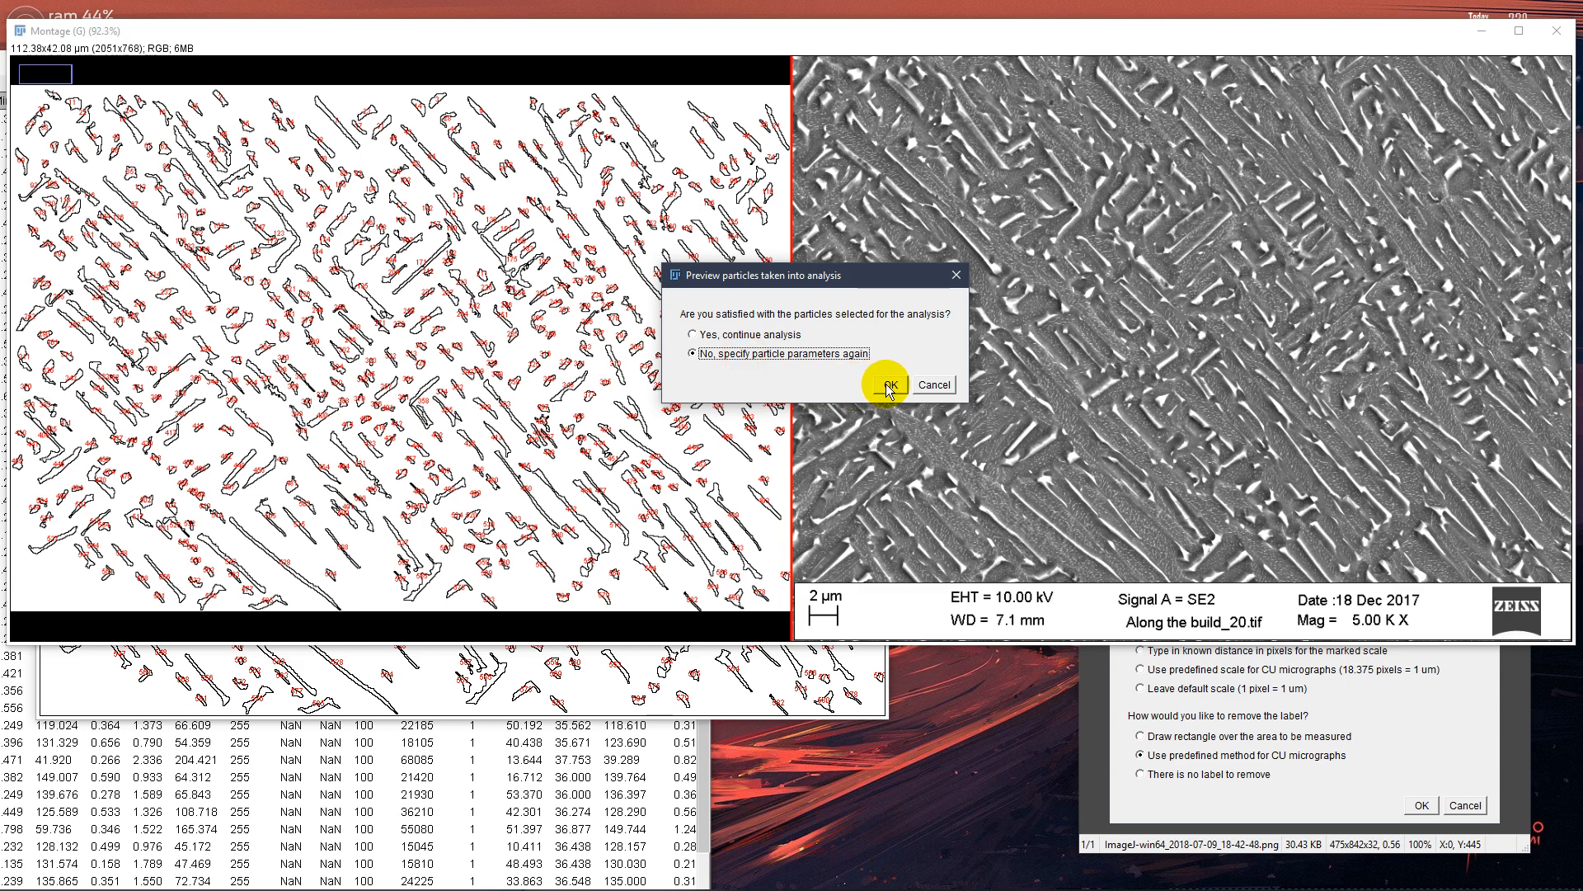
click(889, 385)
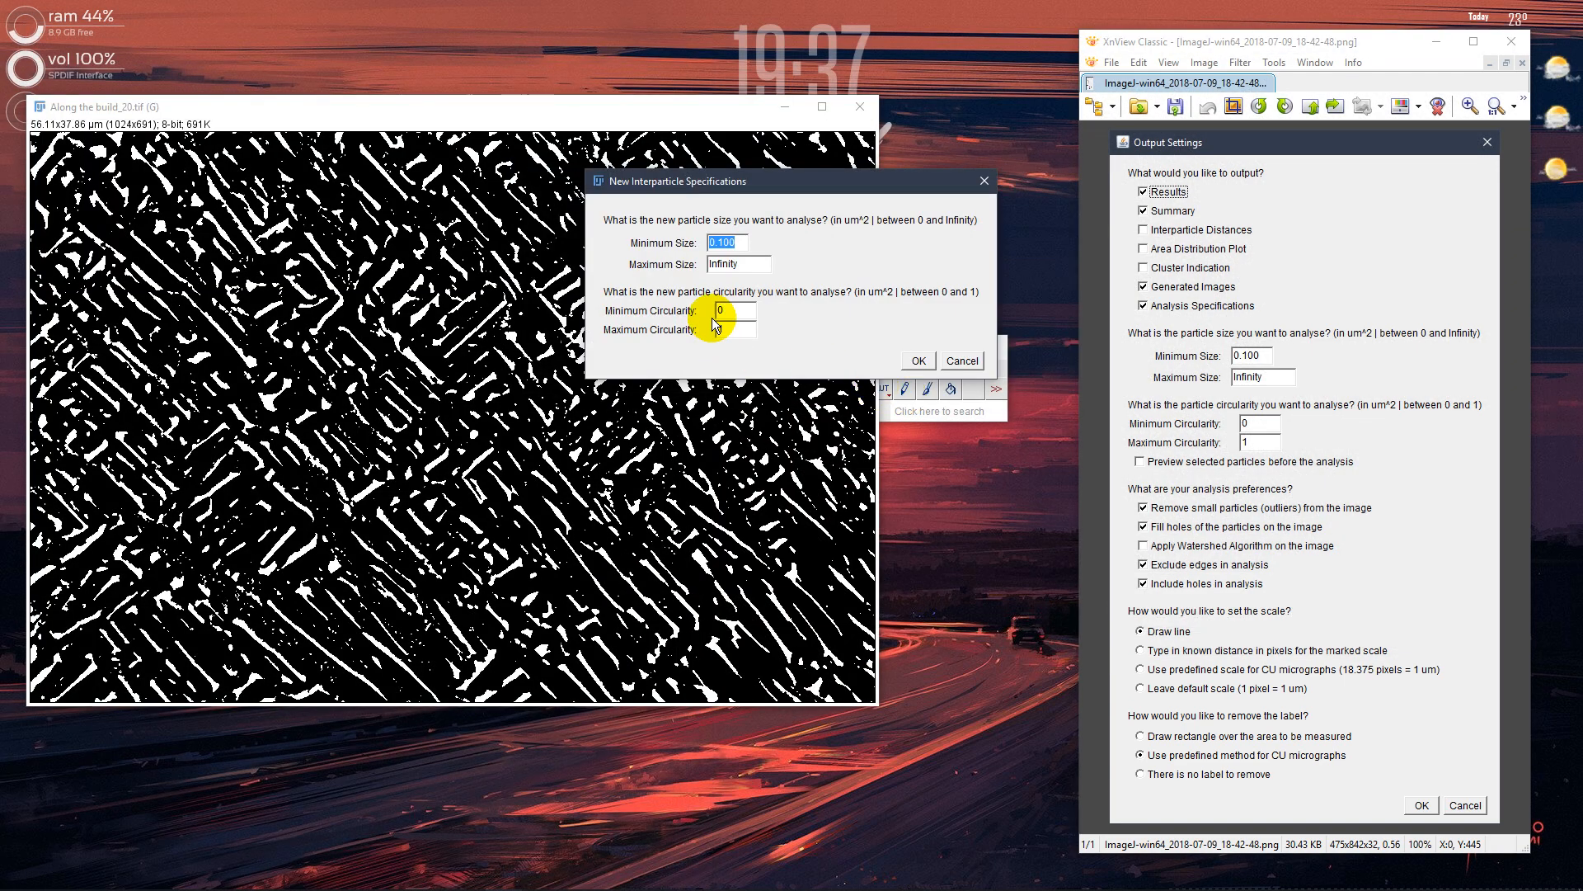
drag(649, 183, 616, 306)
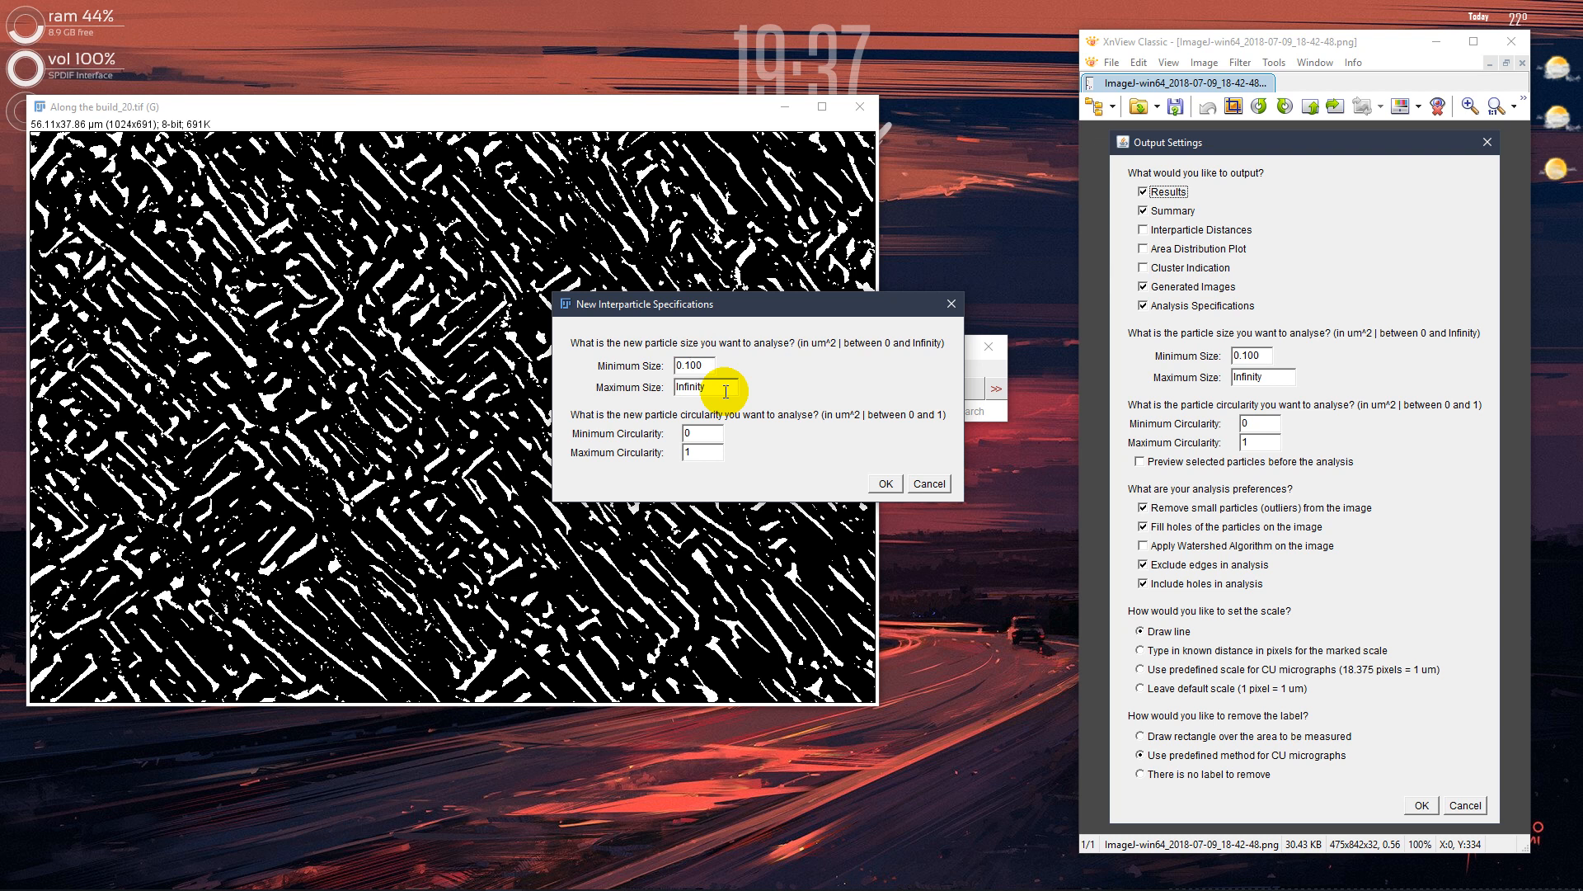
text(4)
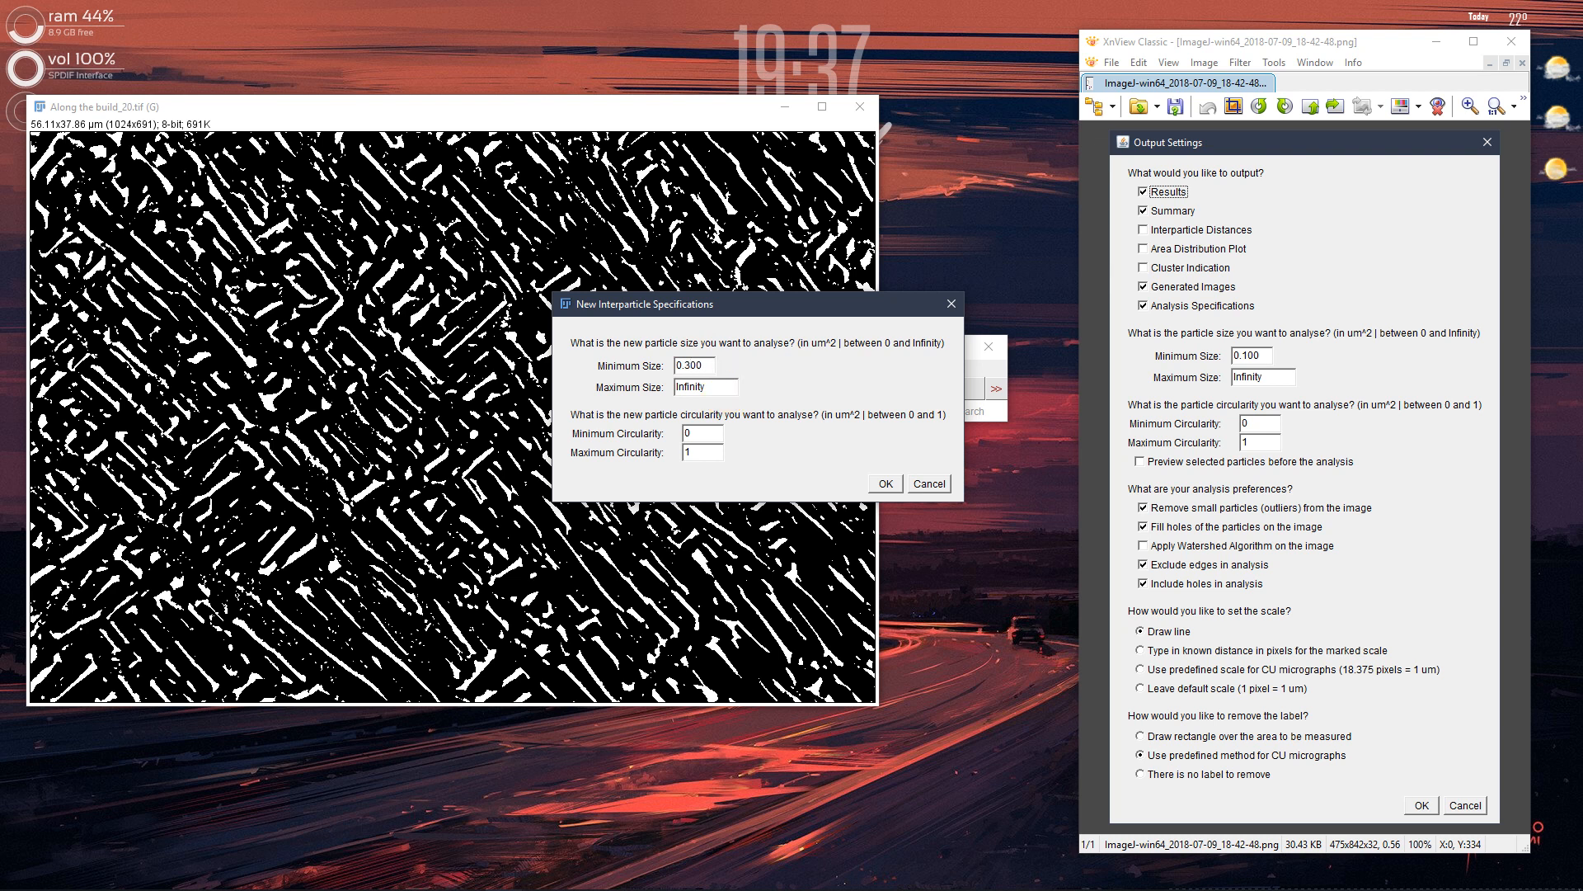
key(Tab)
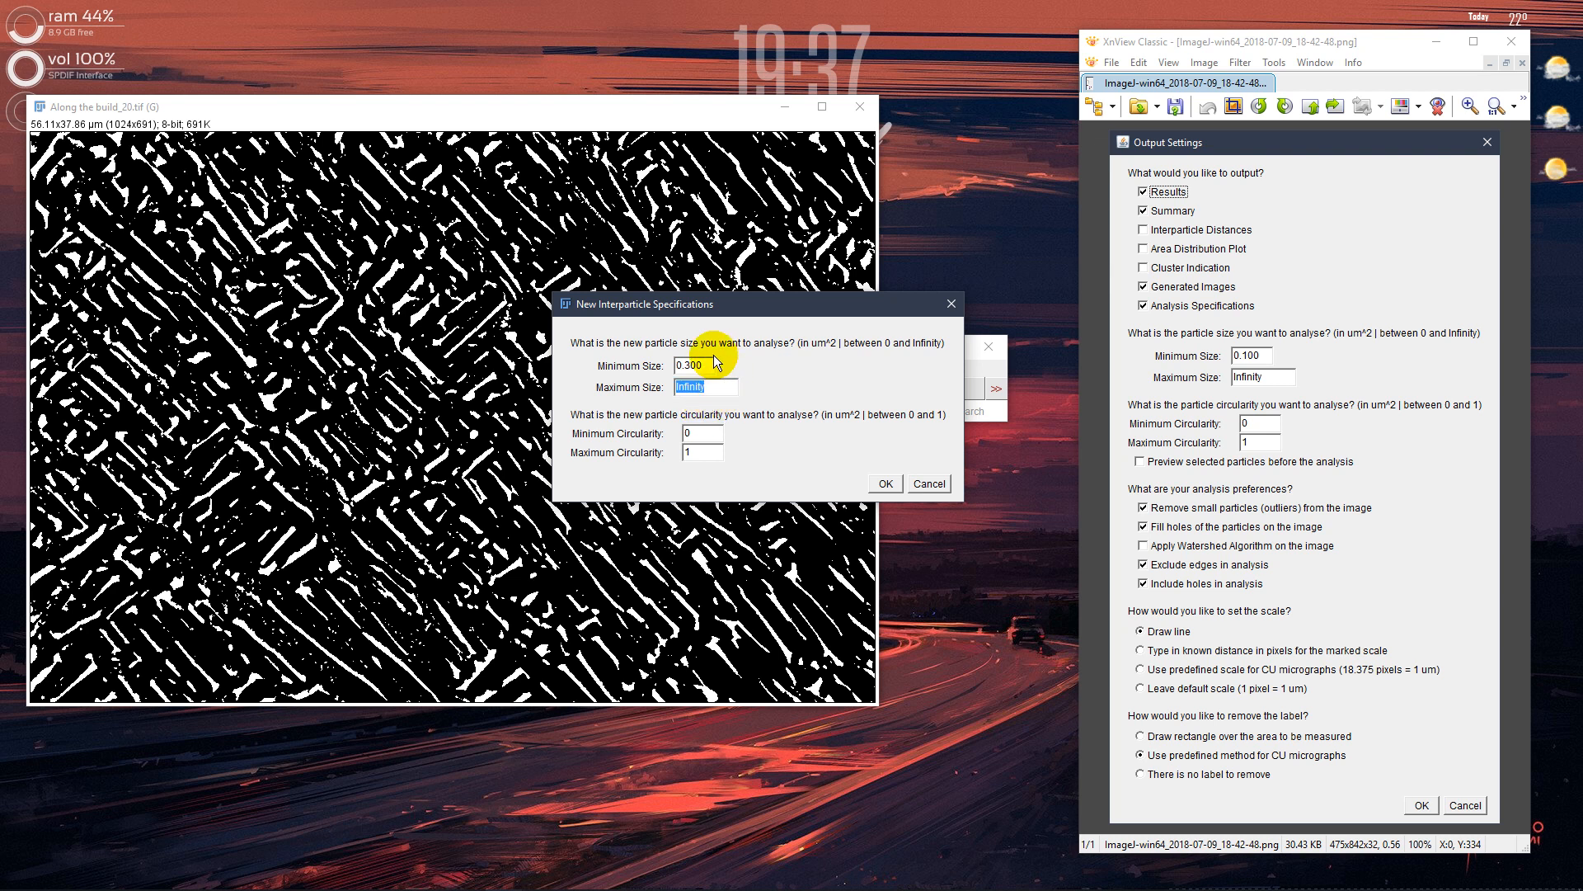
click(712, 390)
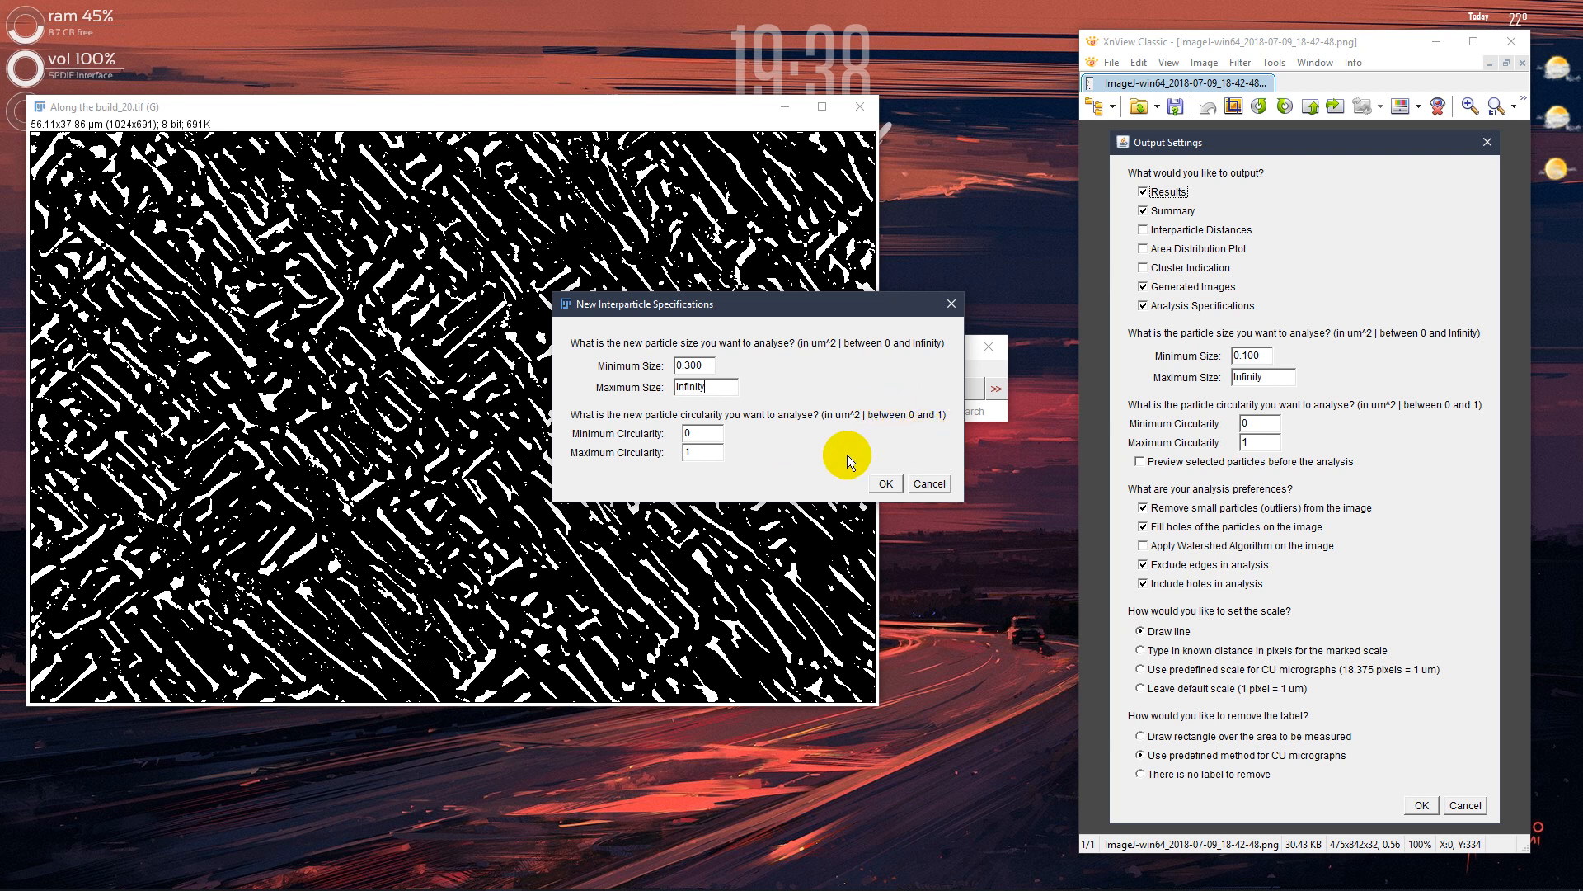
click(887, 489)
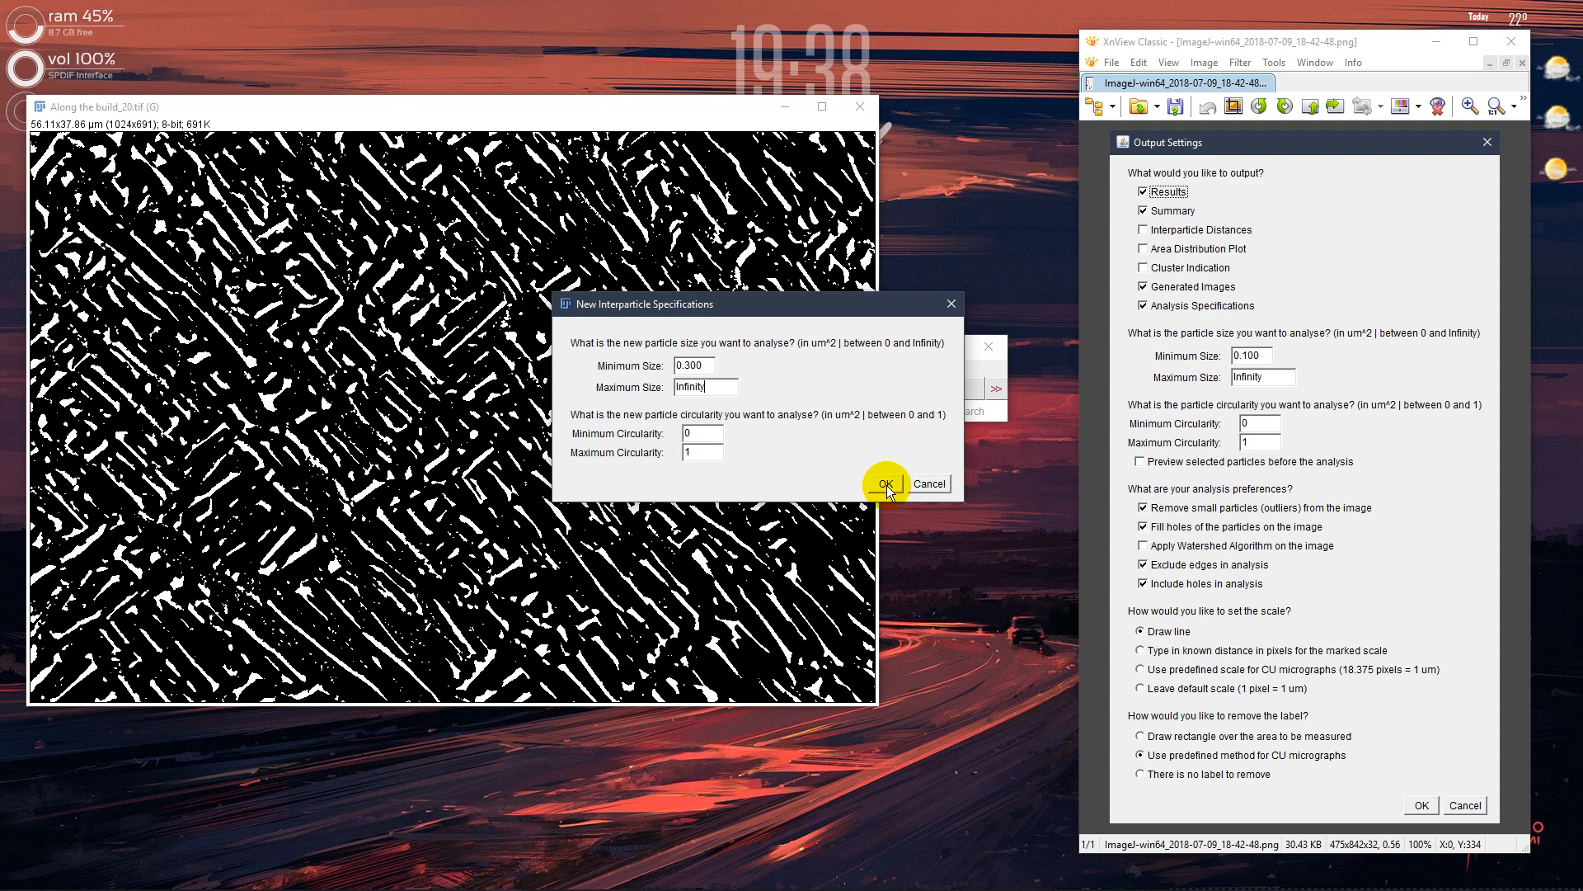
click(887, 486)
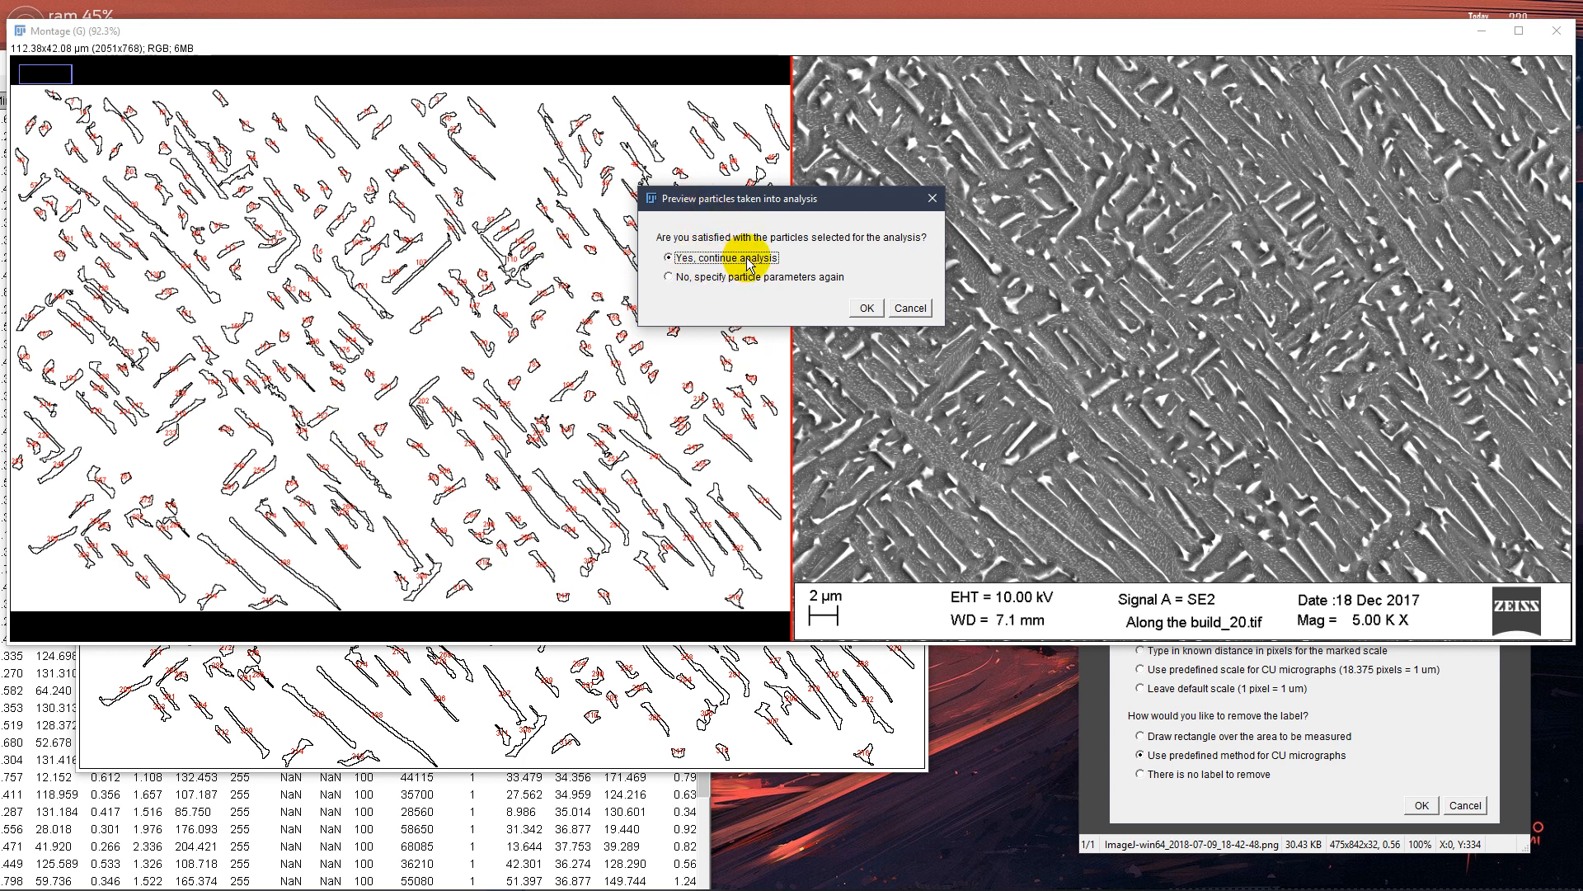
click(865, 311)
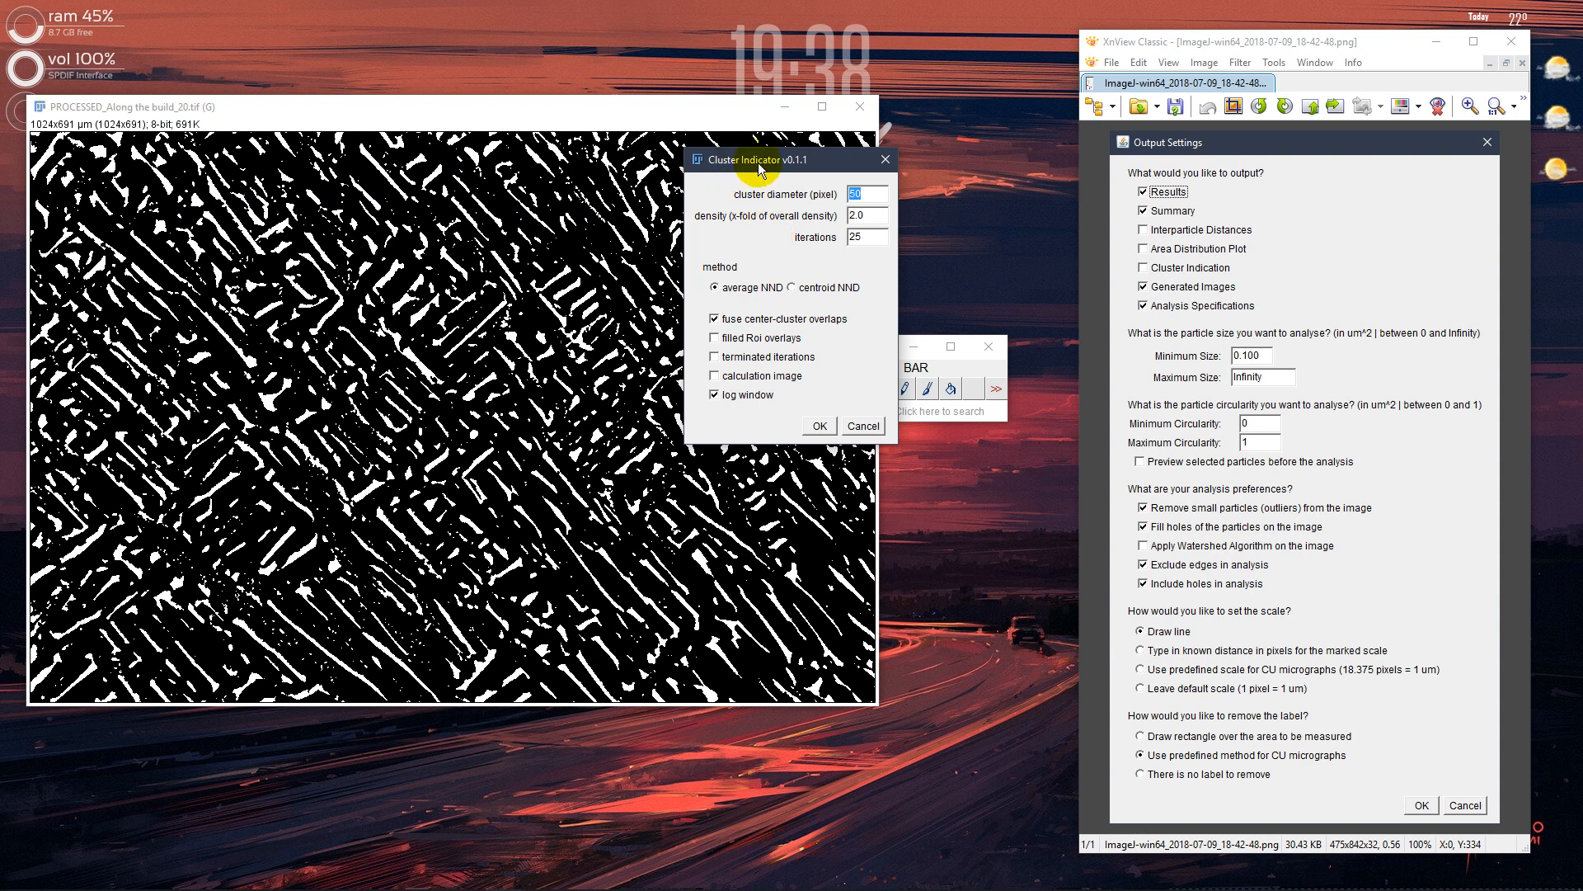
Run the Cluster Indicator with the centroid NND method, a cluster diameter of 50 pixels, density 2.0 and 25 iterations
drag(754, 162, 767, 206)
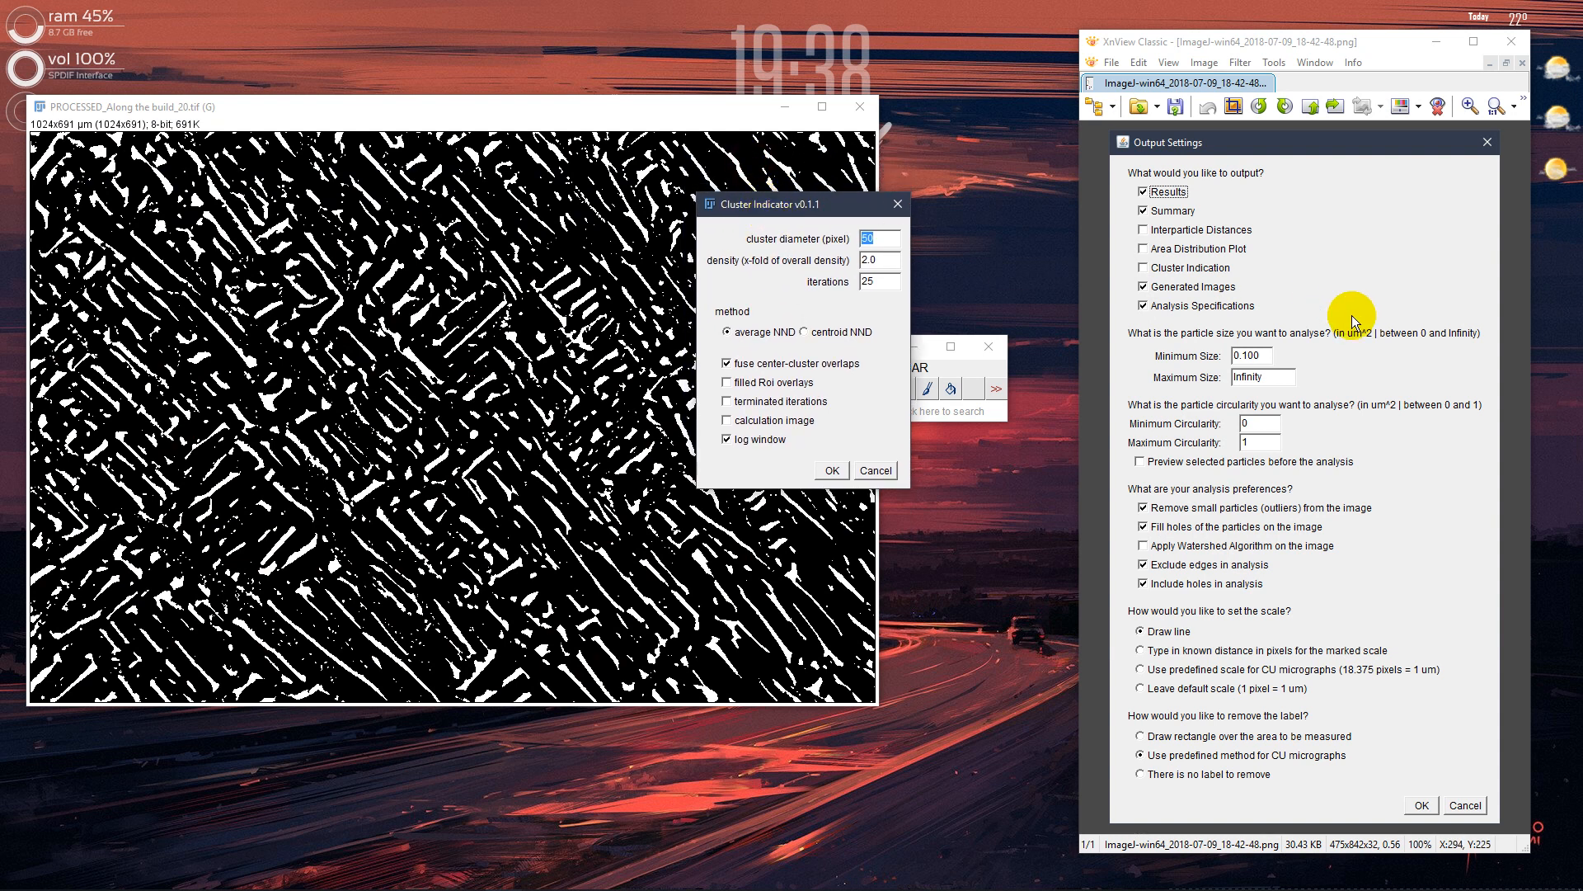
drag(1242, 260, 1134, 275)
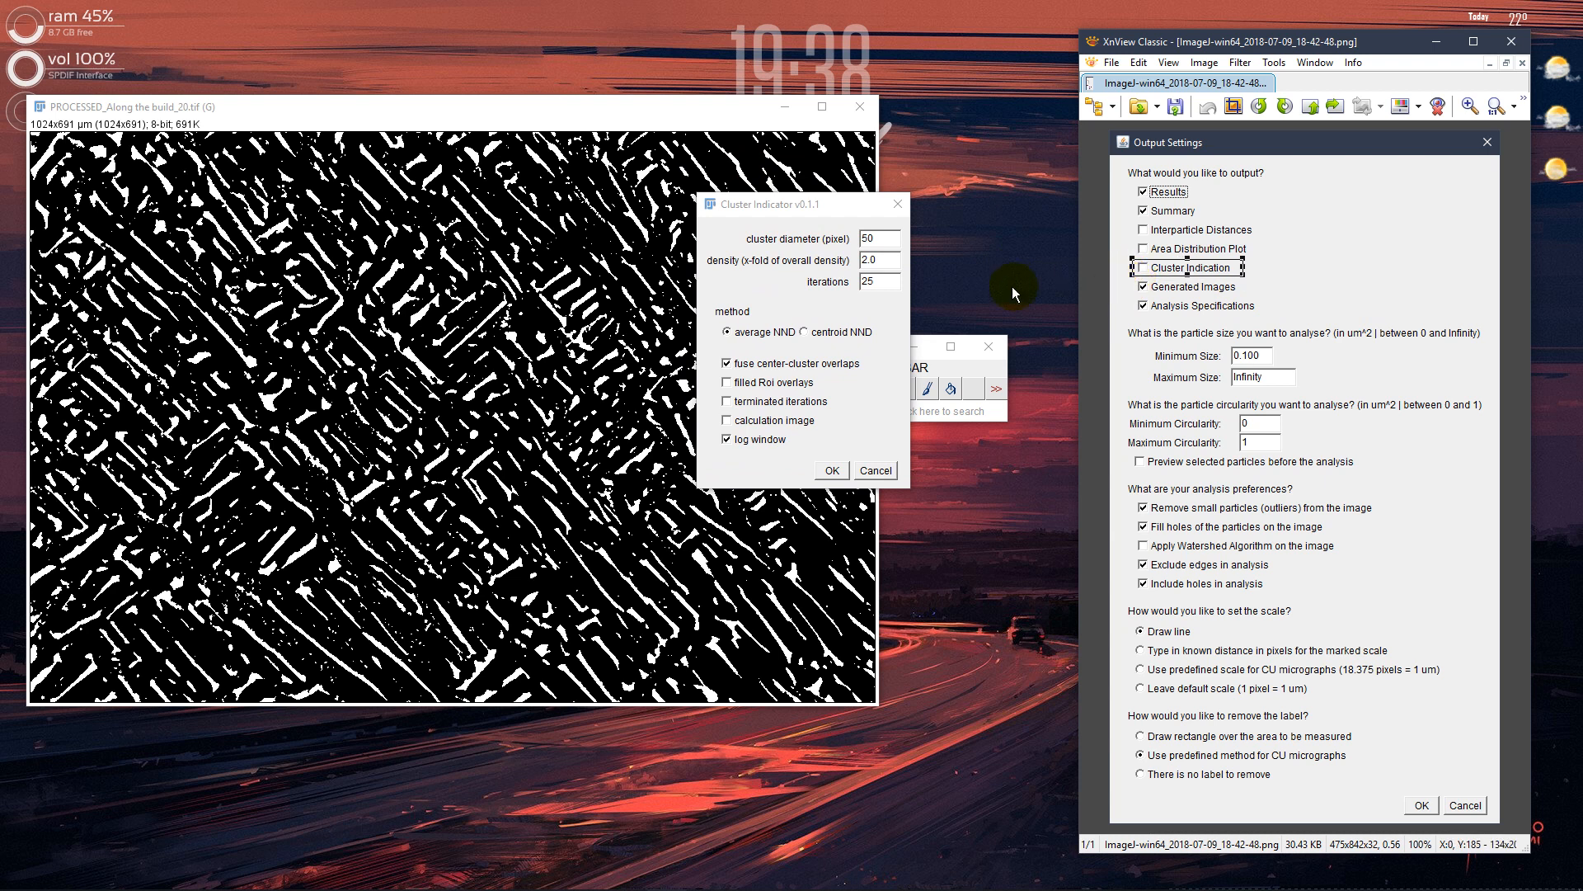
click(798, 261)
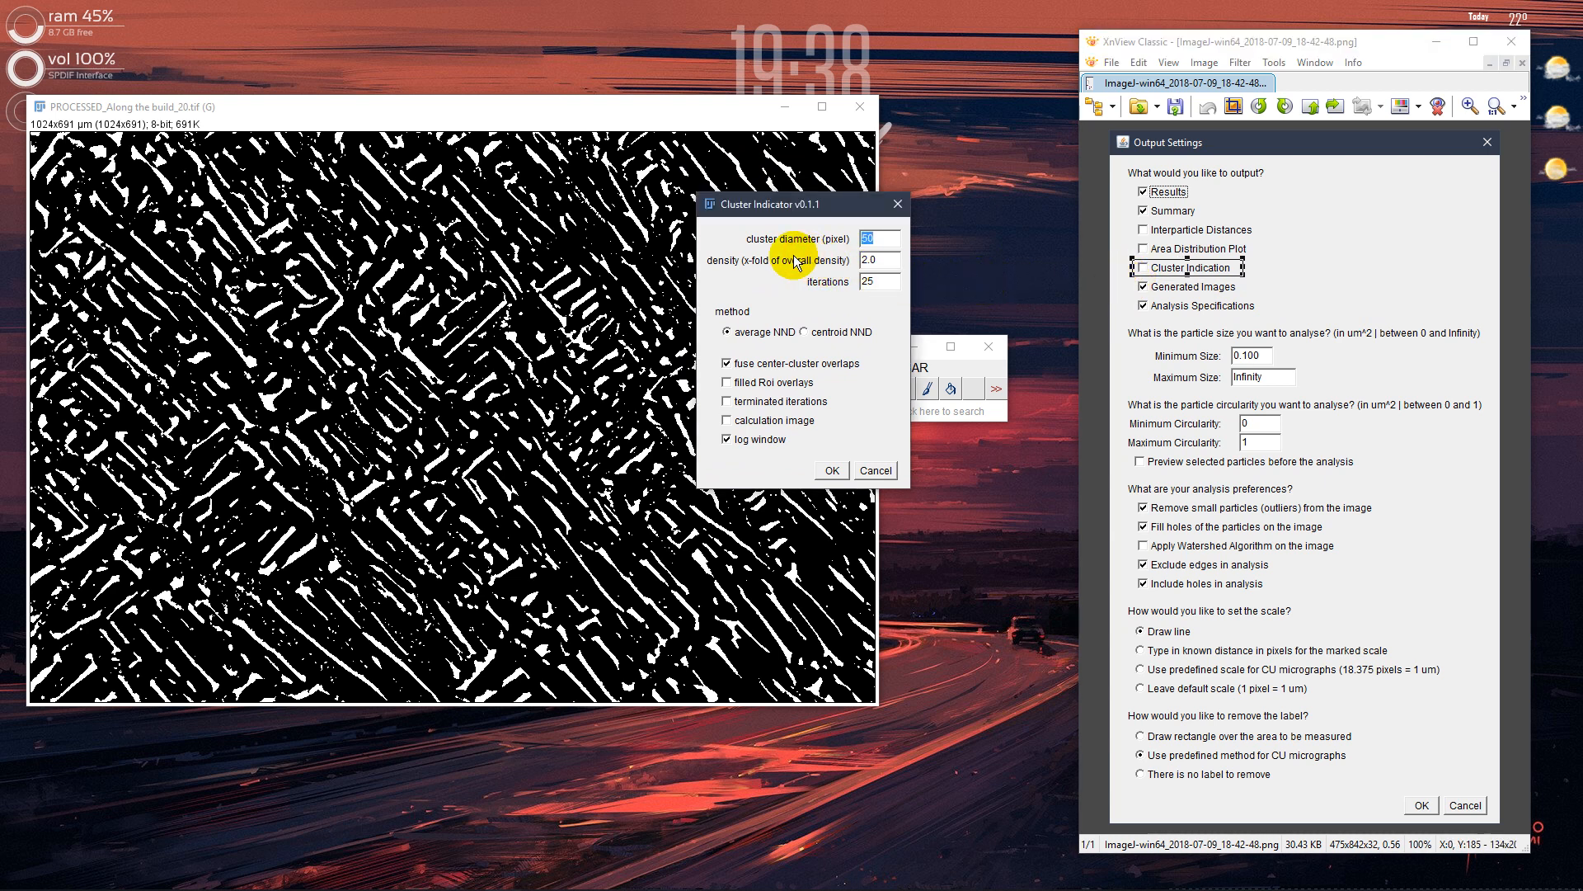
click(886, 263)
click(884, 283)
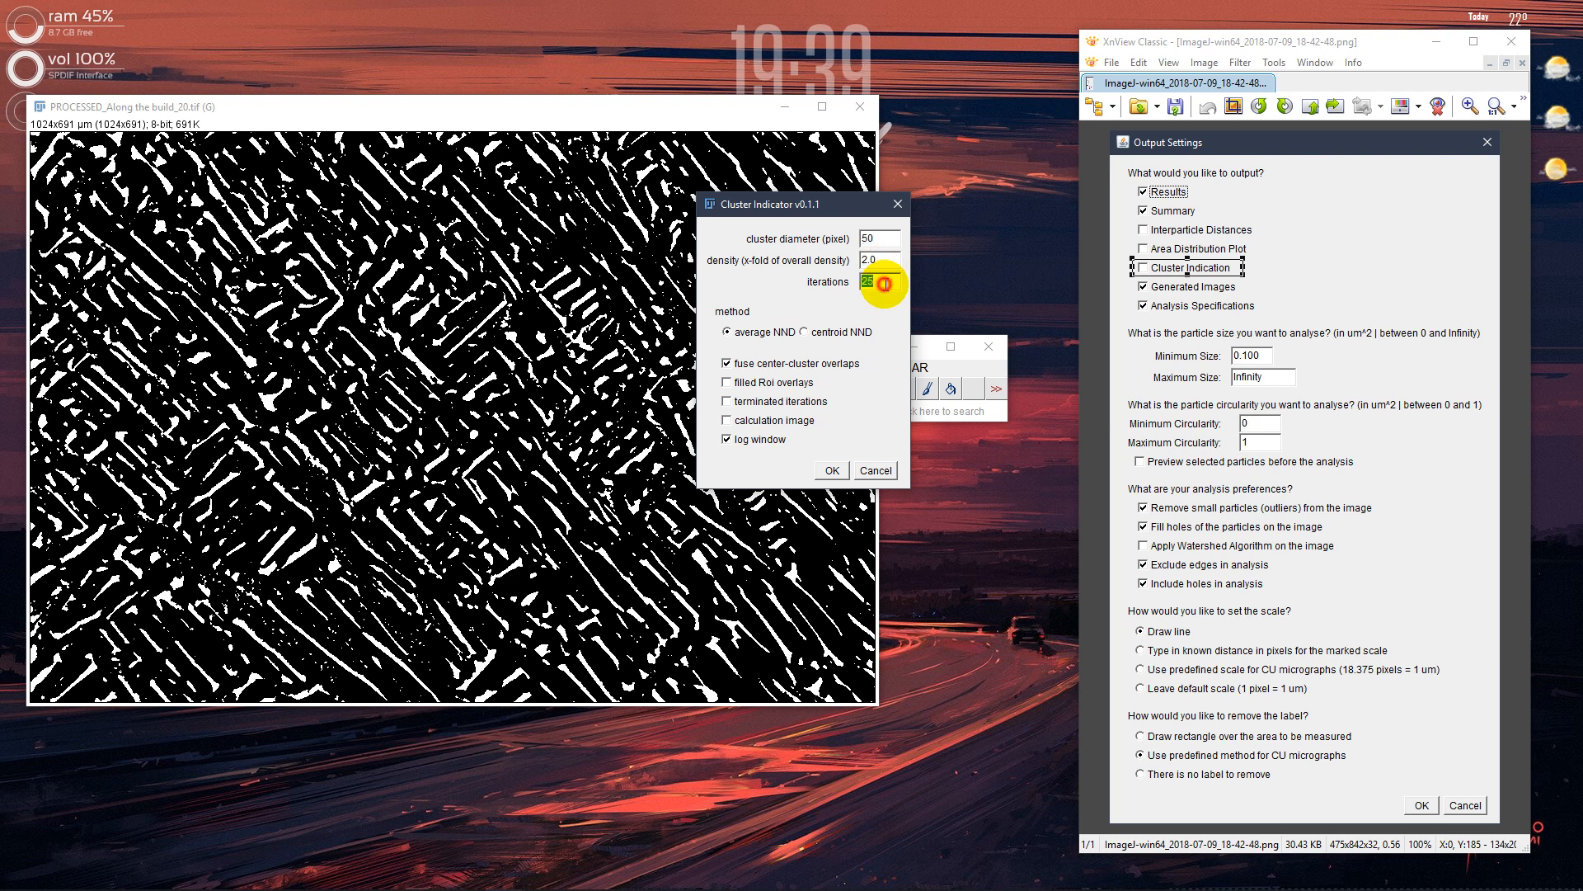
click(799, 302)
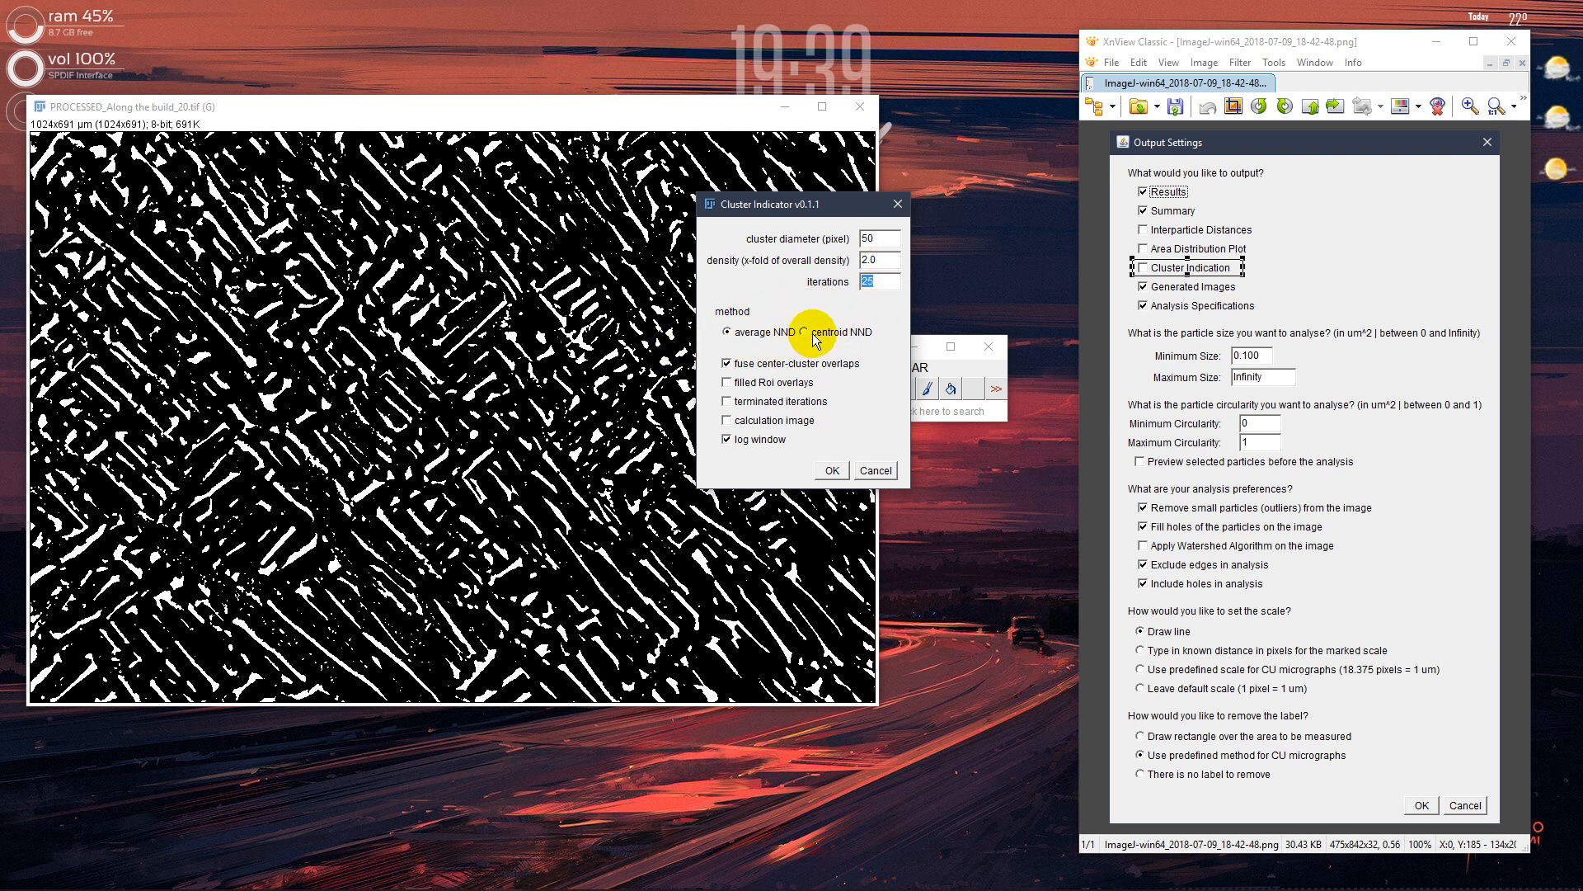
click(813, 333)
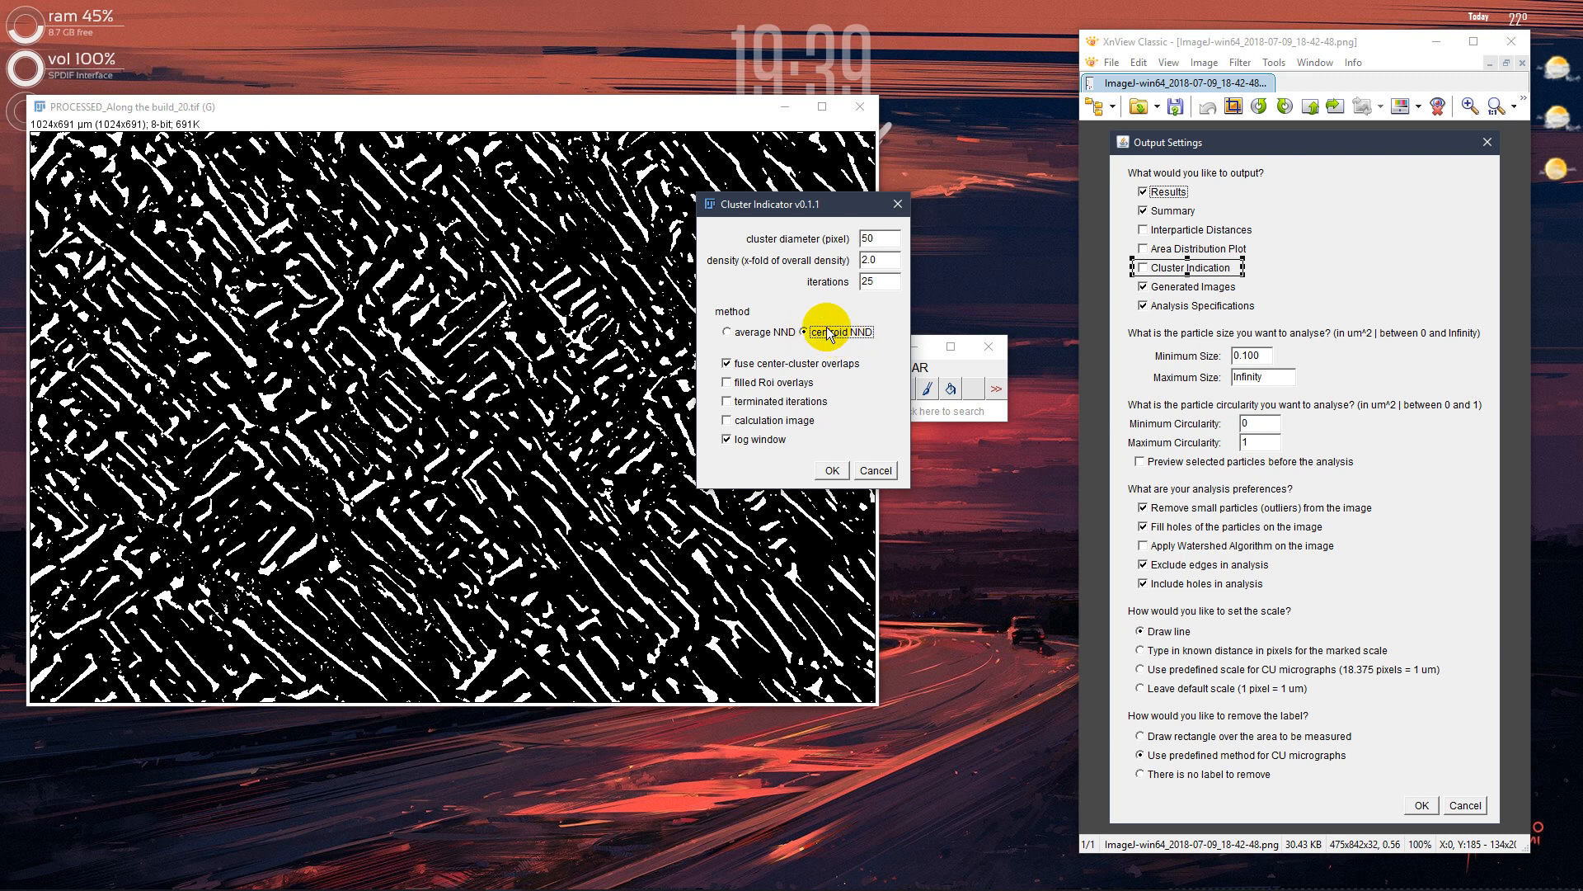
click(833, 468)
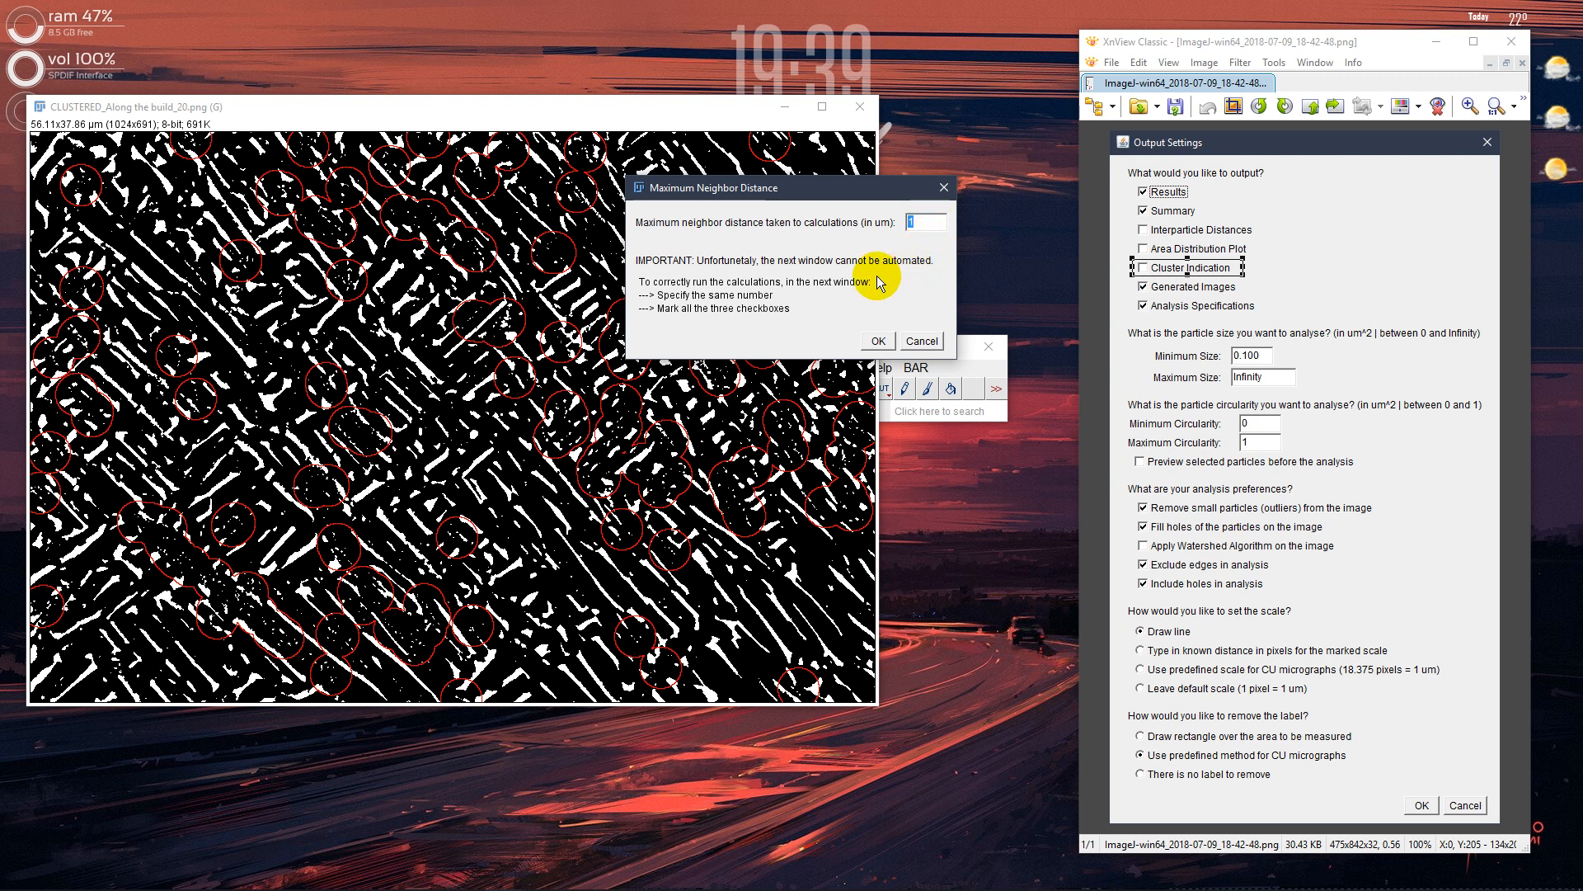
Accept 1 um as the maximum neighbor distance taken to the interparticle distance calculations
click(1279, 269)
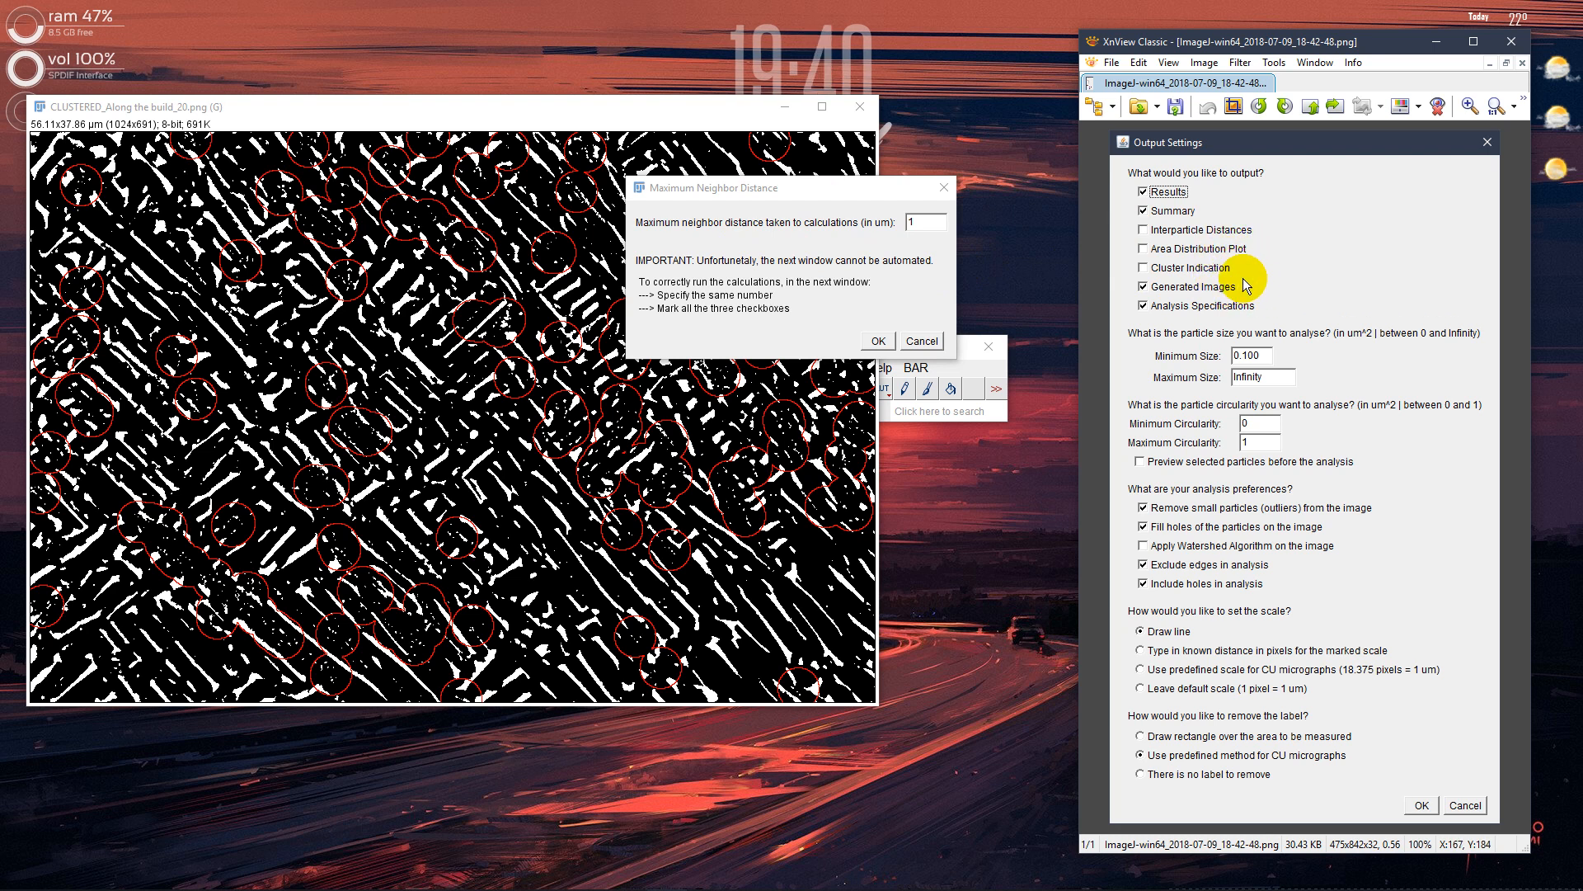
drag(1267, 233, 1131, 213)
click(796, 239)
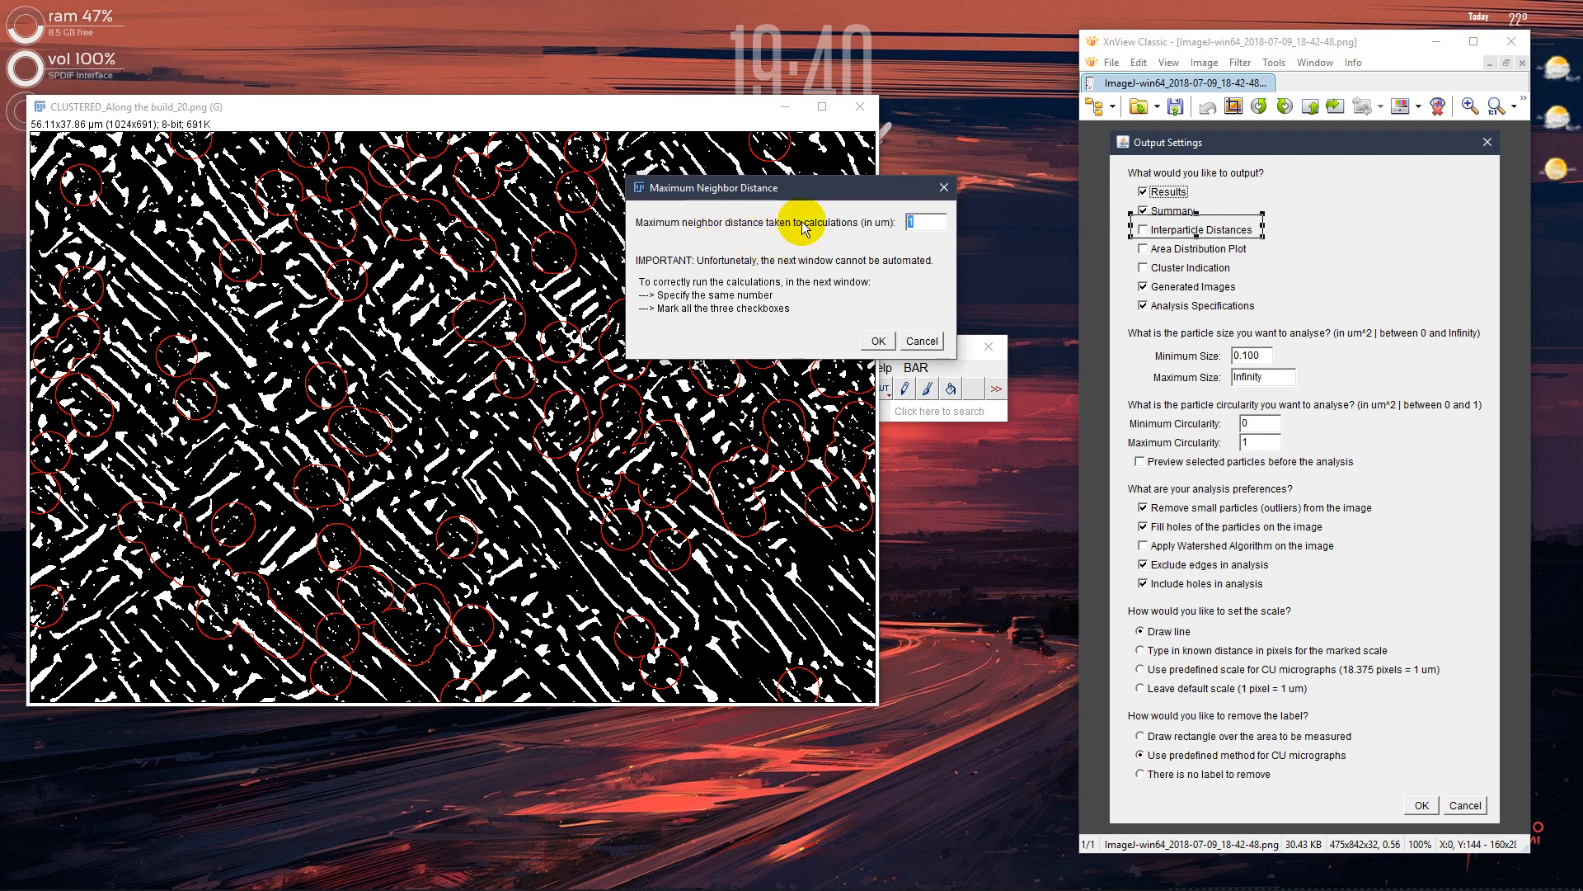
click(930, 225)
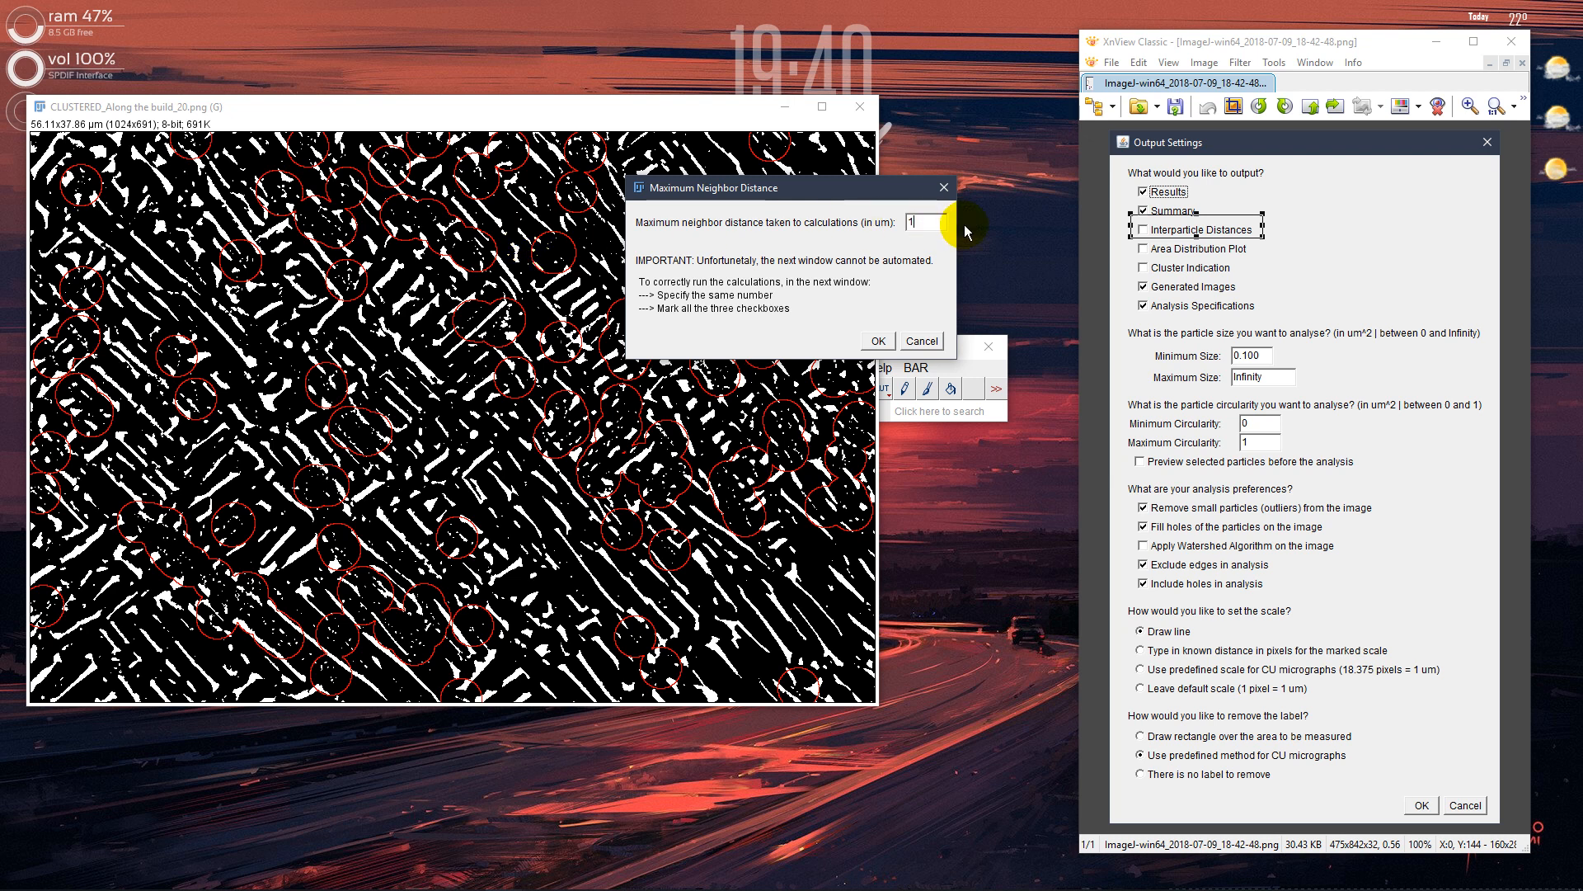
click(926, 225)
drag(927, 223, 893, 221)
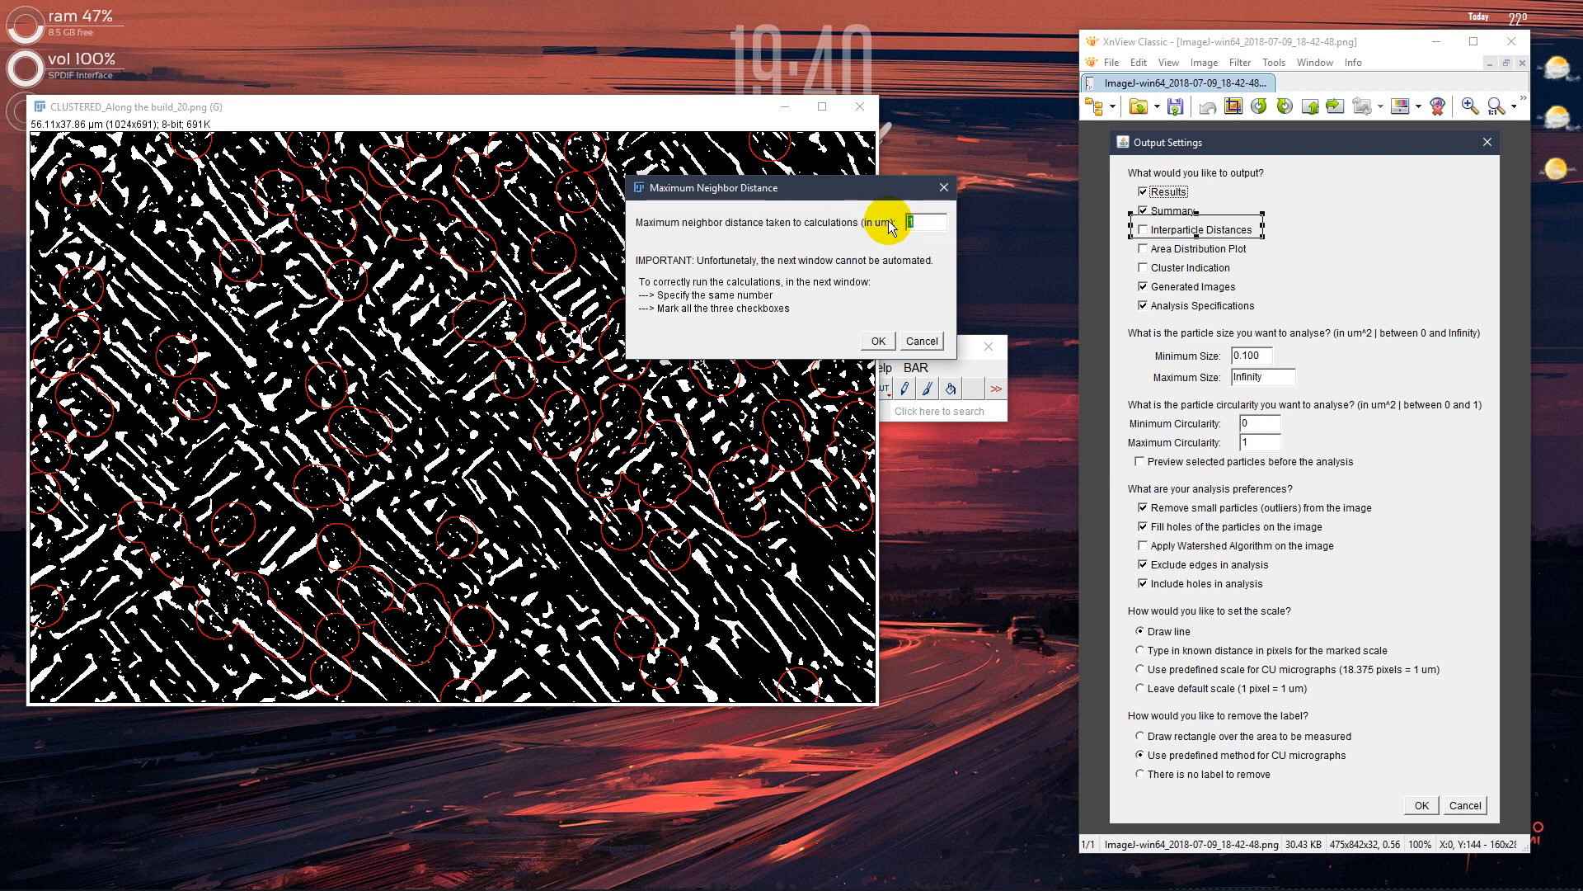
click(922, 223)
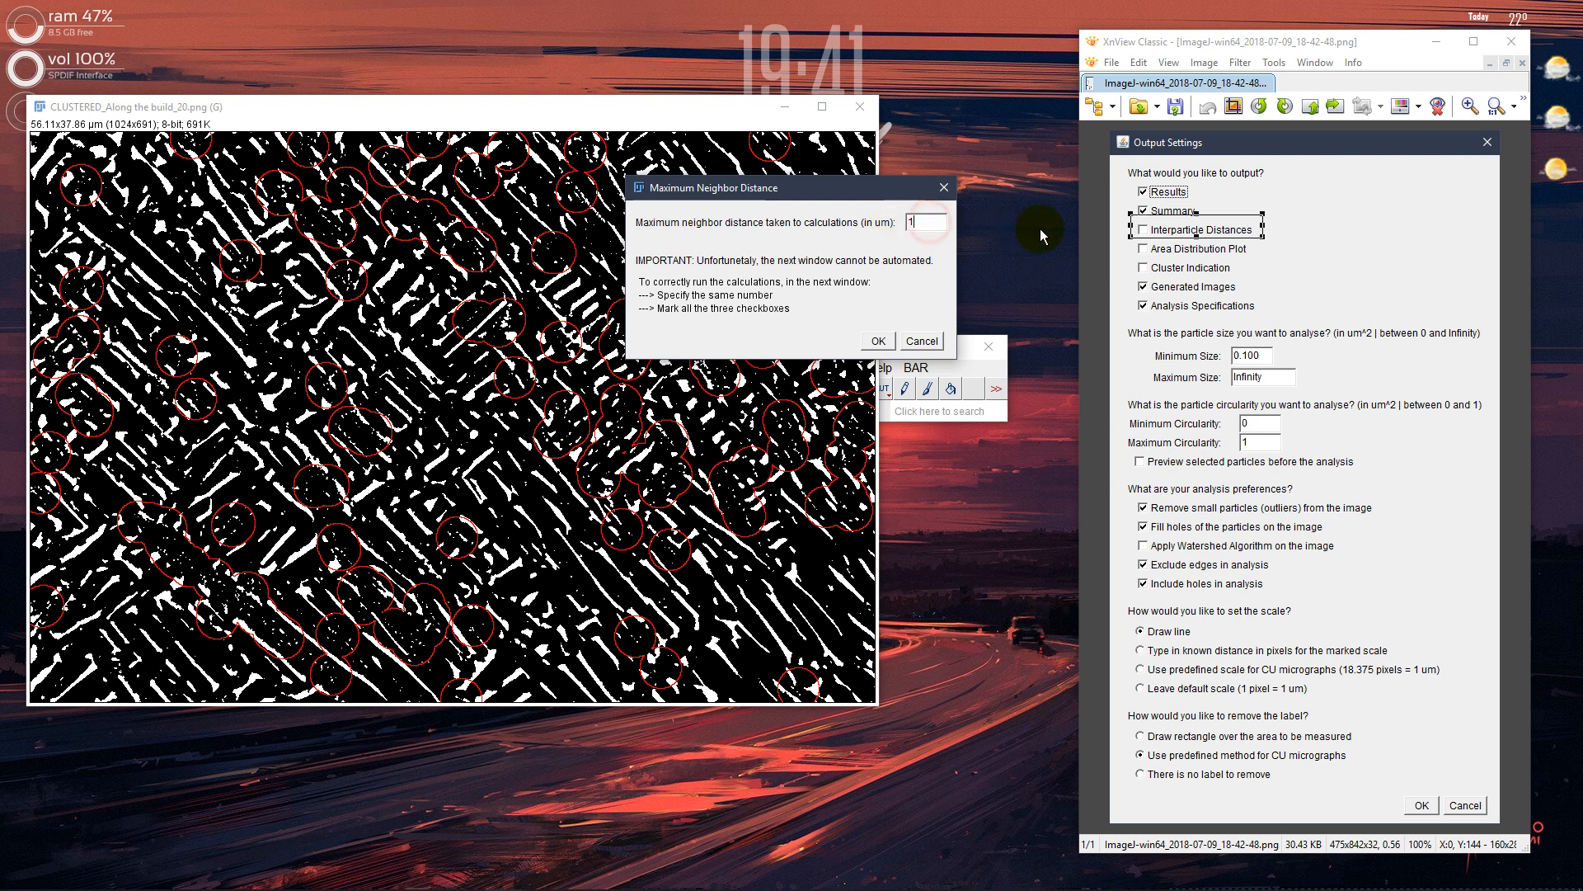
double_click(918, 221)
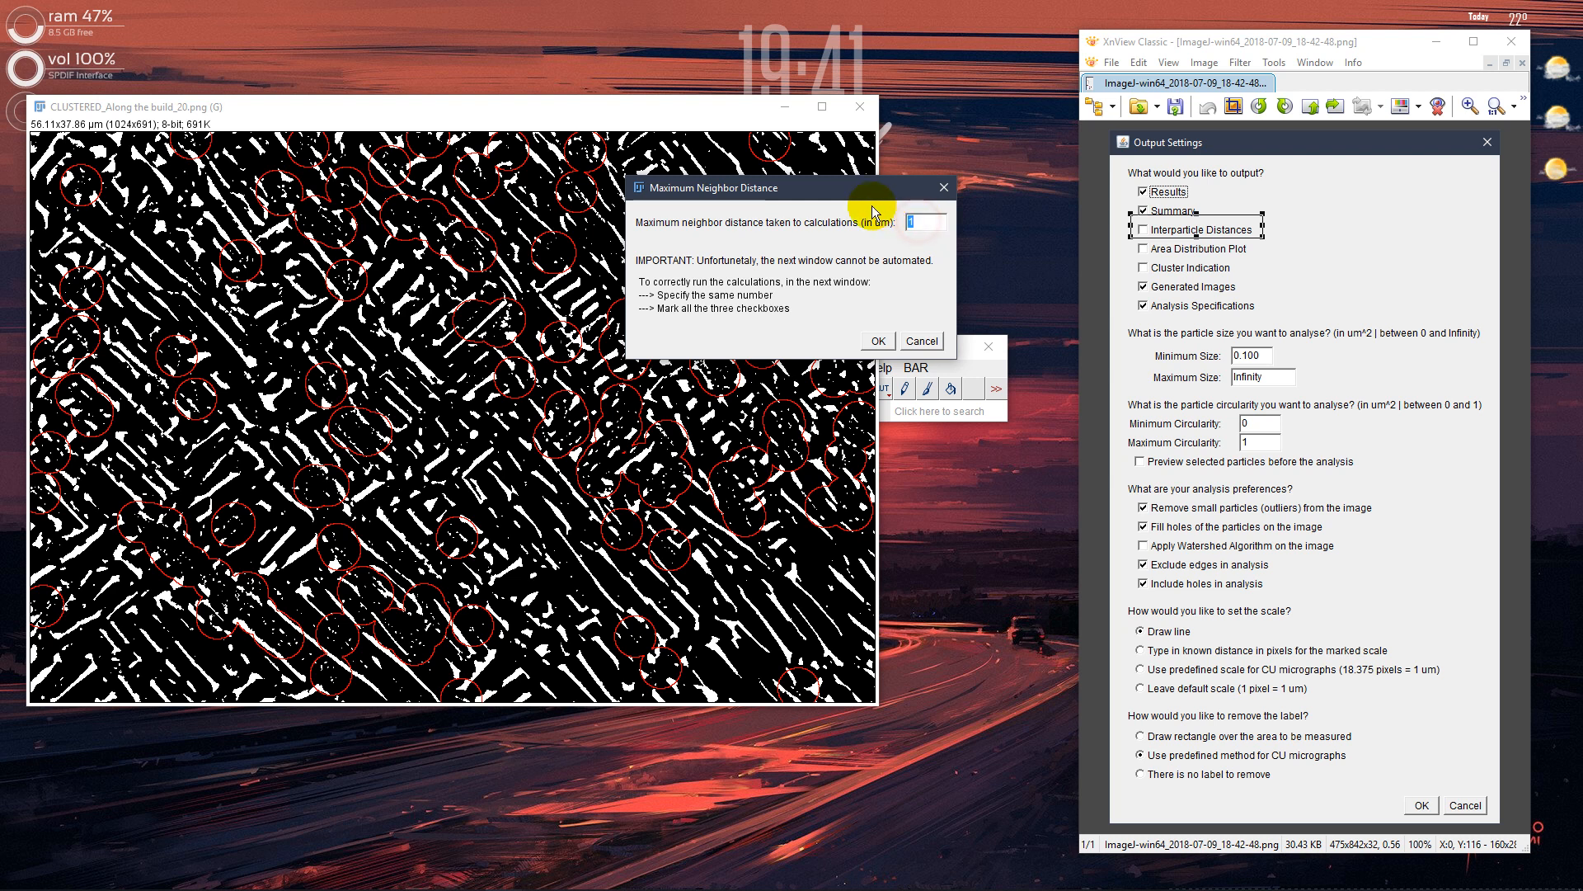
double_click(922, 222)
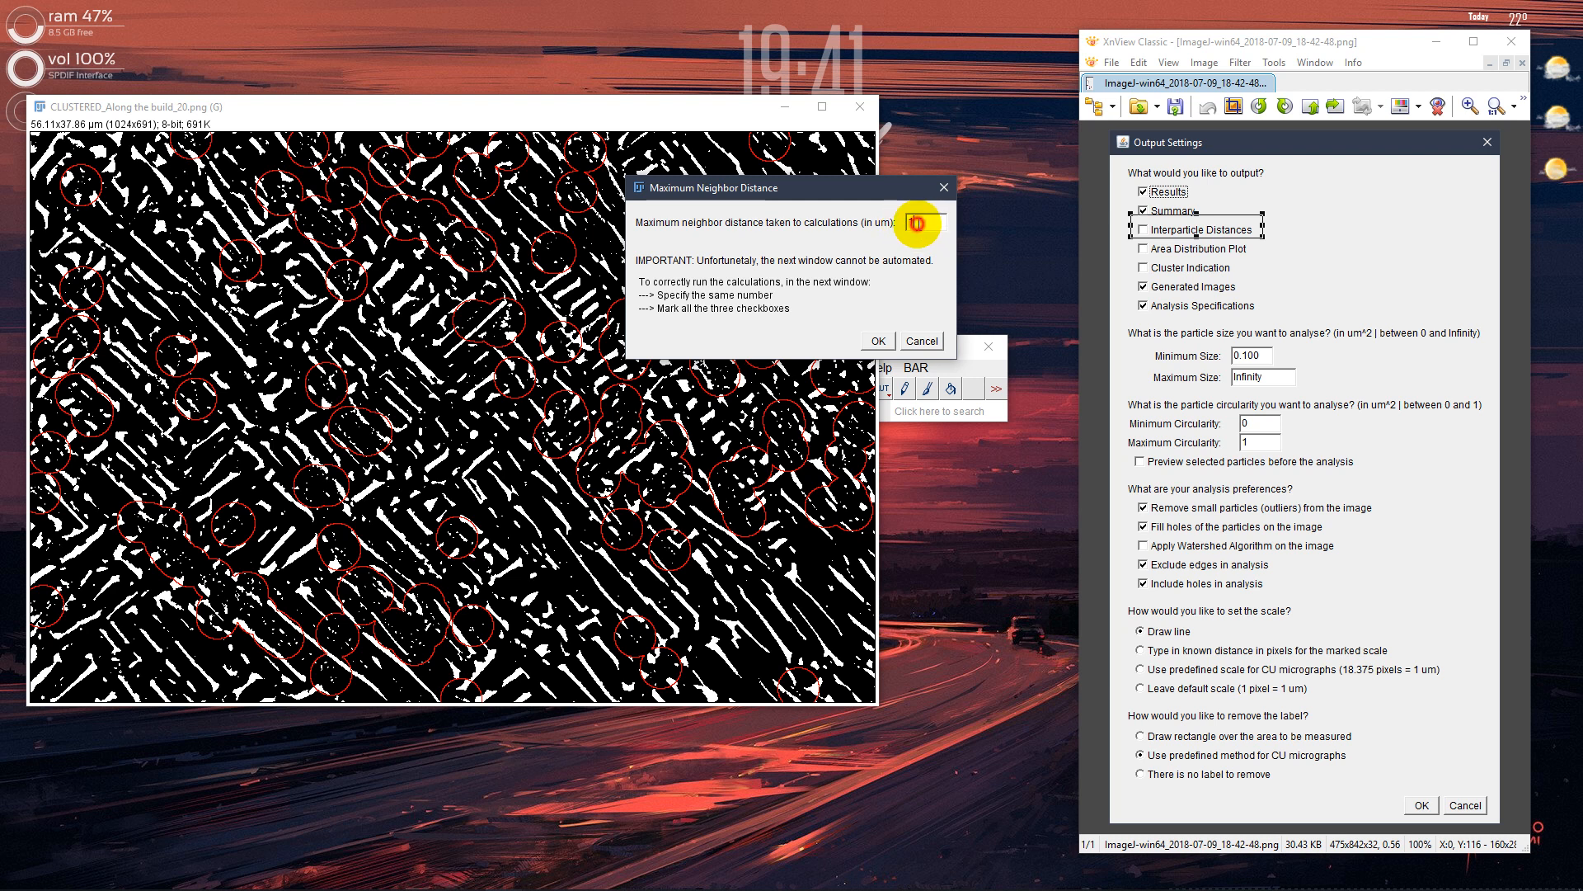
right_click(909, 222)
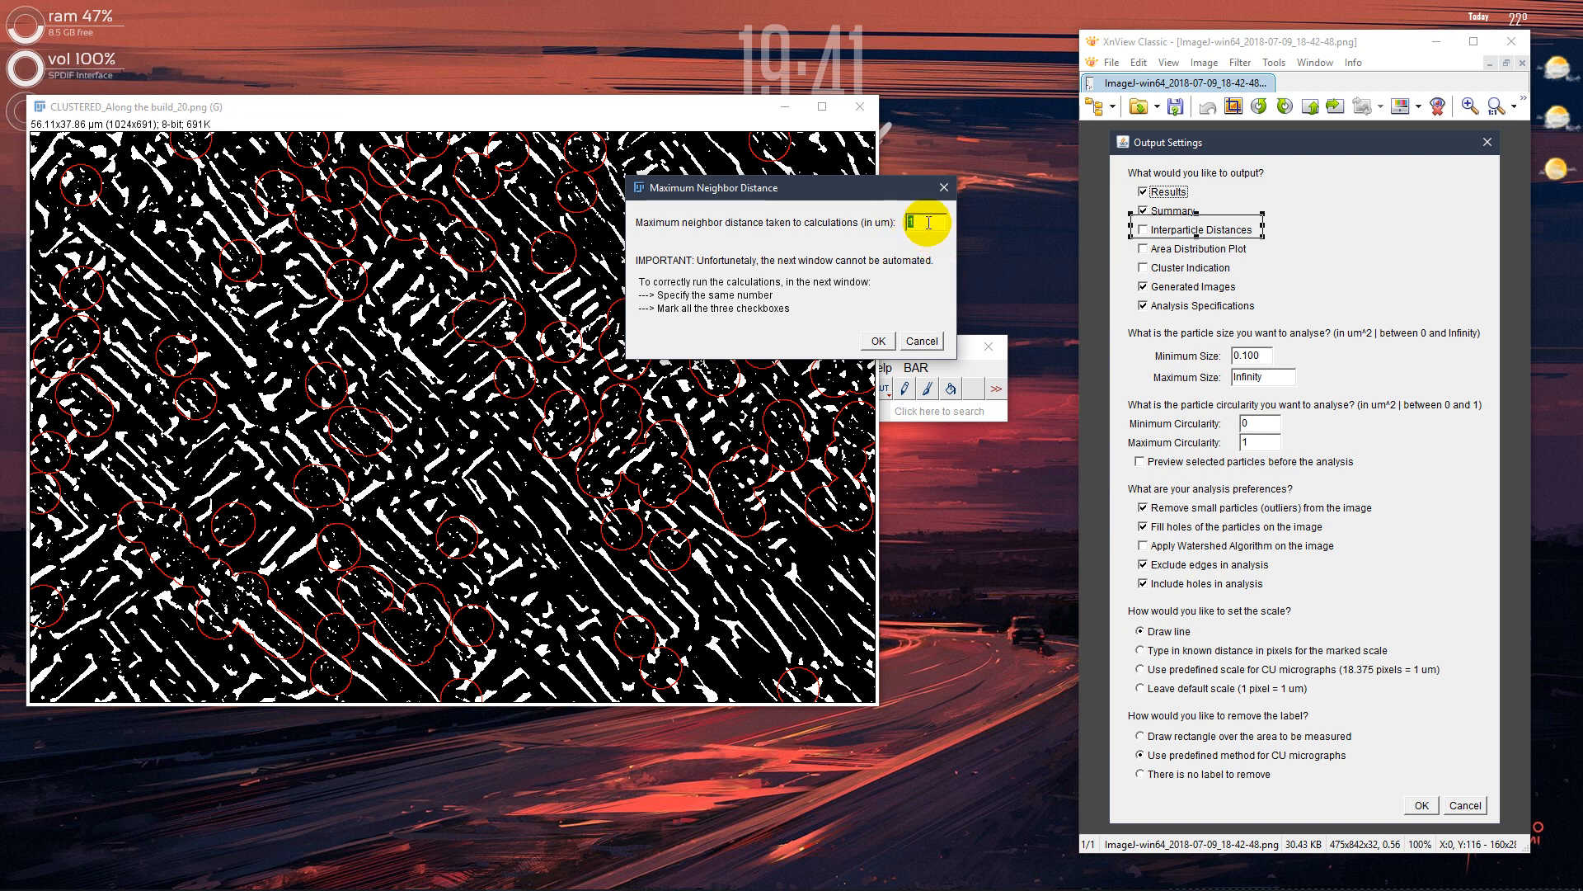
click(930, 229)
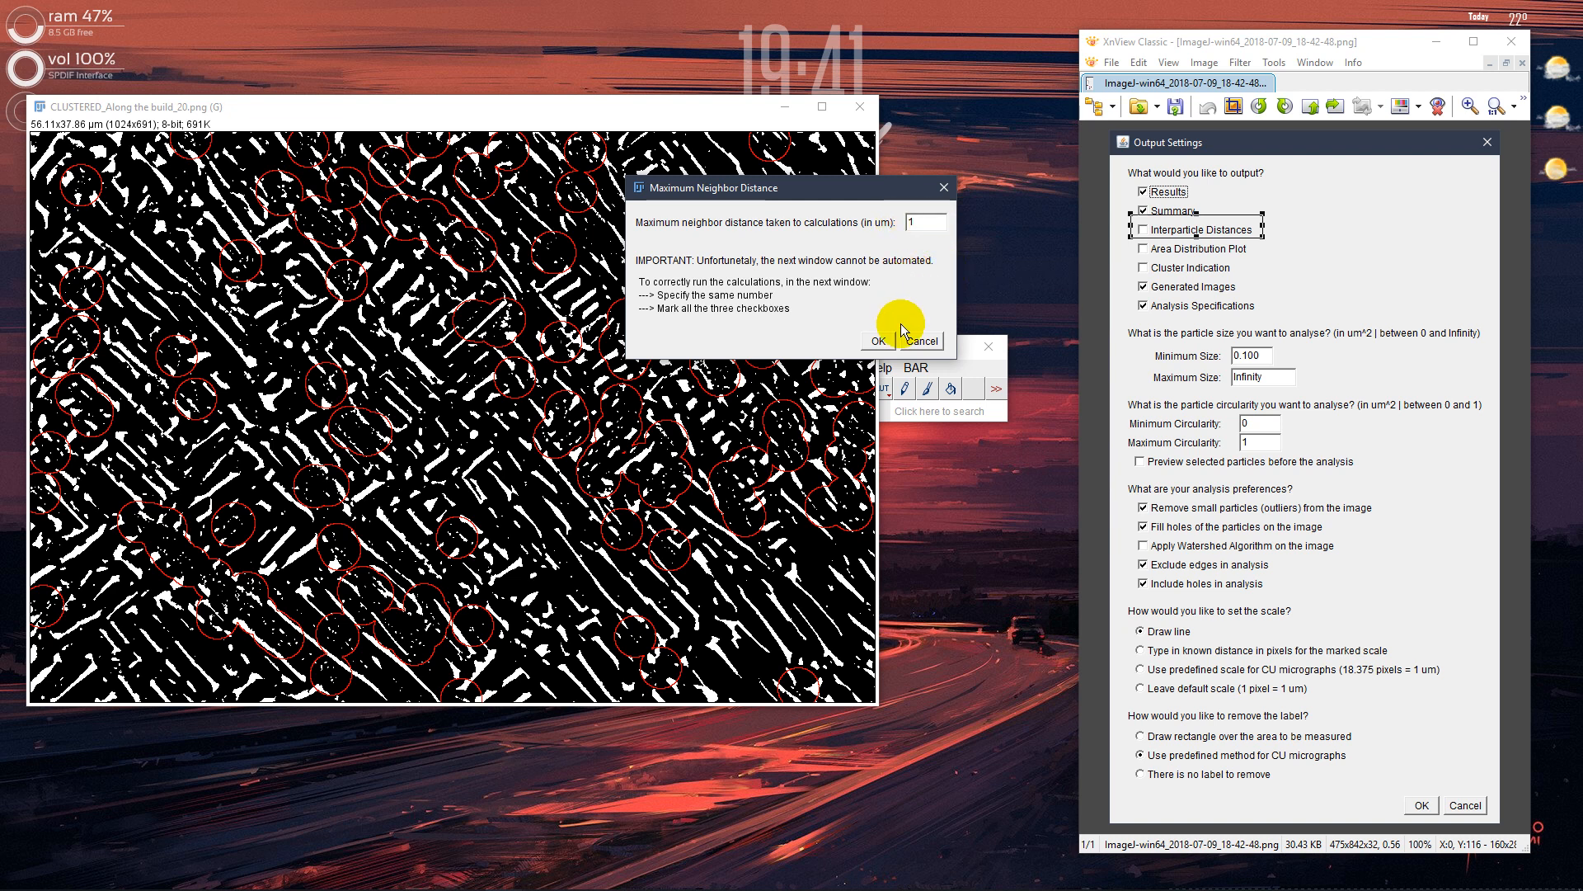
click(871, 347)
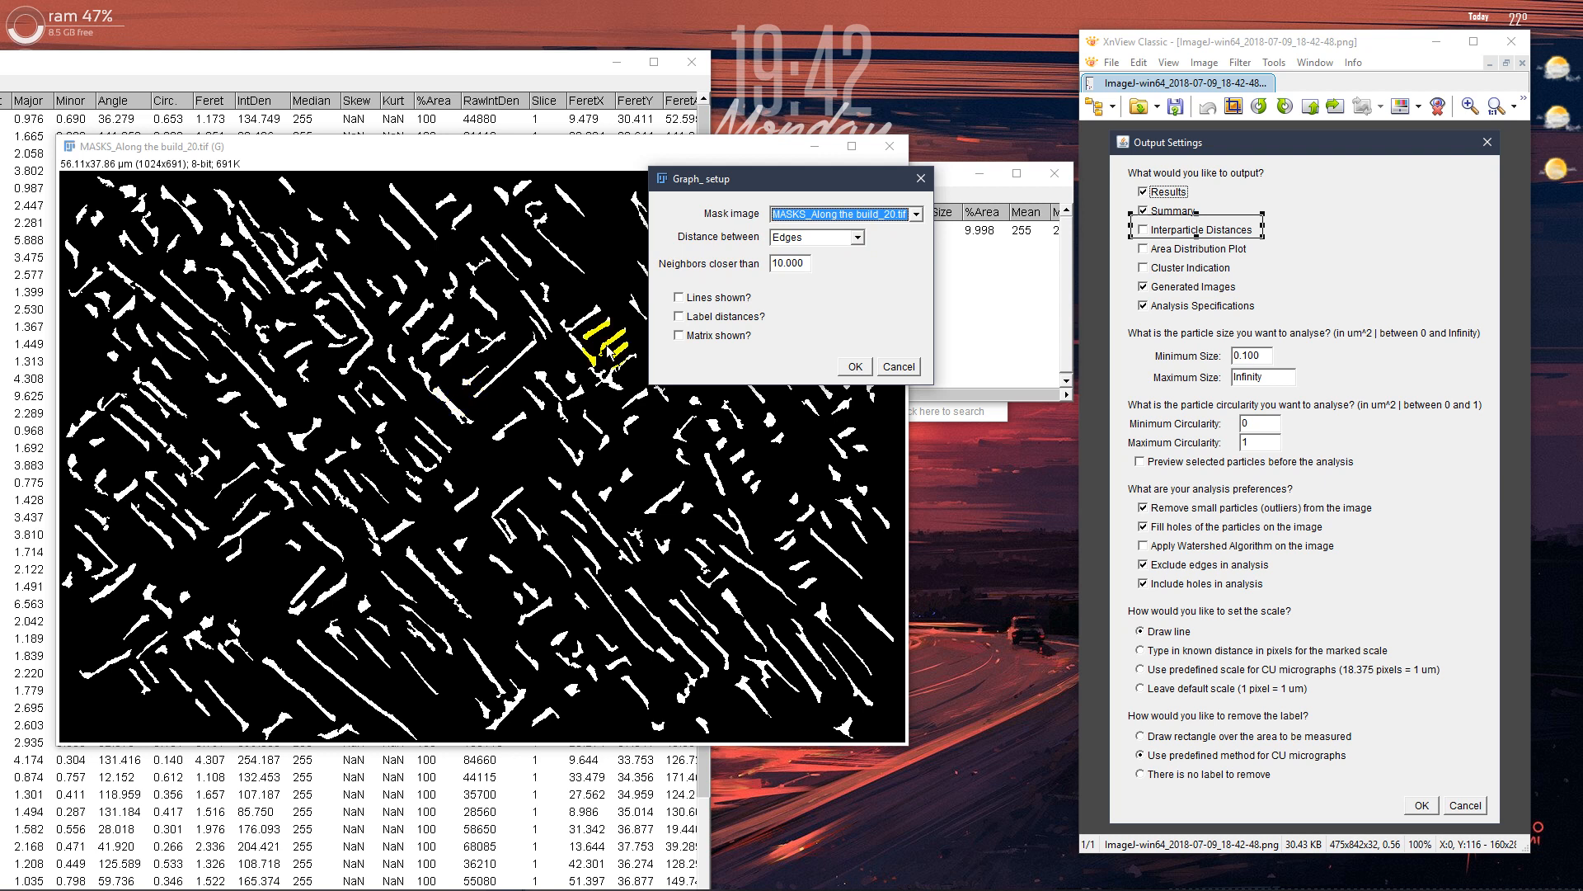
Set up the graph with distances between Edges, neighbors closer than 1, and lines, distance labels and matrix all shown, and run it
click(858, 238)
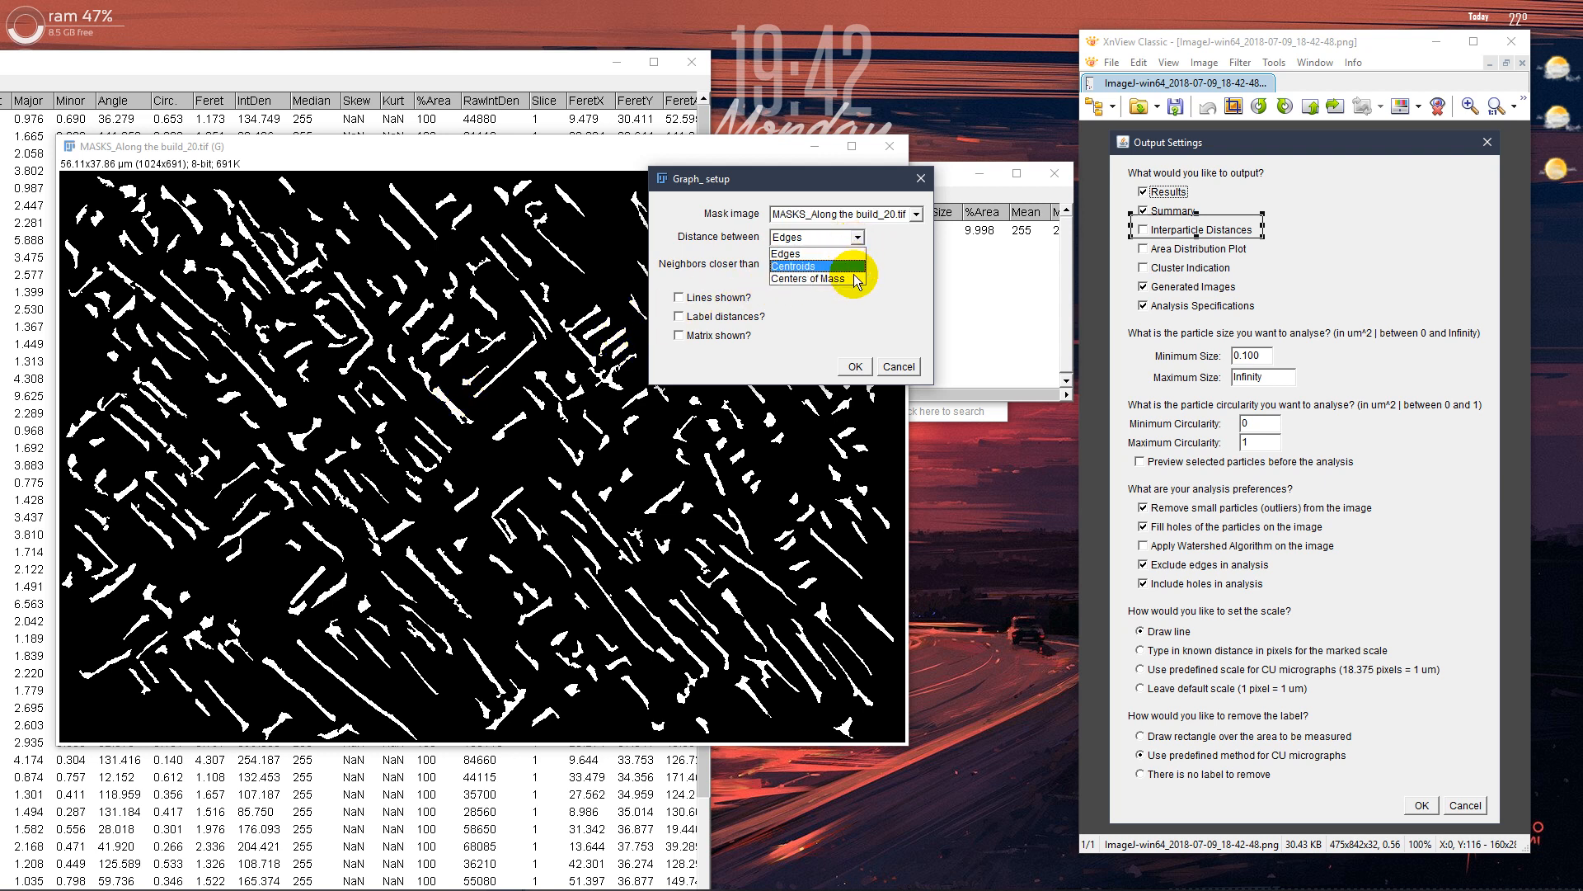
click(859, 237)
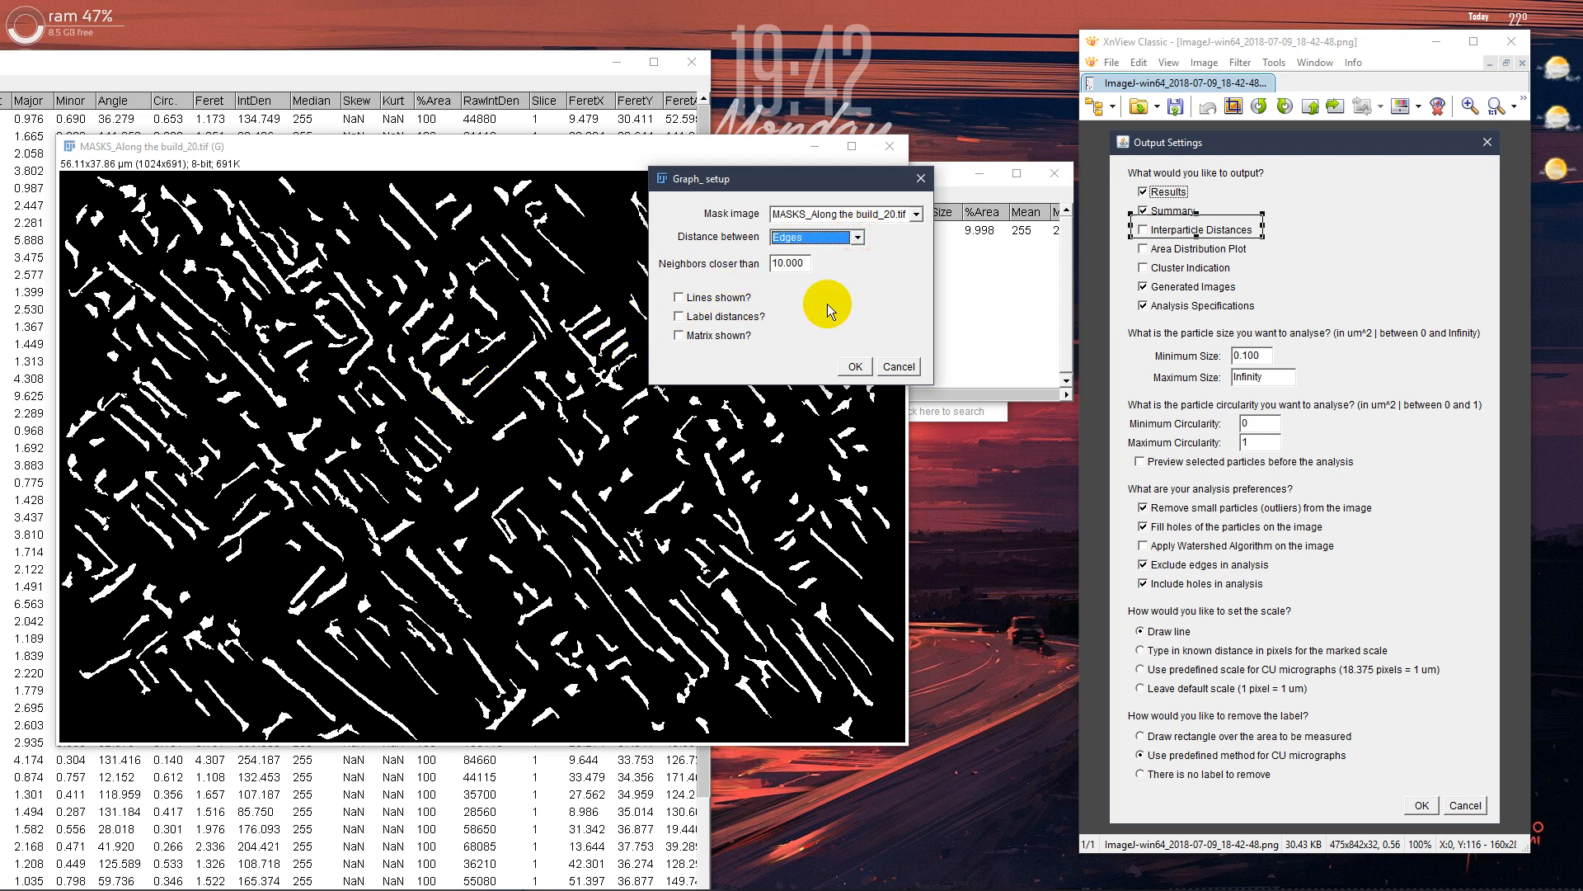
double_click(804, 263)
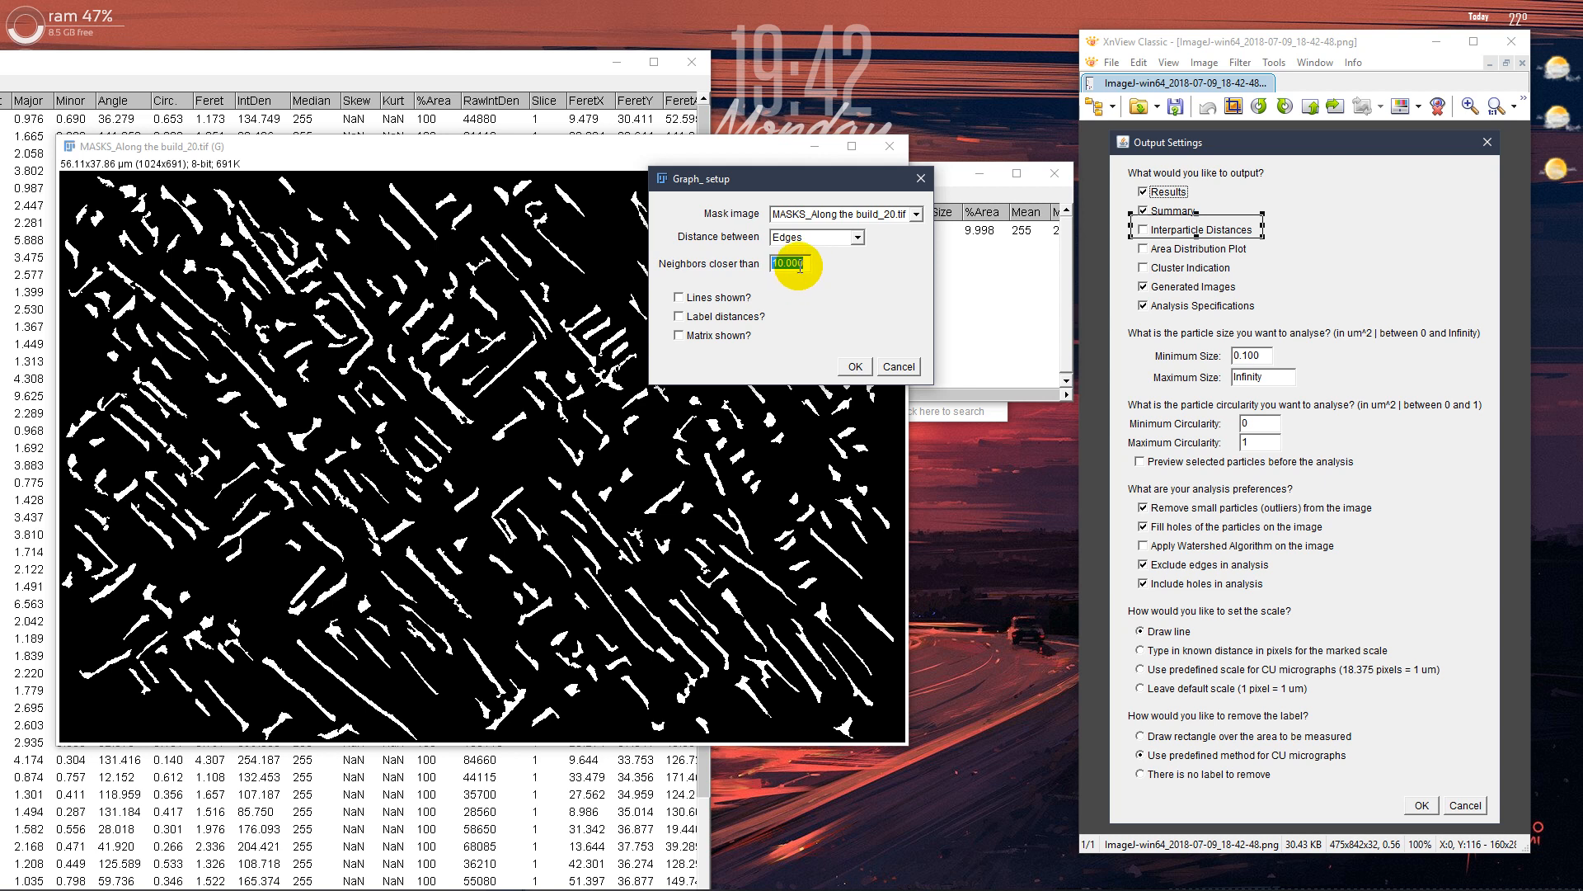
text(1)
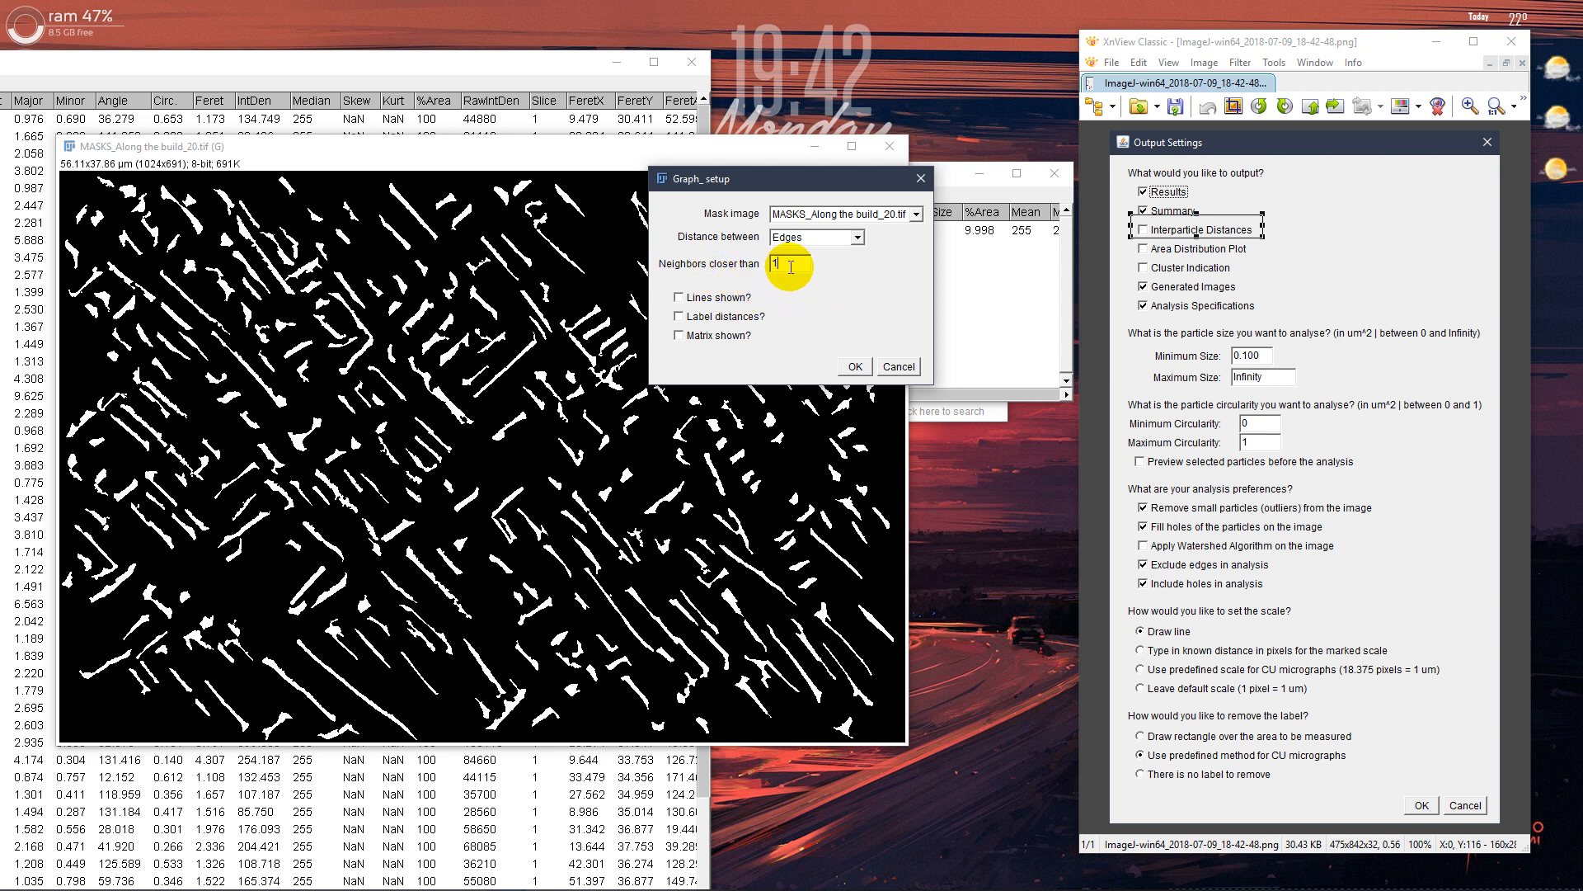
click(707, 300)
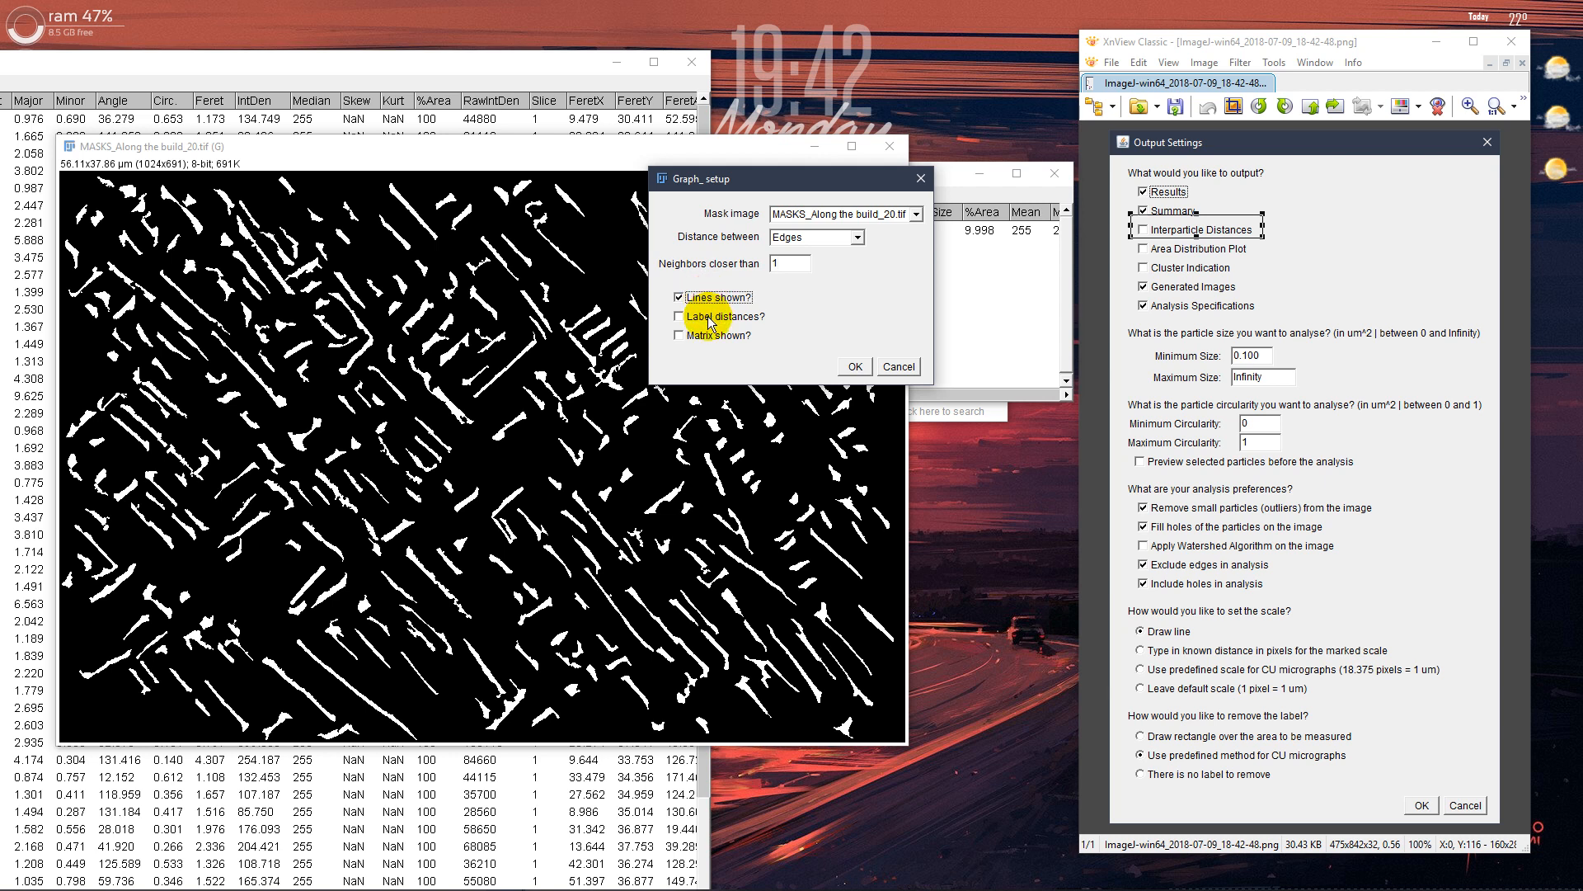
click(707, 319)
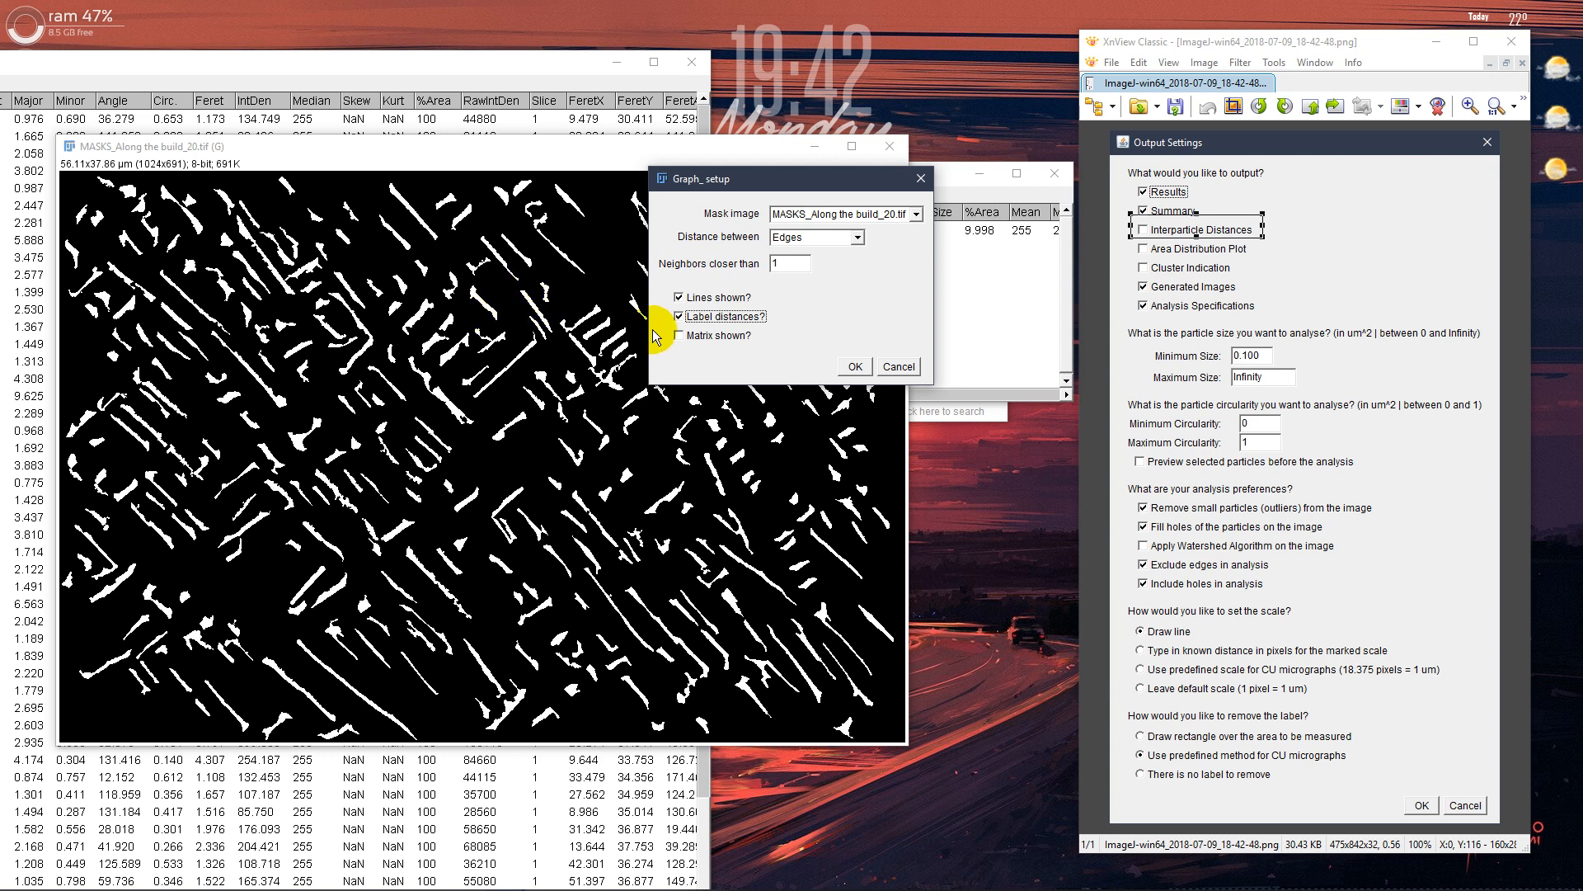
click(705, 336)
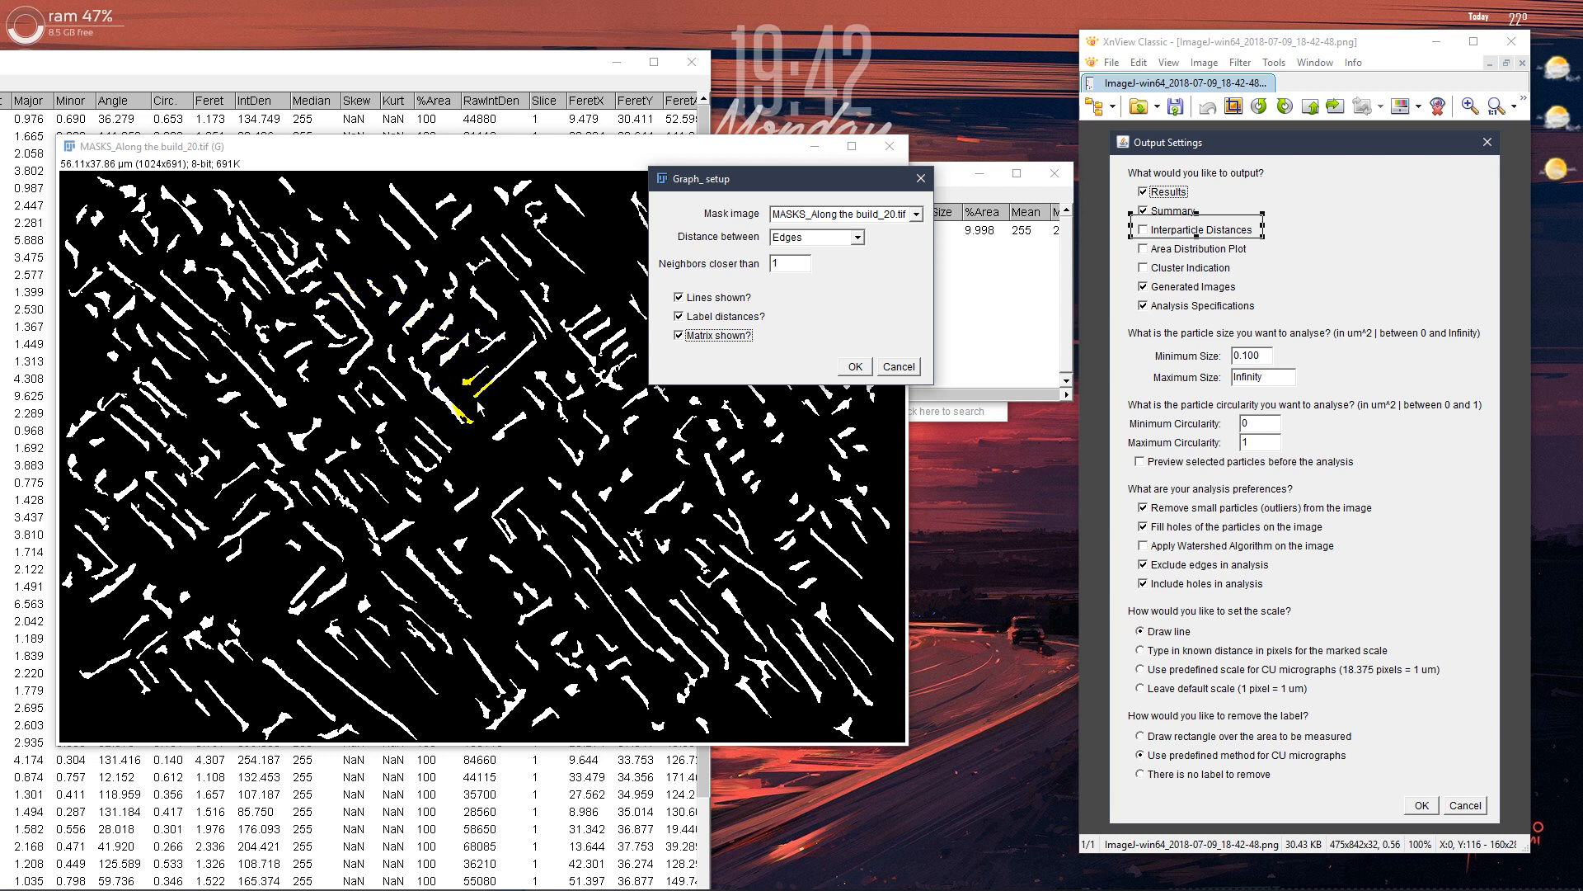
click(858, 367)
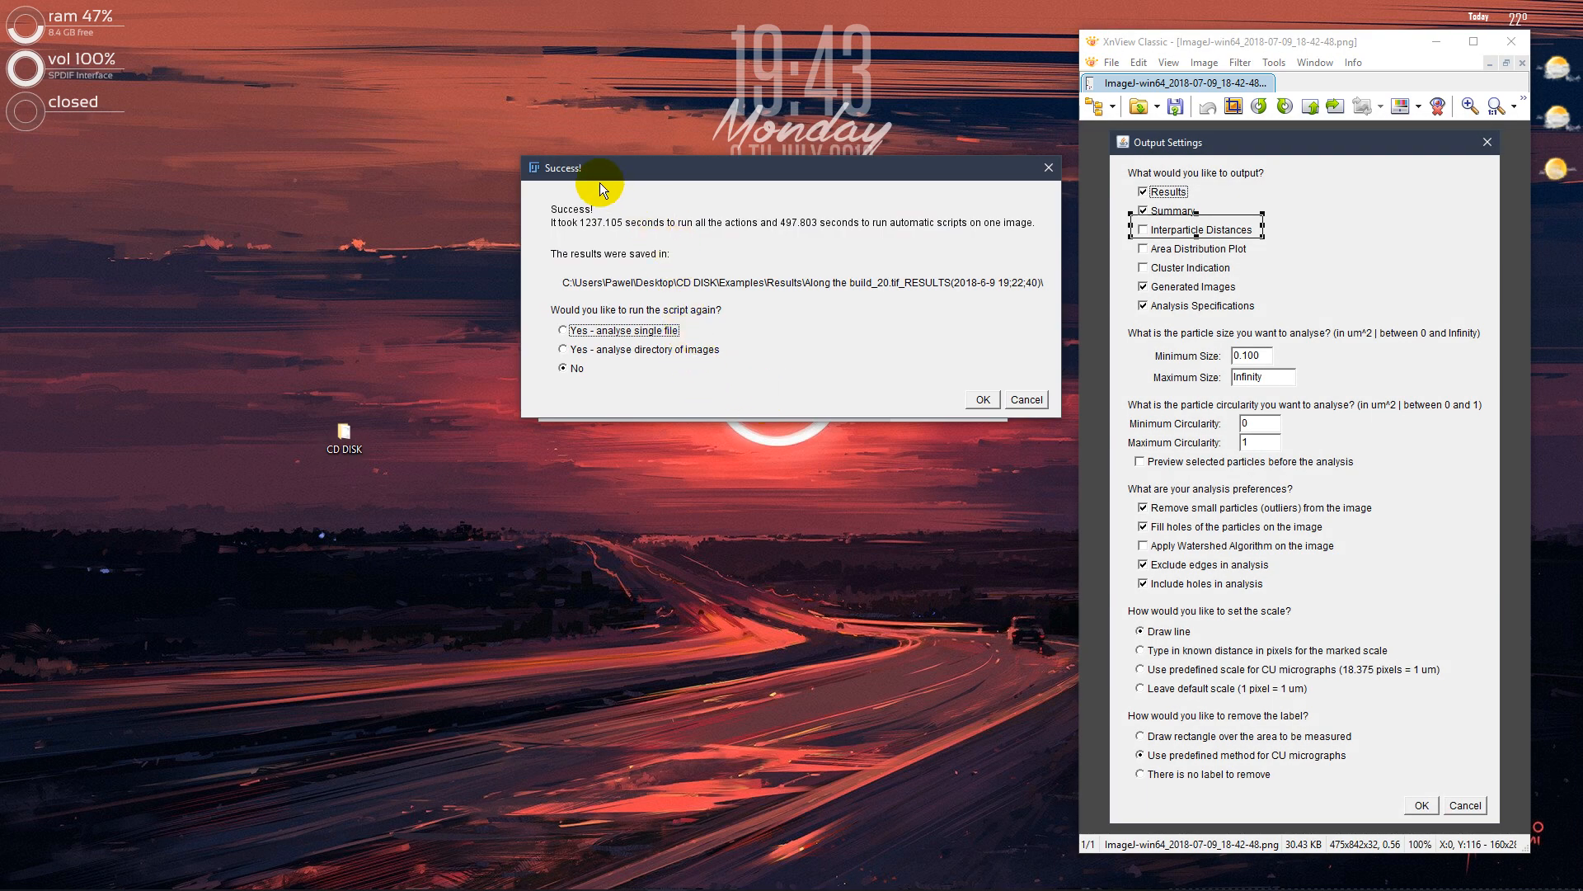
Choose to run the script again on a directory of images and confirm
drag(587, 170, 545, 291)
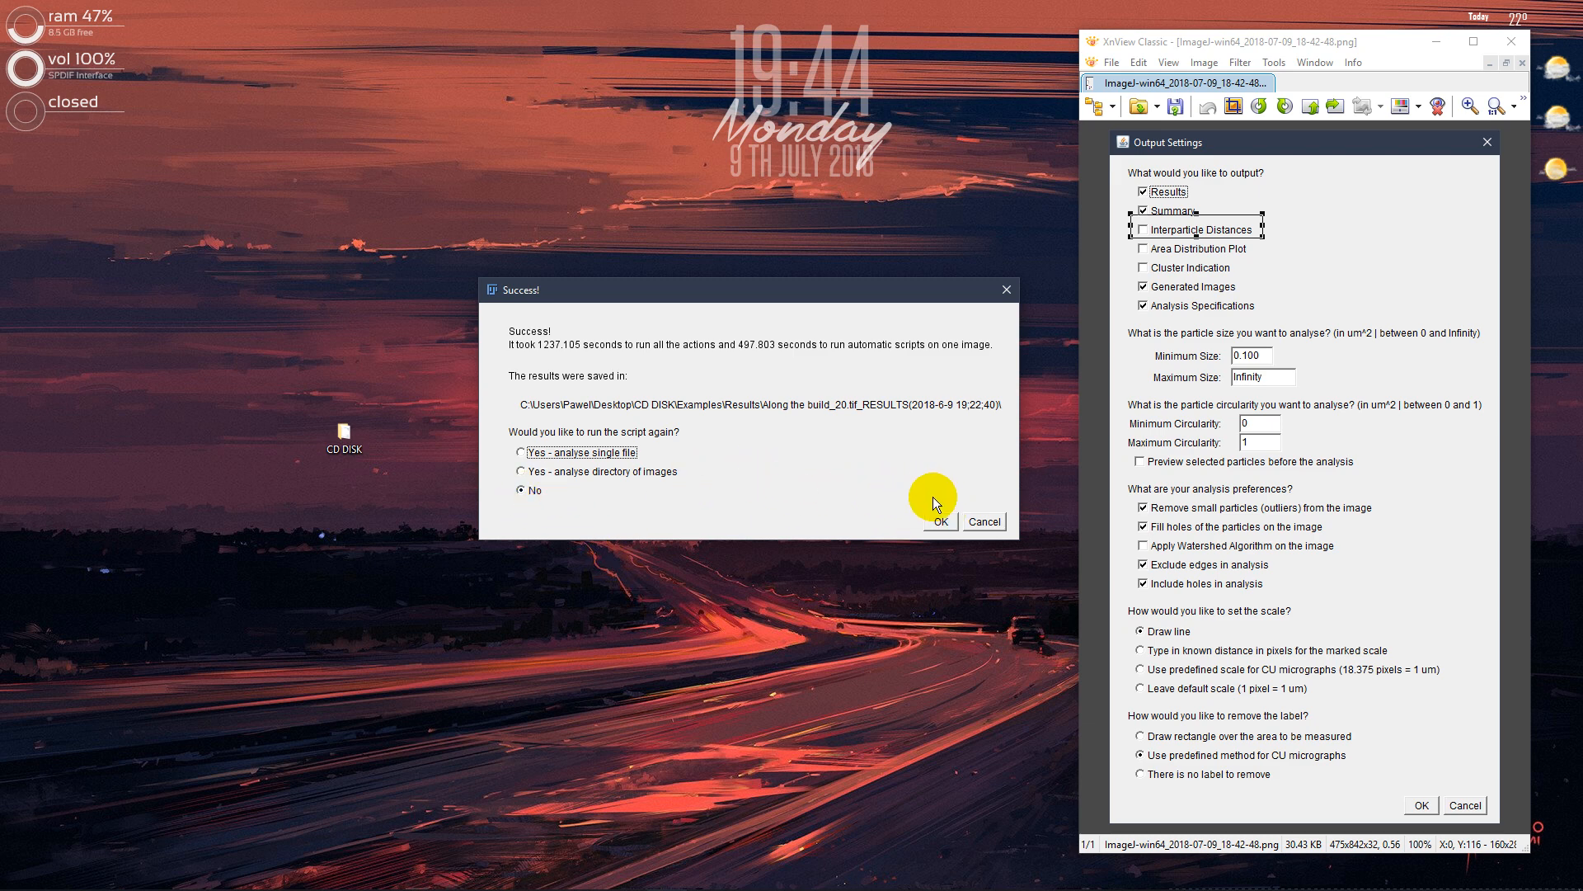
click(578, 473)
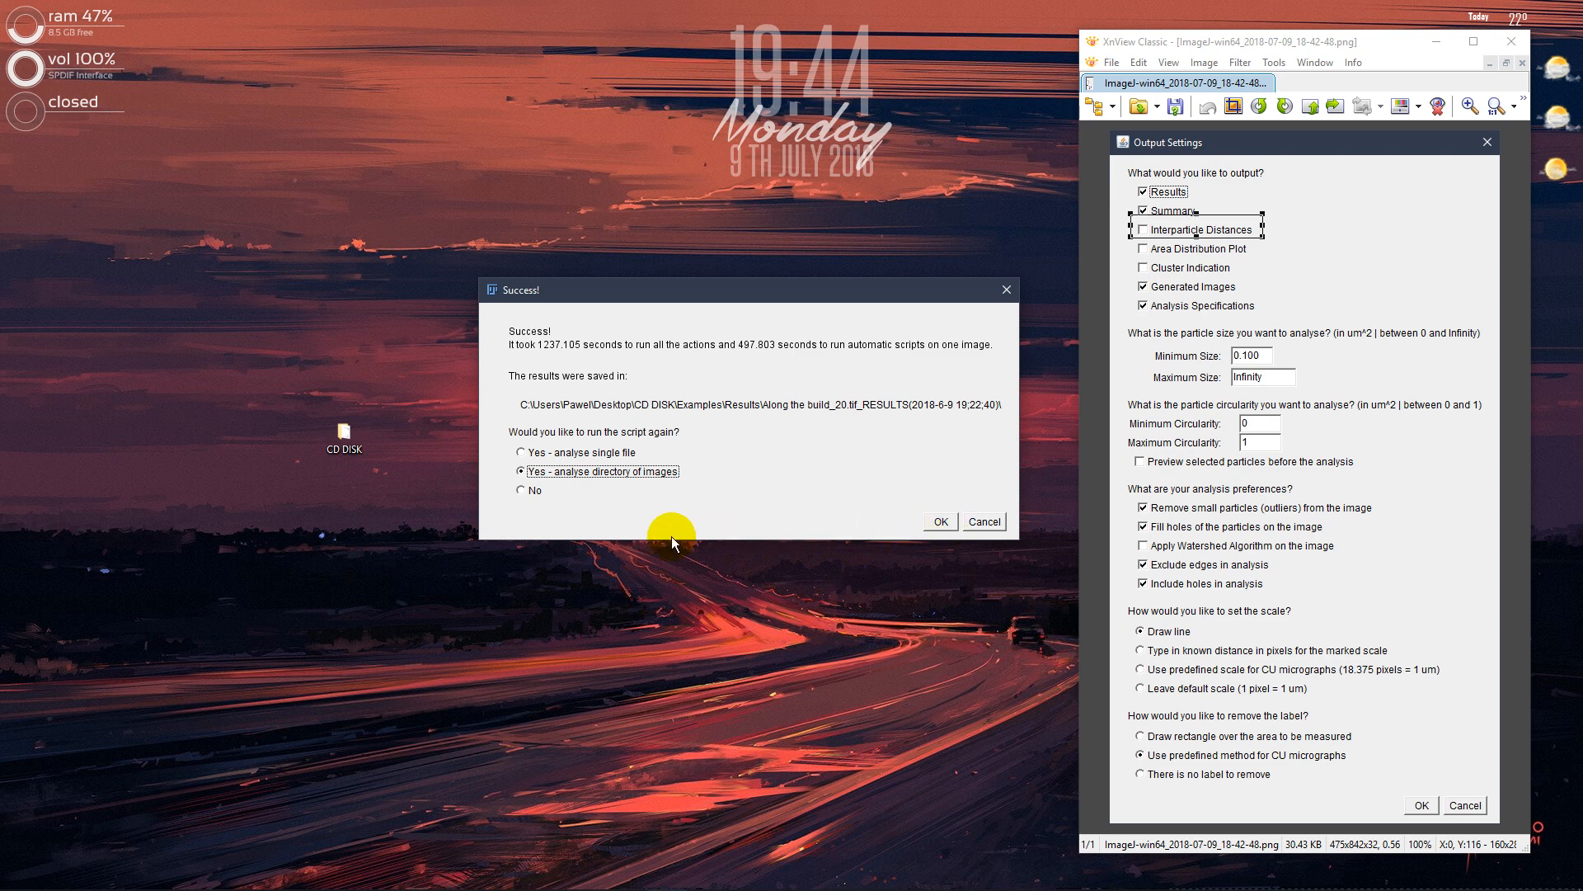
click(935, 518)
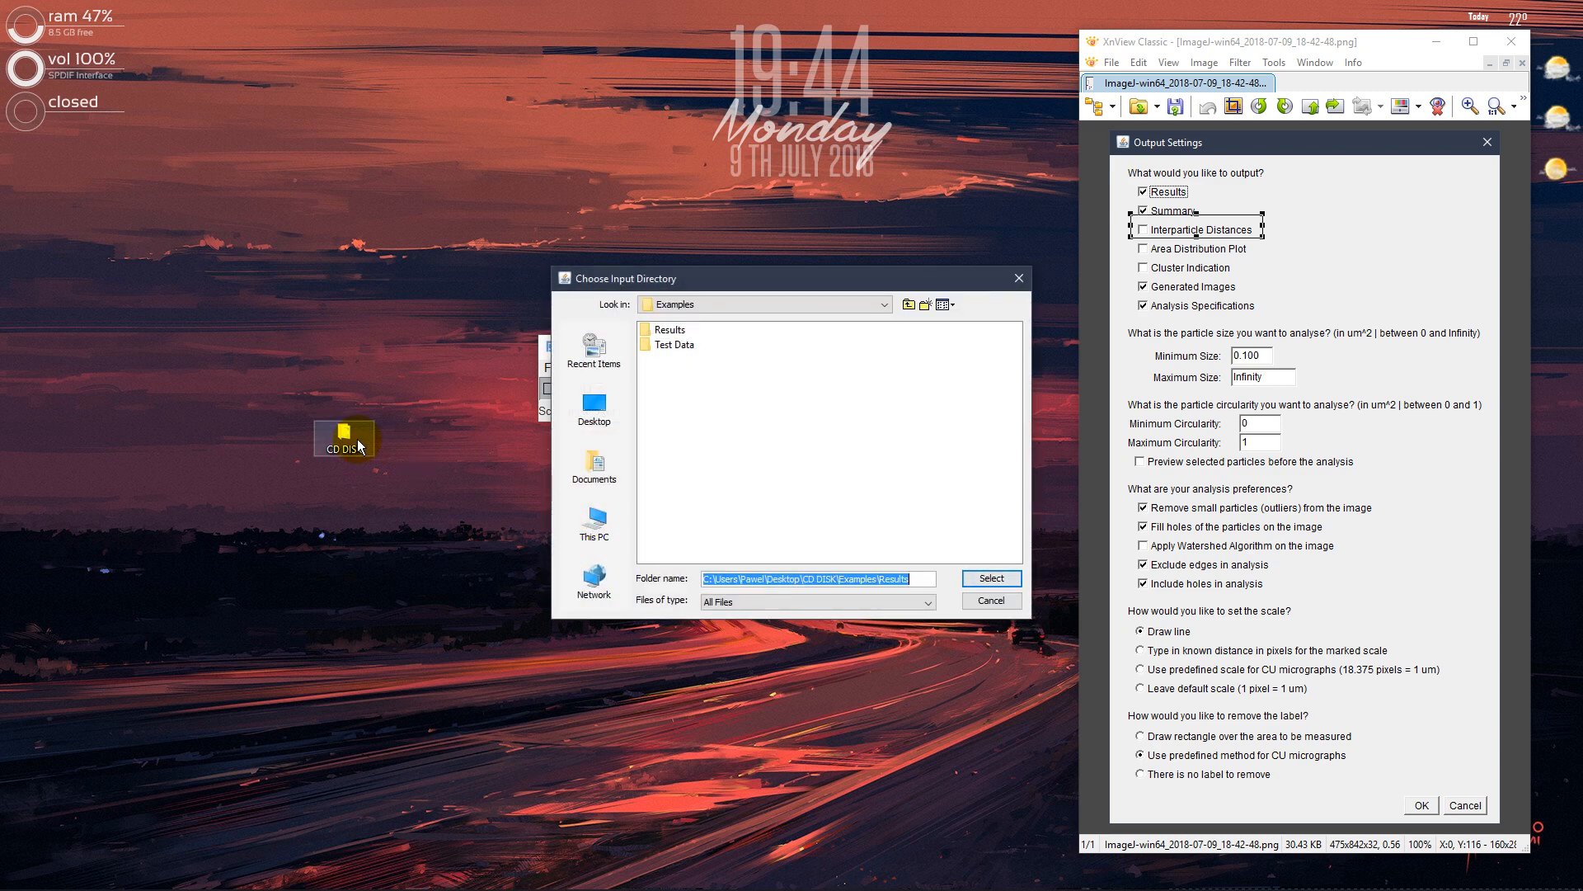
Open the Along the build_20.tif results folder under Examples > Results in the CD DISK folder on the desktop
double_click(349, 437)
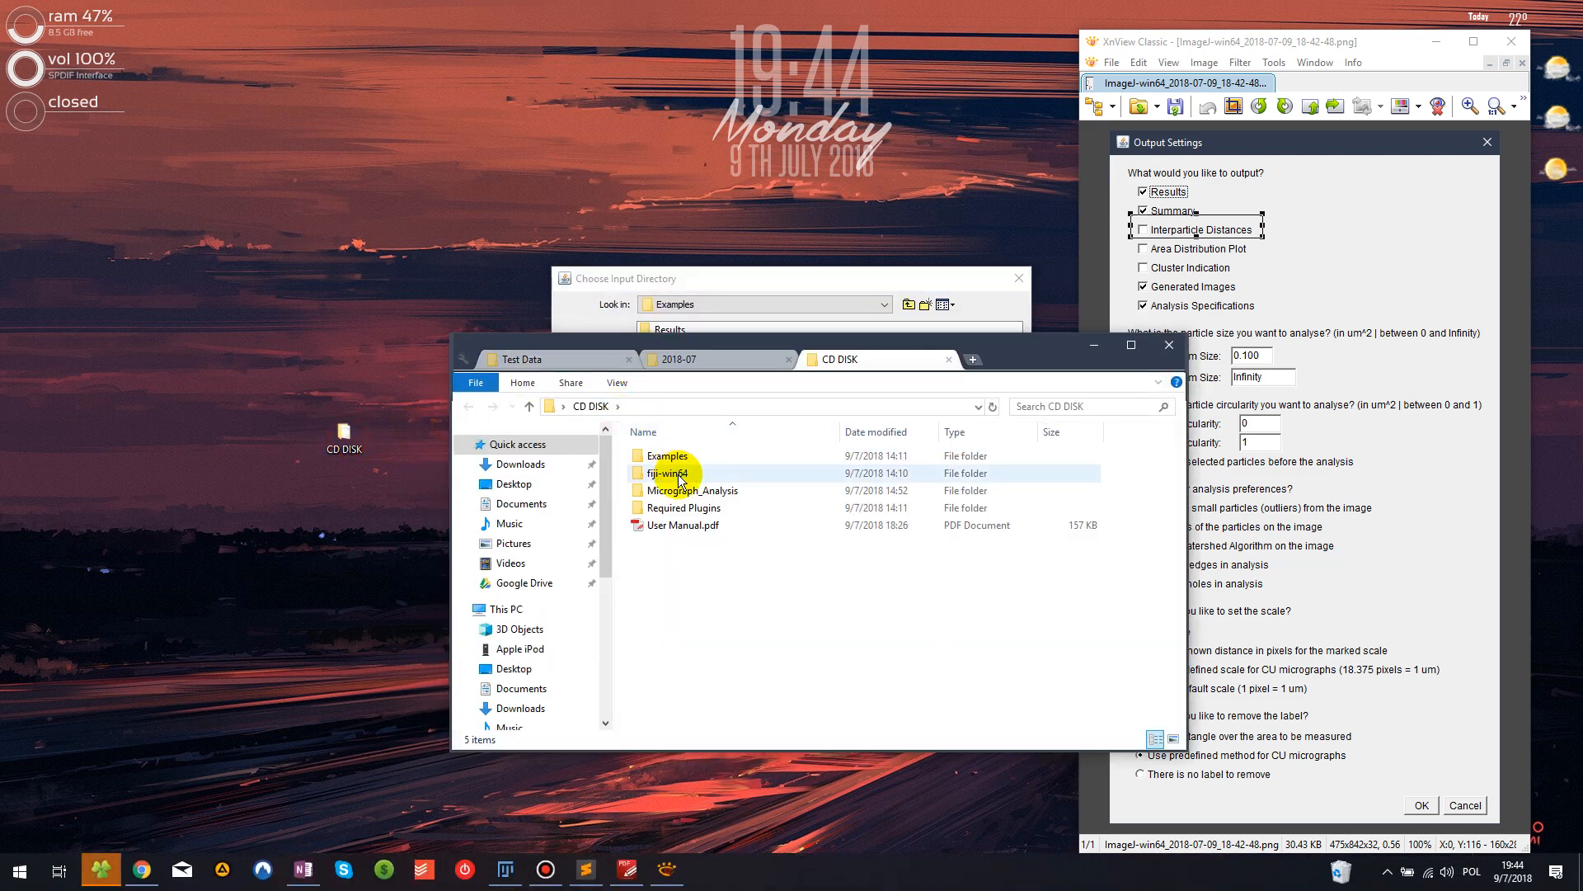
double_click(679, 477)
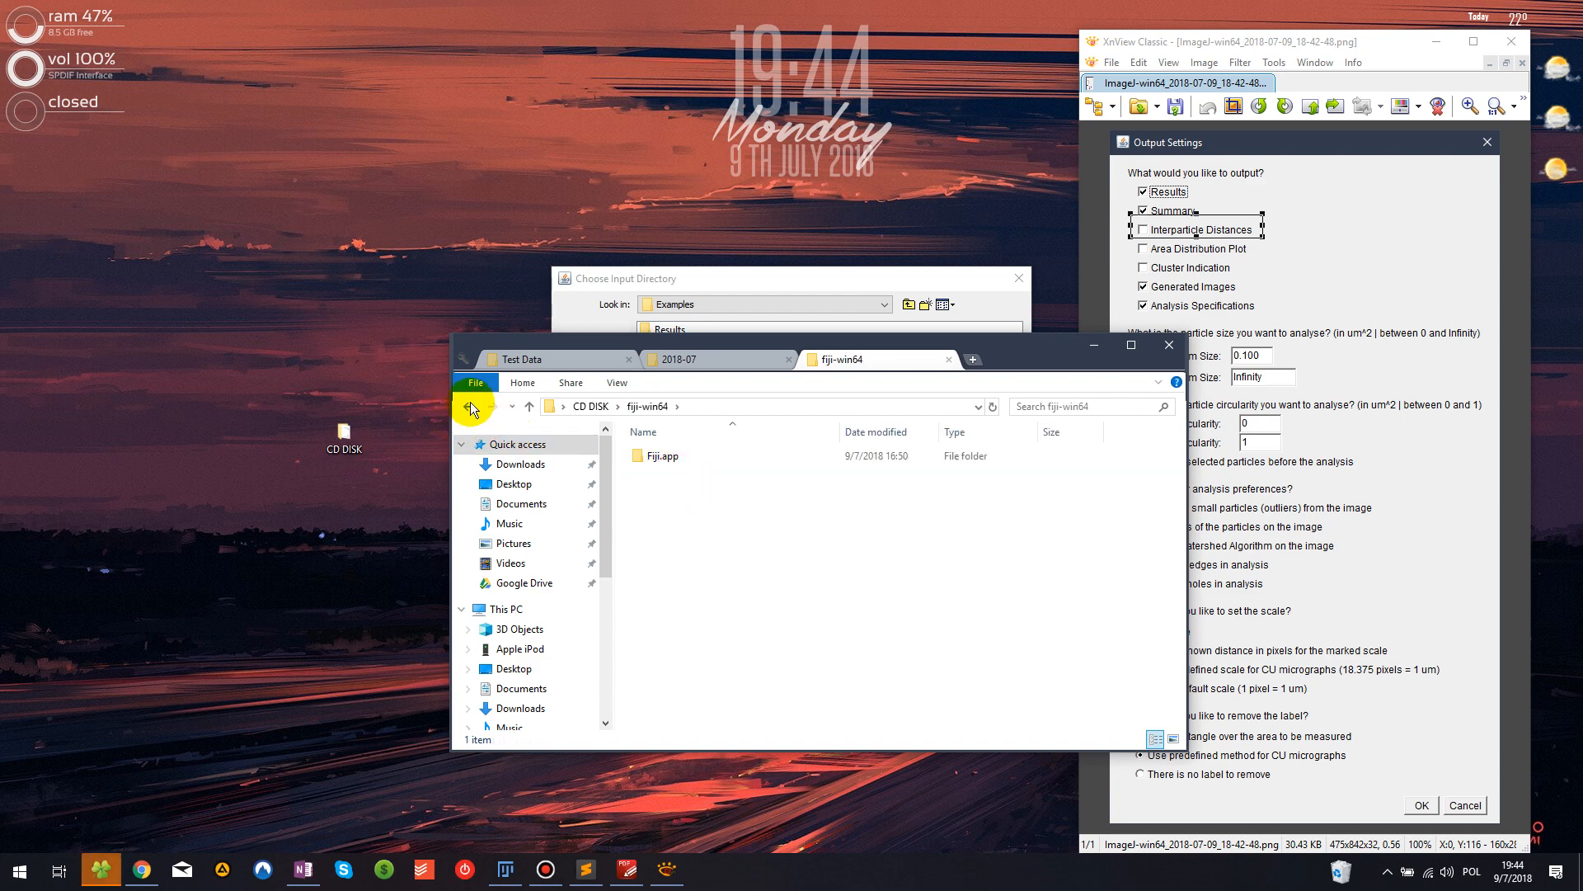
click(470, 409)
double_click(651, 456)
double_click(672, 460)
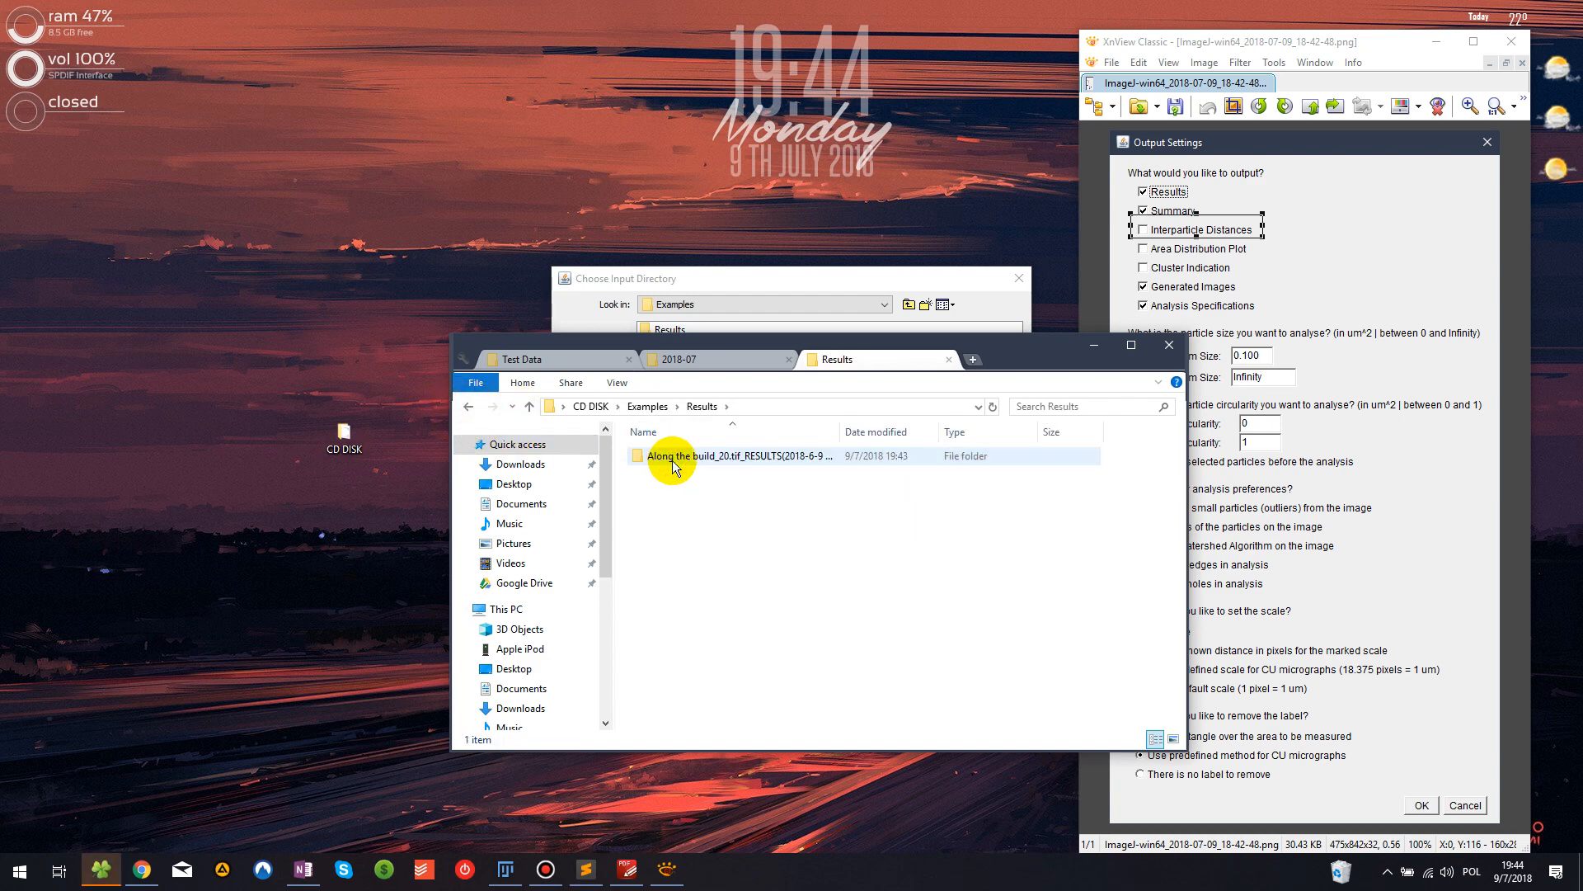
double_click(839, 432)
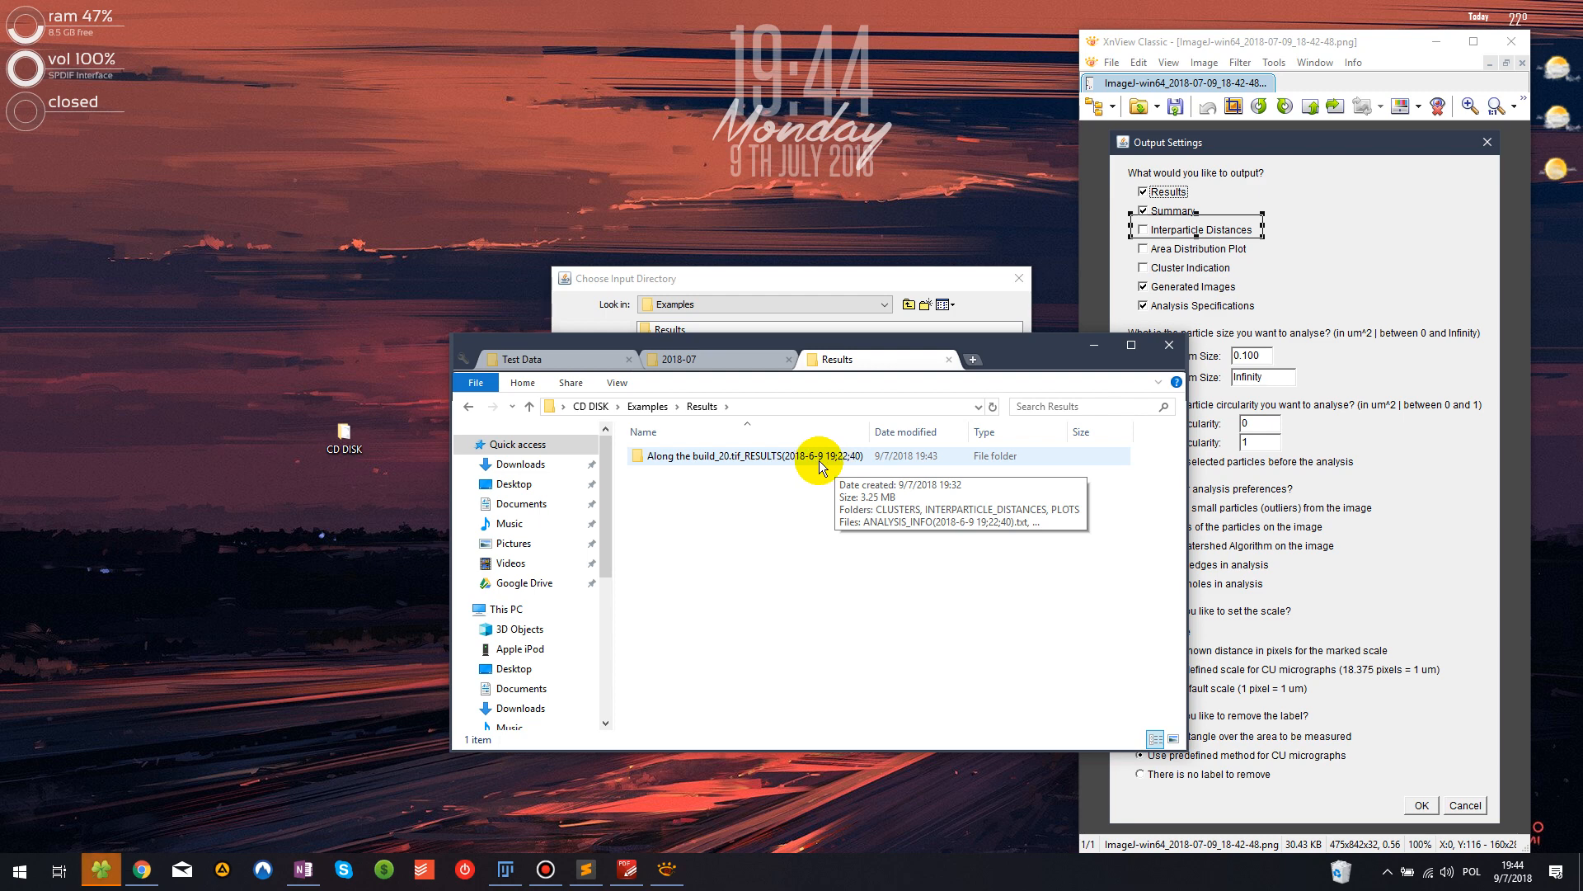
double_click(793, 460)
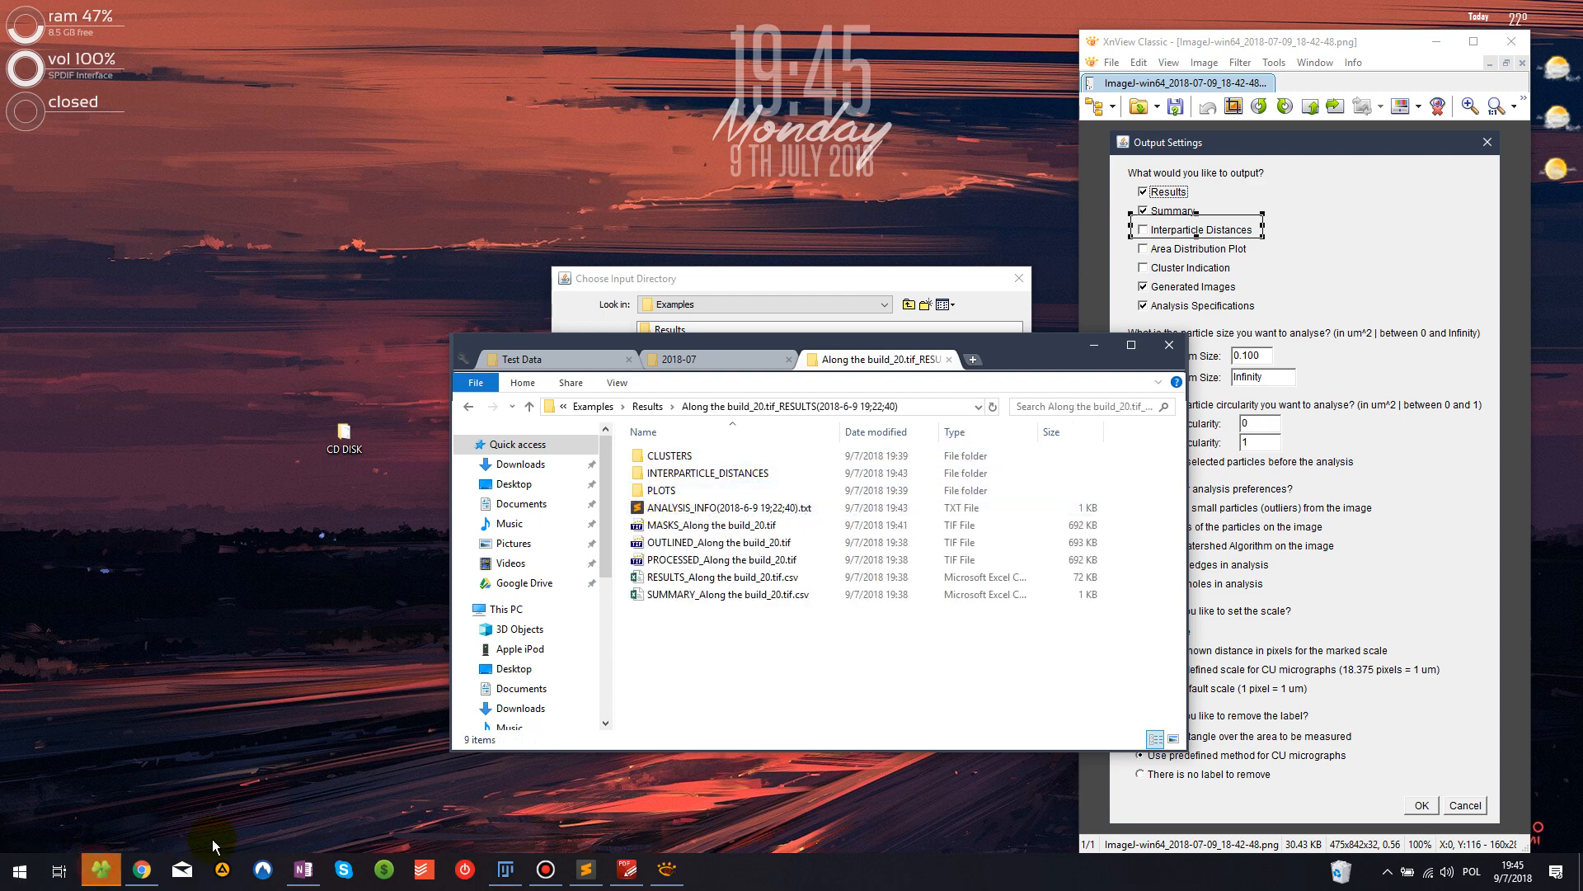
Place the results folder beside the Output Settings picture and point out its RESULTS, SUMMARY and MASKS files
drag(1040, 354, 935, 224)
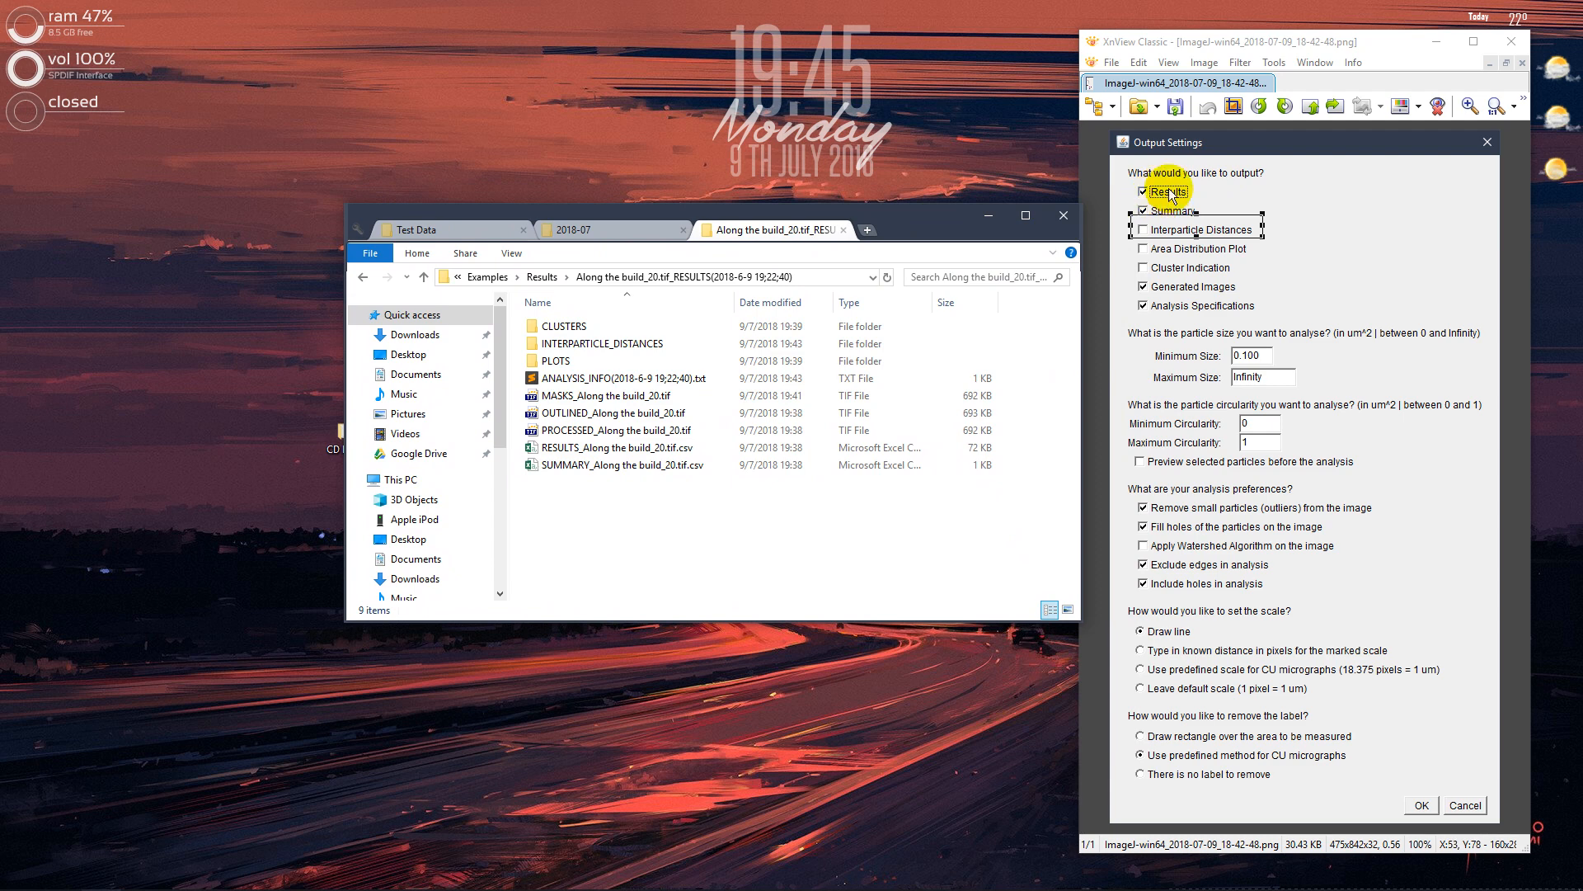
click(631, 451)
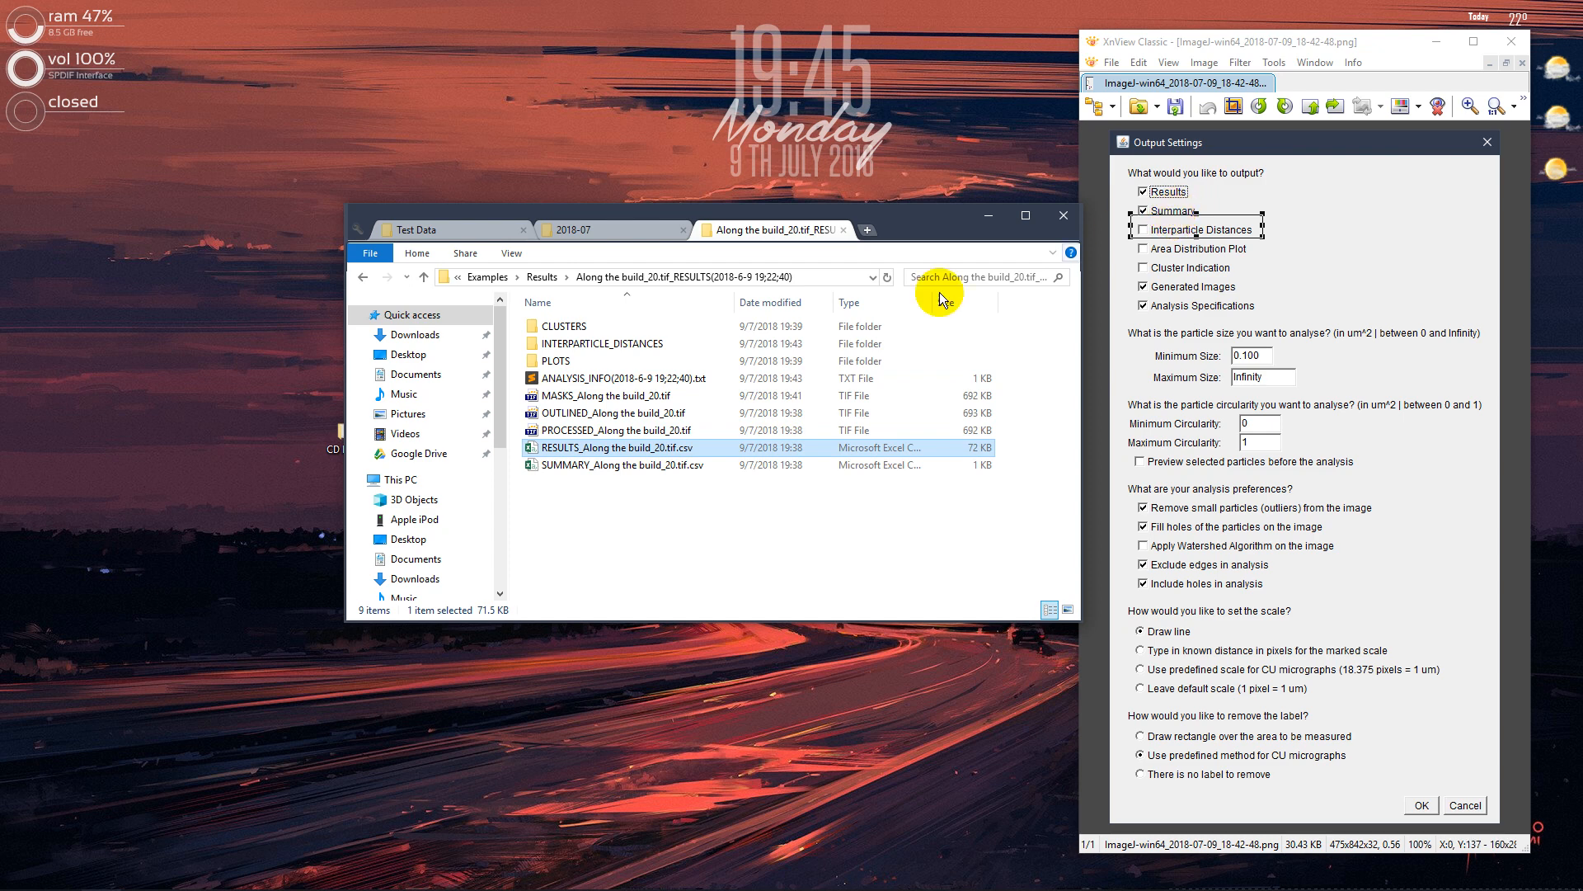
click(645, 464)
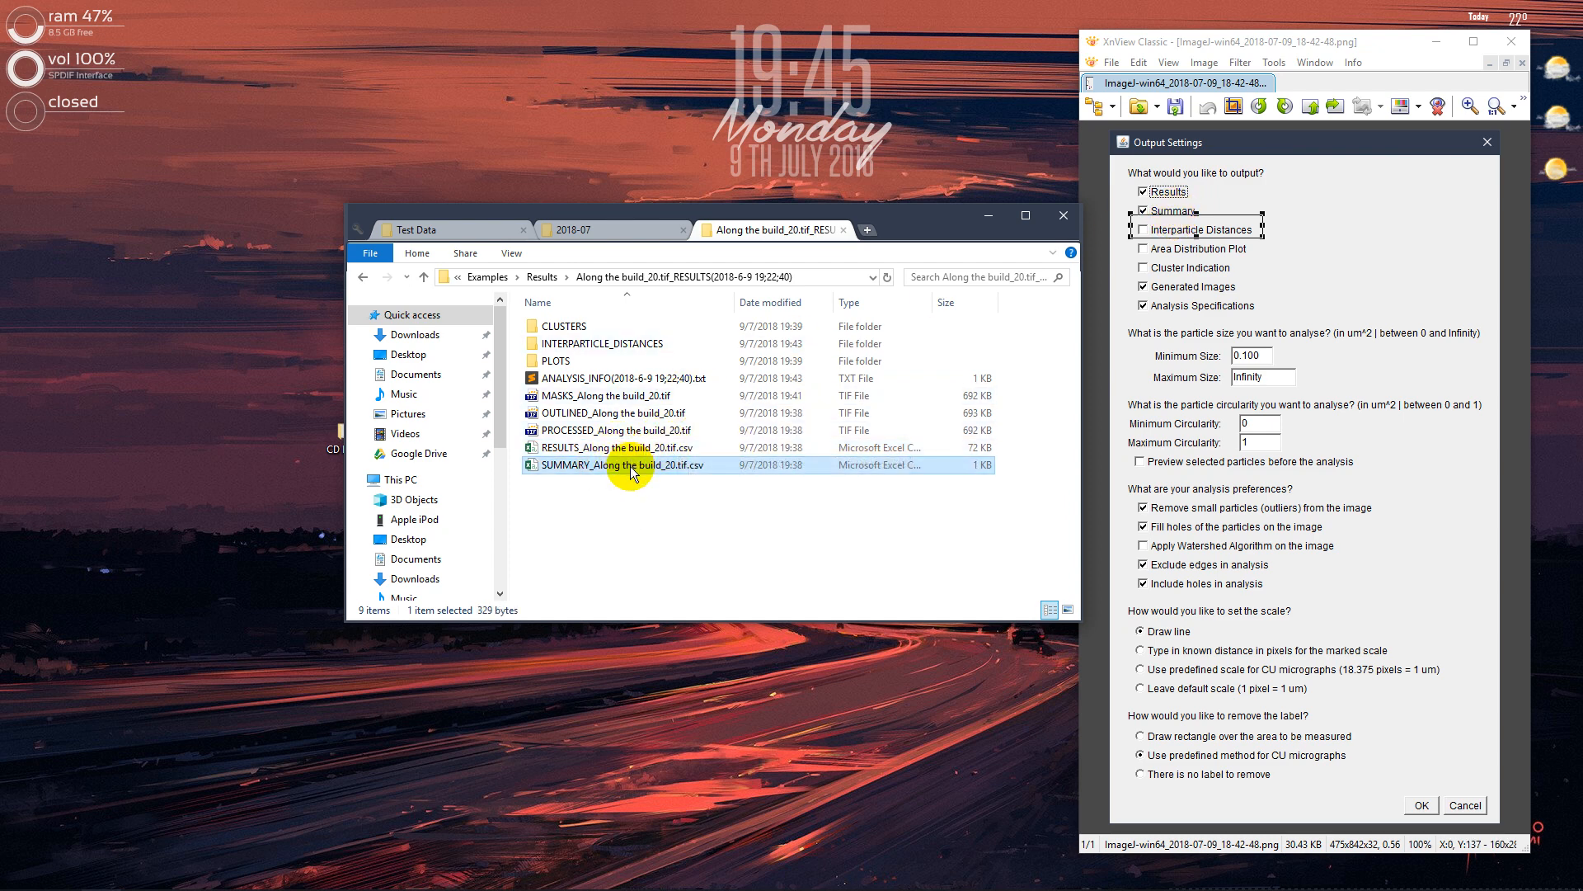
click(557, 399)
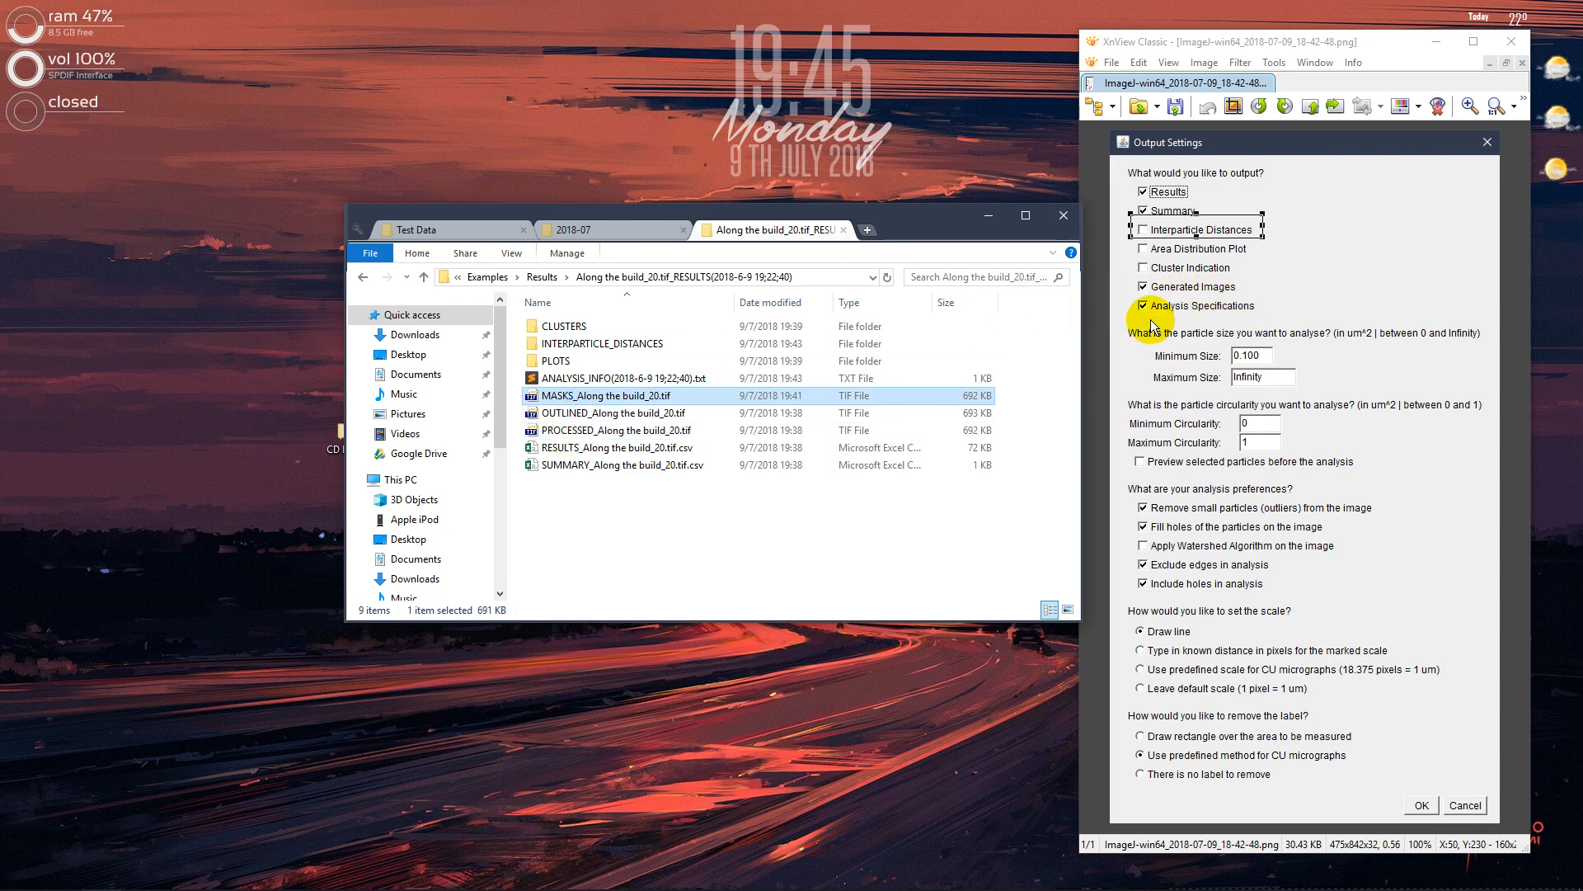
Open the ANALYSIS_INFO text file, review its date, input/output files, analysis preferences and running time, and minimize it
click(618, 381)
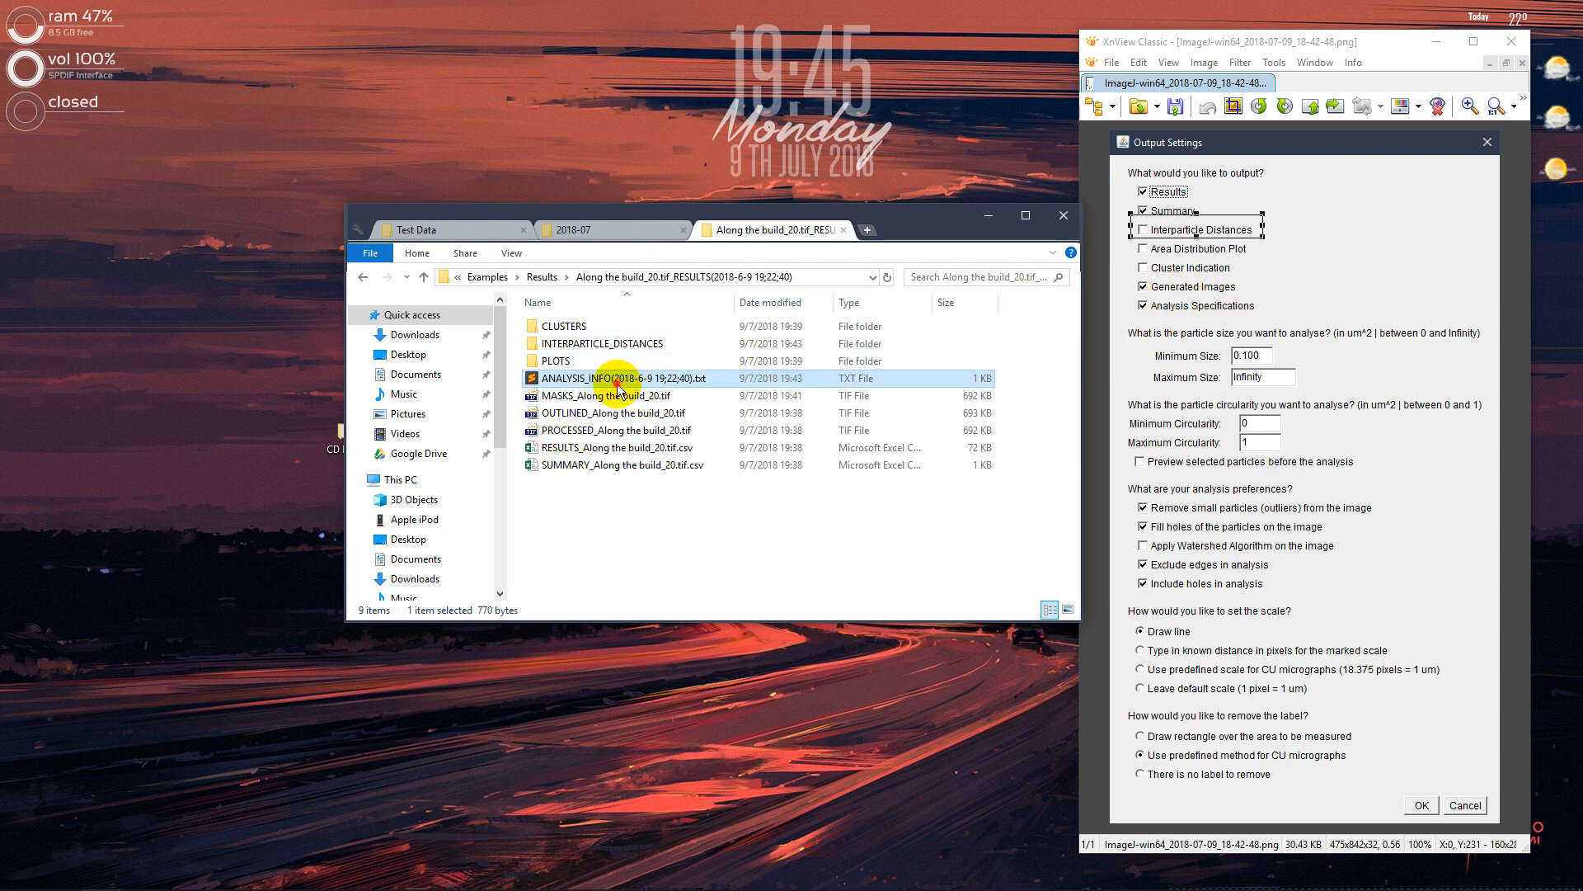
drag(777, 168, 838, 3)
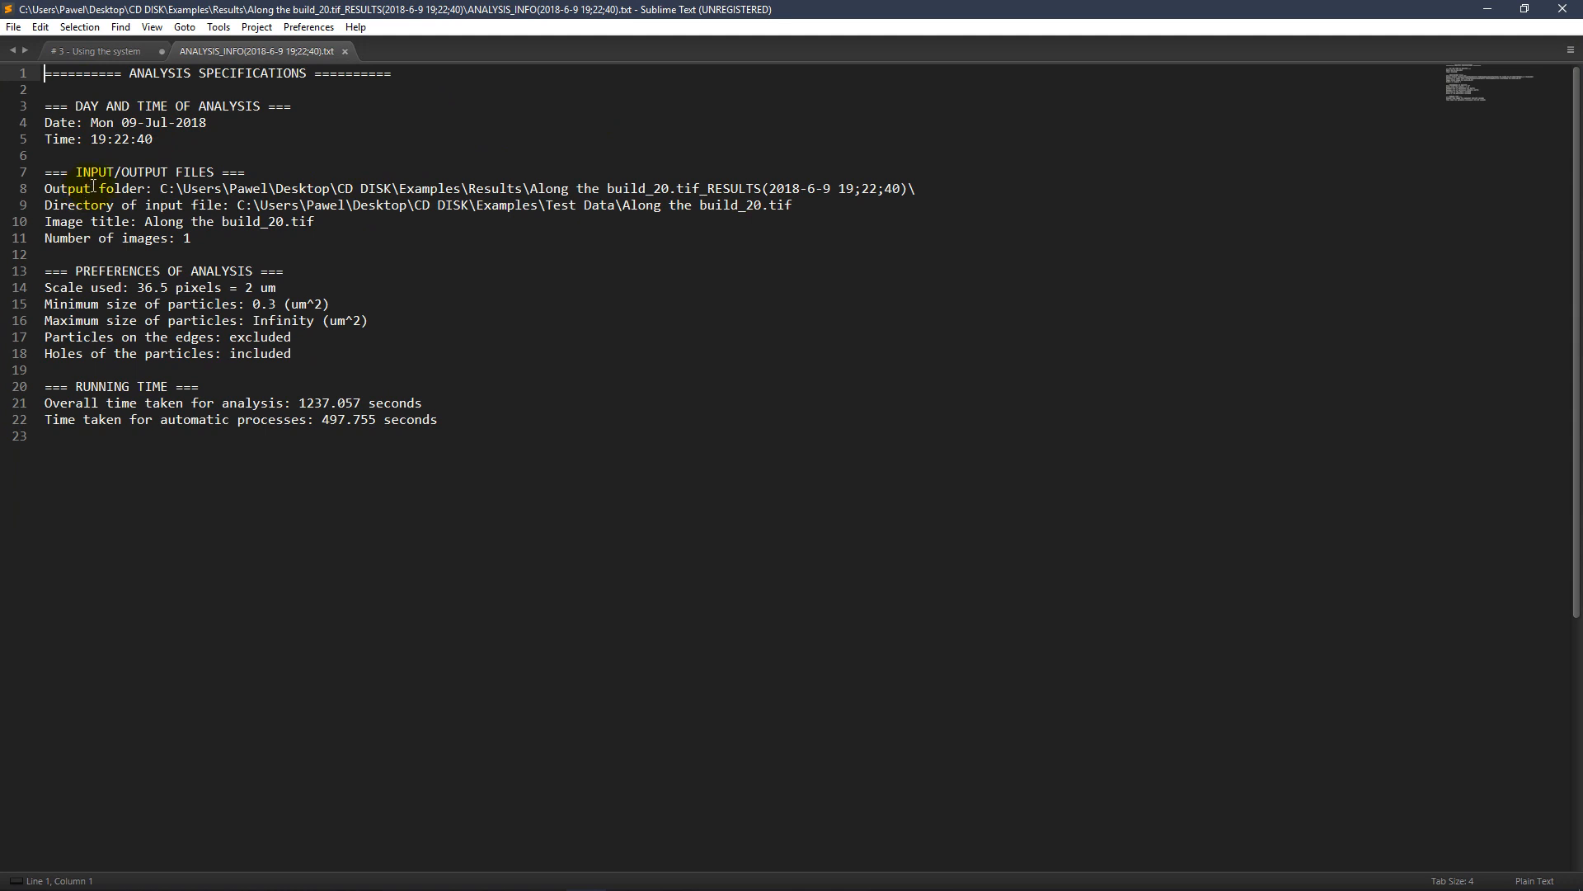
drag(97, 188, 855, 208)
drag(963, 191, 37, 191)
drag(193, 239, 51, 239)
drag(169, 150, 42, 126)
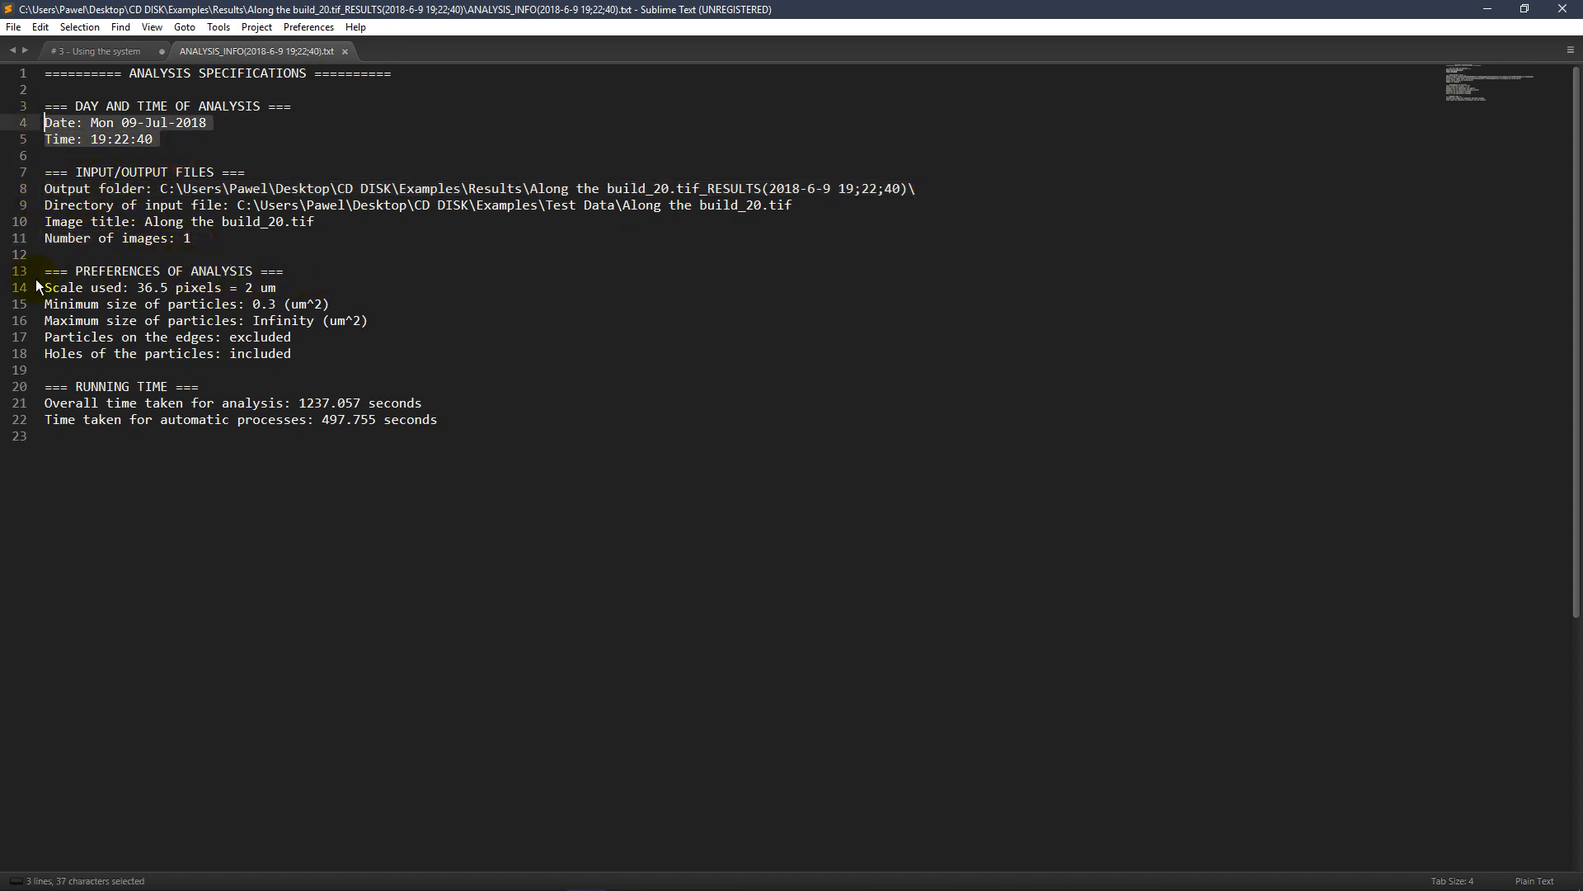
drag(46, 285, 352, 318)
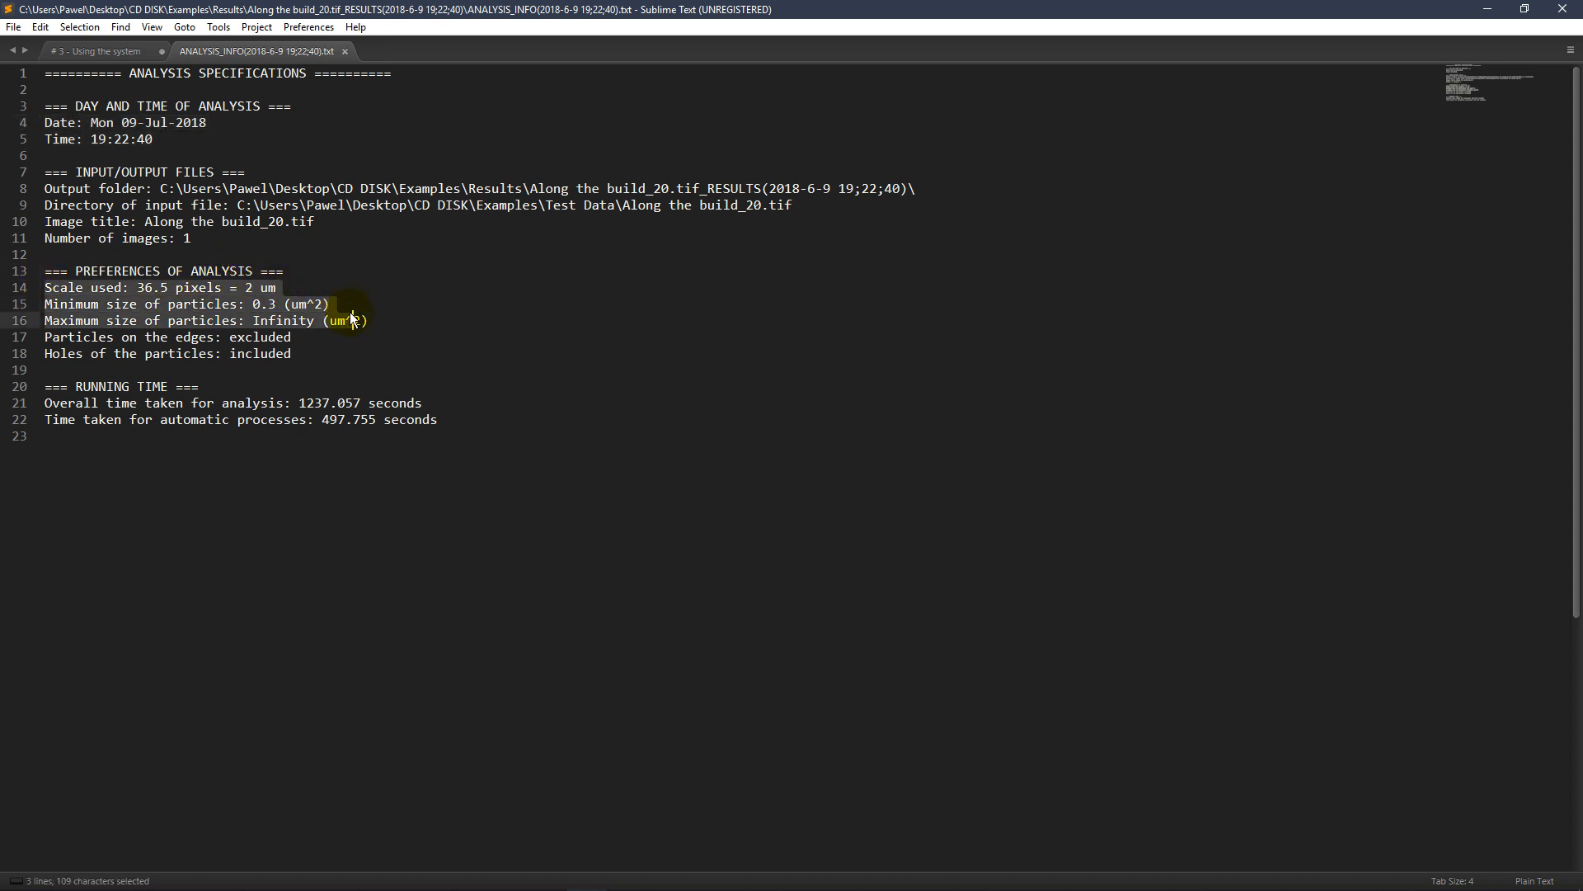
drag(475, 429, 224, 403)
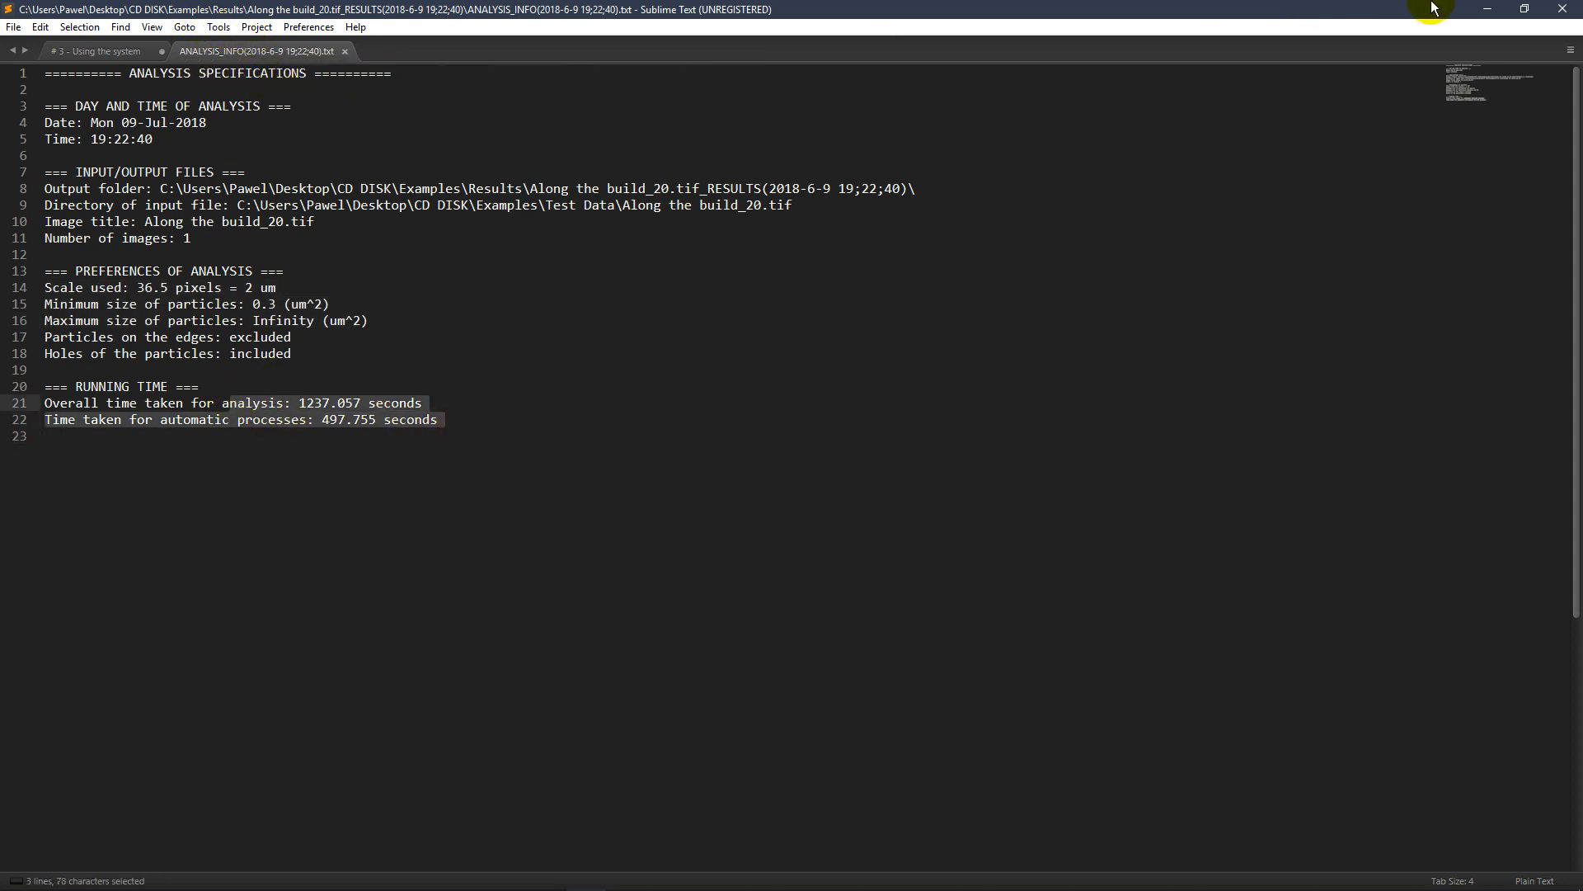
click(1487, 9)
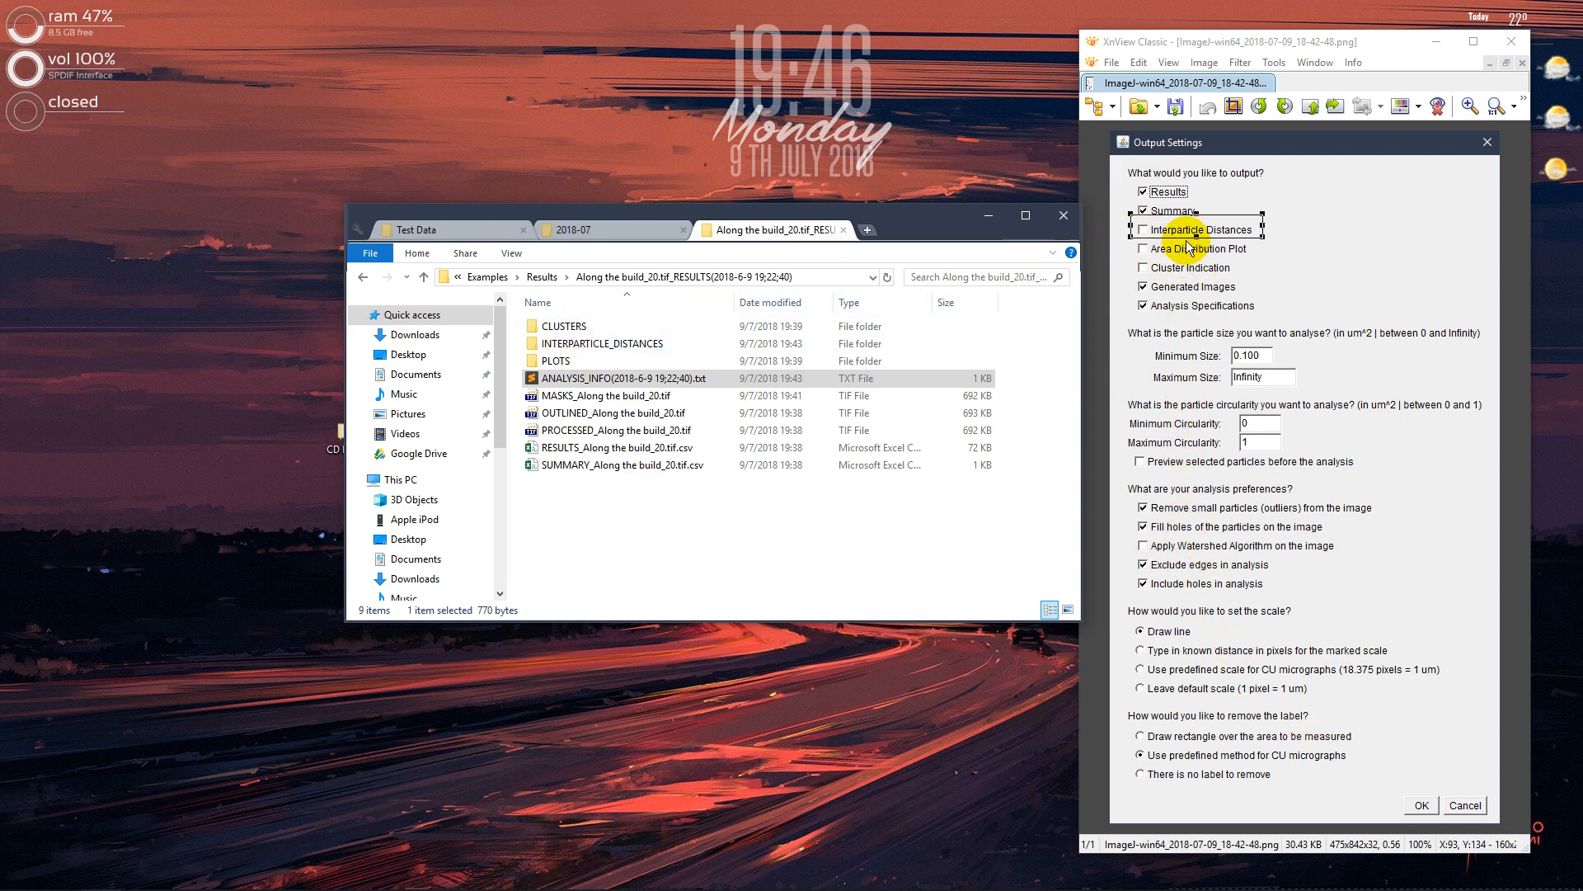
Open the CLUSTERS folder and view the CLUSTERED_Along the build_20.png image, closing it when done
click(587, 324)
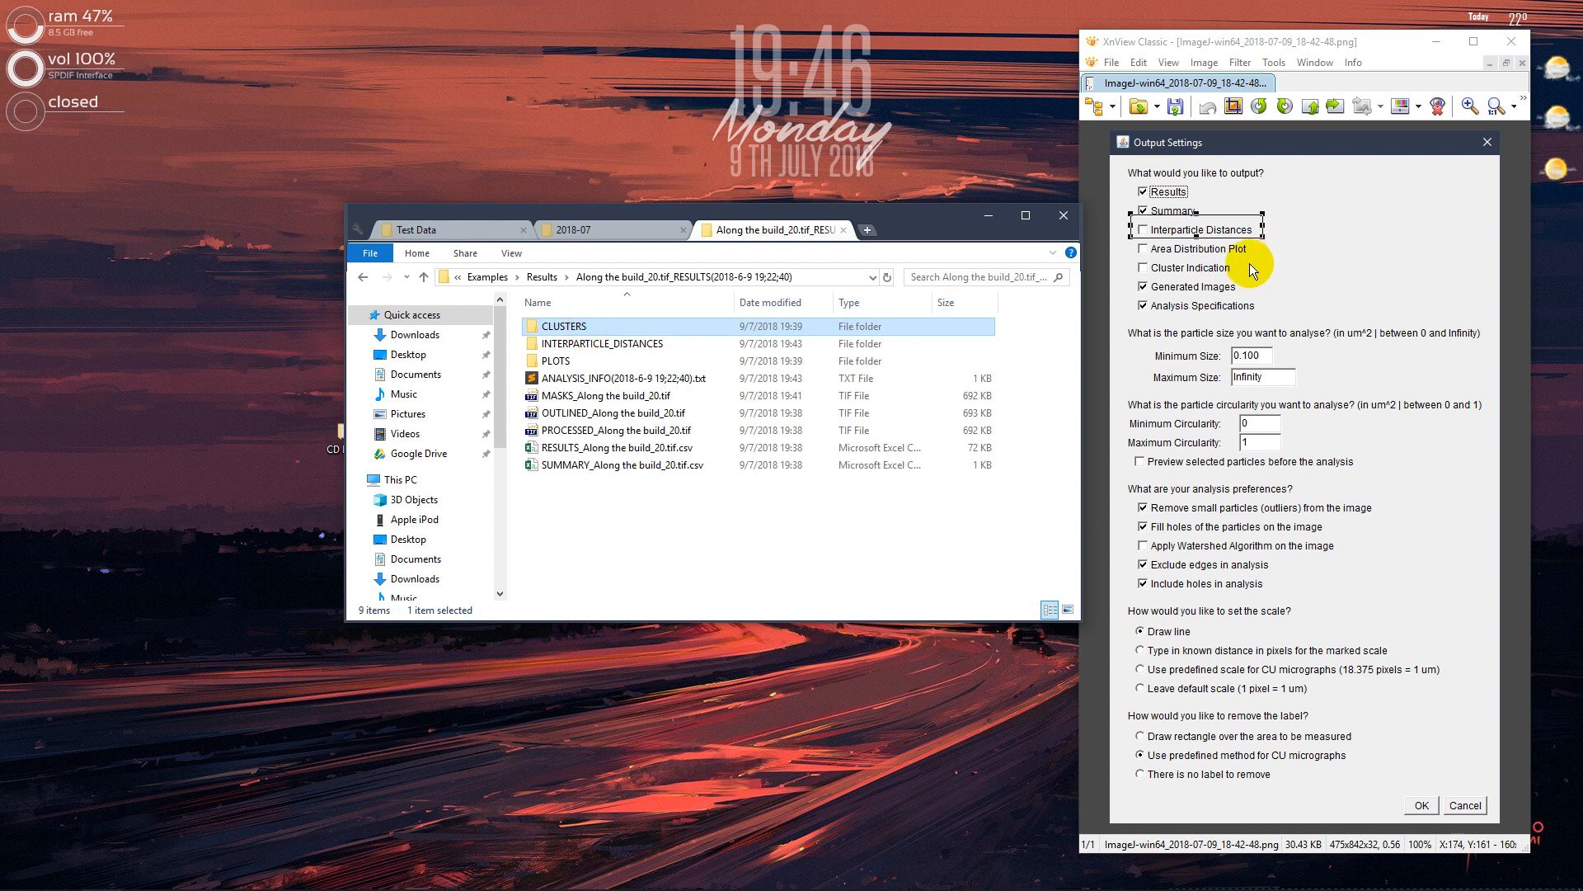
double_click(644, 325)
click(559, 349)
double_click(559, 349)
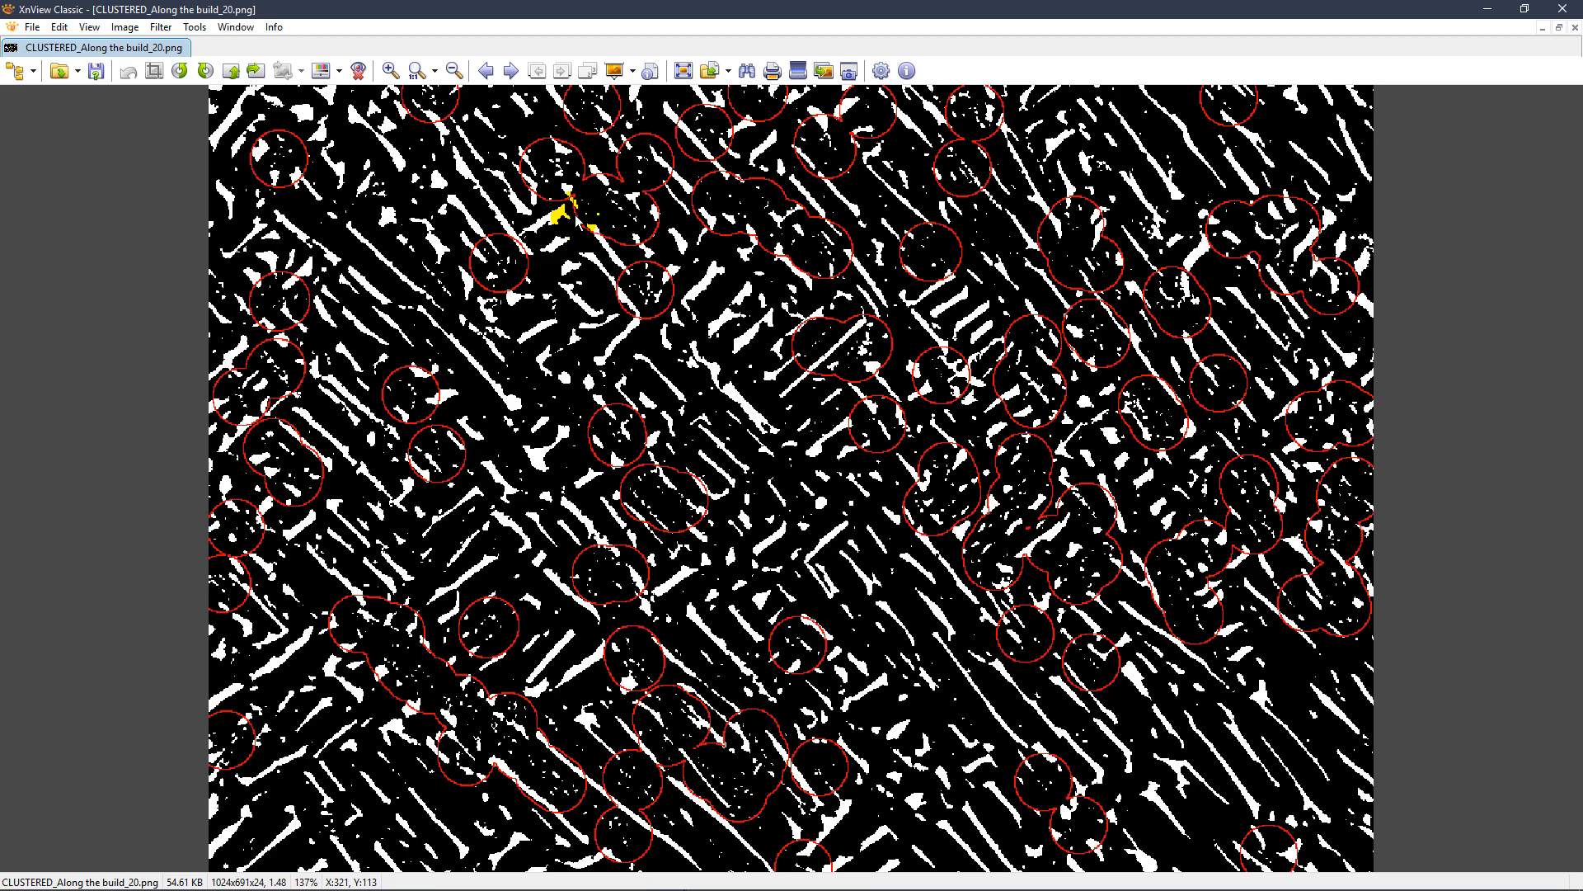
click(1562, 9)
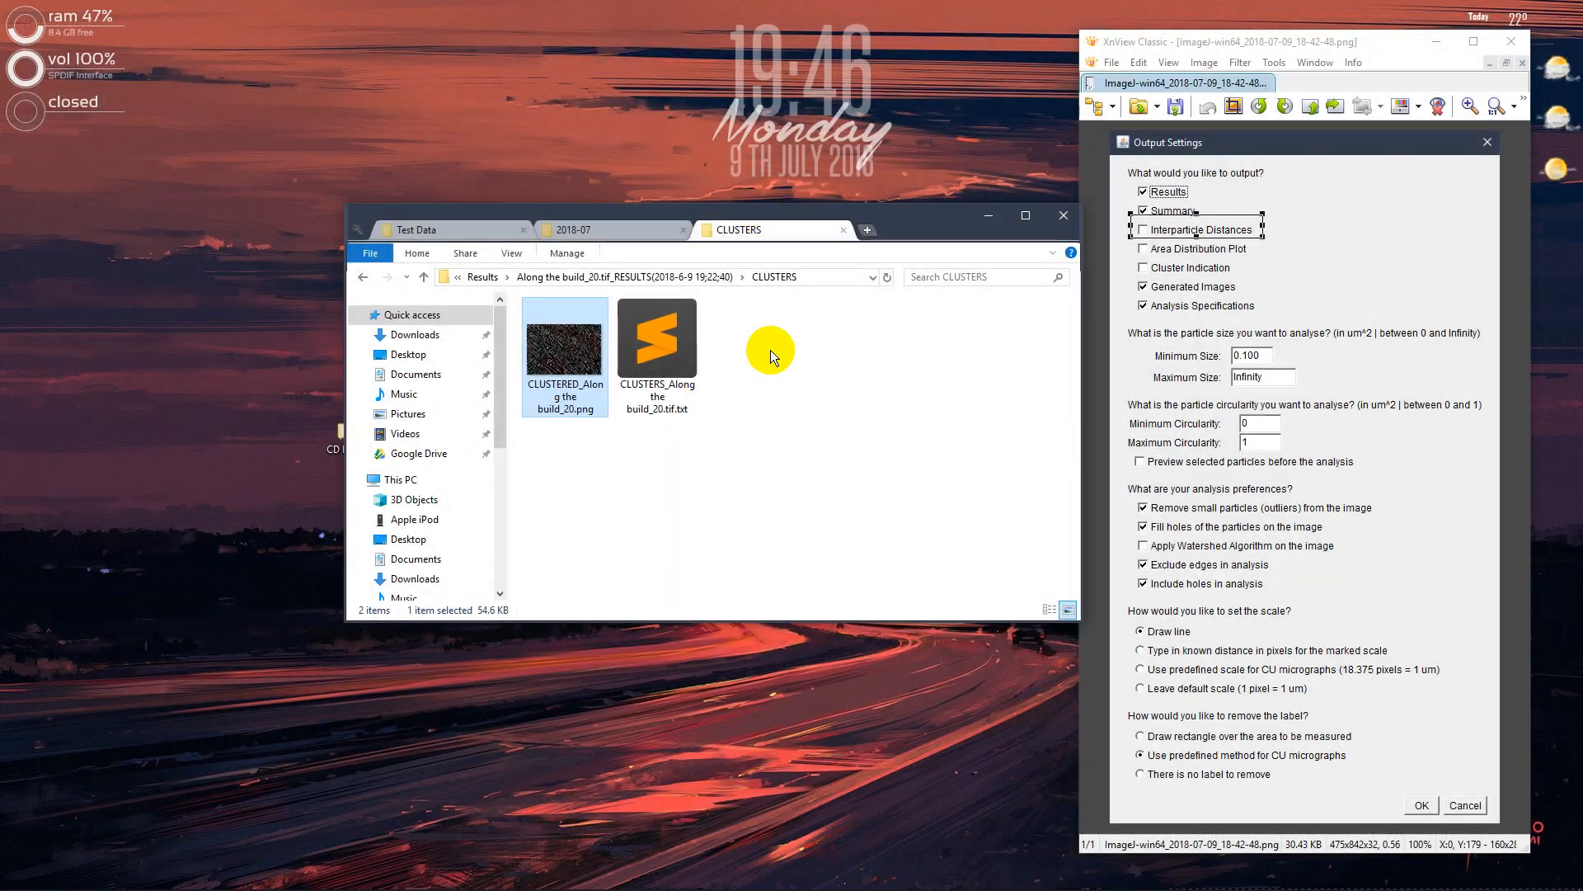
Open the INTERPARTICLE_ADJACENCIES image from the INTERPARTICLE_DISTANCES folder and examine the distance labels between neighboring particles up close
click(361, 278)
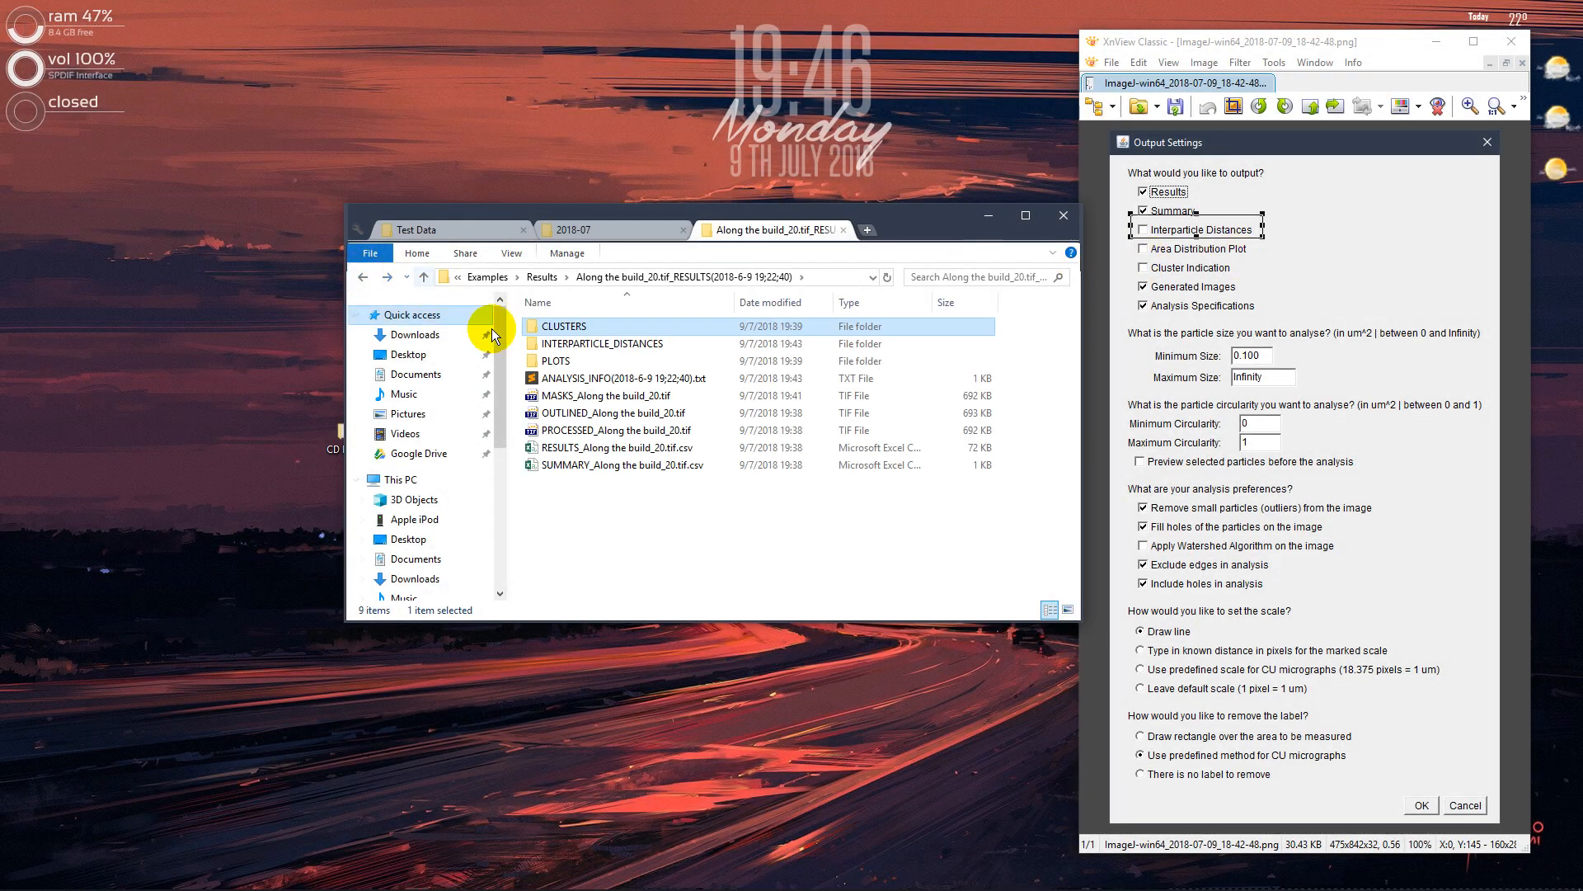
double_click(551, 343)
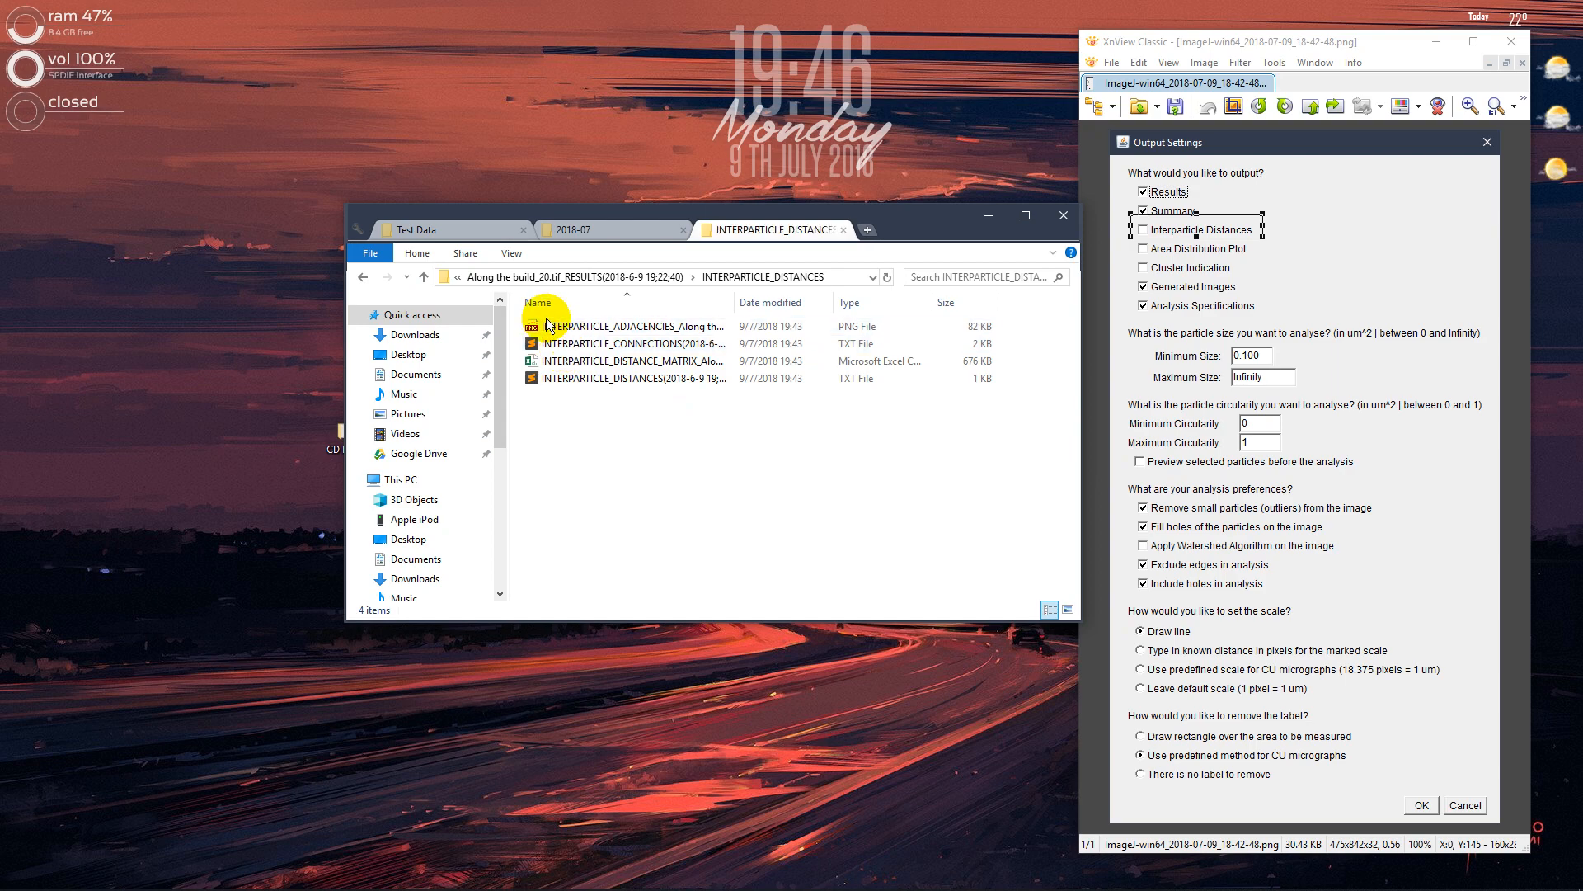
double_click(551, 327)
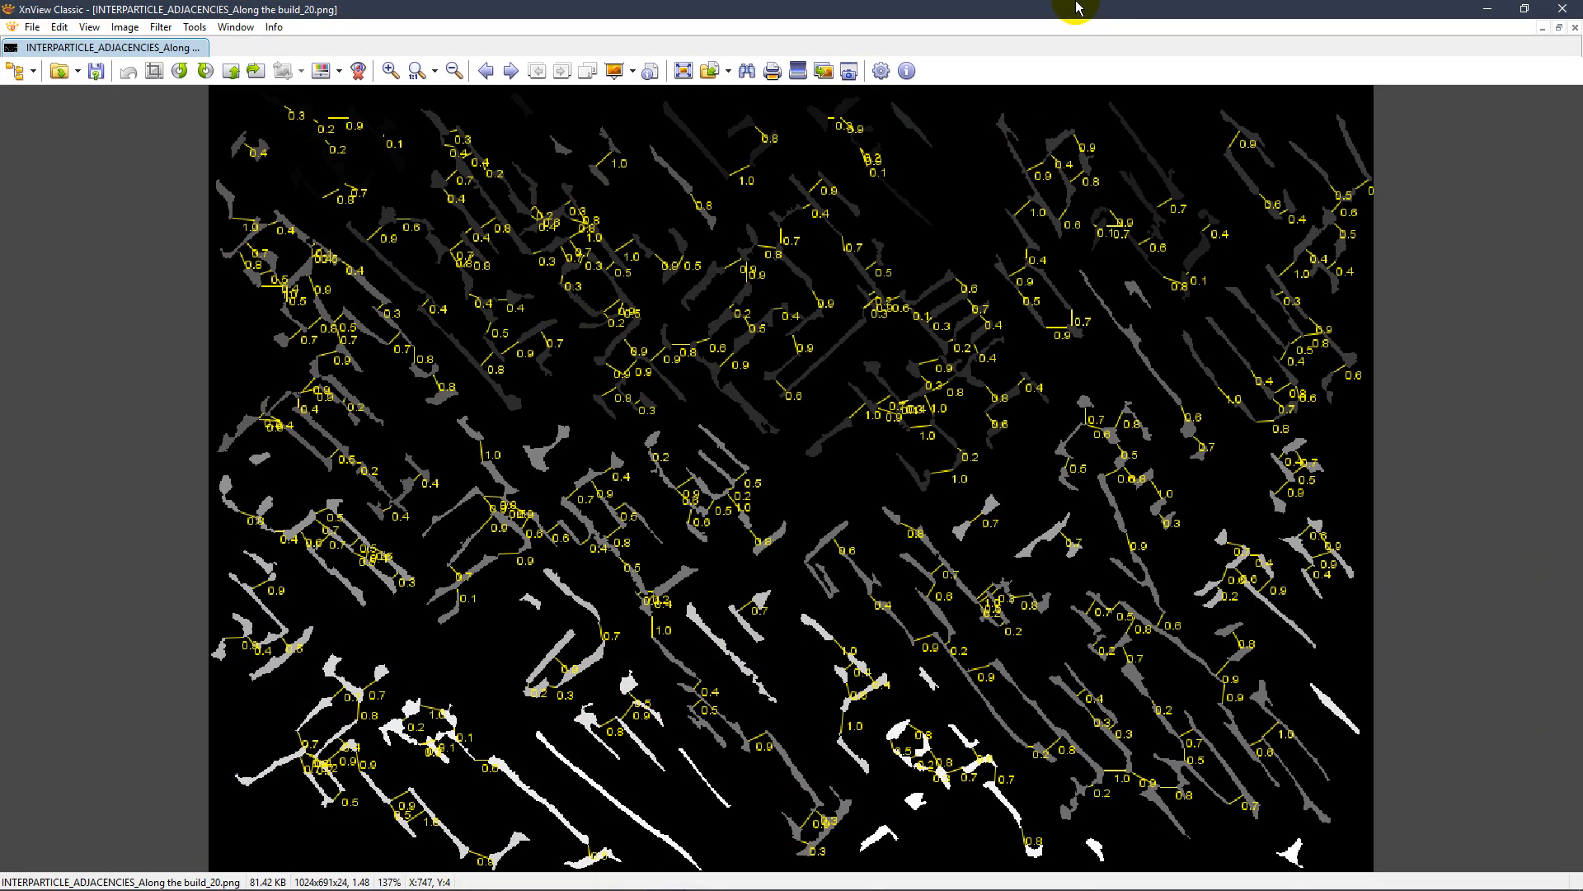
drag(1074, 8, 692, 3)
scroll(625, 240, up, 5)
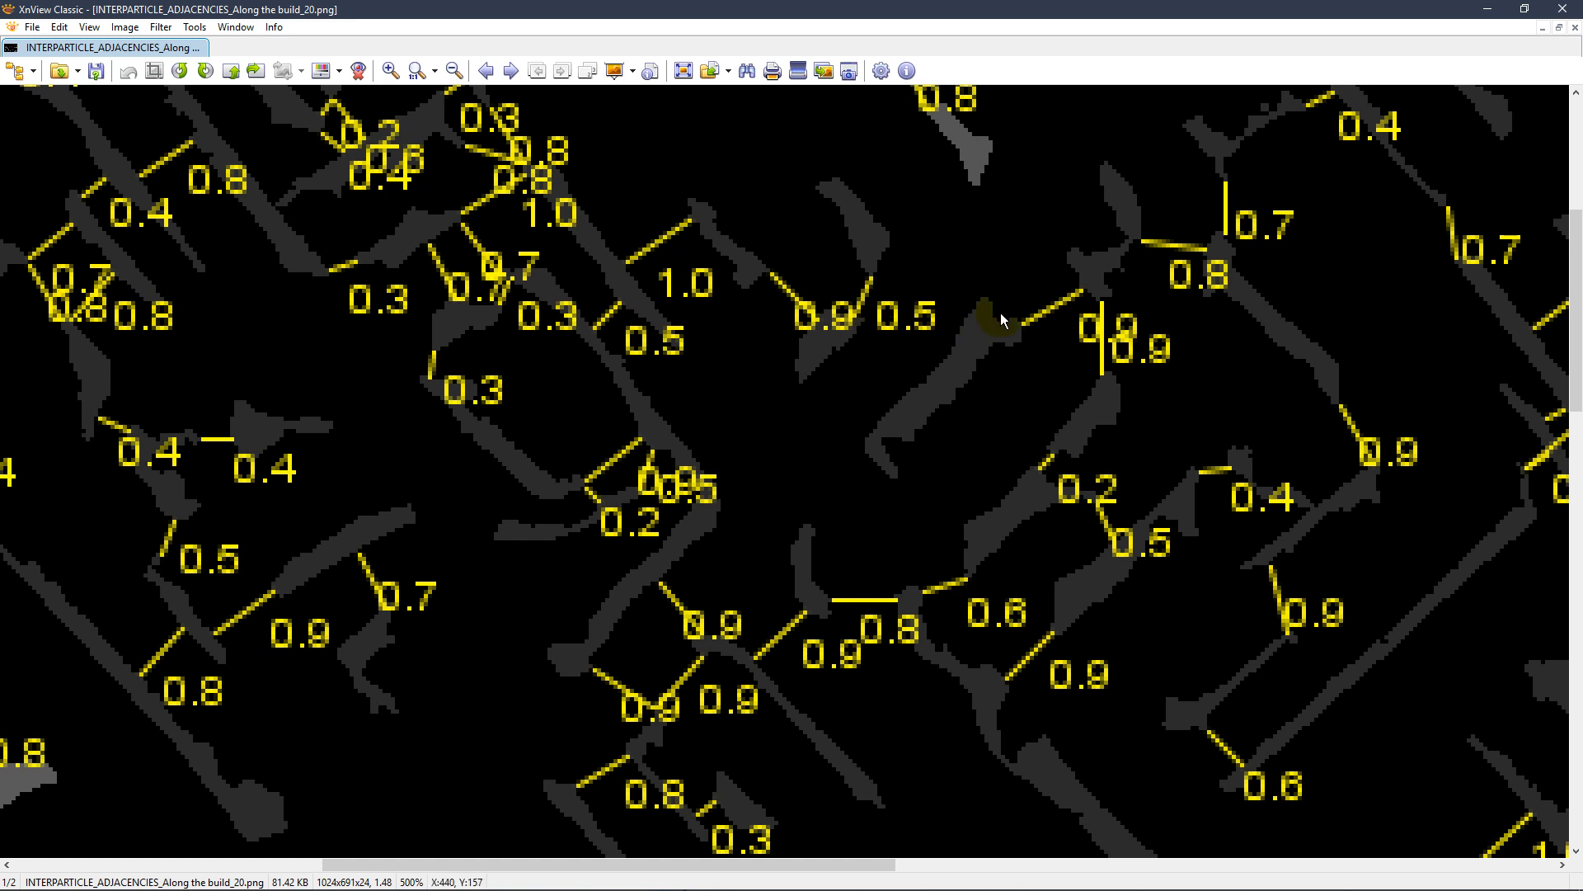
scroll(672, 261, up, 3)
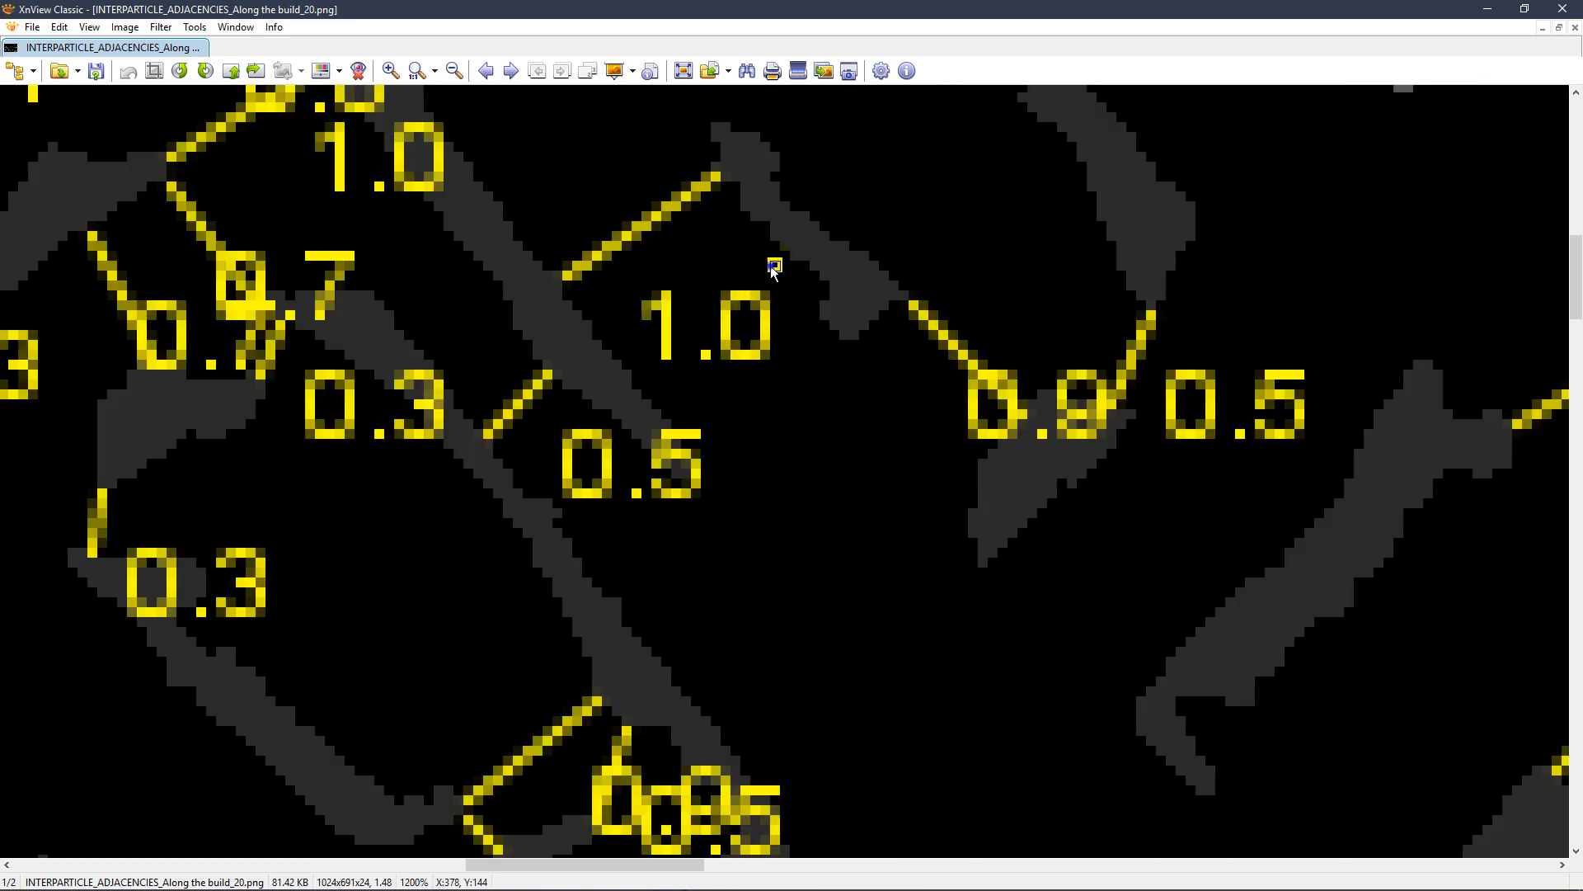
drag(774, 264, 547, 356)
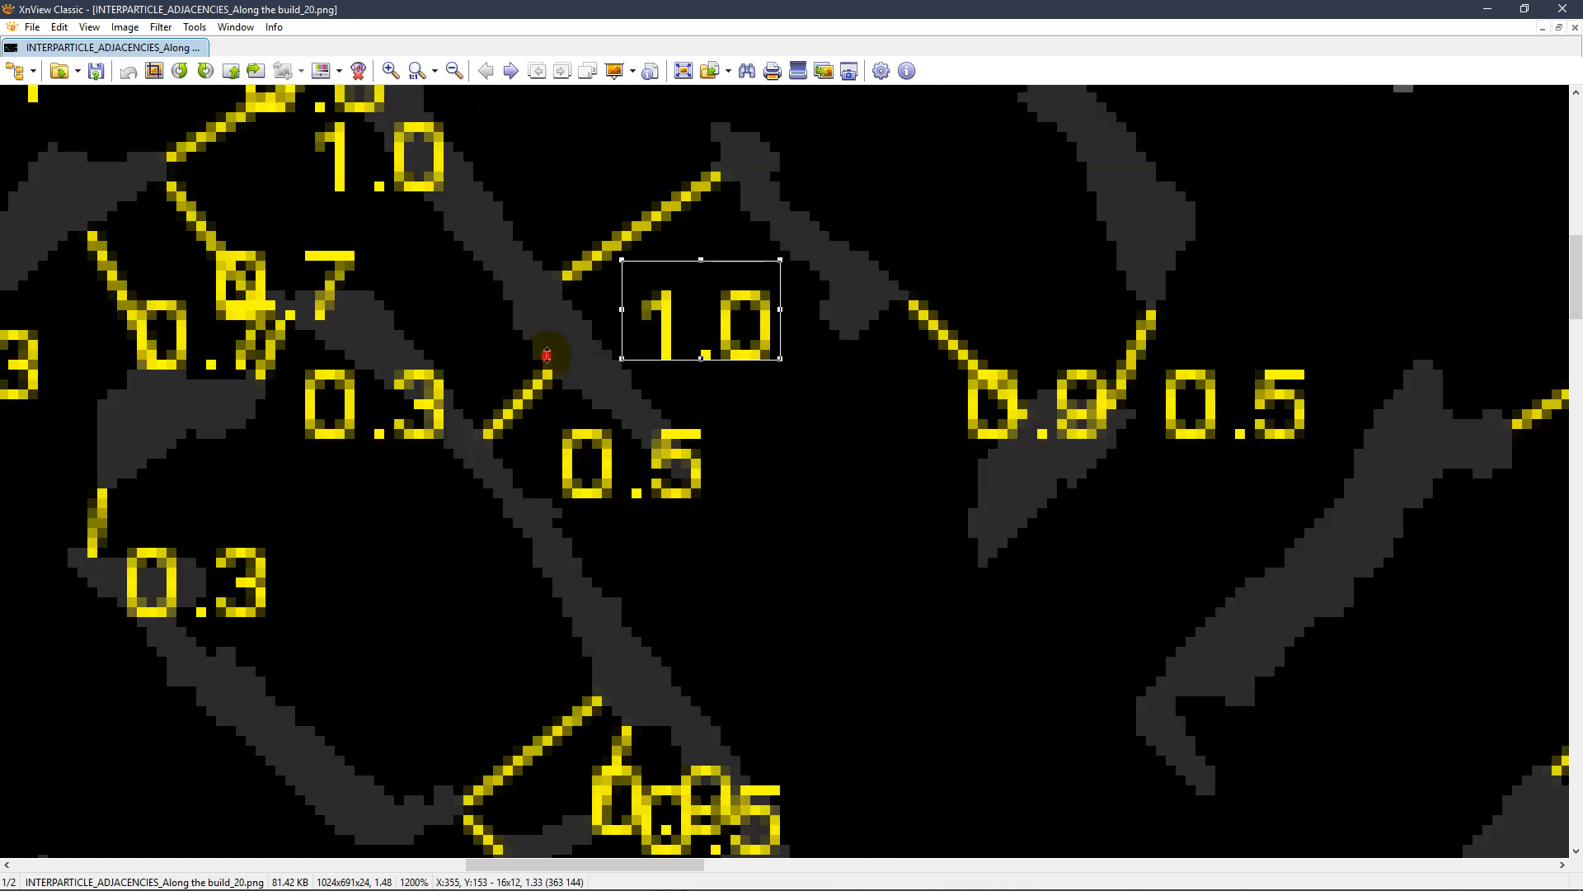
click(968, 308)
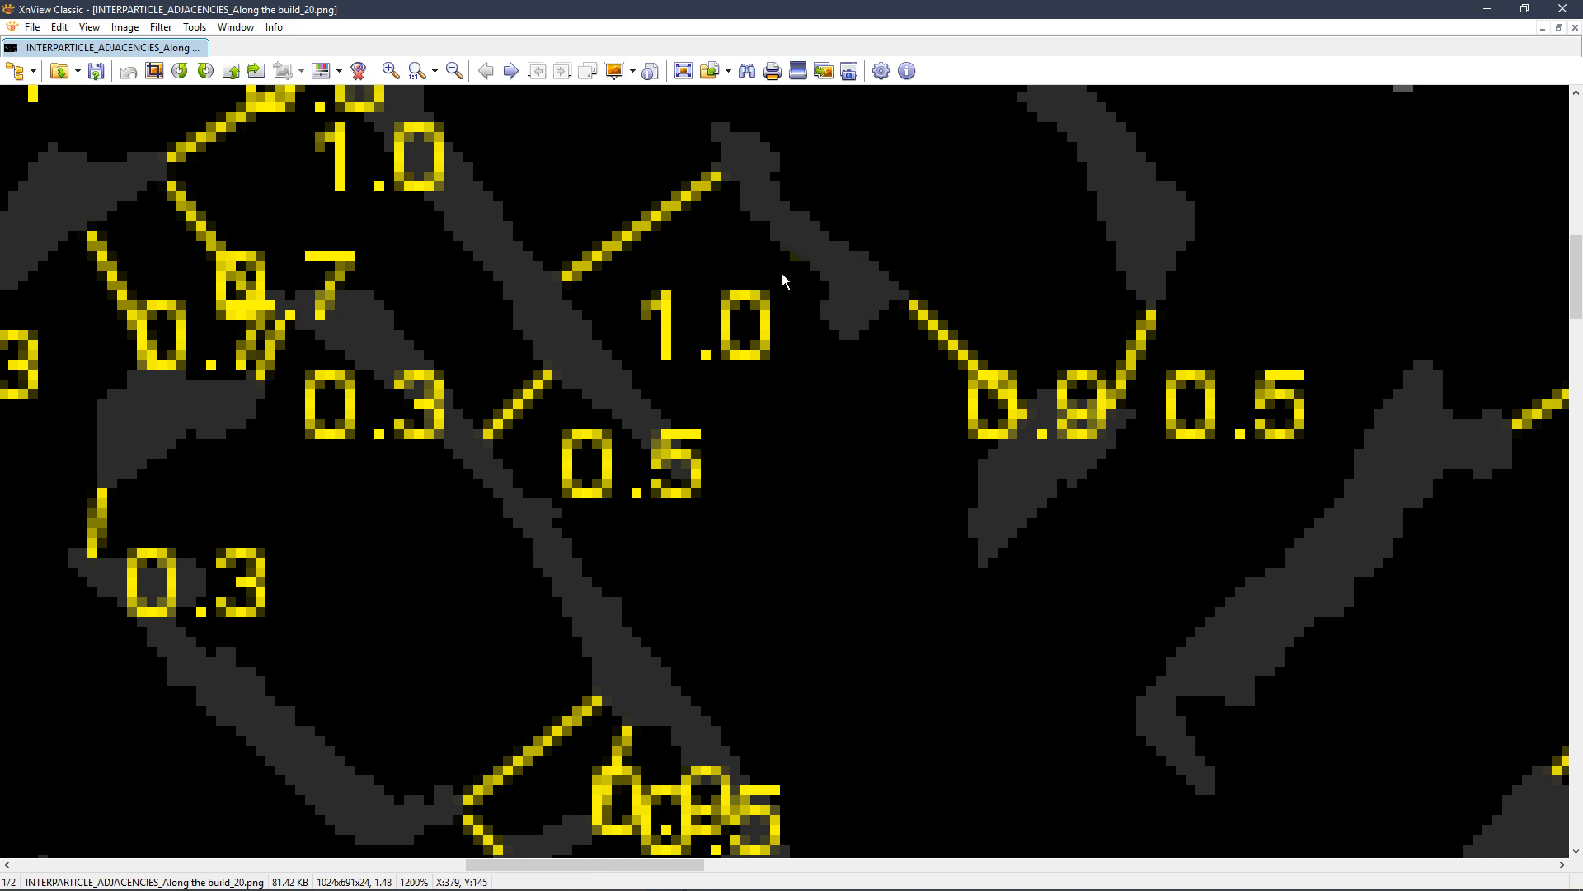
drag(785, 273, 625, 398)
click(863, 304)
Examine the connecting lines in the lower part of the interparticle adjacencies image, and close the image
scroll(863, 304, down, 3)
scroll(873, 309, down, 4)
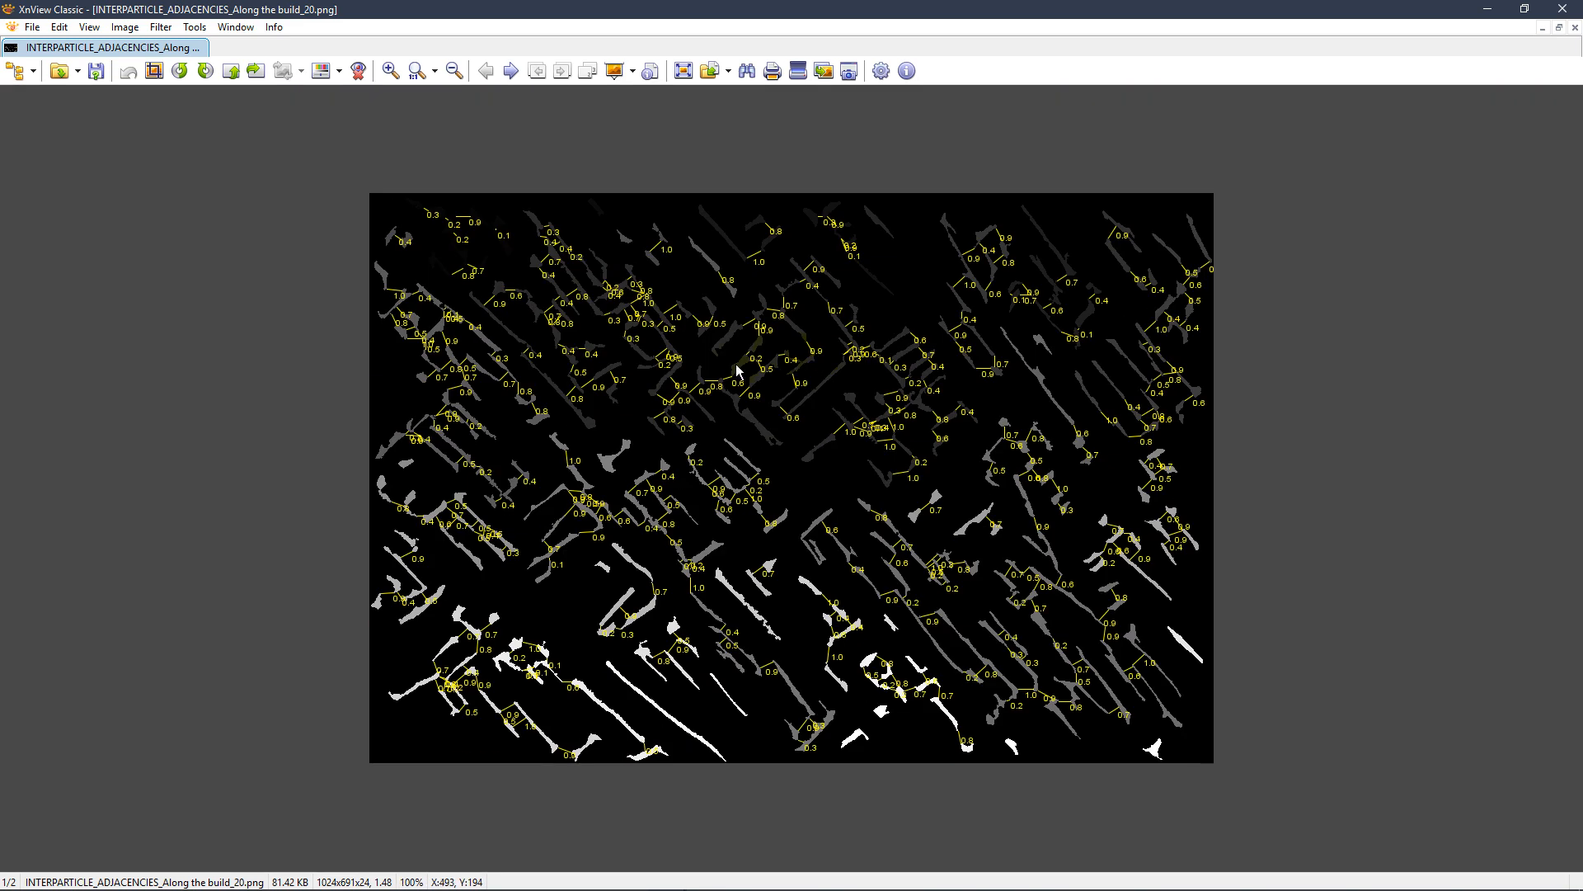
scroll(573, 406, up, 1)
drag(354, 468, 495, 353)
drag(571, 526, 600, 401)
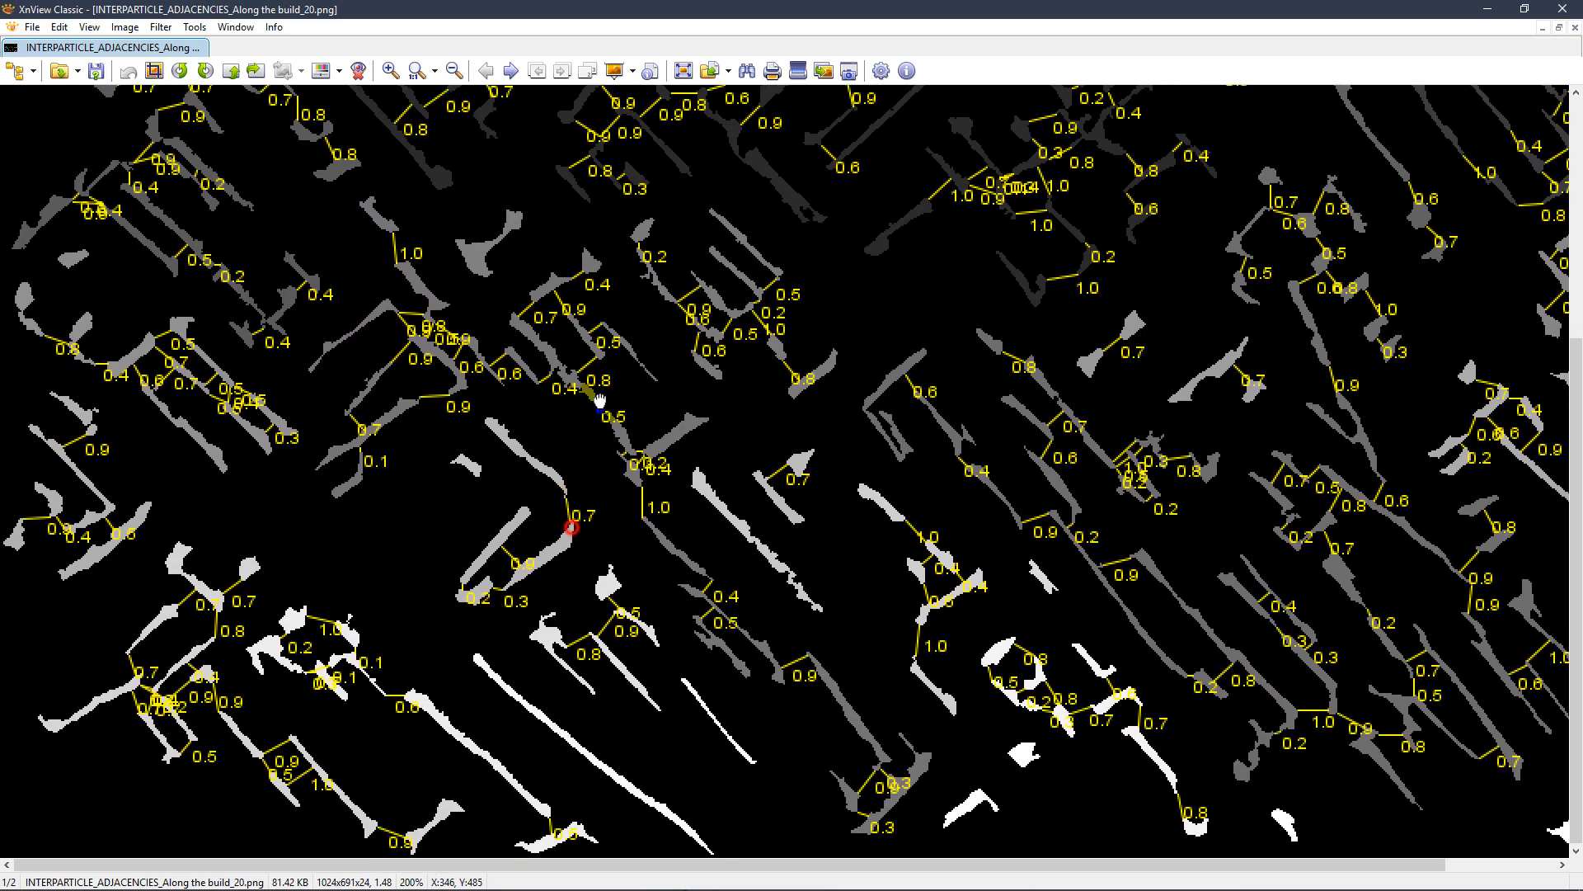
scroll(594, 405, down, 1)
scroll(659, 709, up, 6)
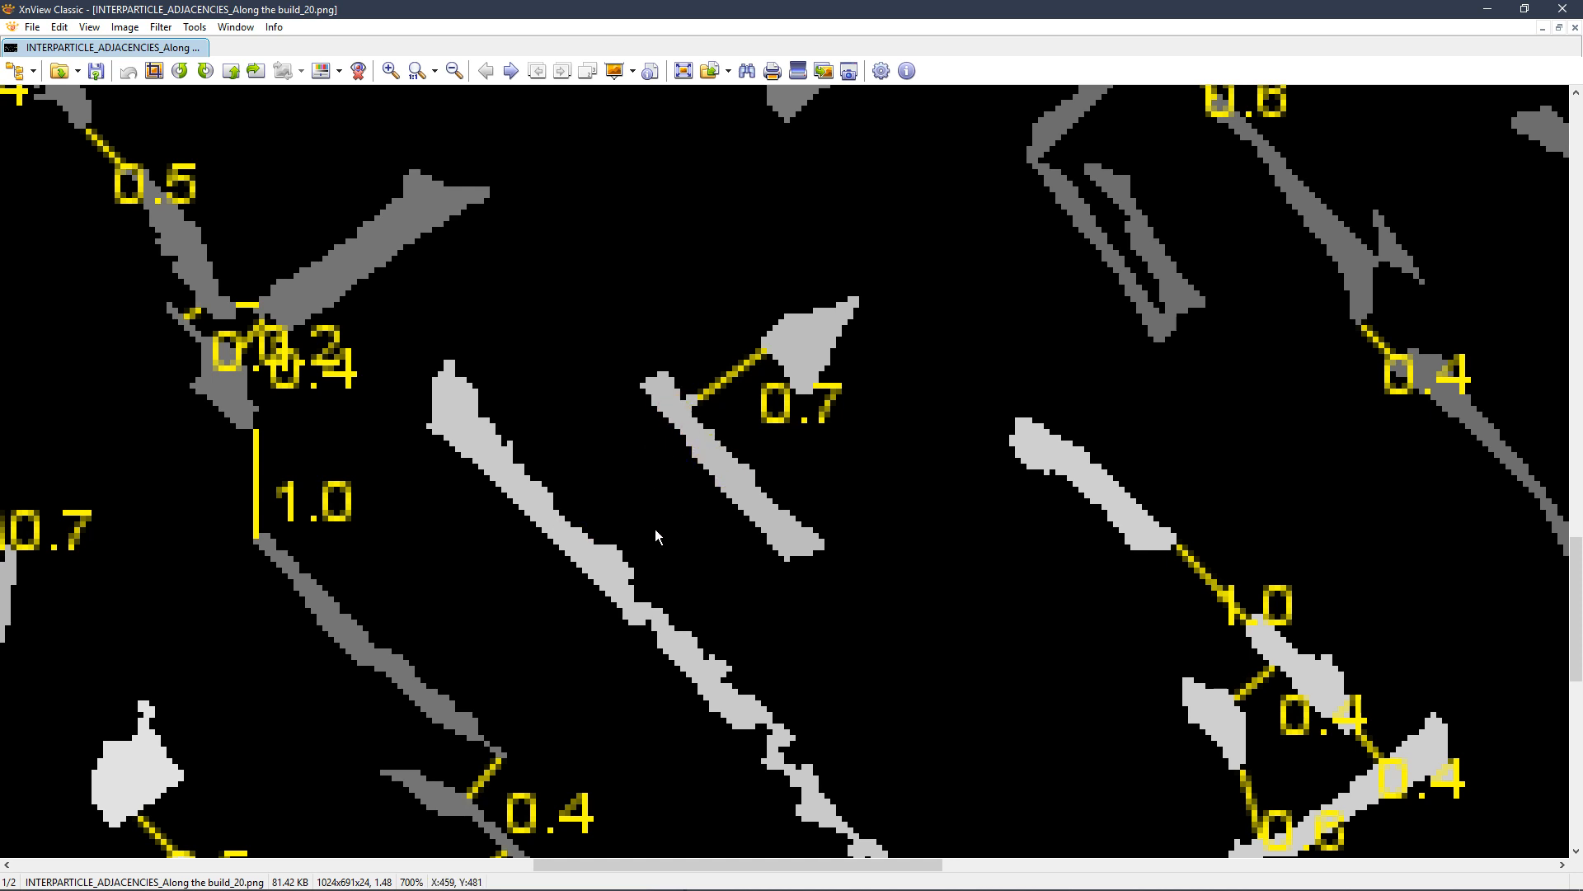
scroll(924, 379, down, 6)
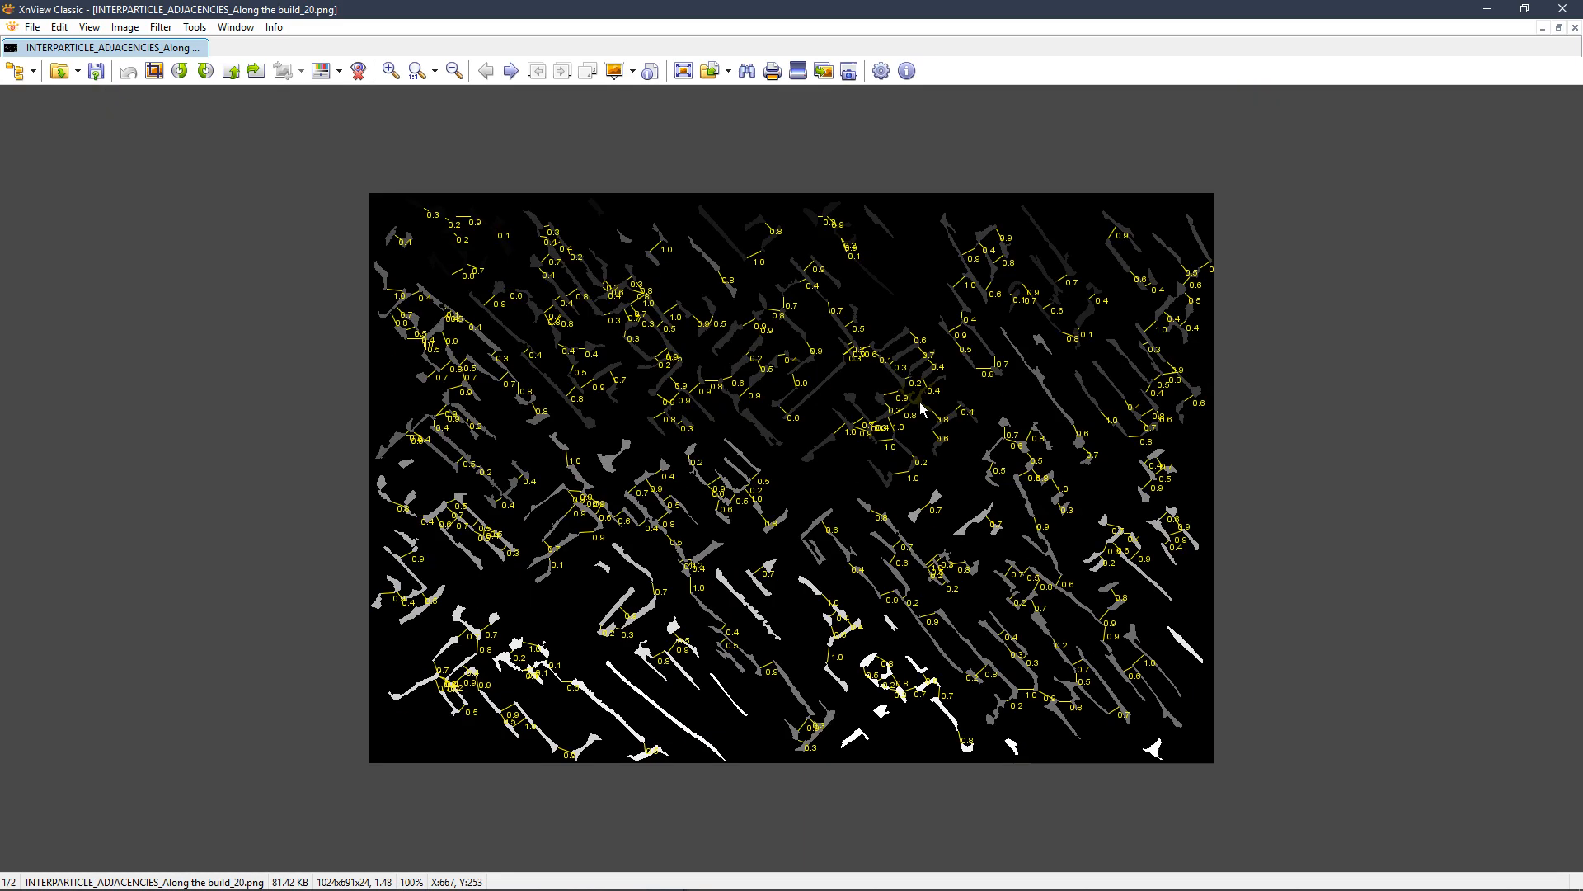
click(1563, 8)
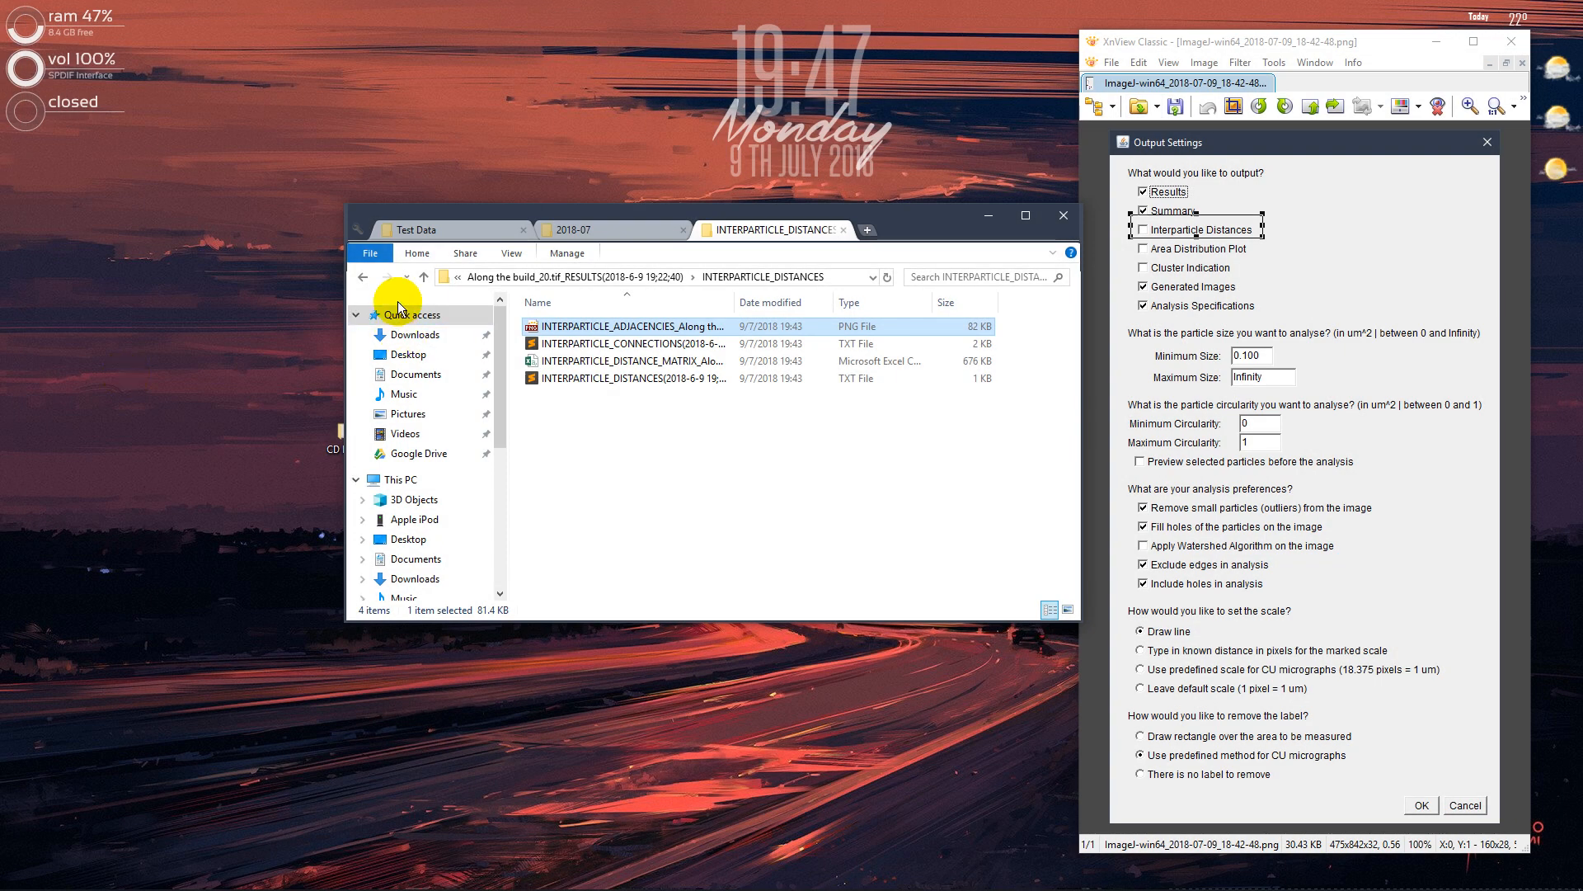
Open the PLOTS folder and view the Distribution Plot of slice #1 and the Slice #1 image of Along the build_20.tif
click(361, 276)
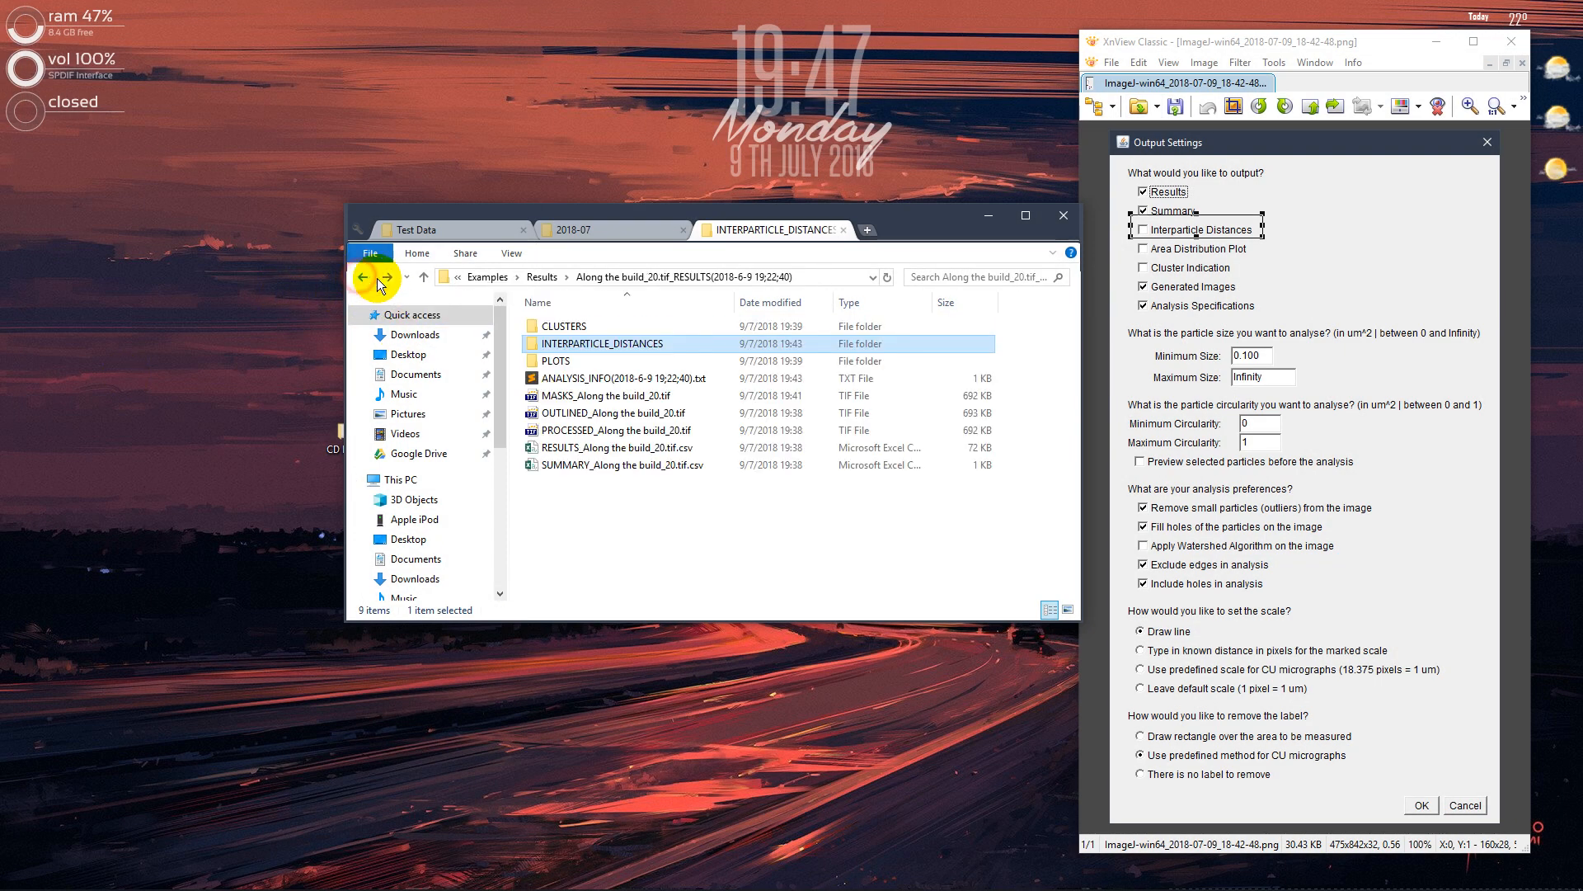
double_click(593, 360)
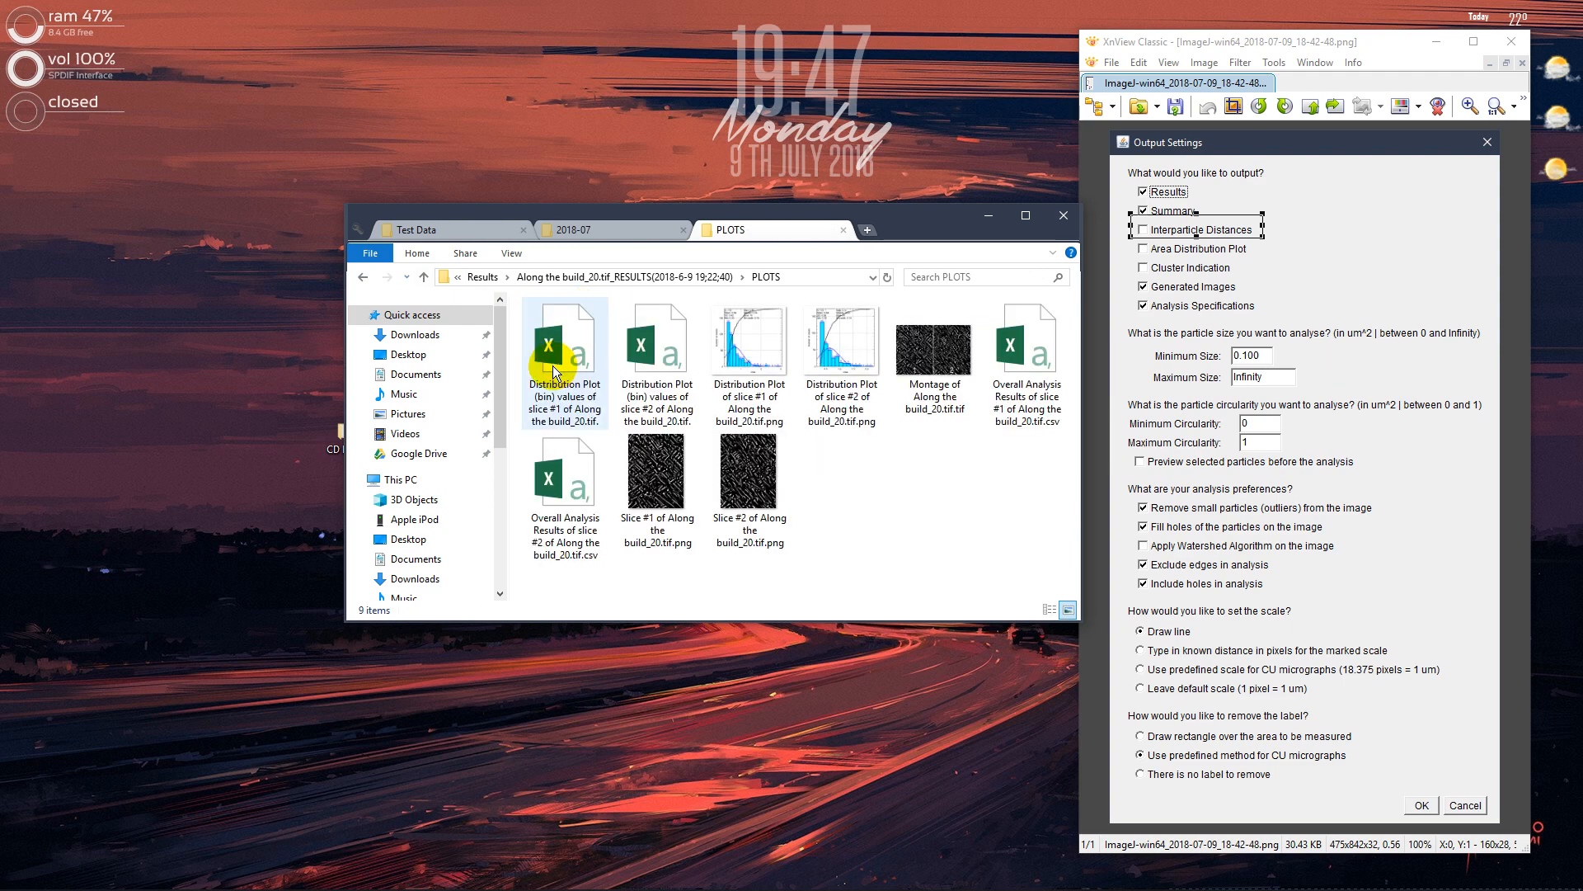
double_click(752, 363)
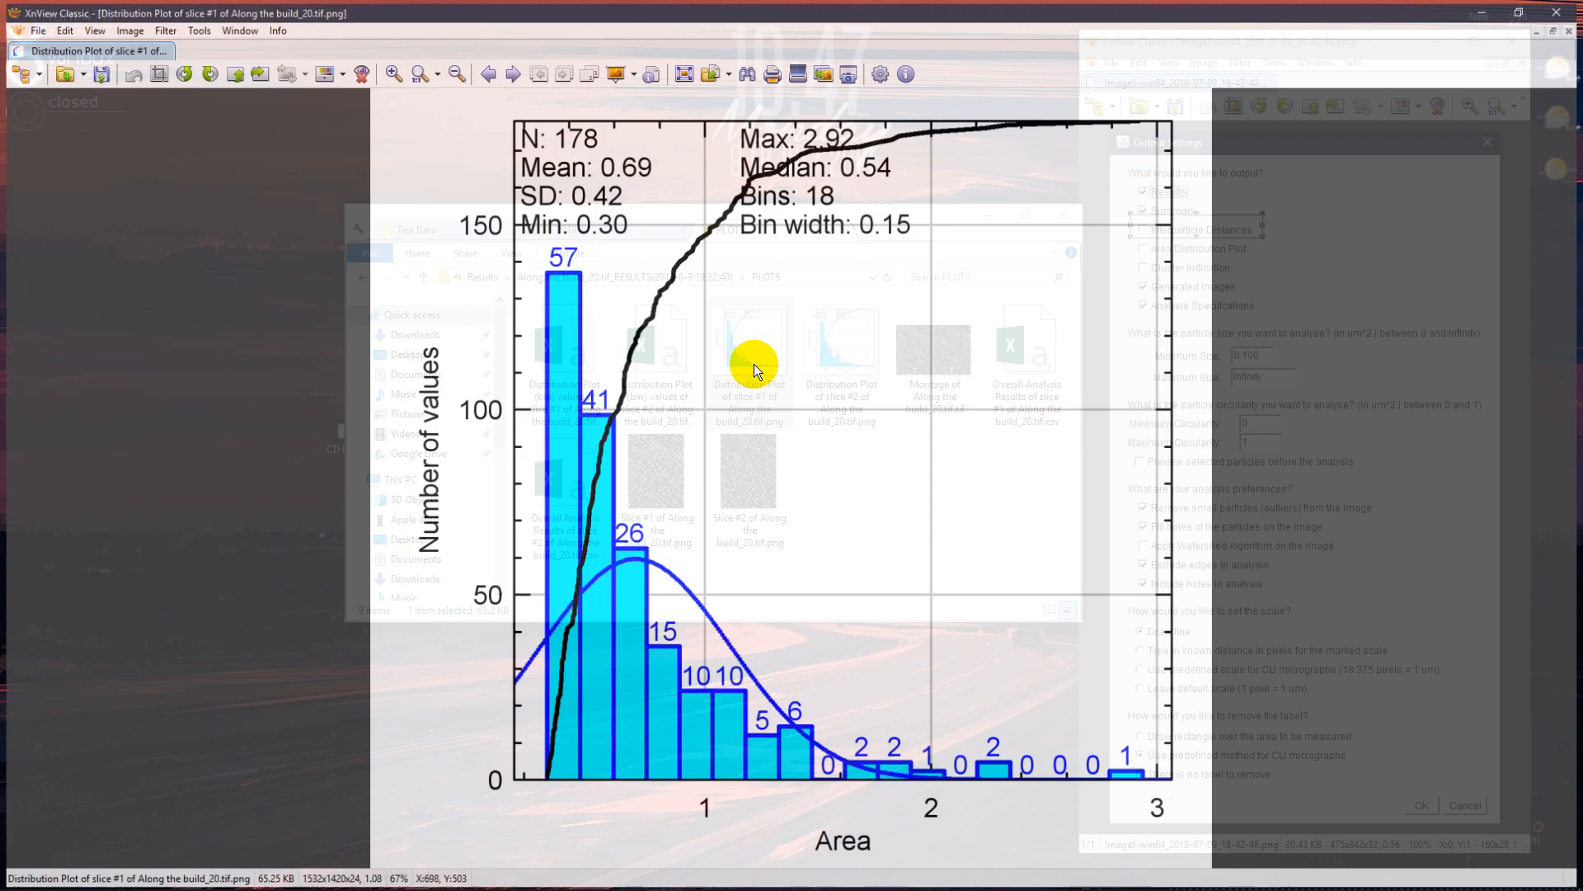
key(Escape)
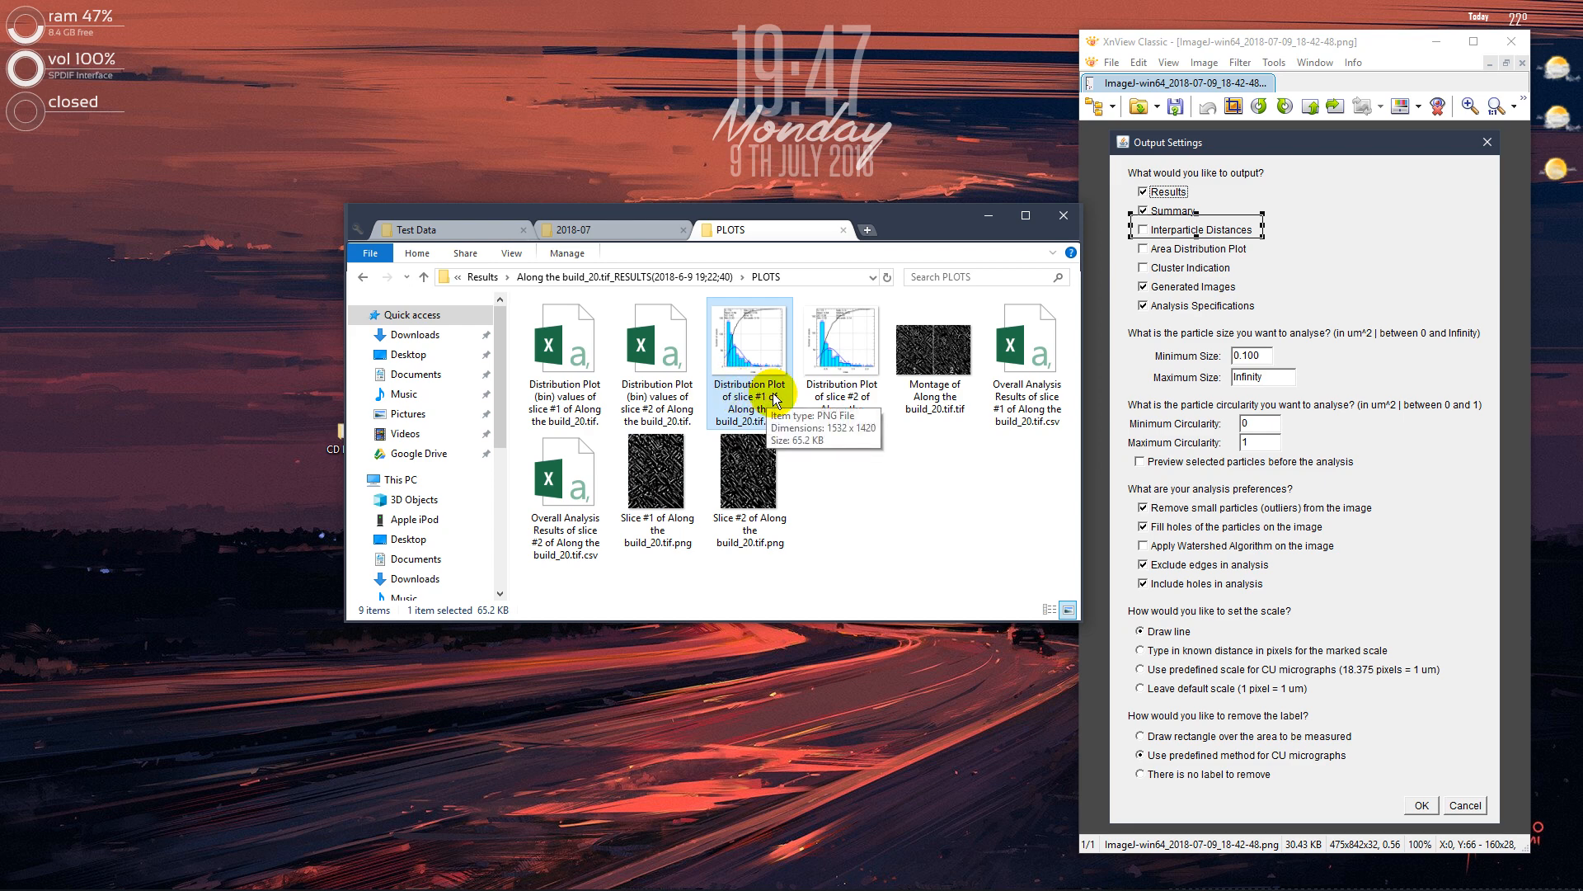
click(667, 492)
double_click(643, 495)
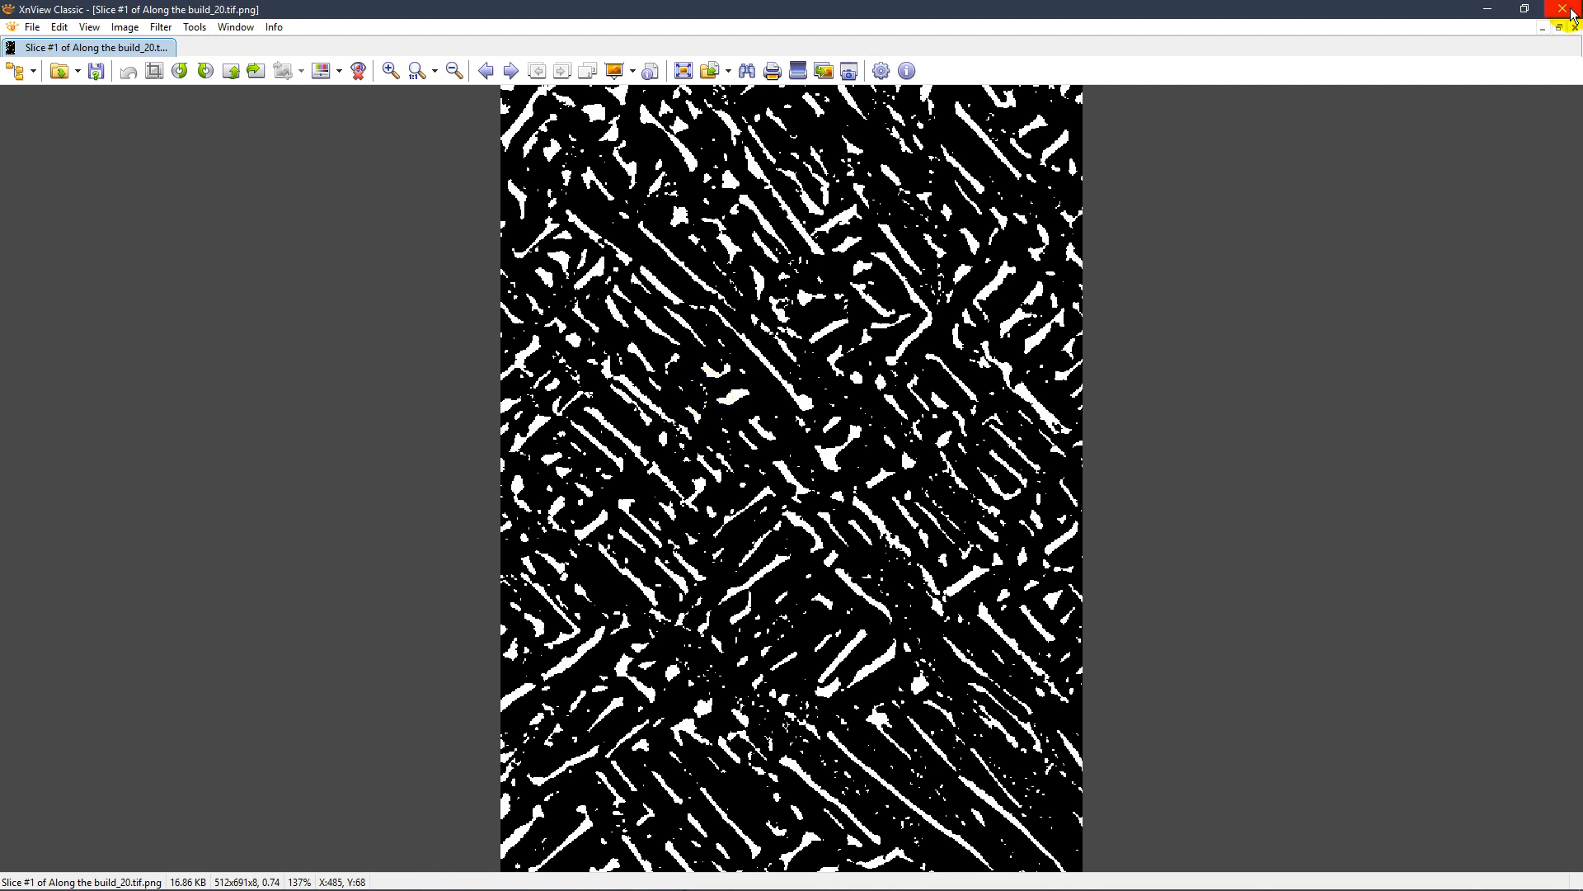
Close the Slice #1 image and view the Distribution Plot of slice #1, closing it when done
click(1564, 9)
double_click(742, 355)
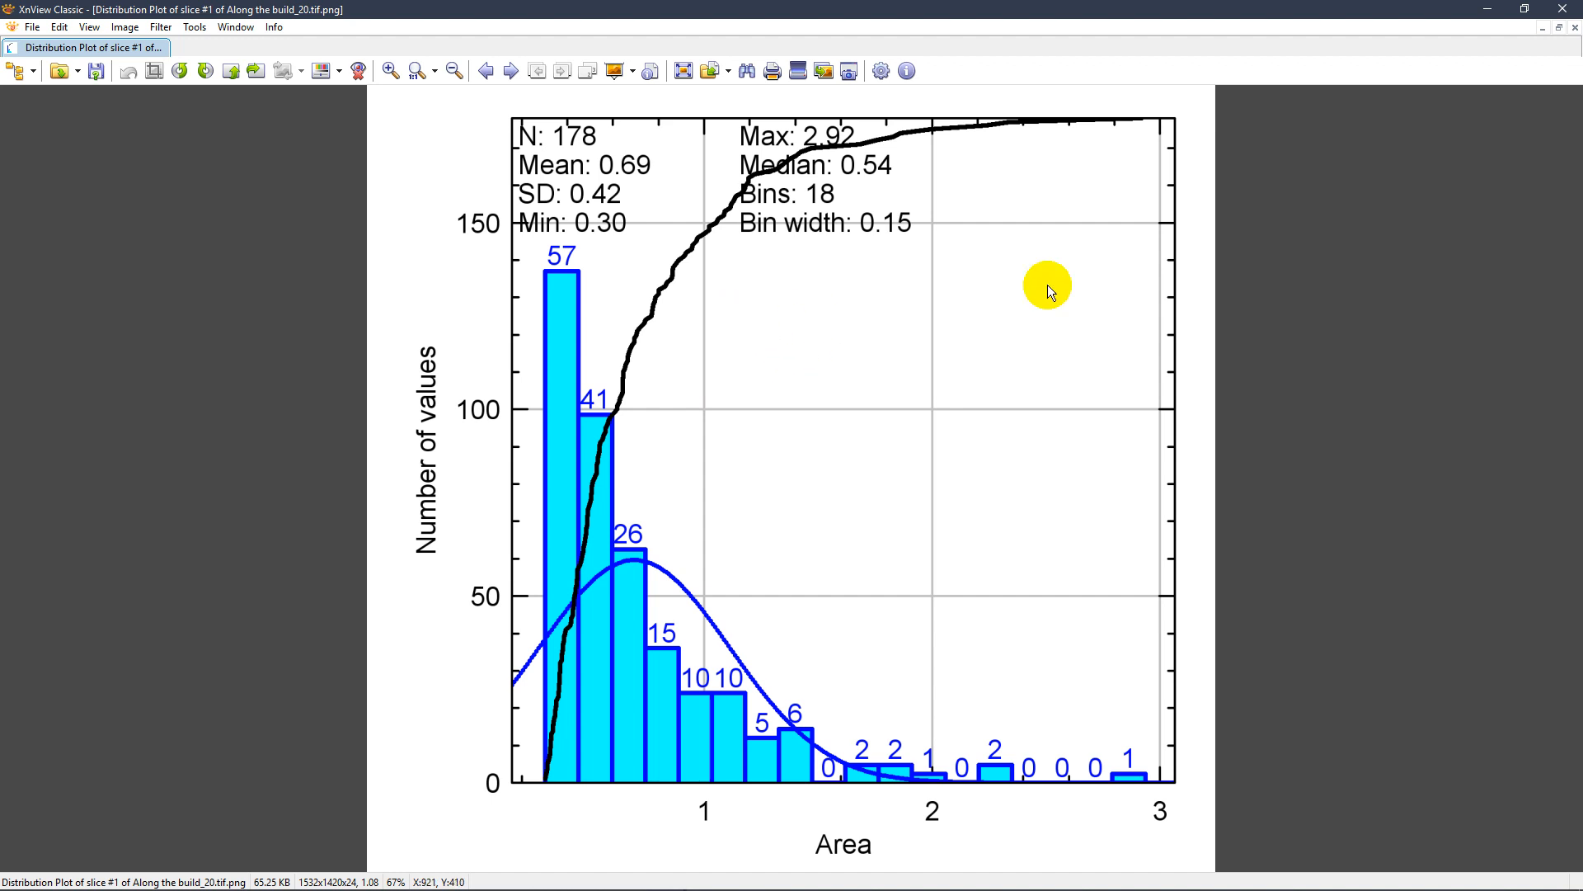
click(1564, 10)
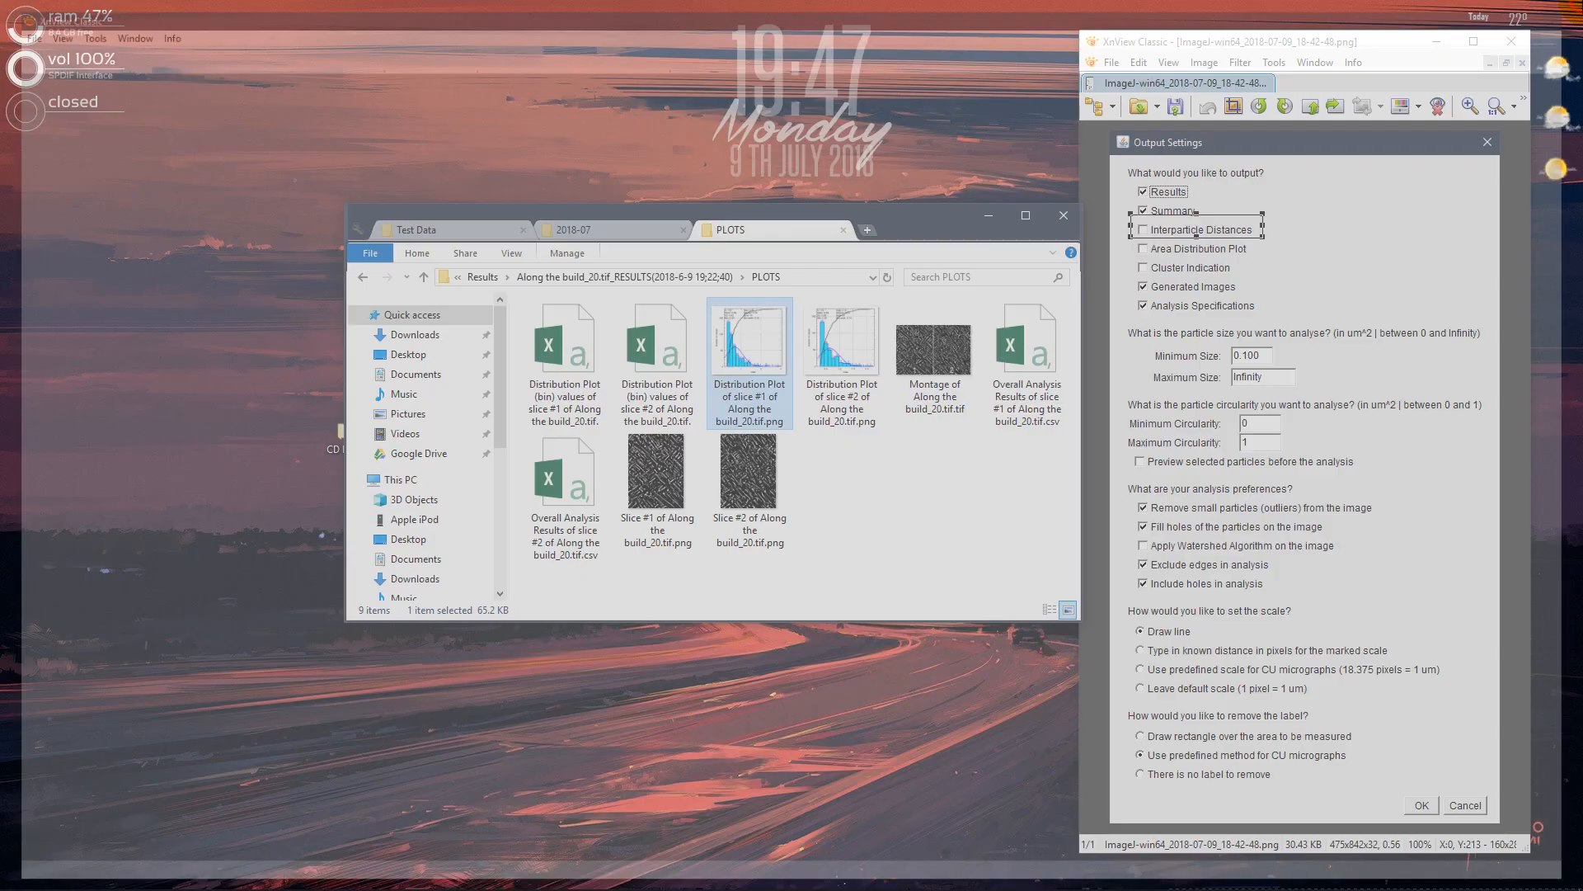
double_click(737, 362)
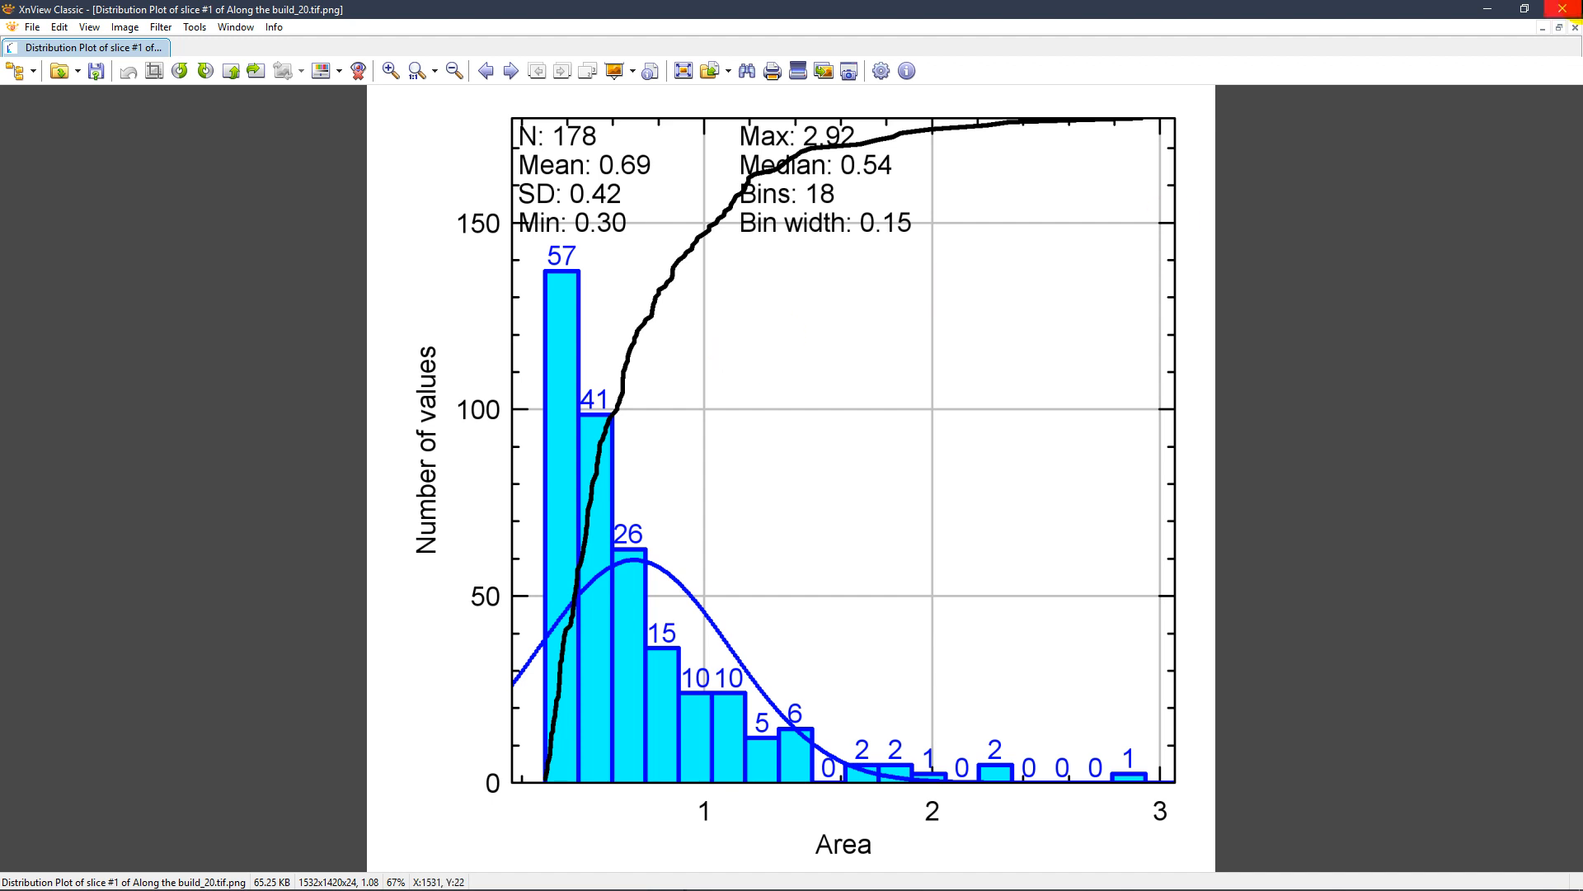
click(1564, 9)
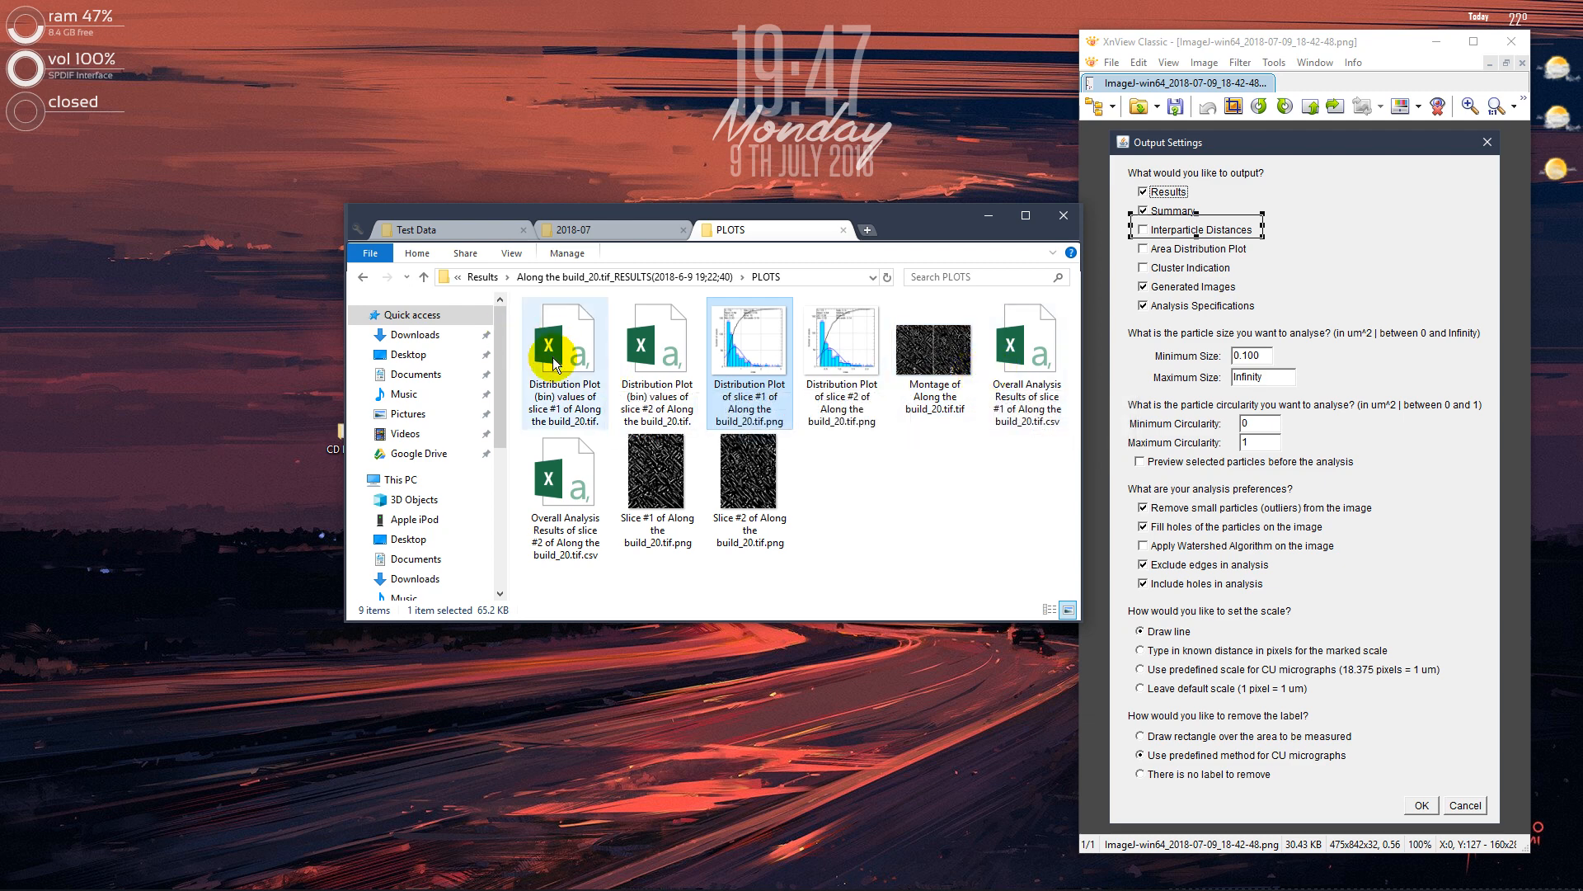
View the Montage of Along the build_20.tif image, close it, and go back to the Results folder
double_click(921, 363)
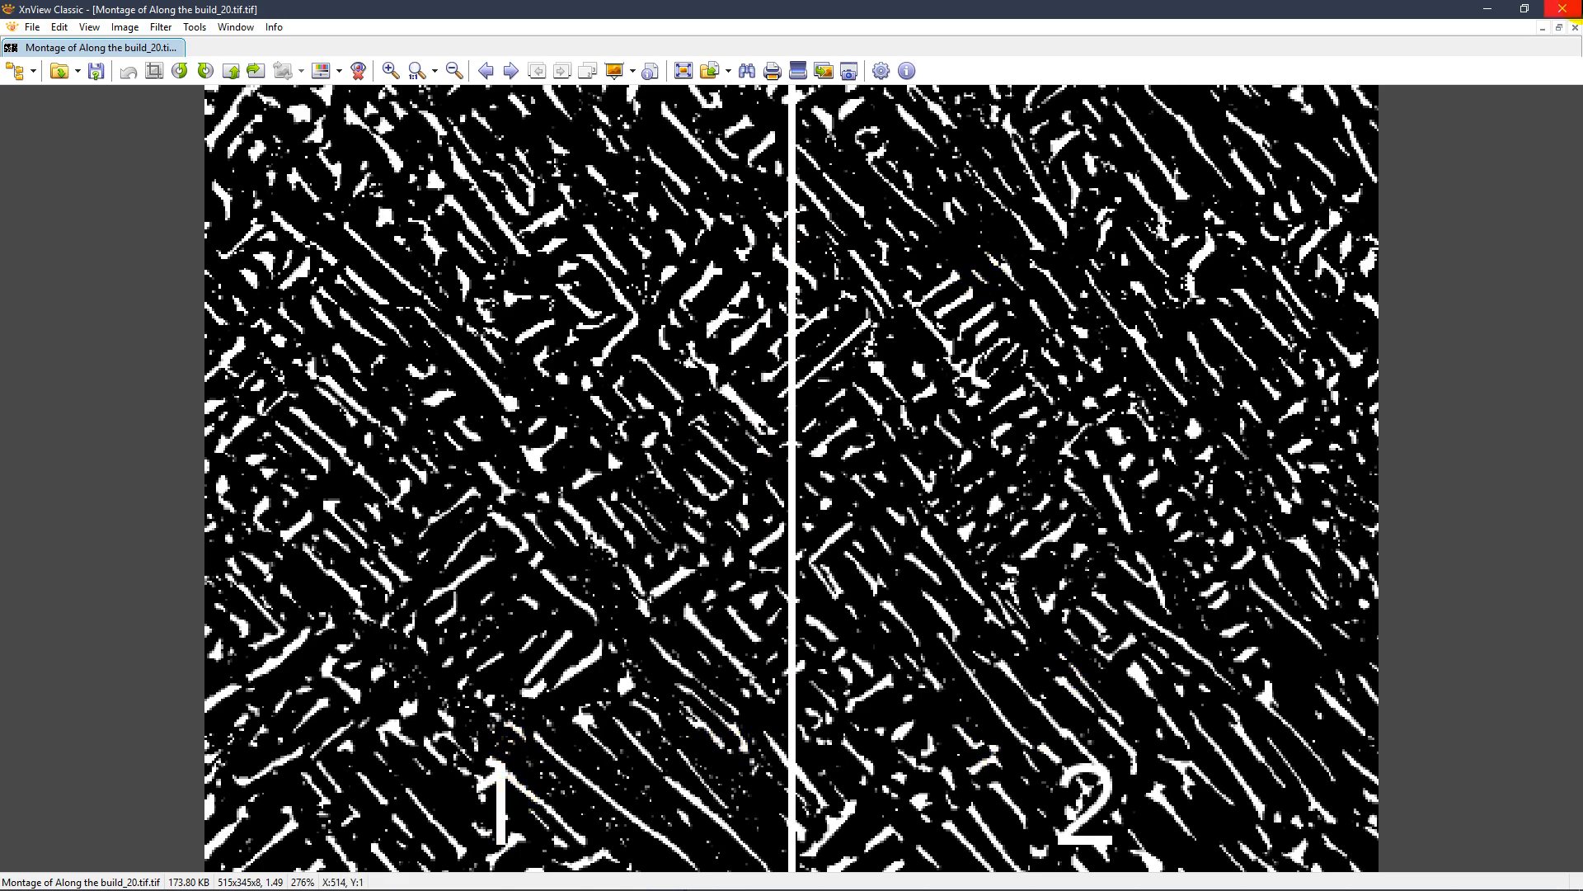
click(1566, 9)
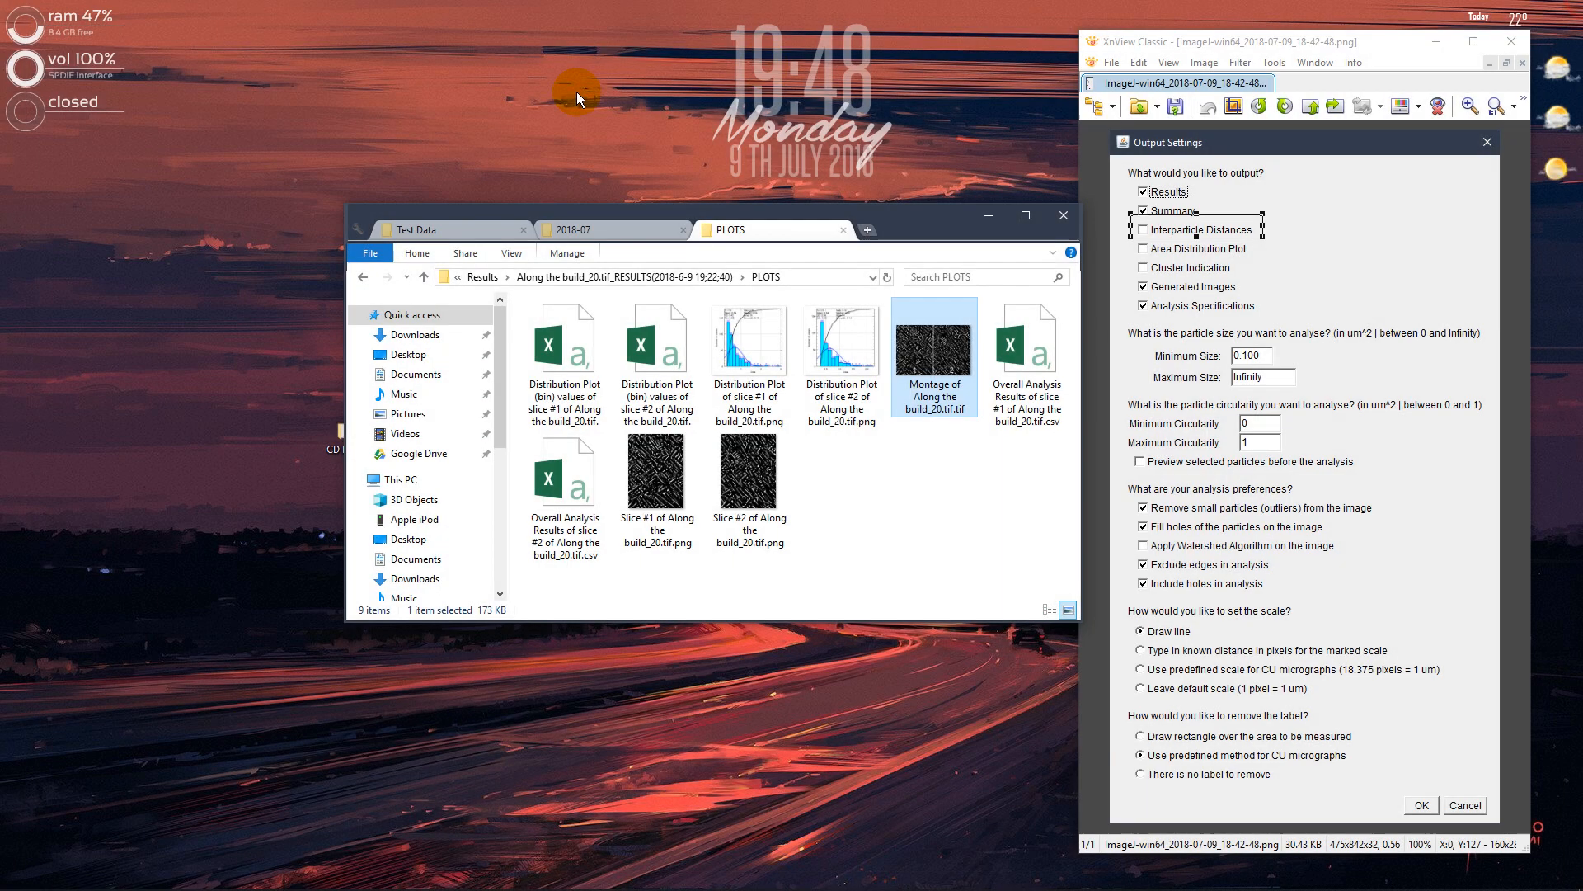
click(363, 278)
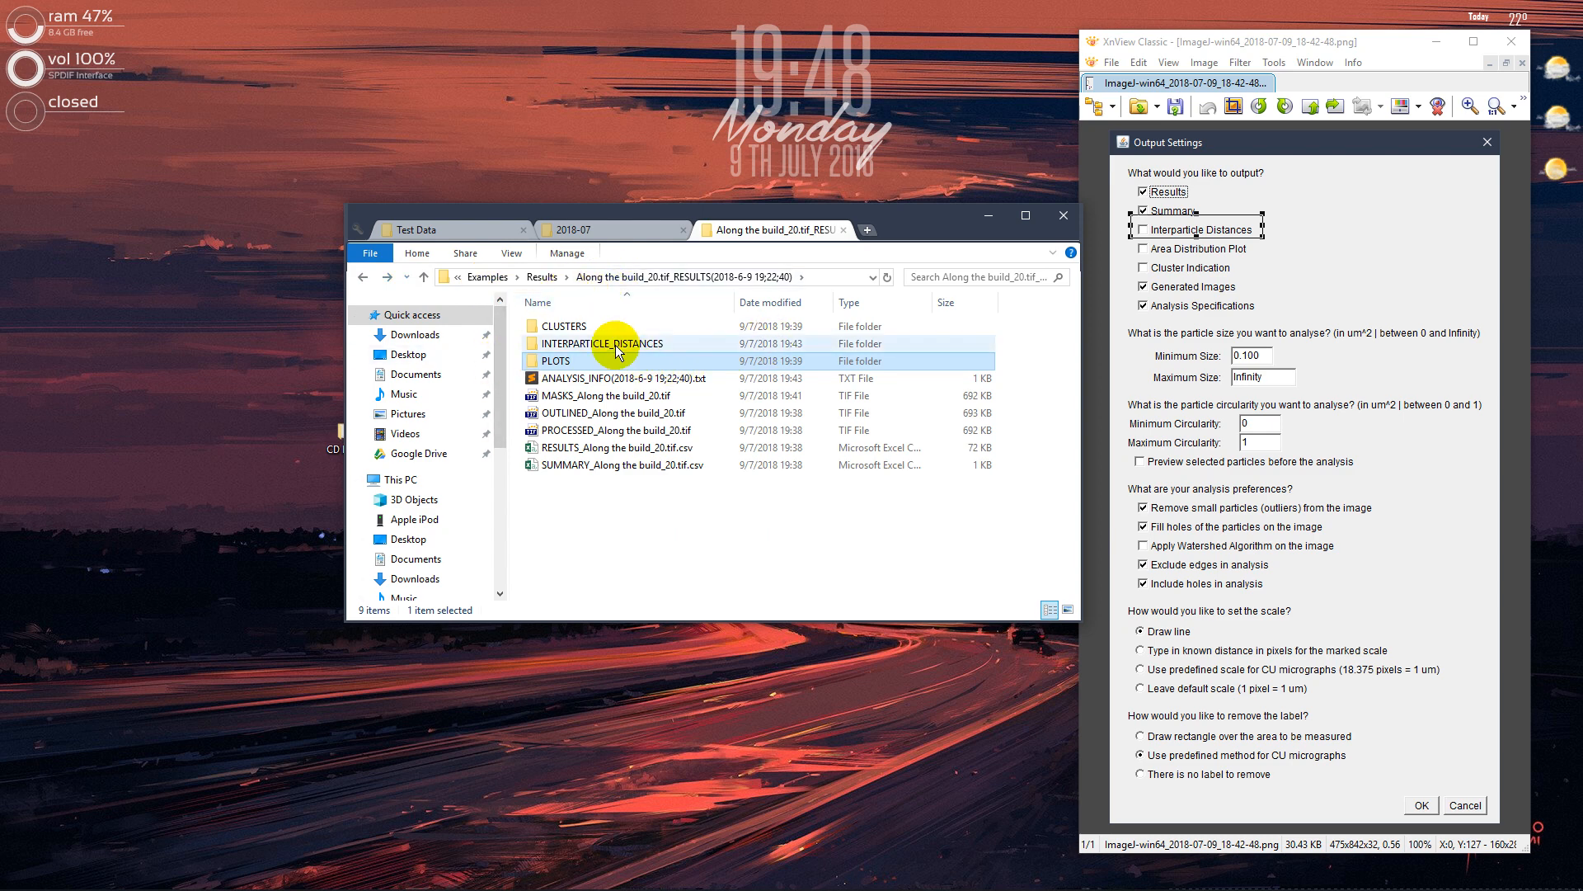
click(365, 277)
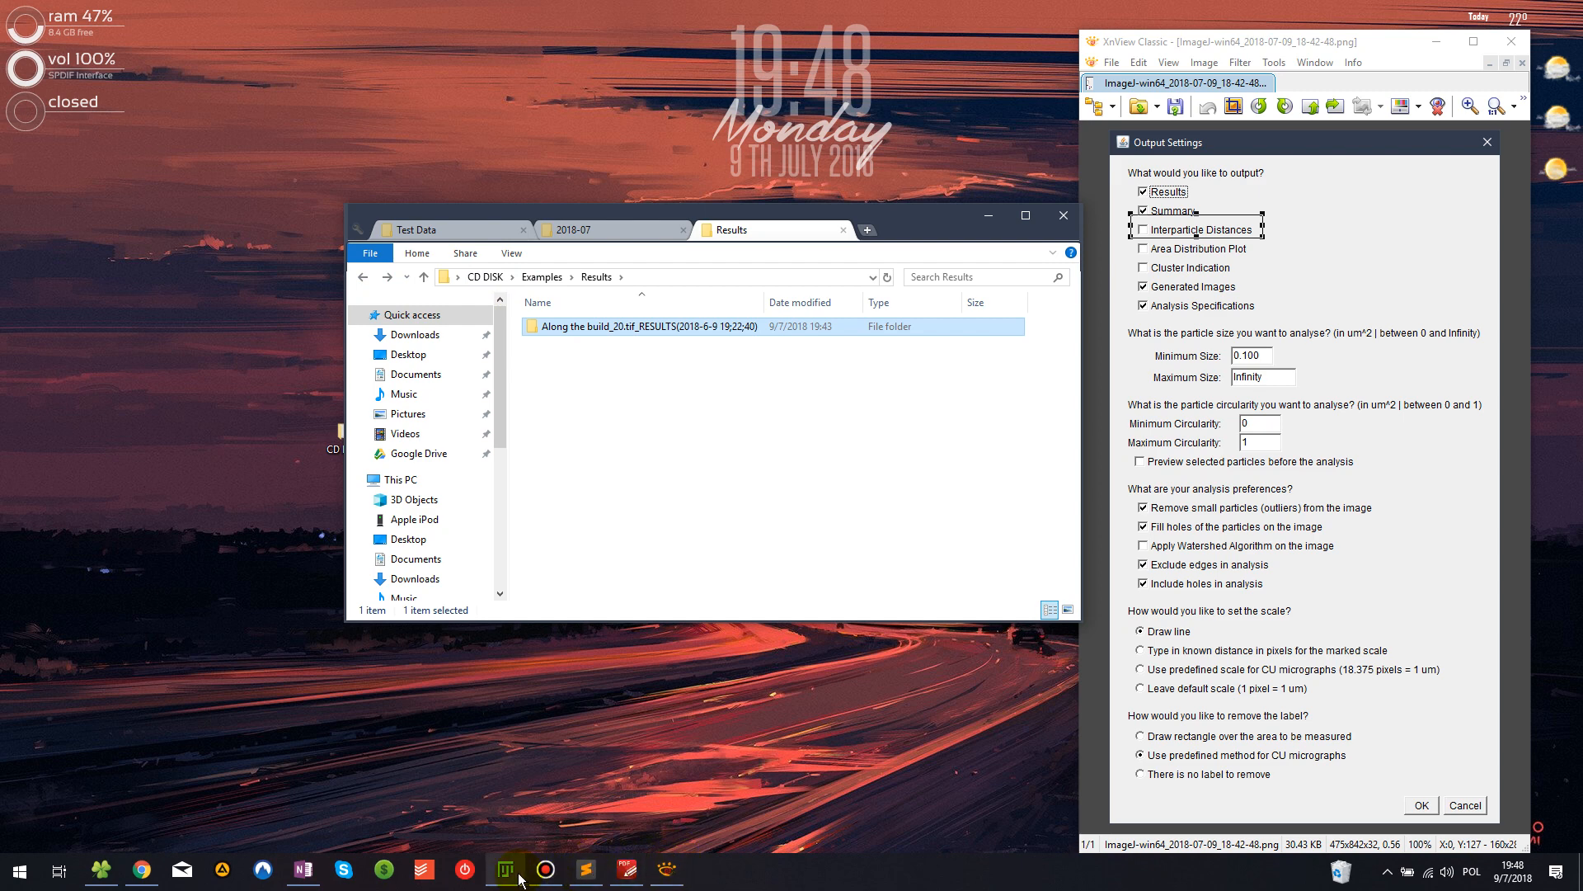
Switch to Fiji's input directory chooser and highlight the Test Data folder inside Examples
click(520, 870)
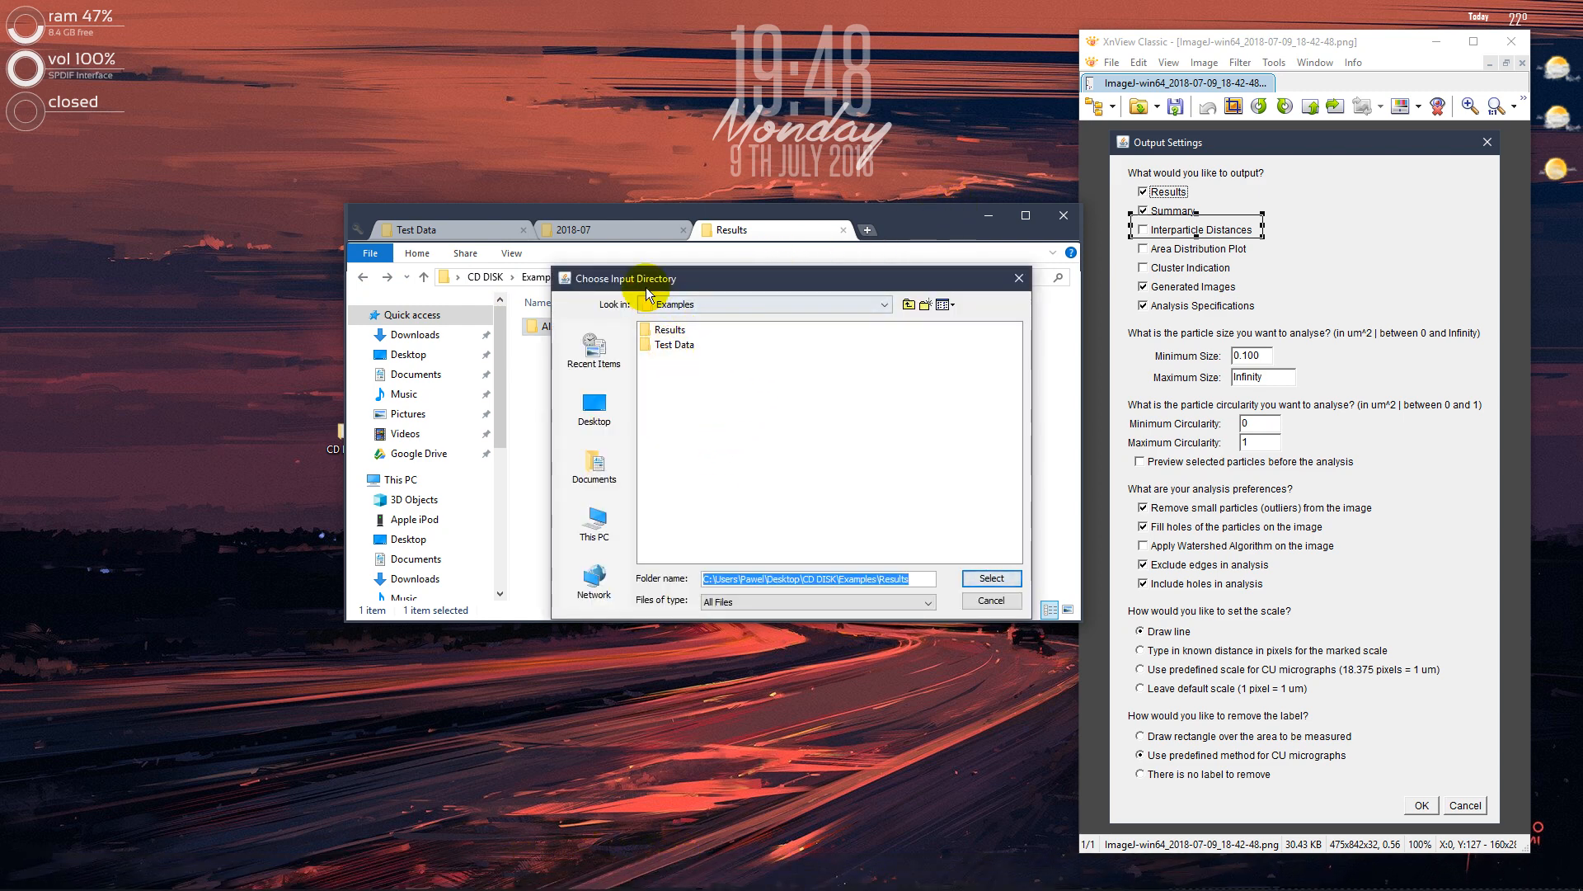
double_click(669, 349)
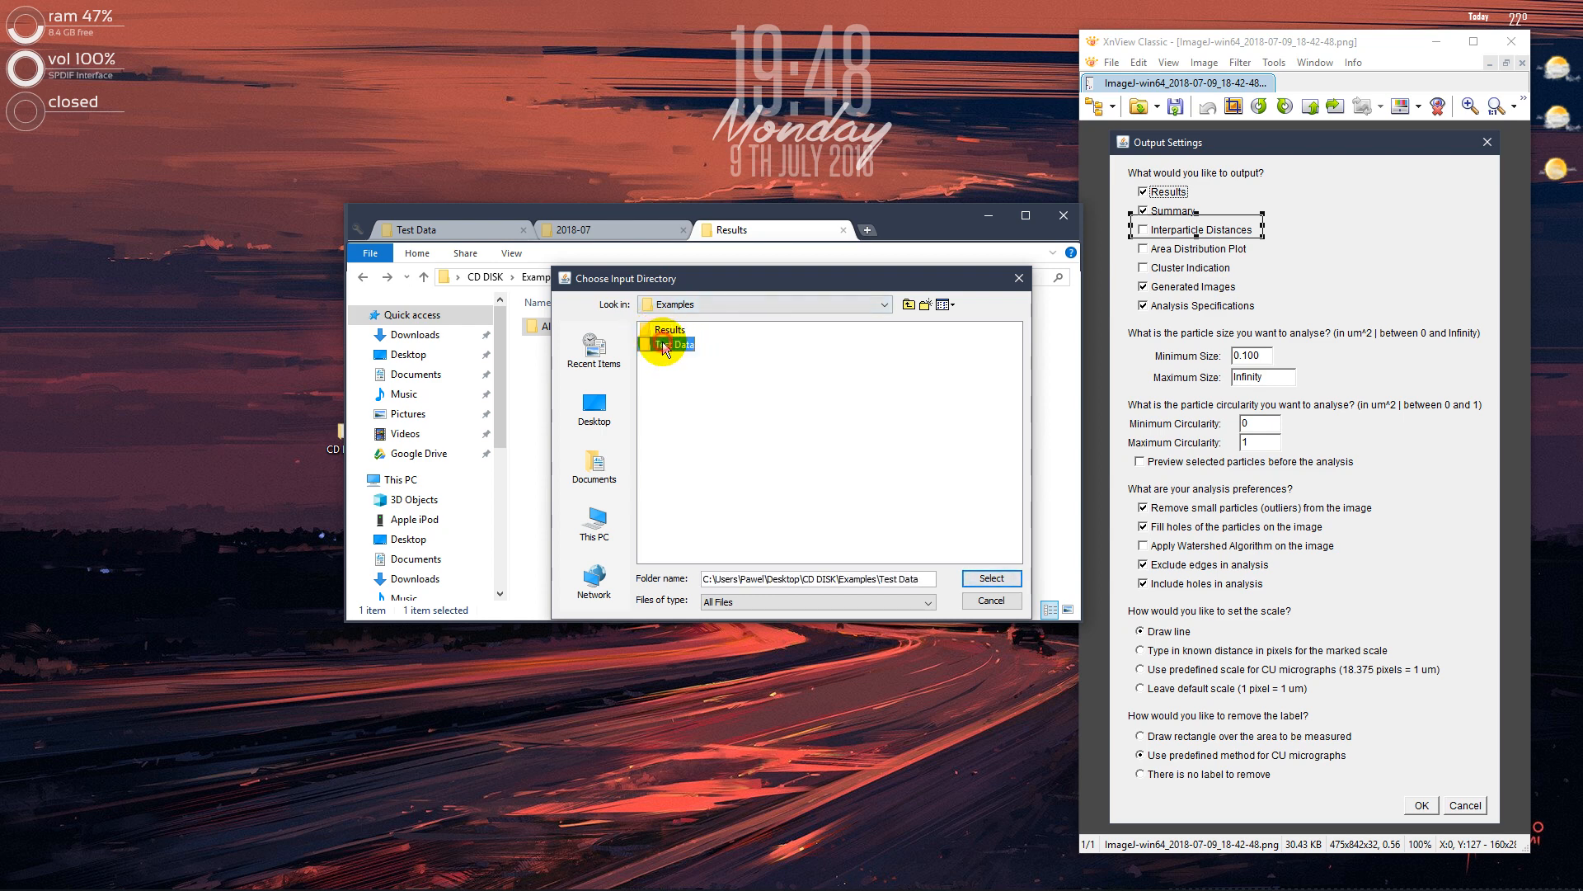
click(907, 305)
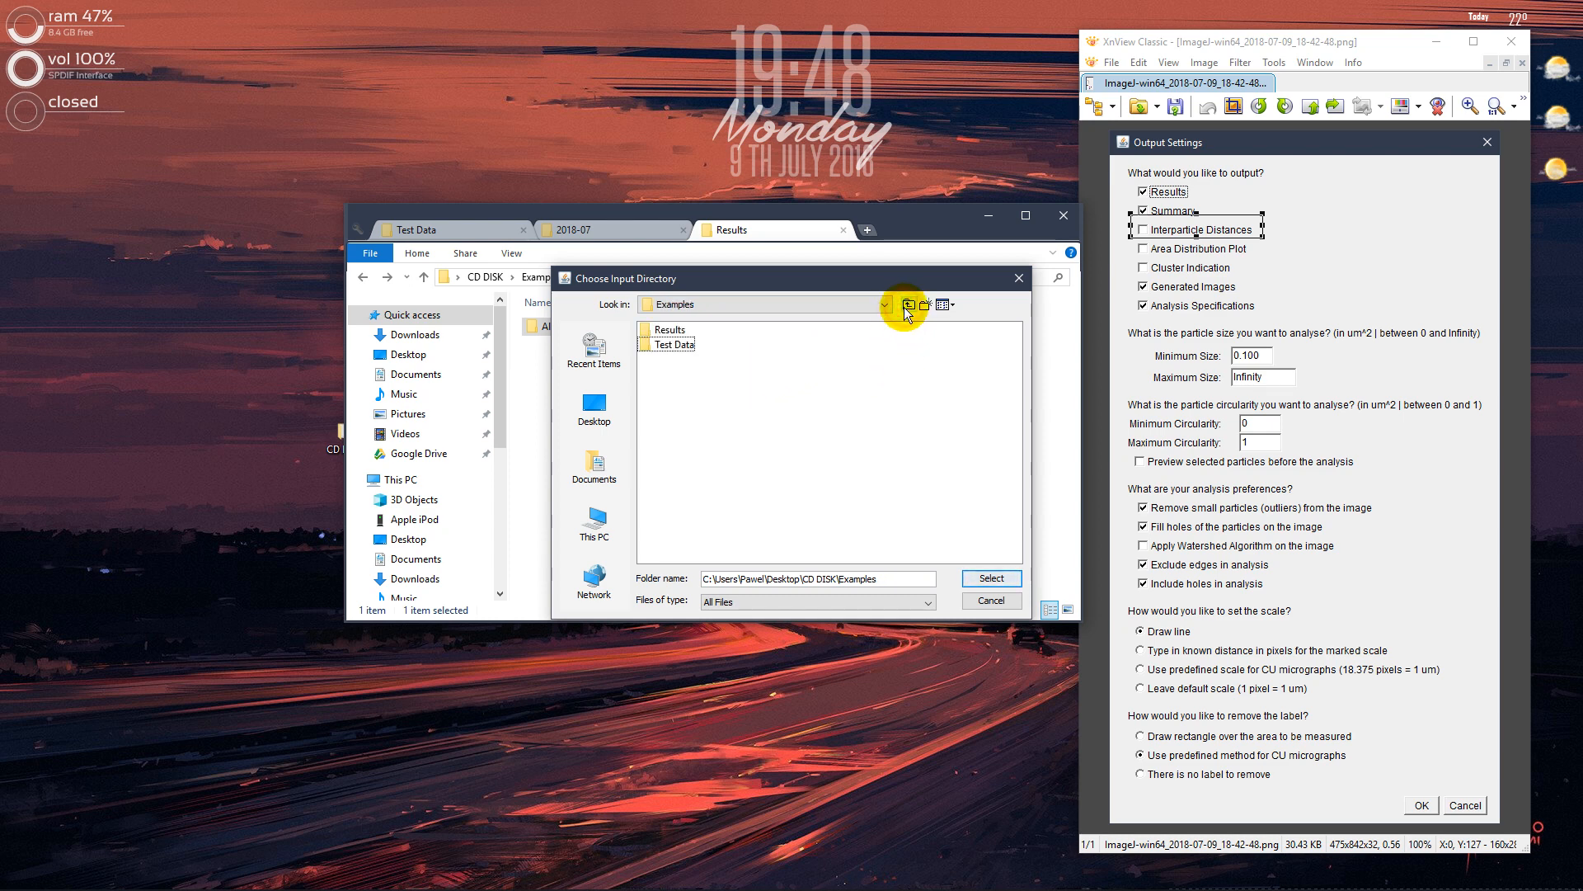
click(674, 343)
click(991, 577)
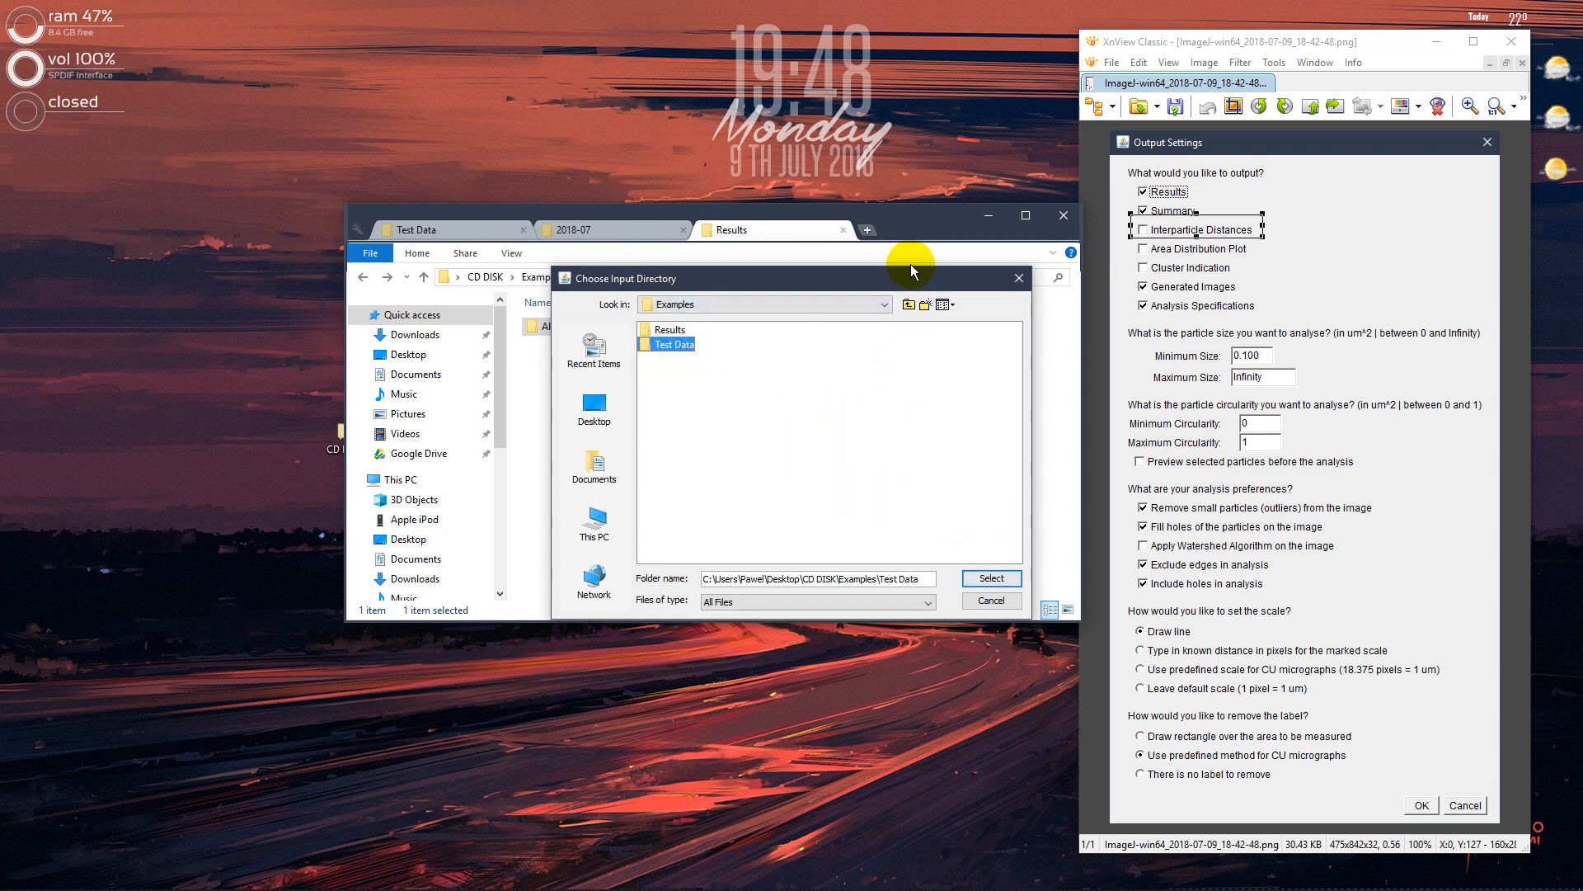
Open the Test Data folder in File Explorer to check its files, and move the window clear of the directory chooser
click(363, 279)
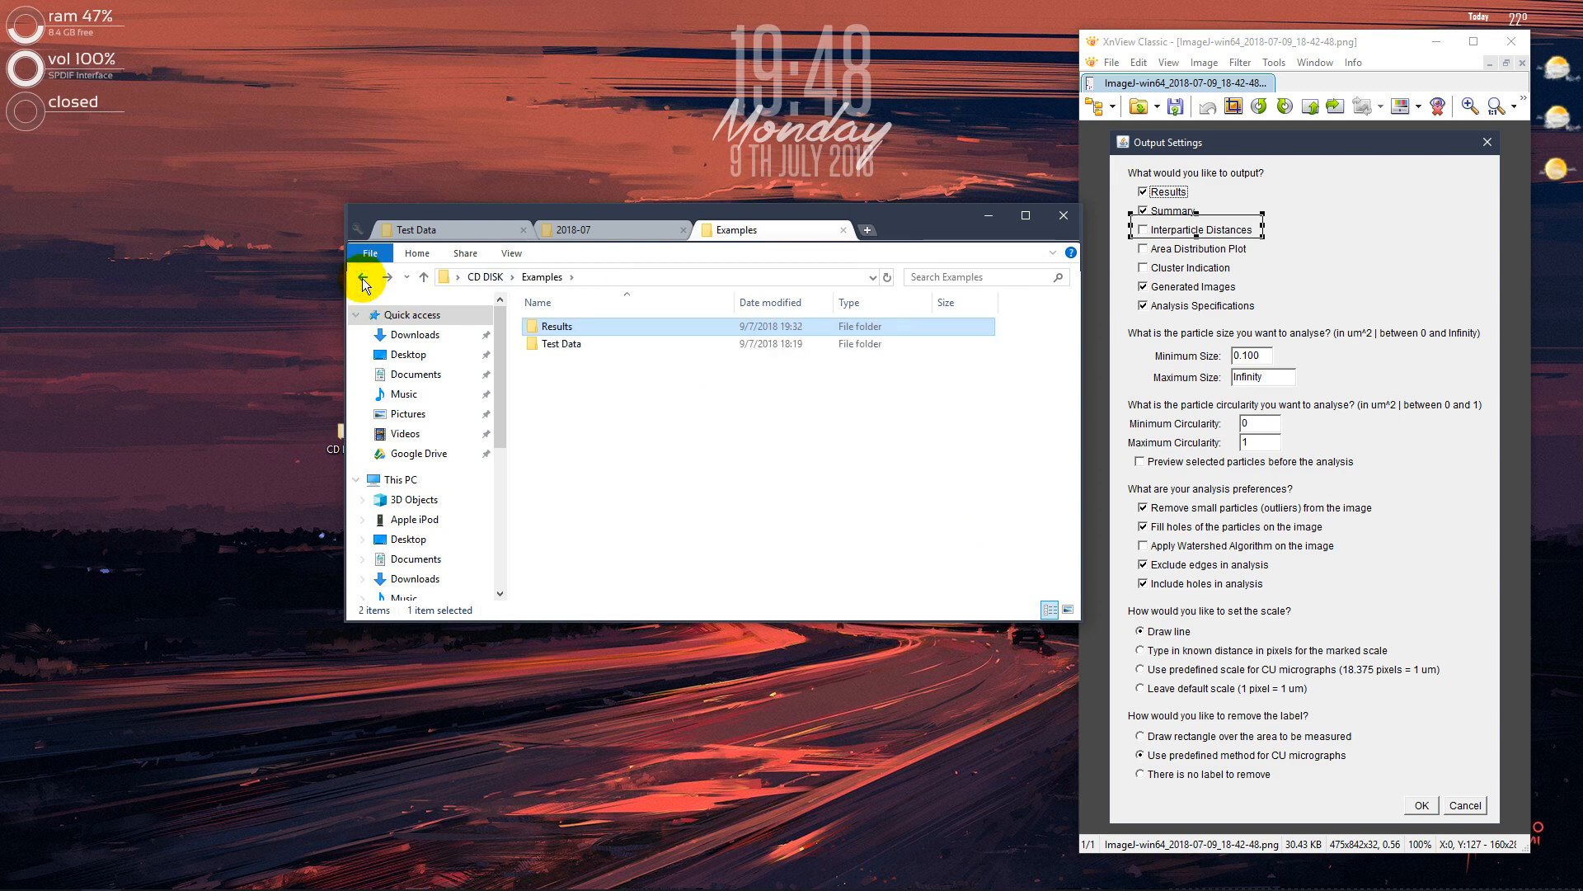
double_click(602, 341)
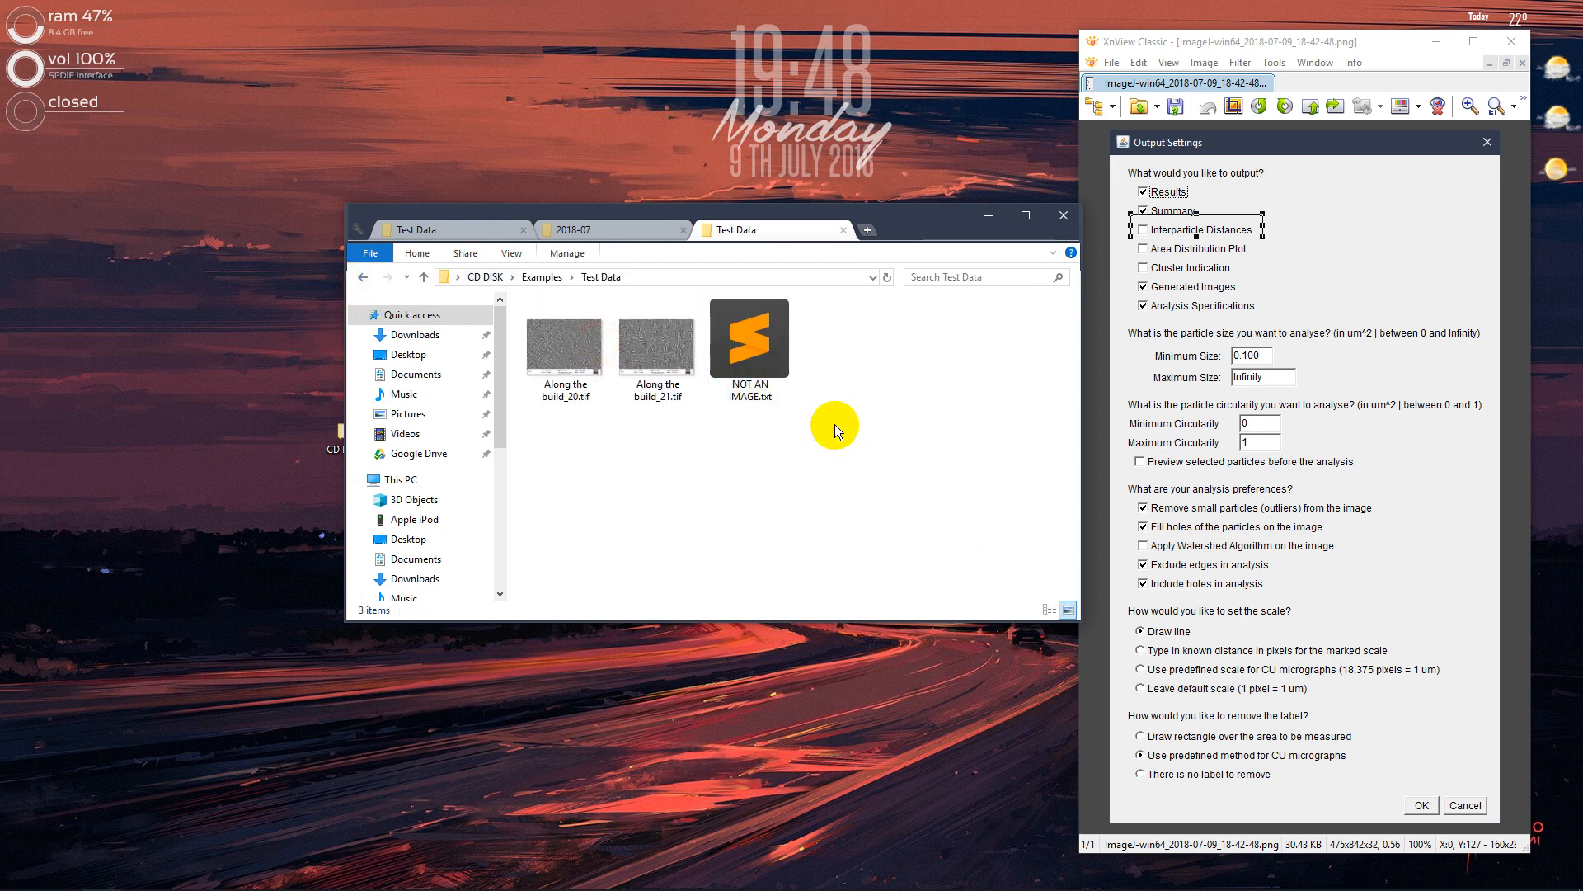
drag(853, 437, 747, 320)
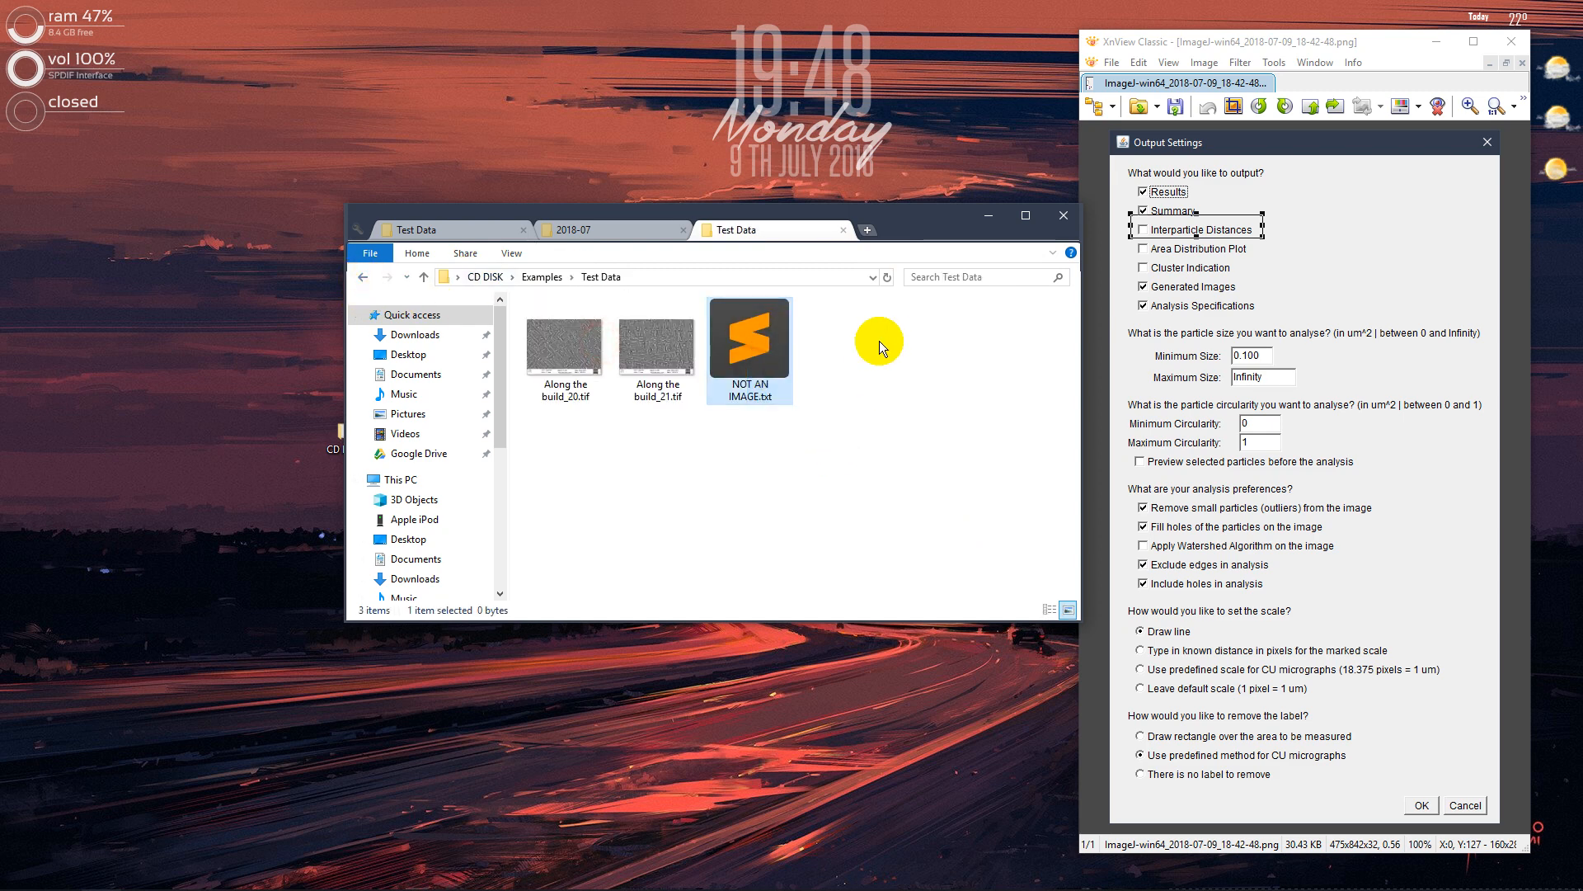
drag(851, 323, 755, 437)
click(961, 404)
drag(936, 220, 910, 411)
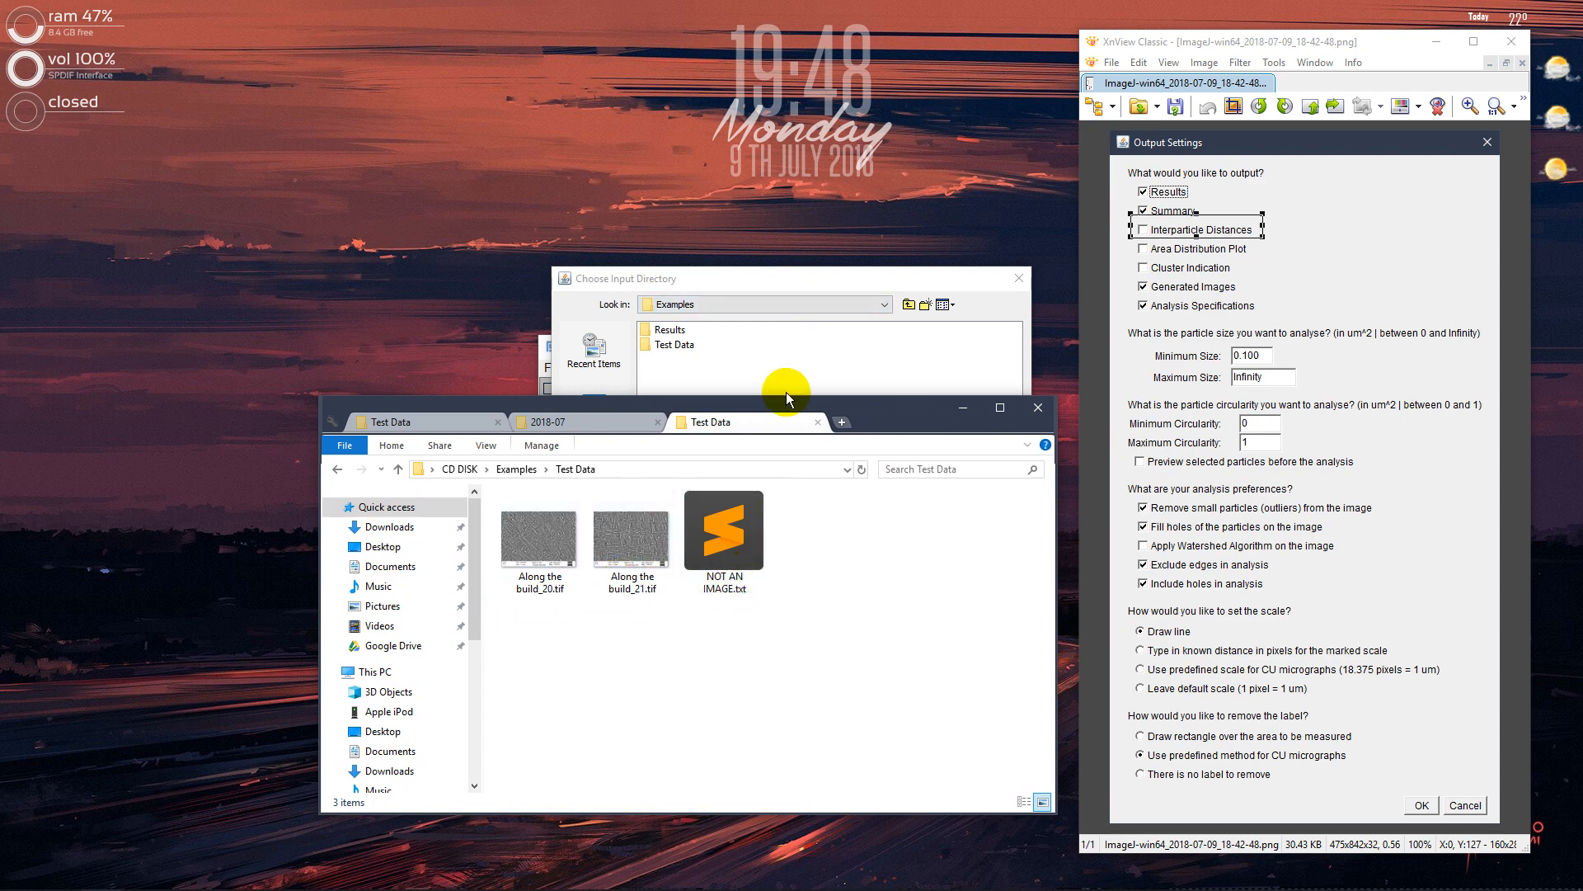
Choose the Test Data folder in Examples as the input directory for the analysis
click(760, 288)
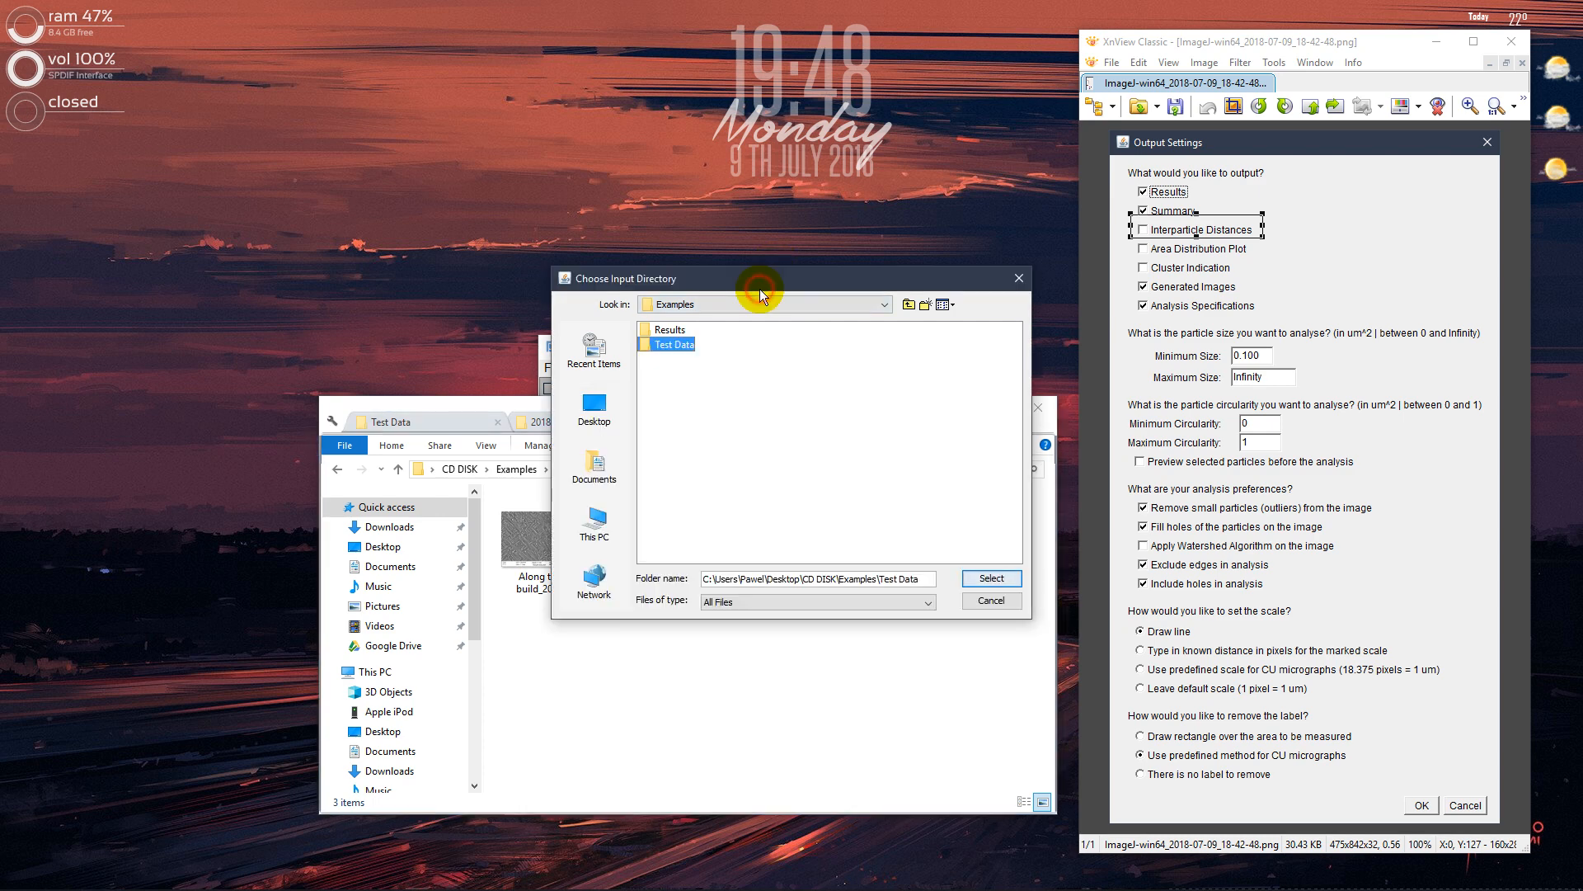
click(673, 343)
click(531, 638)
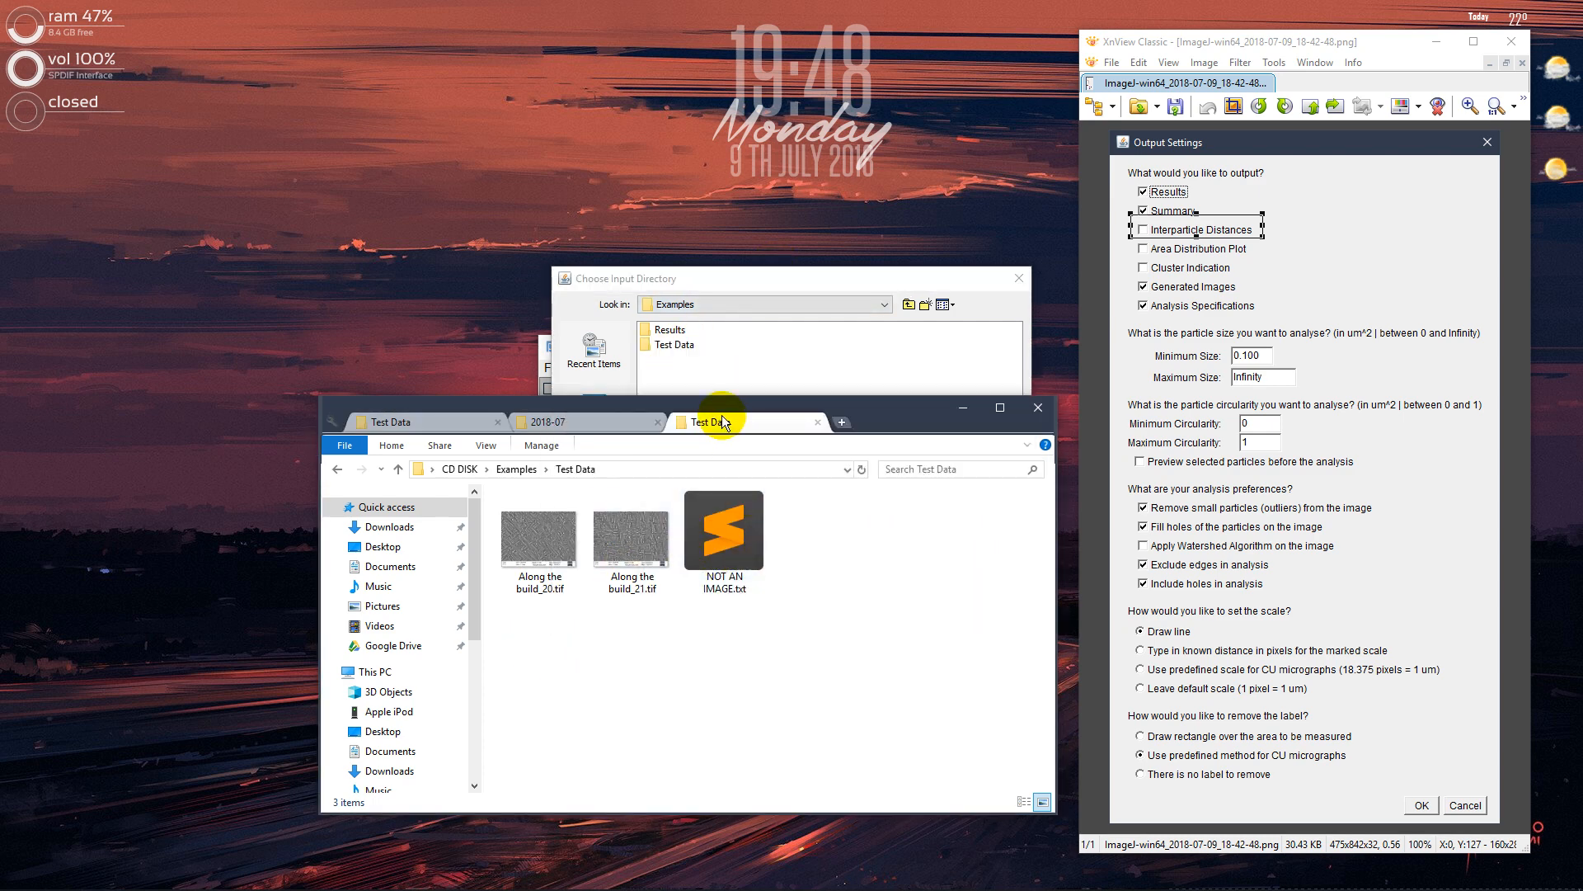
click(684, 353)
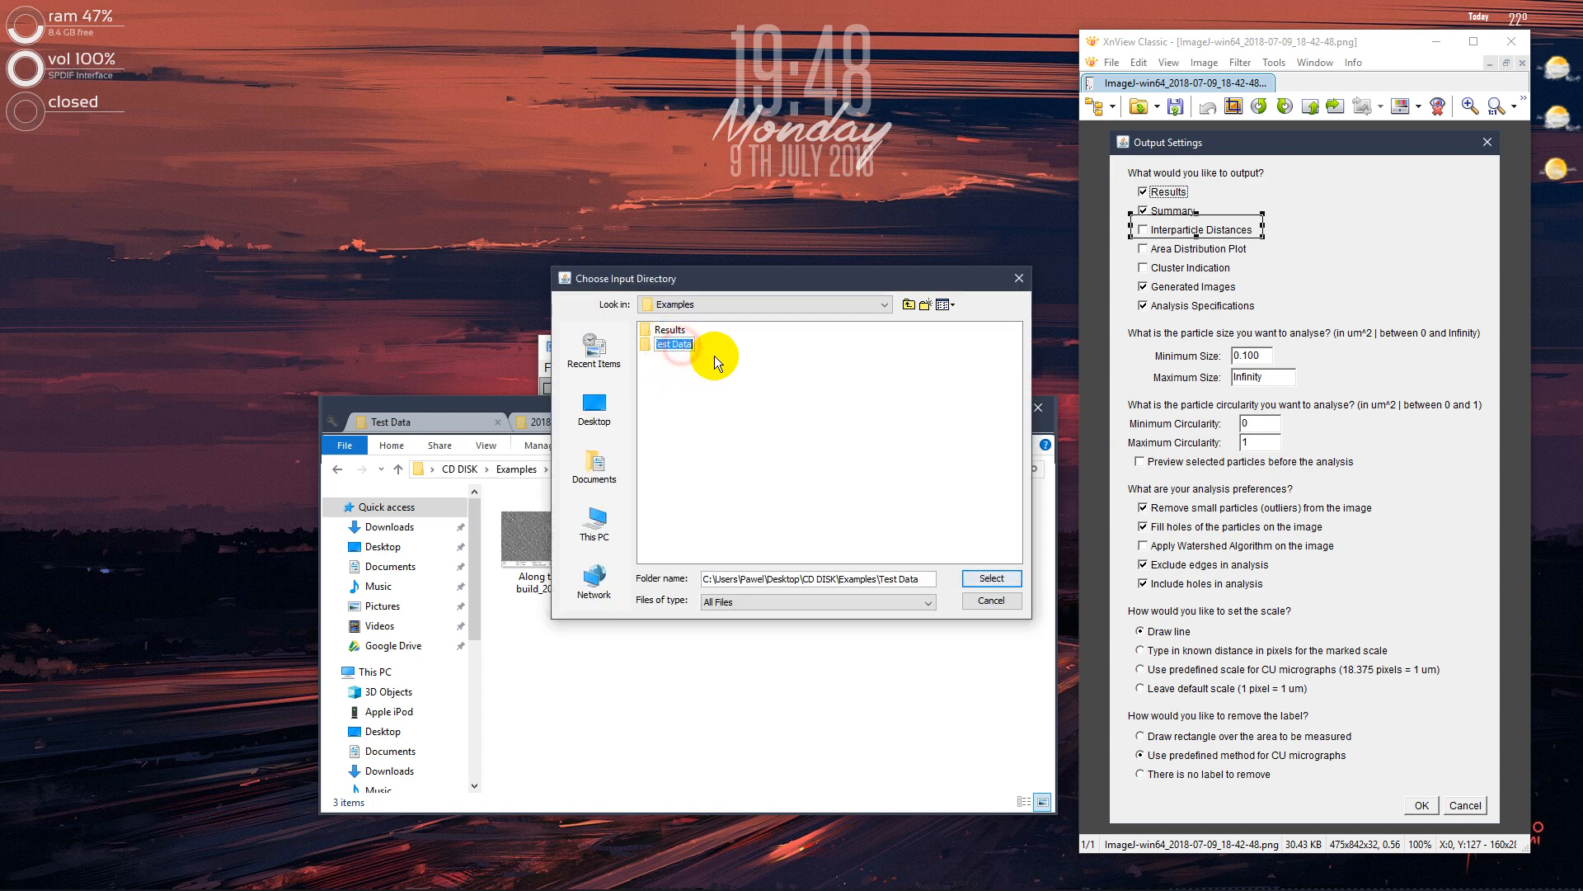
click(637, 345)
click(640, 345)
click(645, 368)
click(643, 349)
click(749, 347)
click(691, 343)
click(696, 383)
click(663, 333)
click(660, 348)
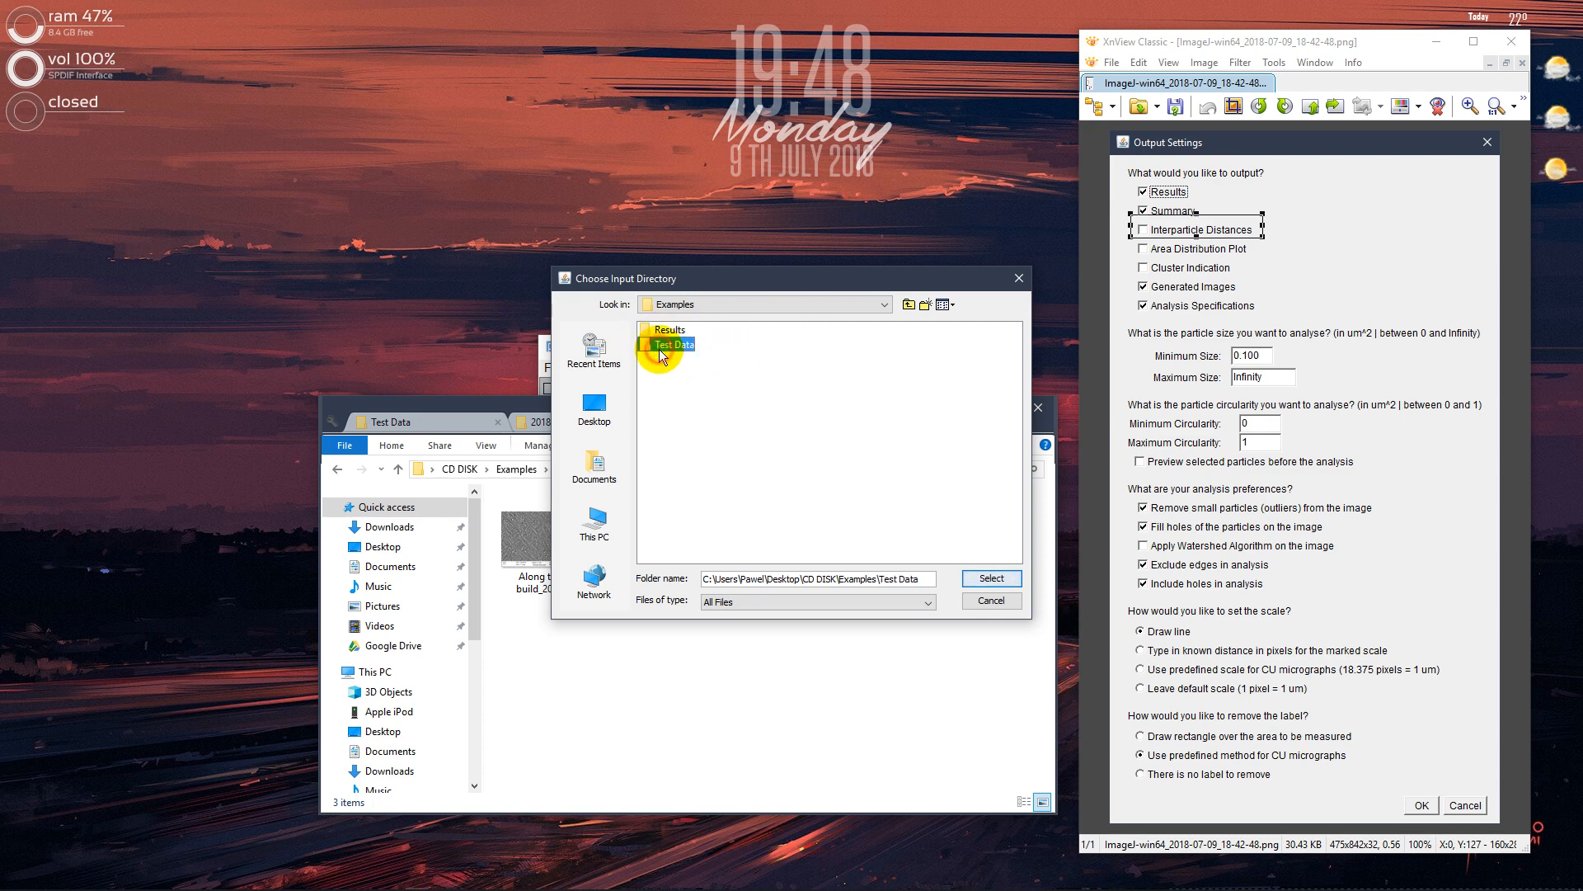
click(981, 581)
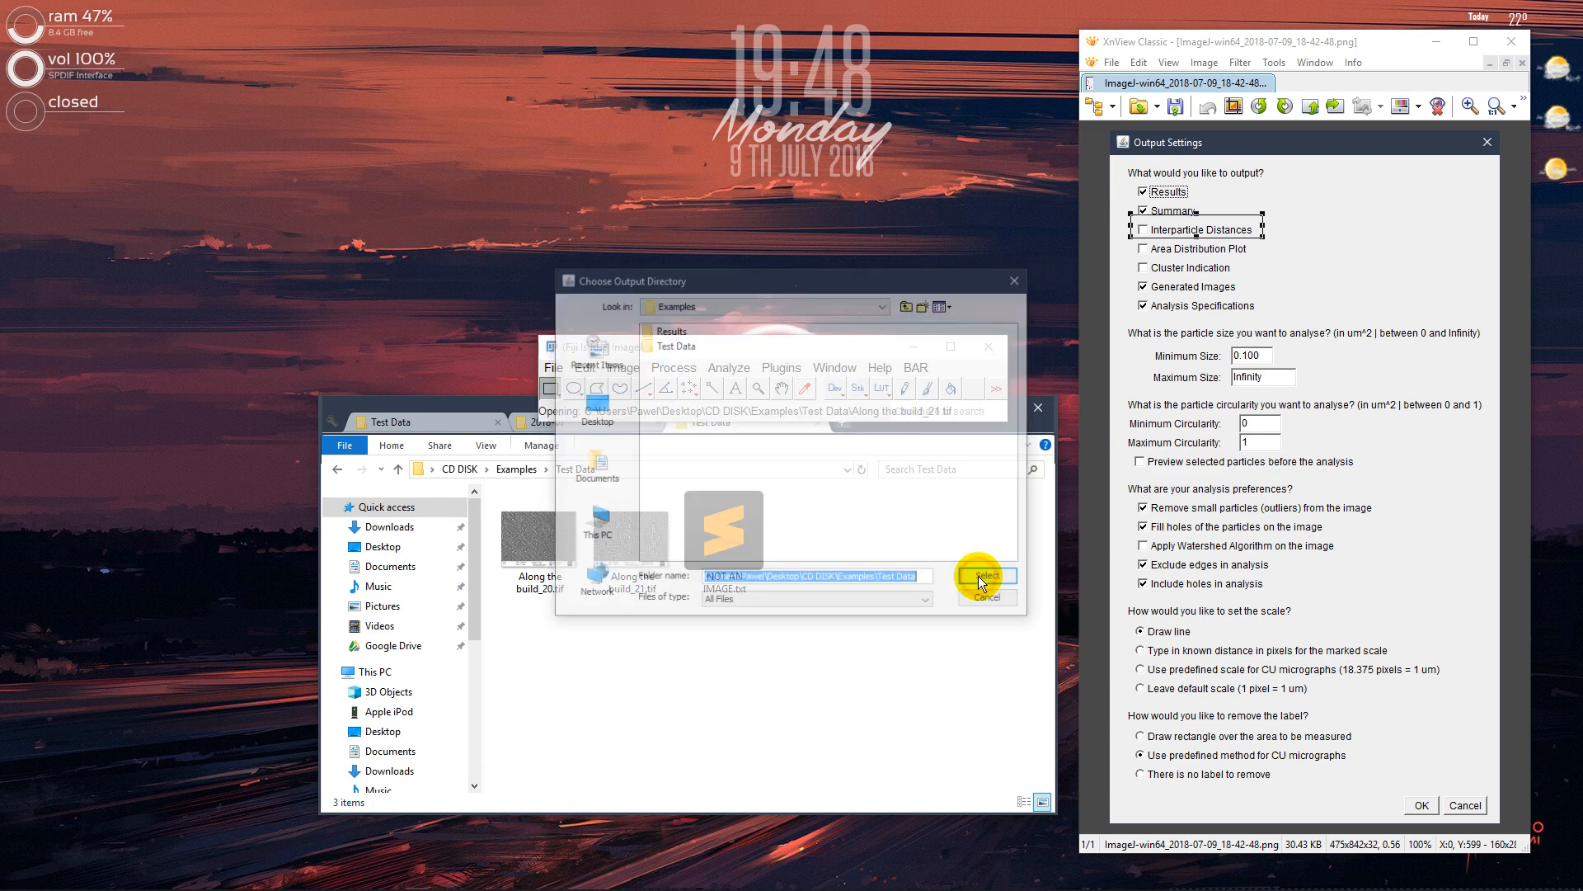
Highlight Results in the output directory chooser, and permanently delete the old Along the build_20.tif results folder from Results in File Explorer
click(667, 330)
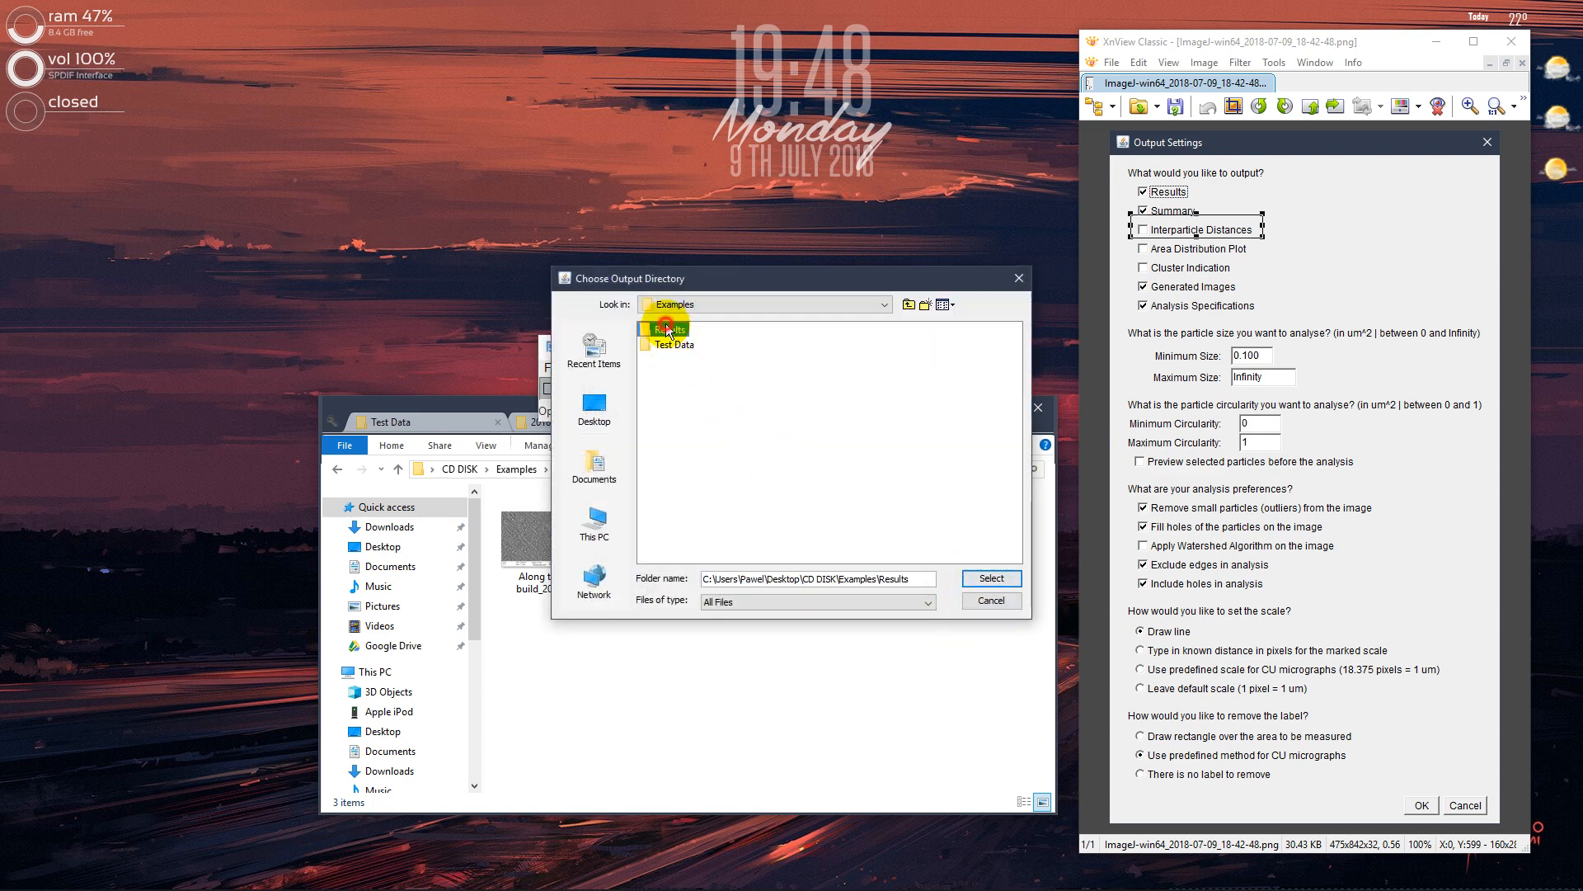
click(522, 427)
drag(444, 423, 569, 425)
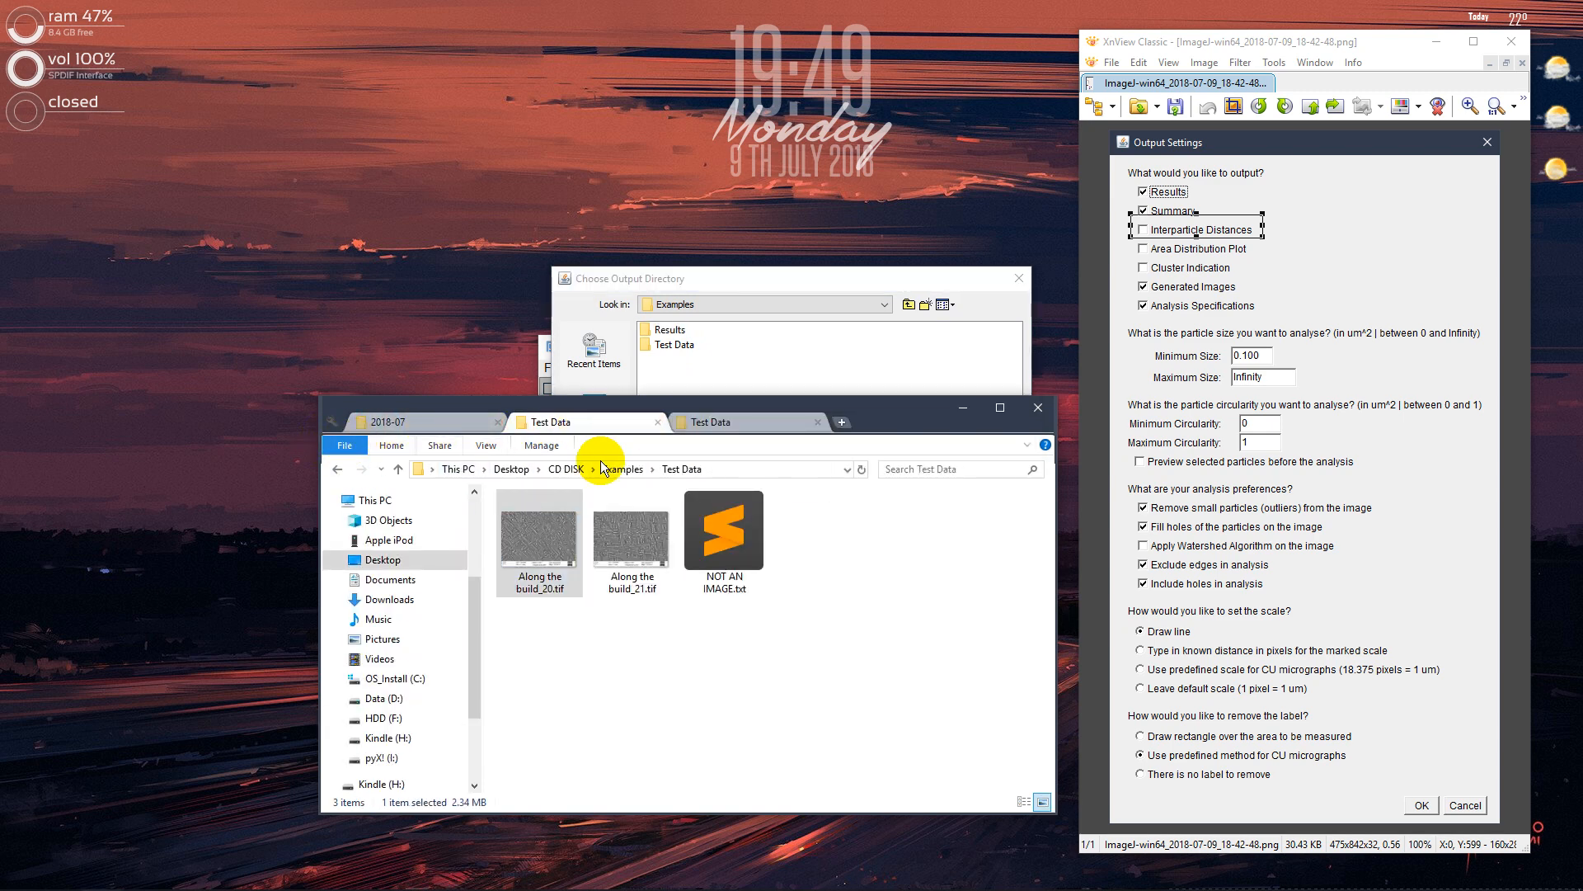
click(338, 468)
double_click(528, 520)
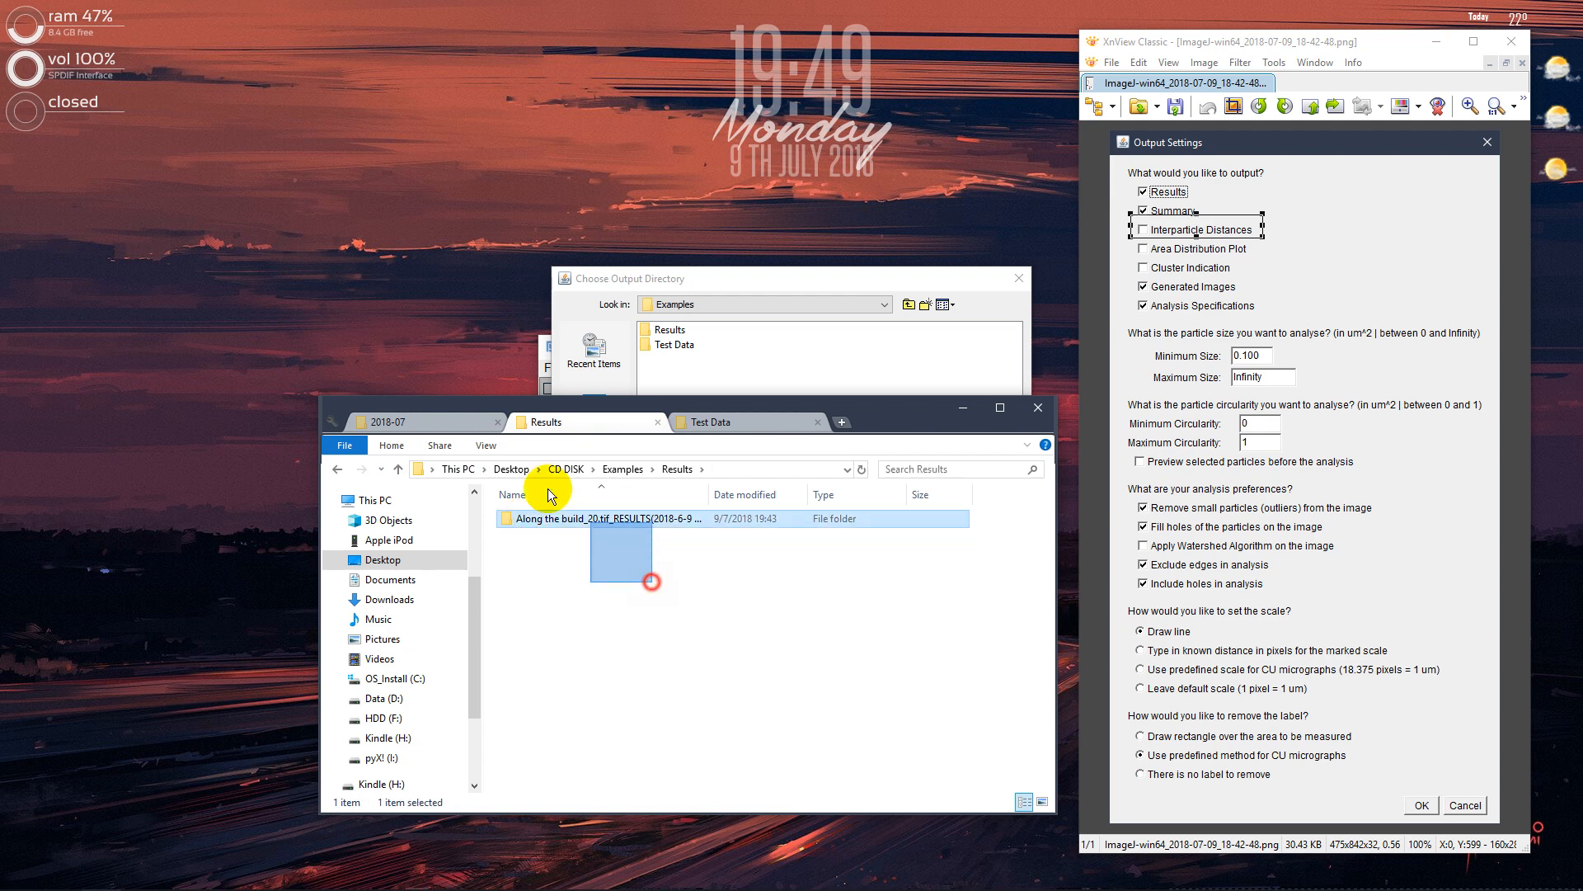
click(682, 513)
key(shift+Delete)
key(Return)
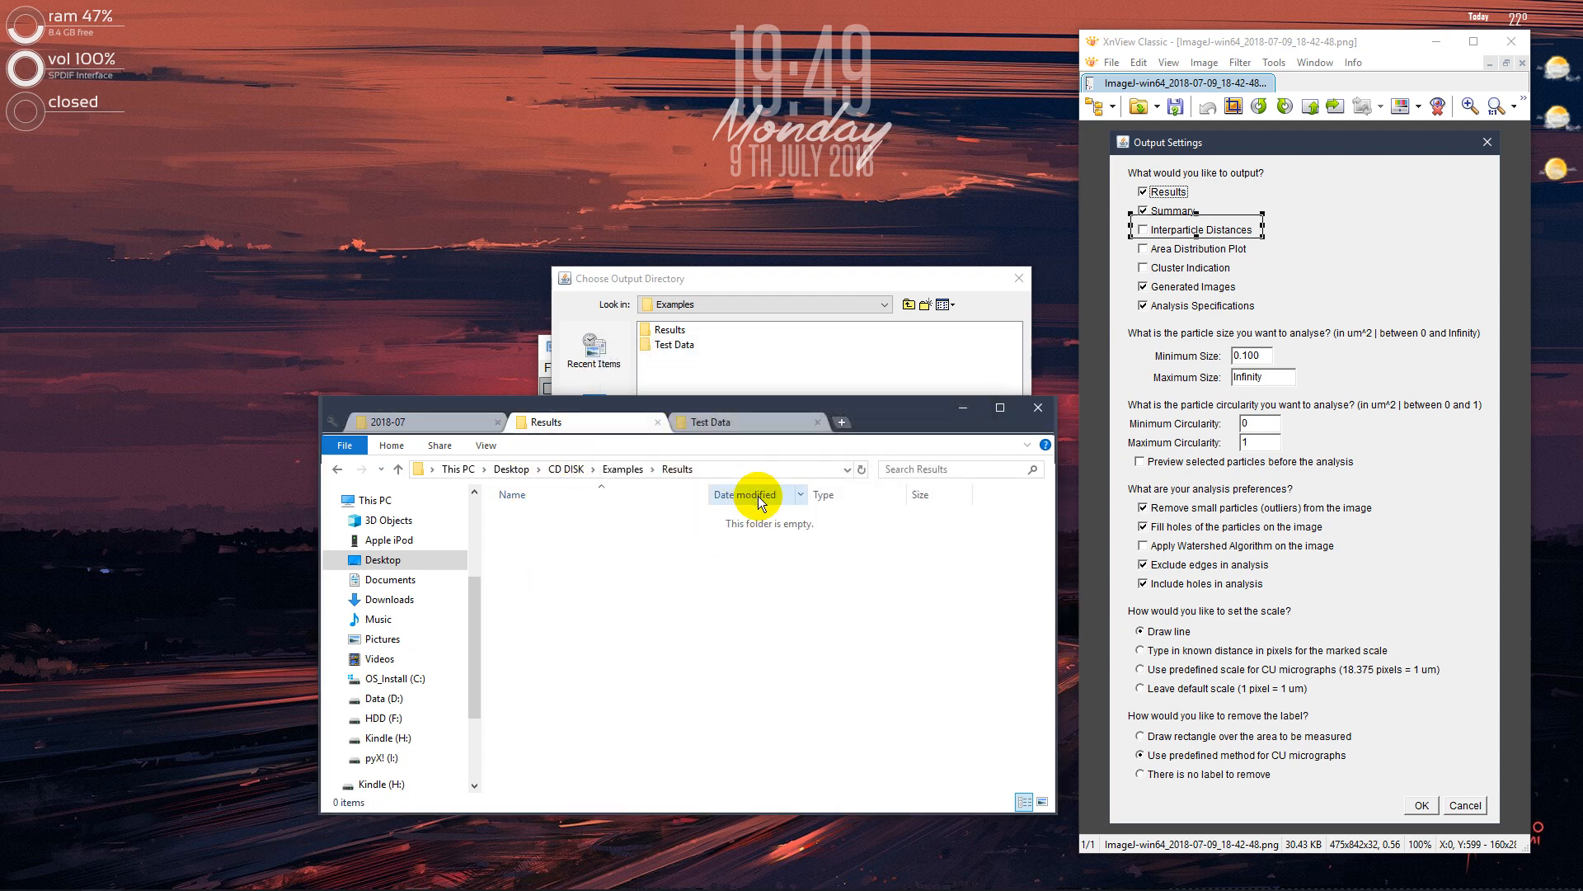
Minimize File Explorer and confirm the Results folder in Examples as the output directory
click(666, 287)
click(478, 405)
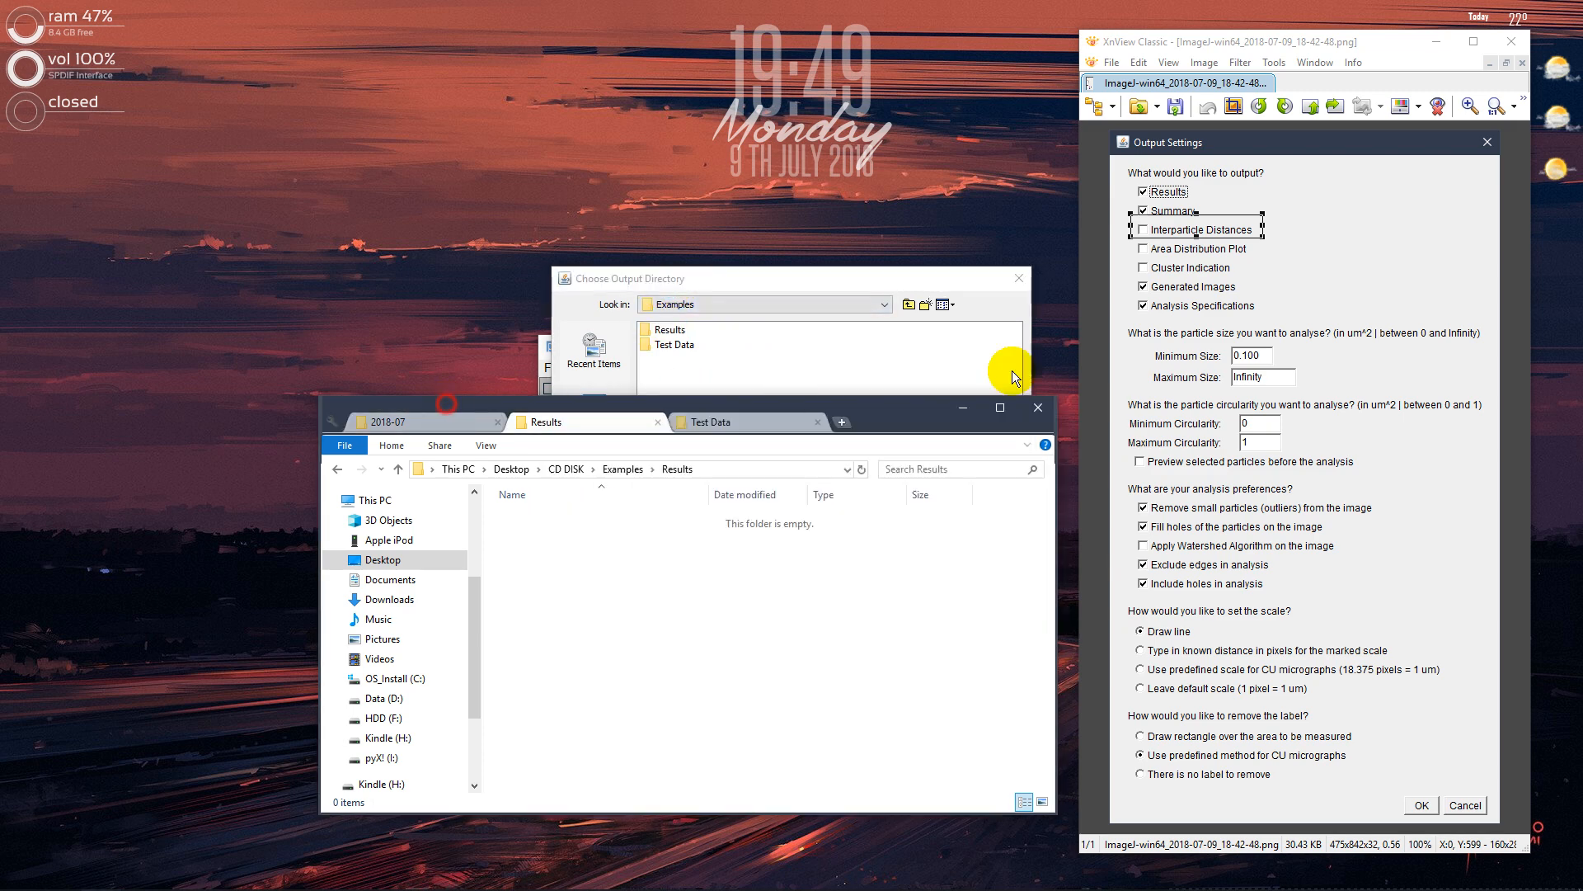
click(956, 414)
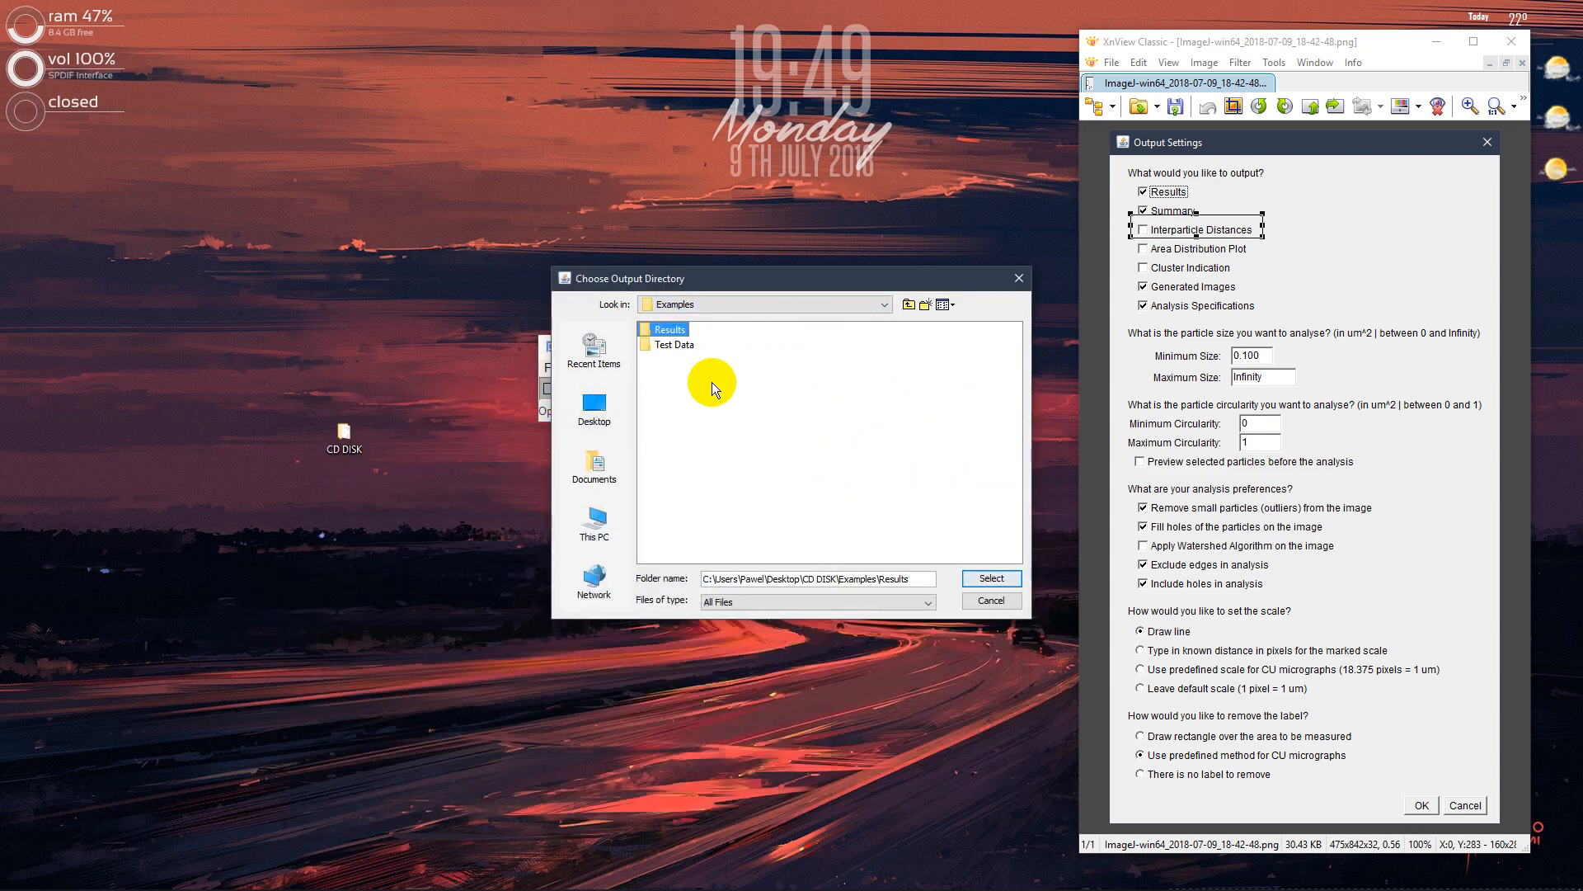
click(1003, 579)
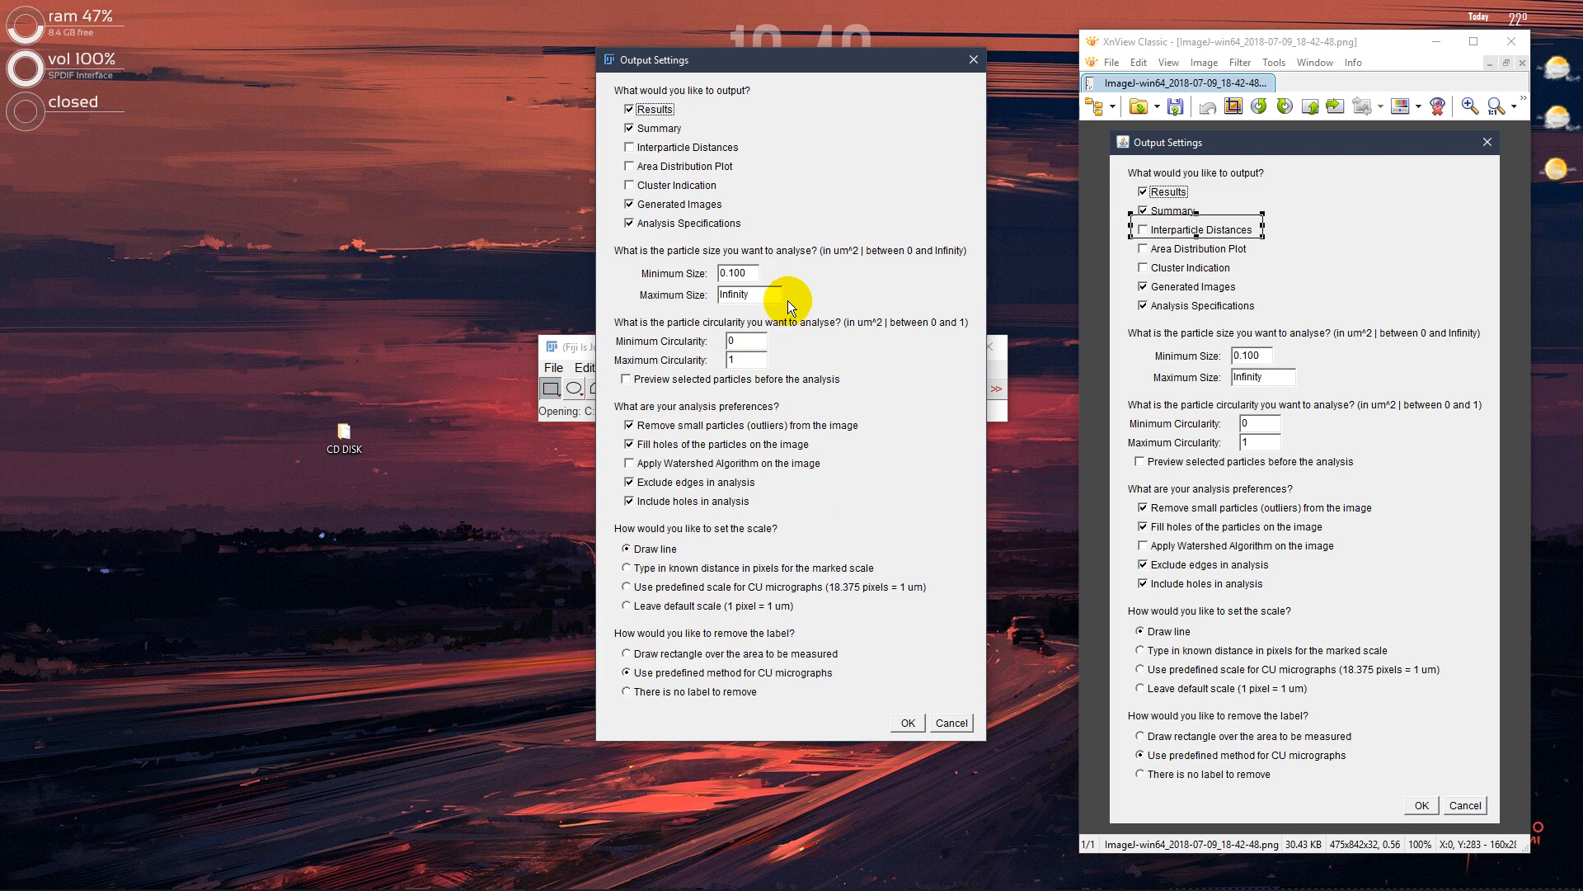
Use the predefined scale for CU micrographs (18.375 pixels = 1 um) and run the analysis, saving the Processed and Outlined images
click(682, 589)
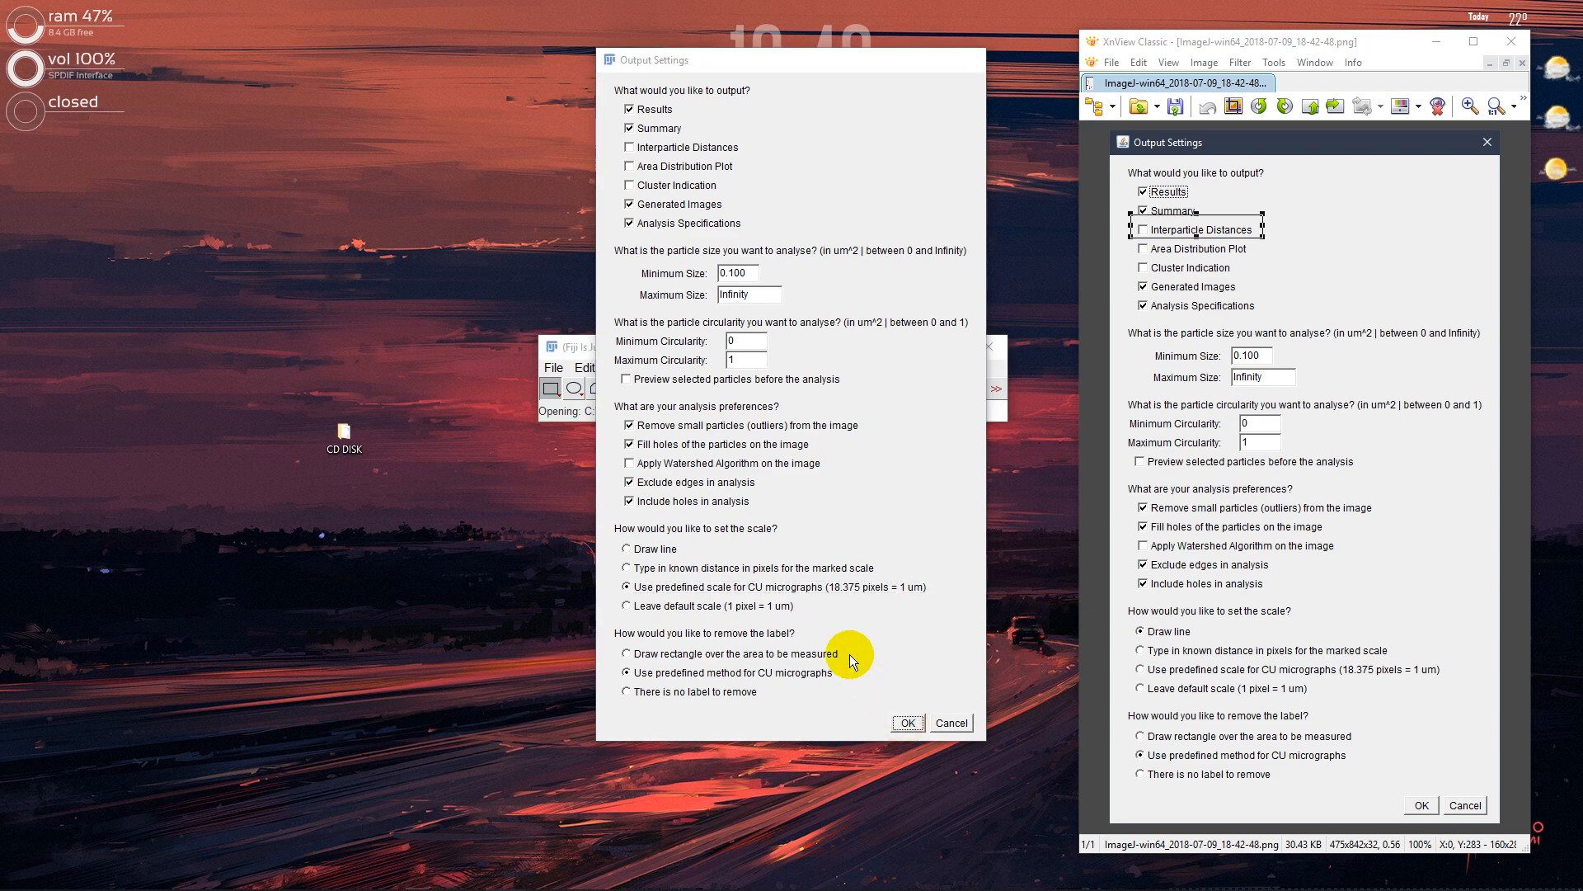
click(907, 723)
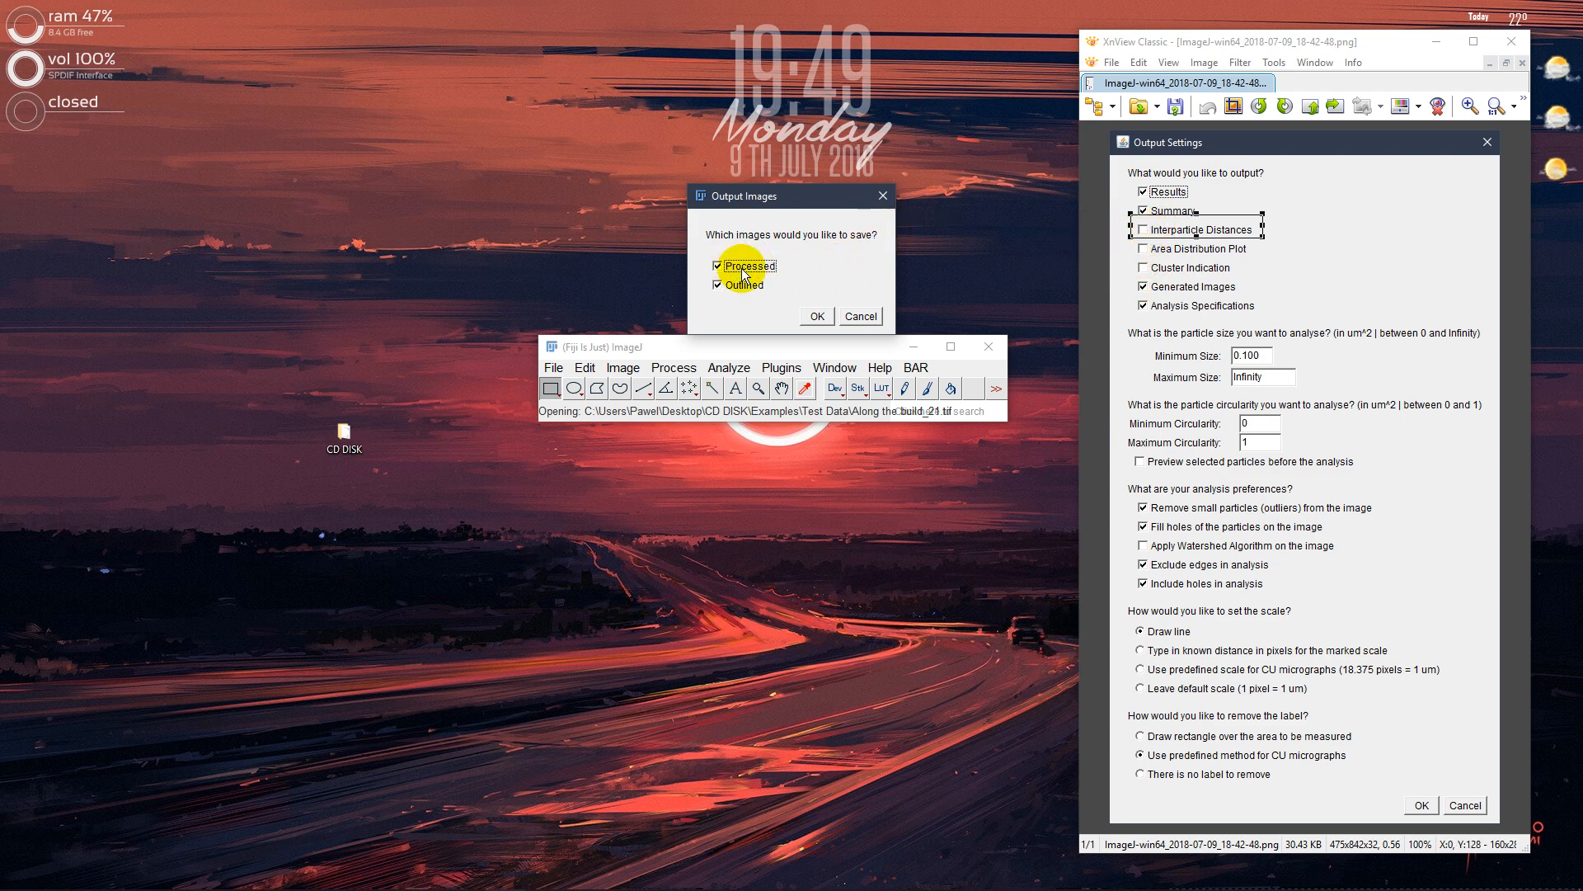
click(814, 317)
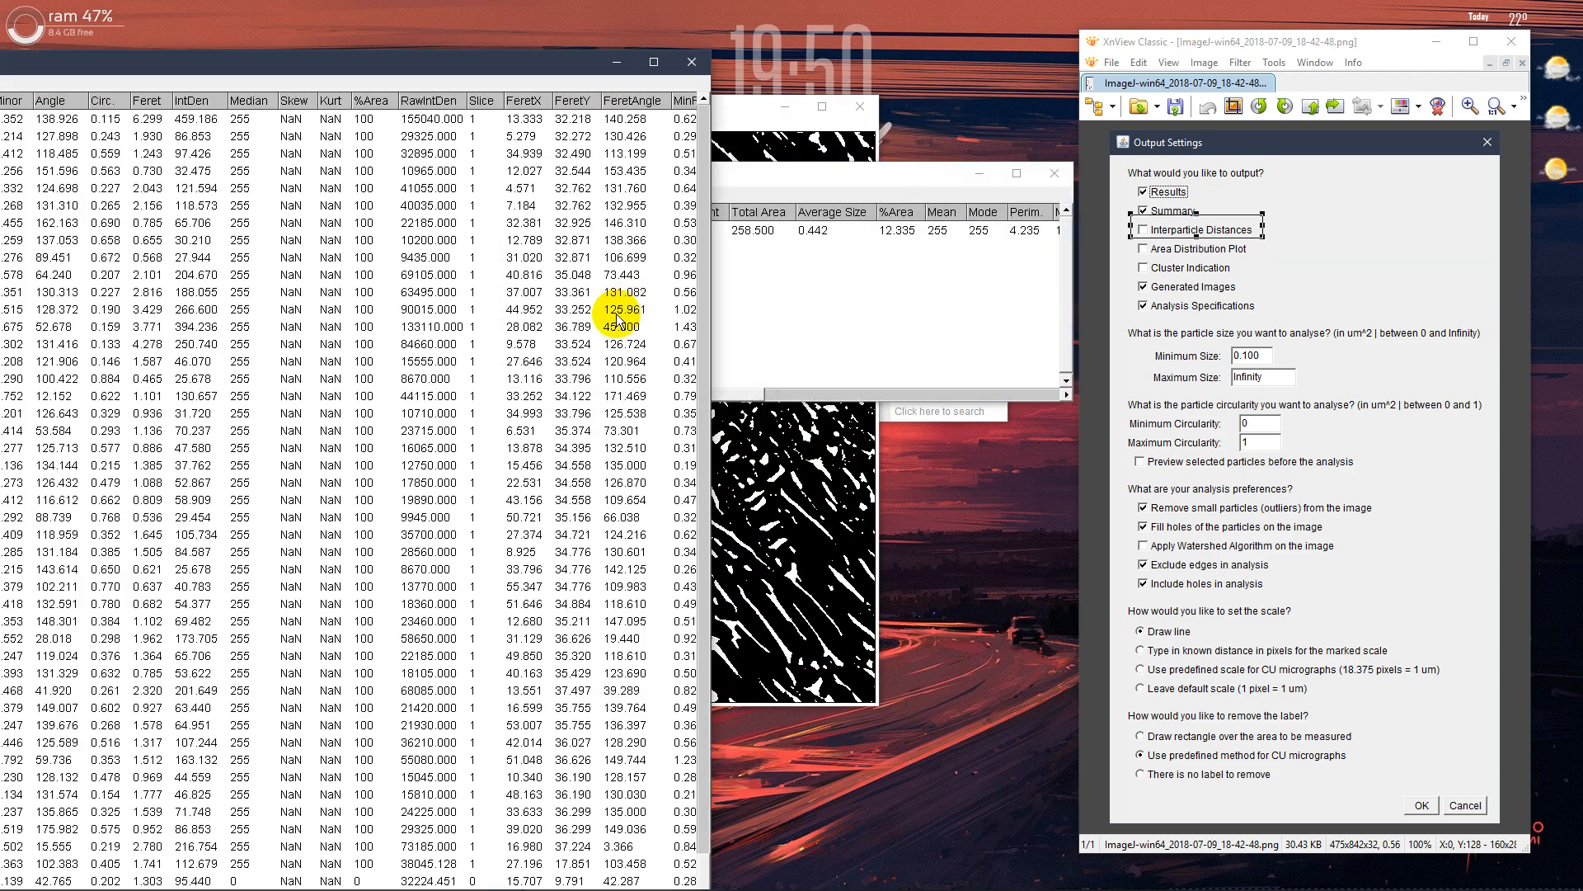
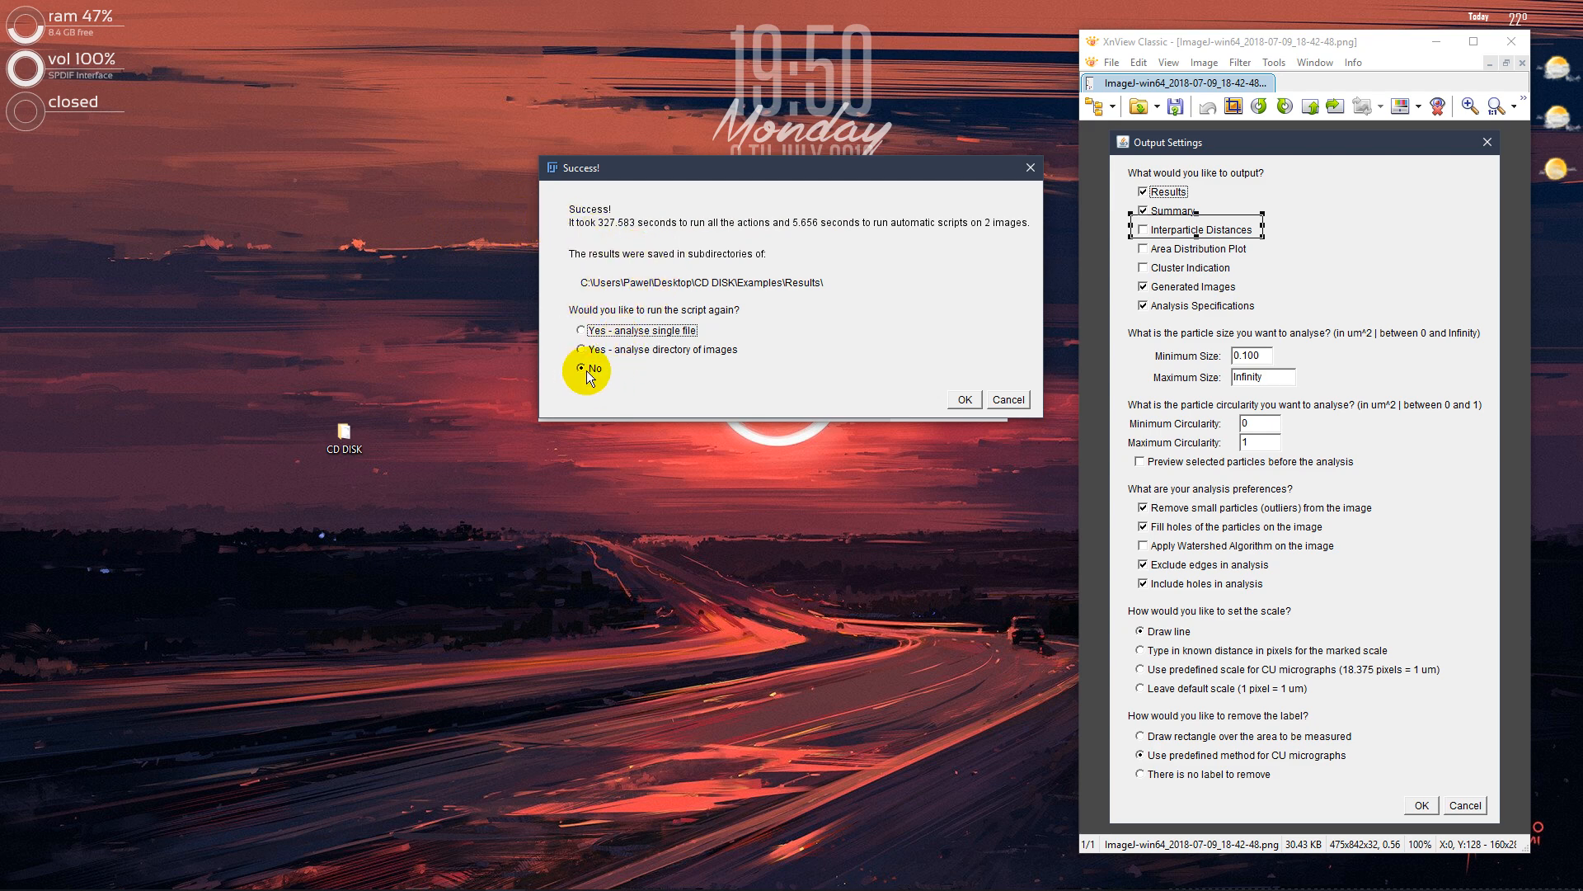
Run the script again for a single file, choosing NOT AN IMAGE.txt from the Test Data folder as the input image
click(616, 330)
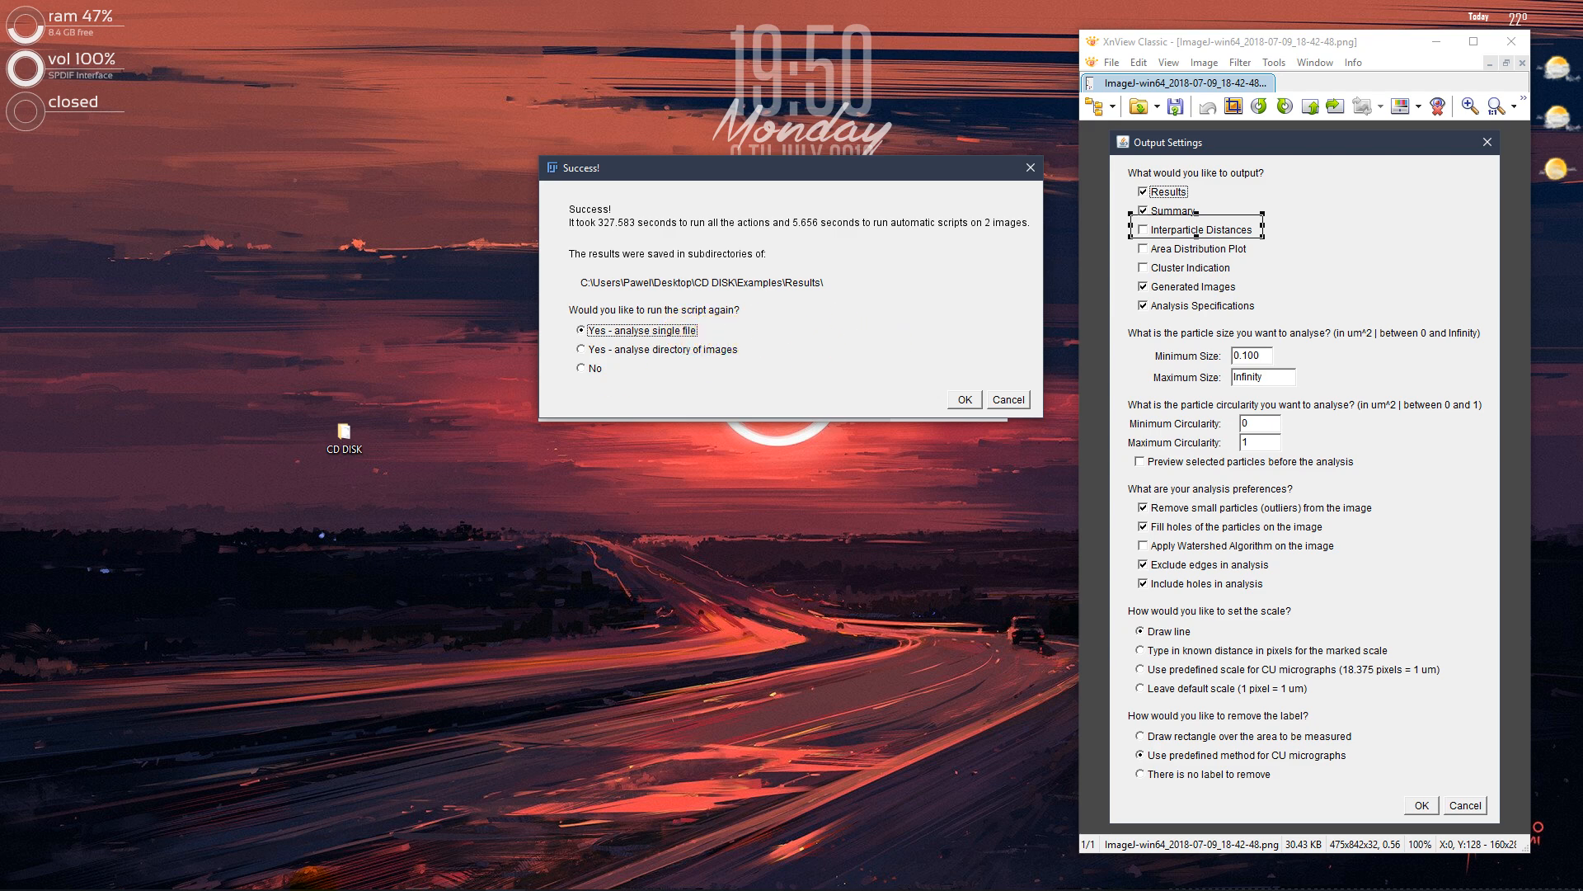
mouse_move(256, 857)
click(963, 401)
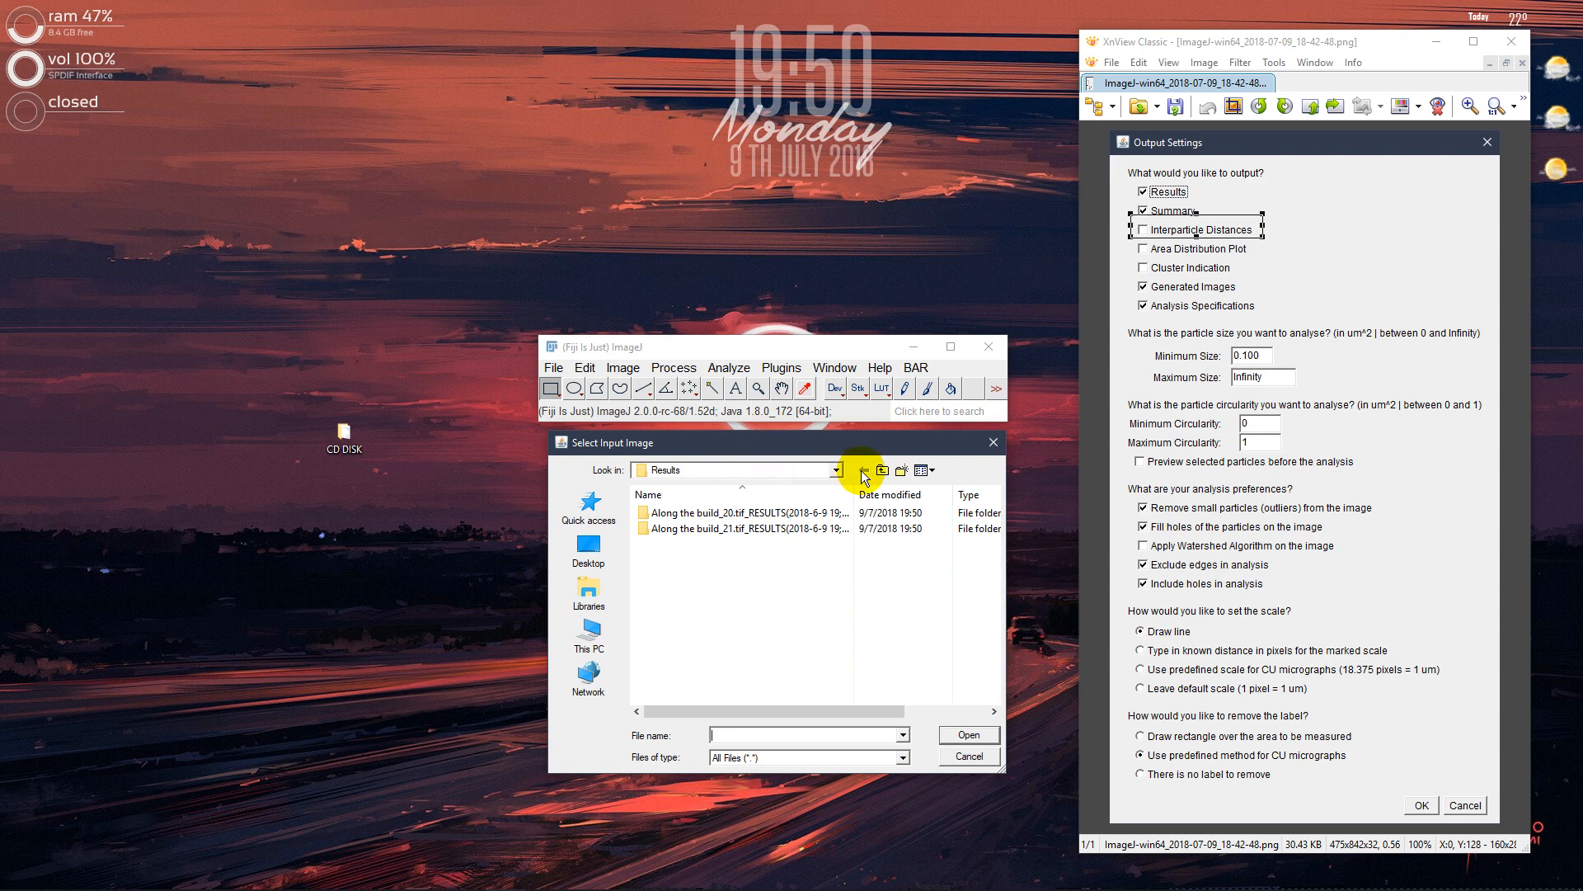
click(864, 474)
double_click(669, 528)
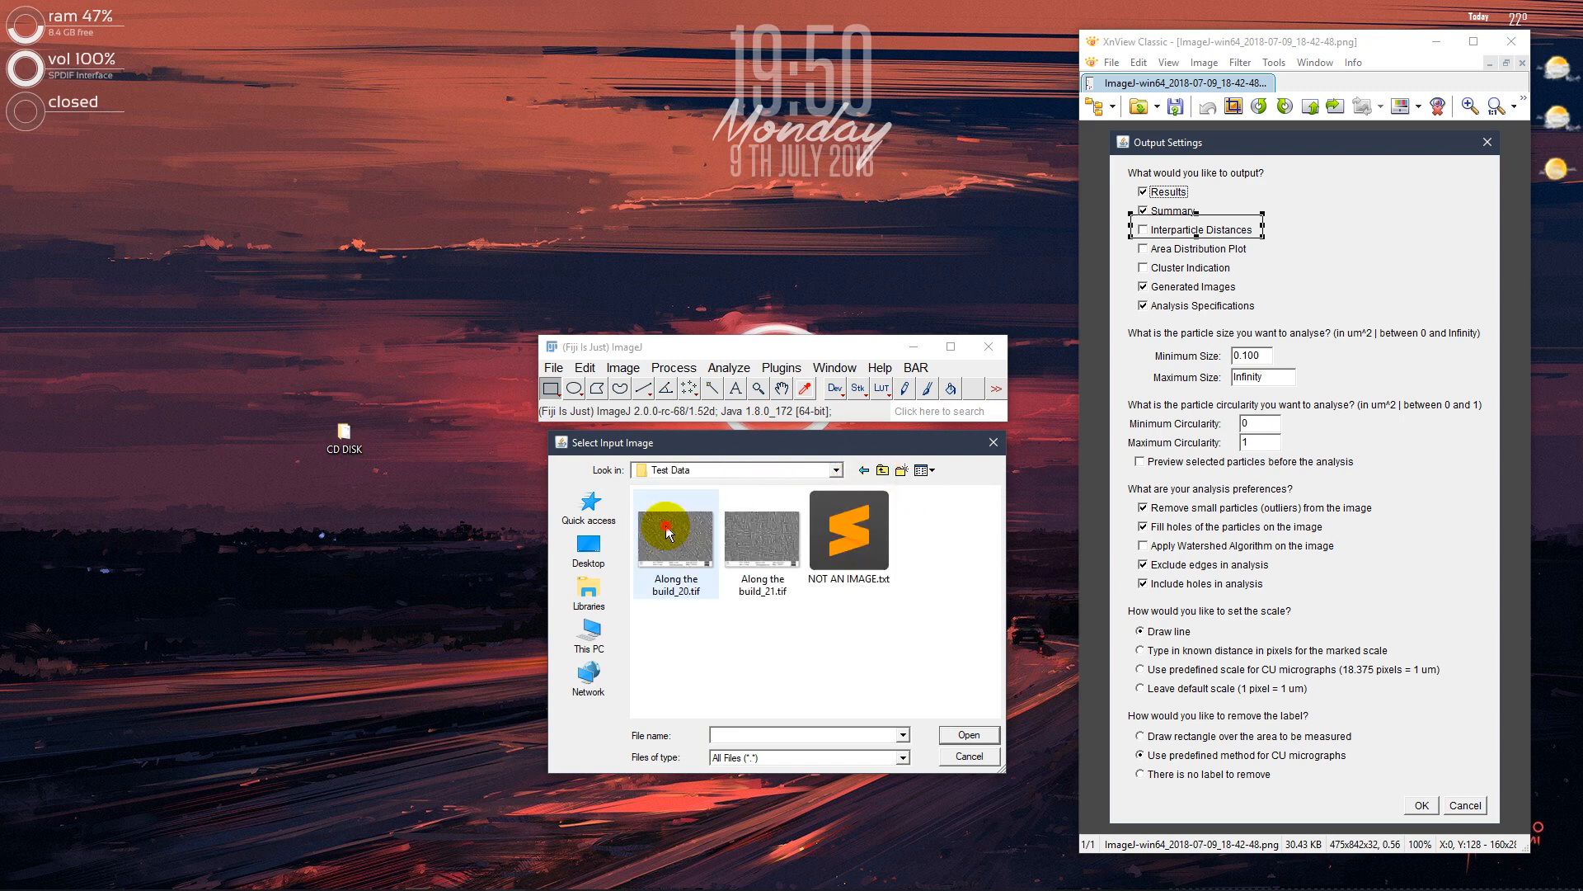
click(849, 536)
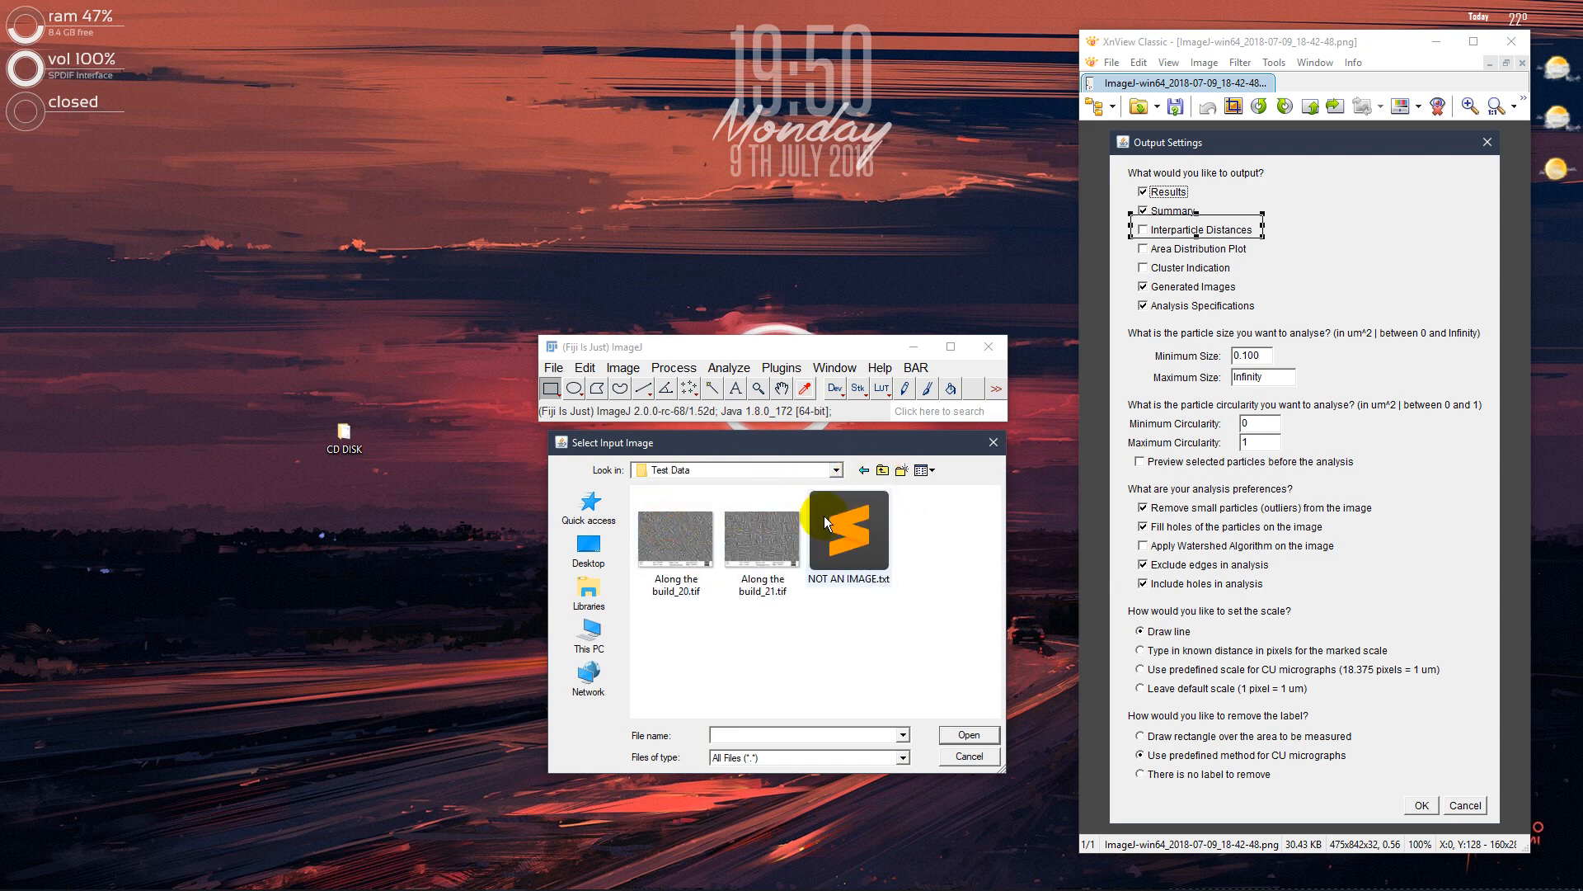
click(971, 734)
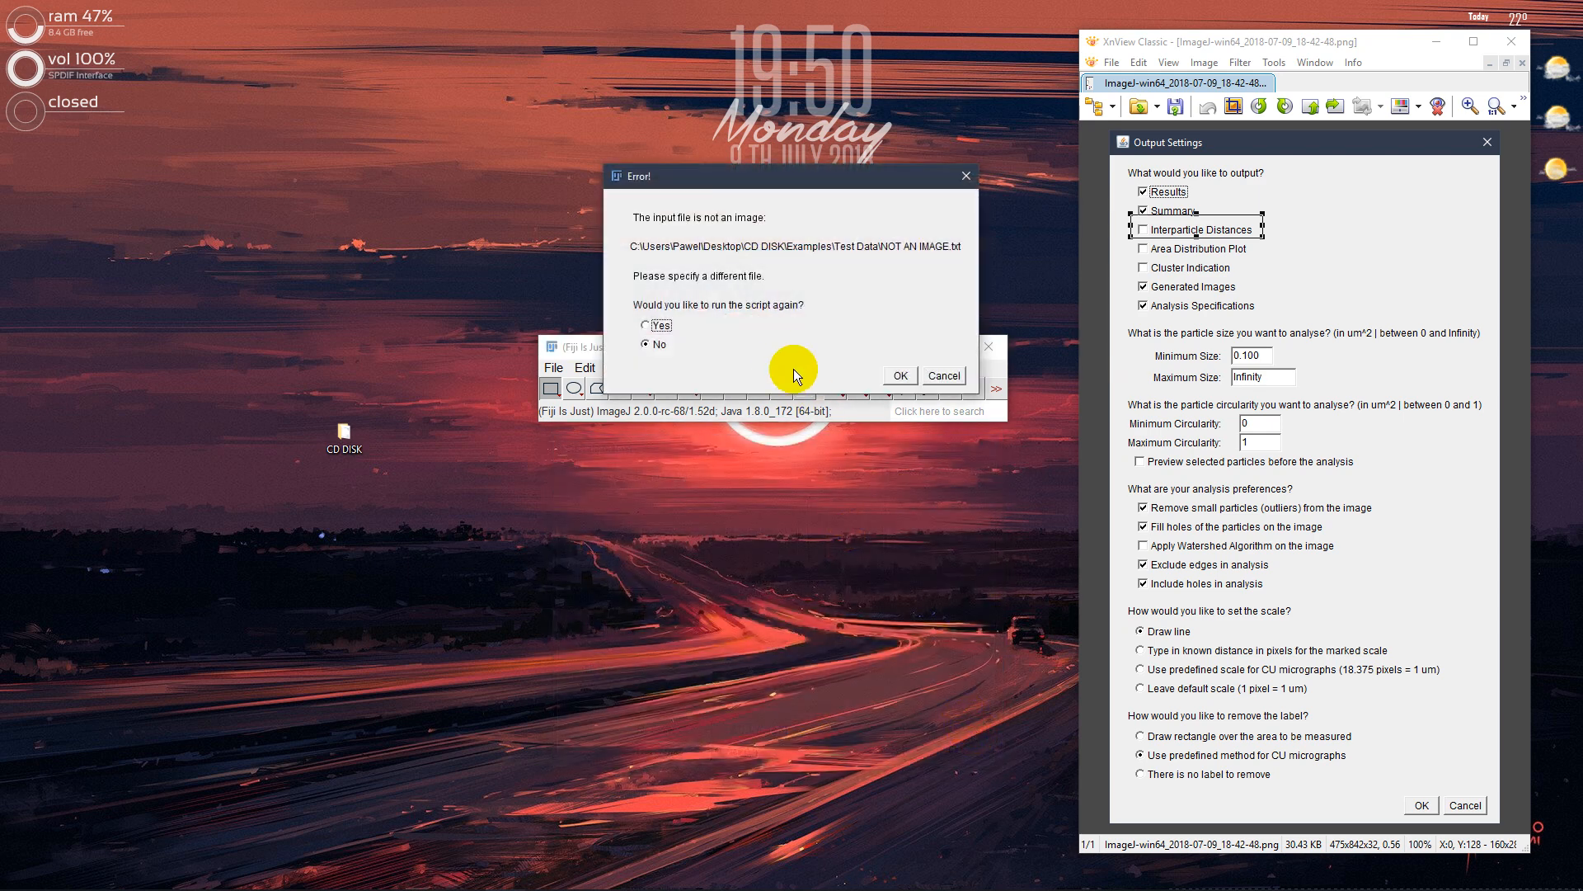
Move the error dialog below the Fiji window and end the script without running it again
drag(691, 181, 670, 454)
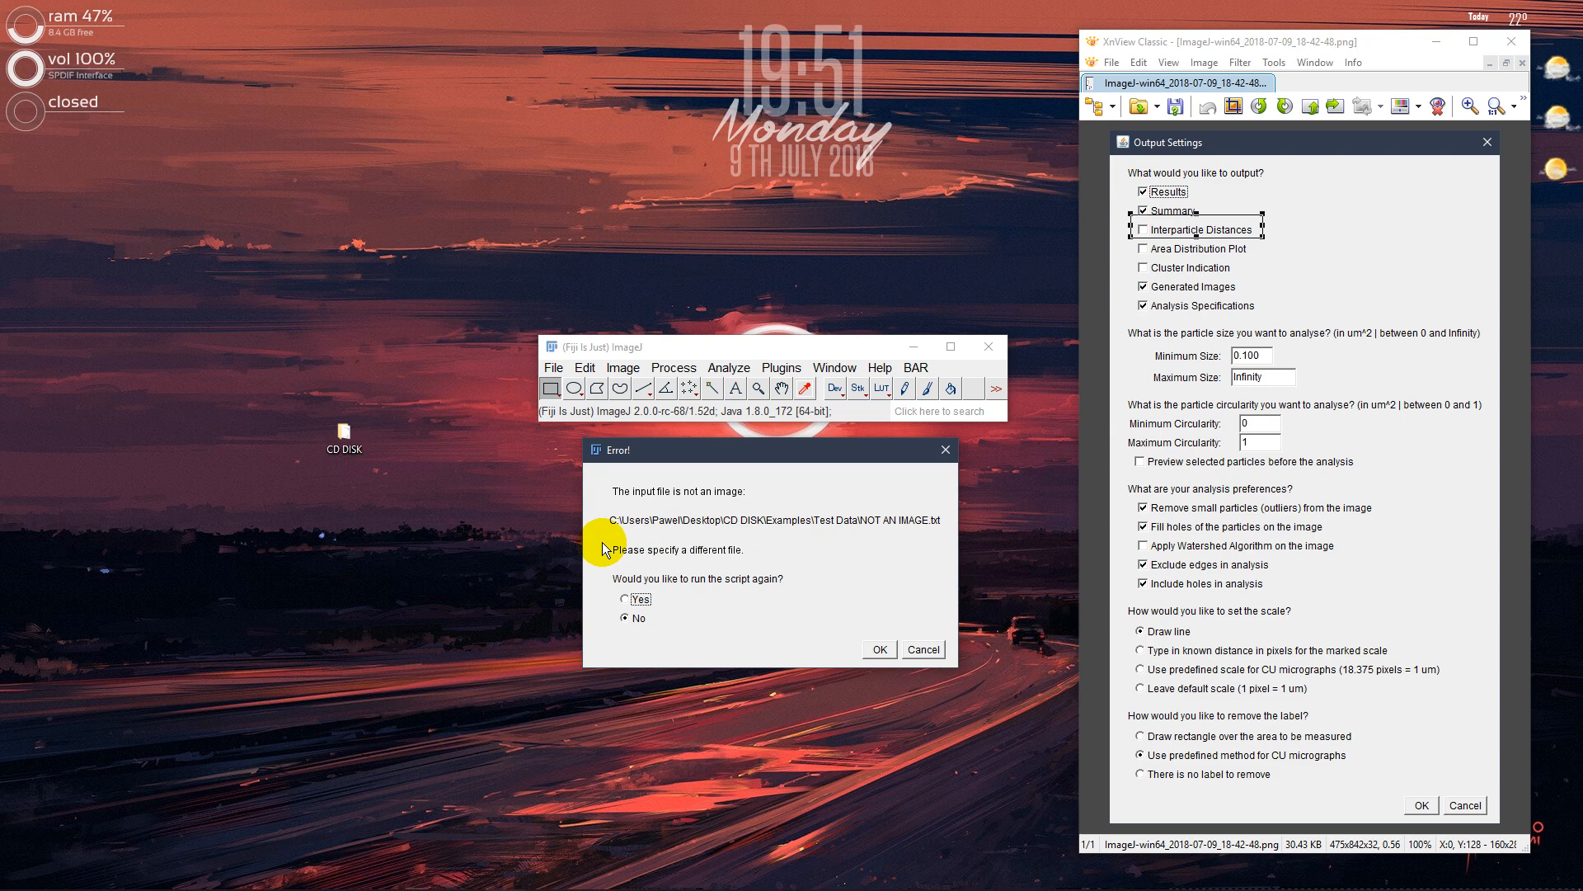
click(642, 599)
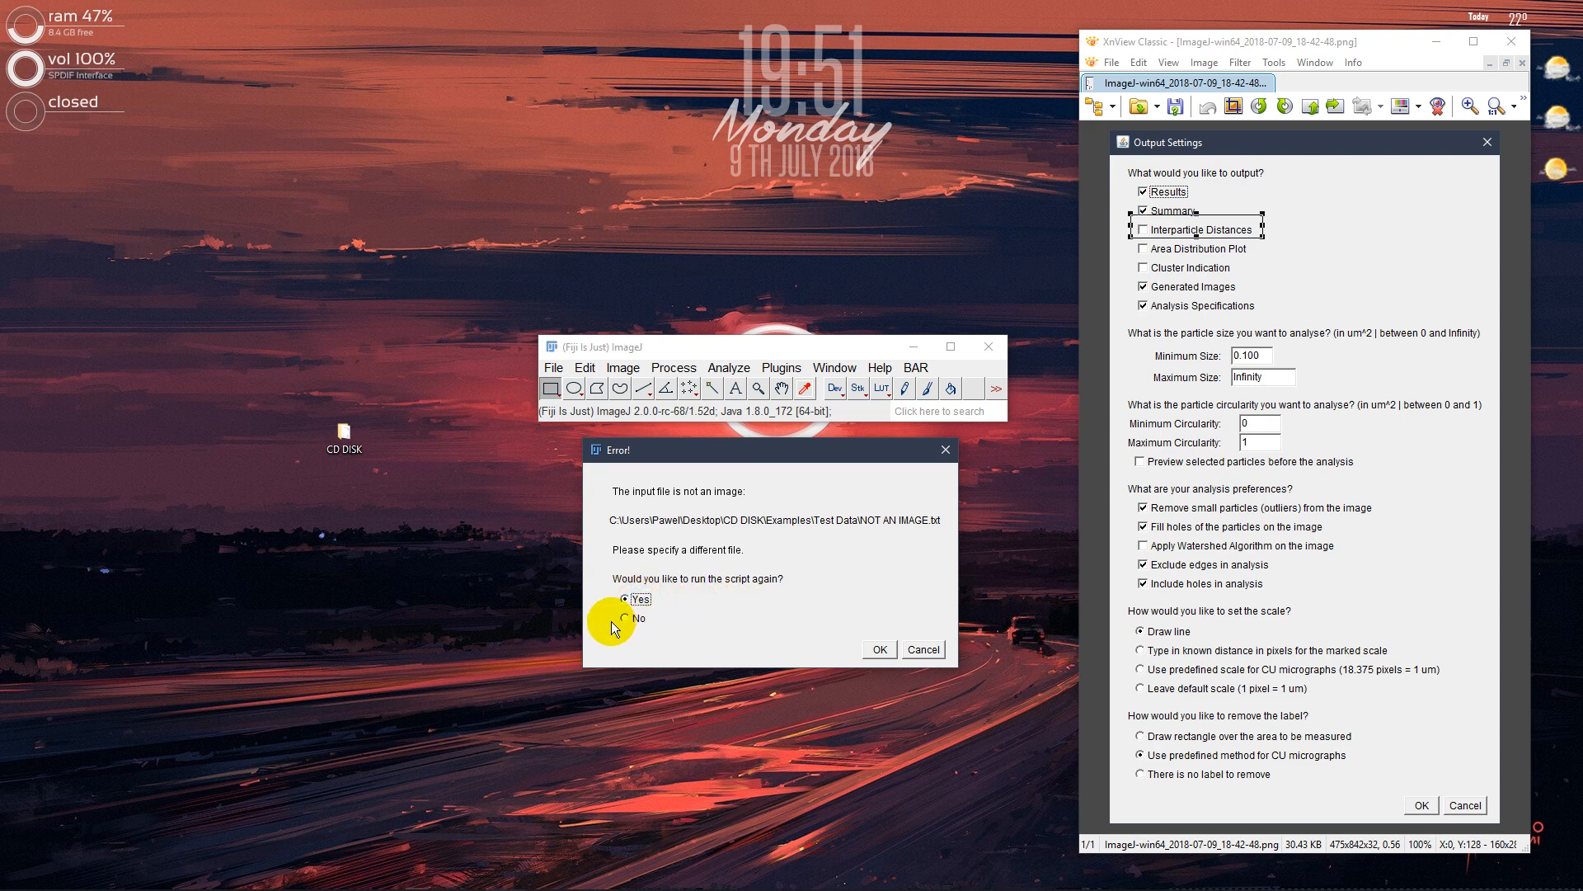
click(639, 620)
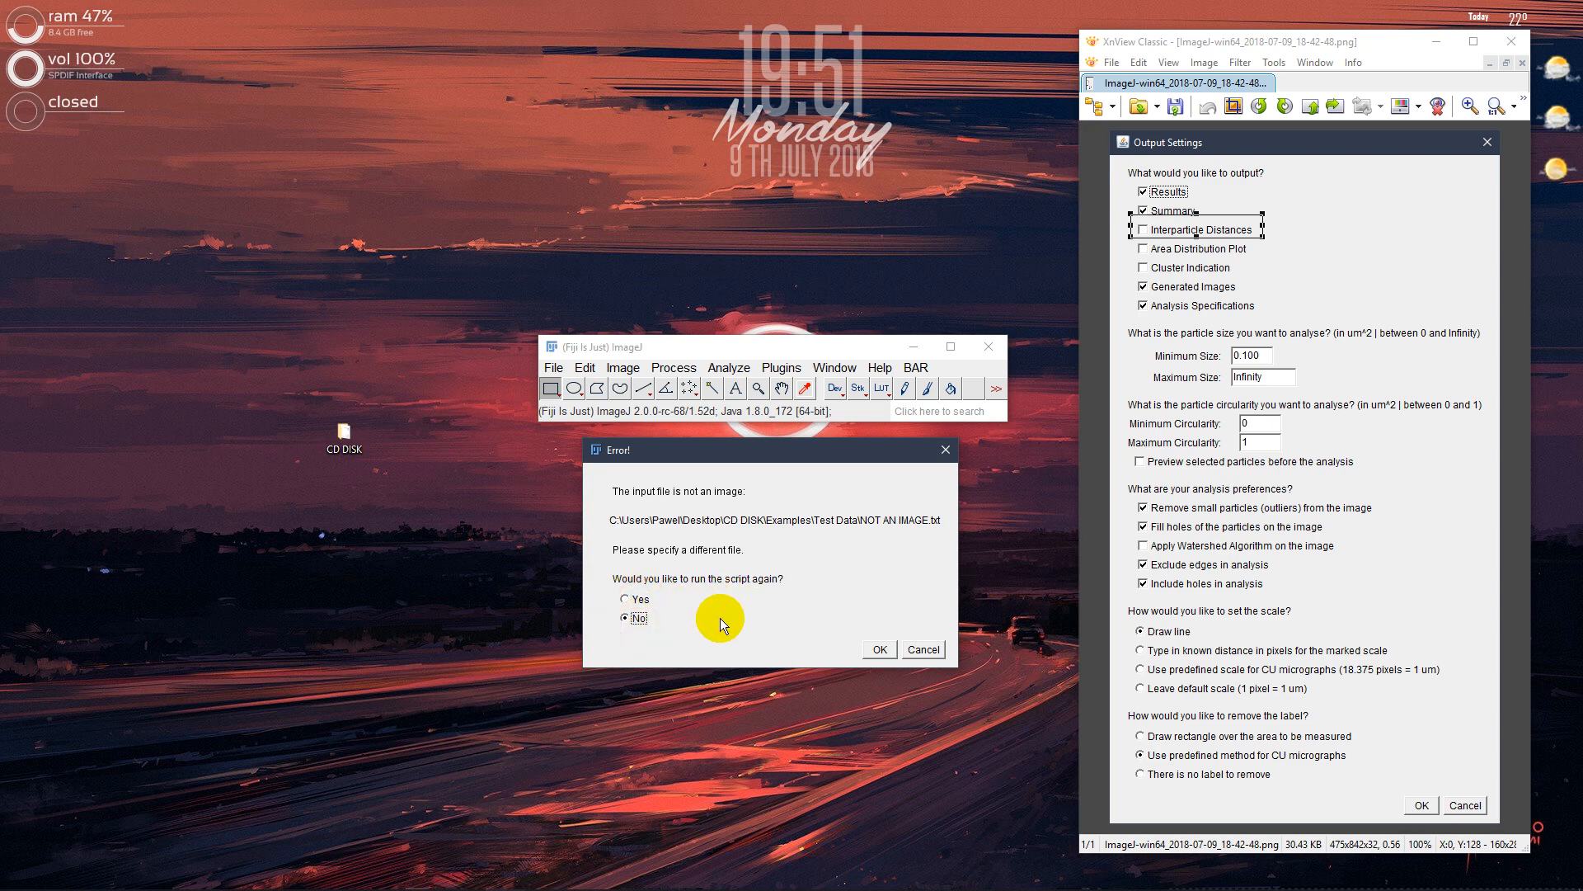
click(881, 649)
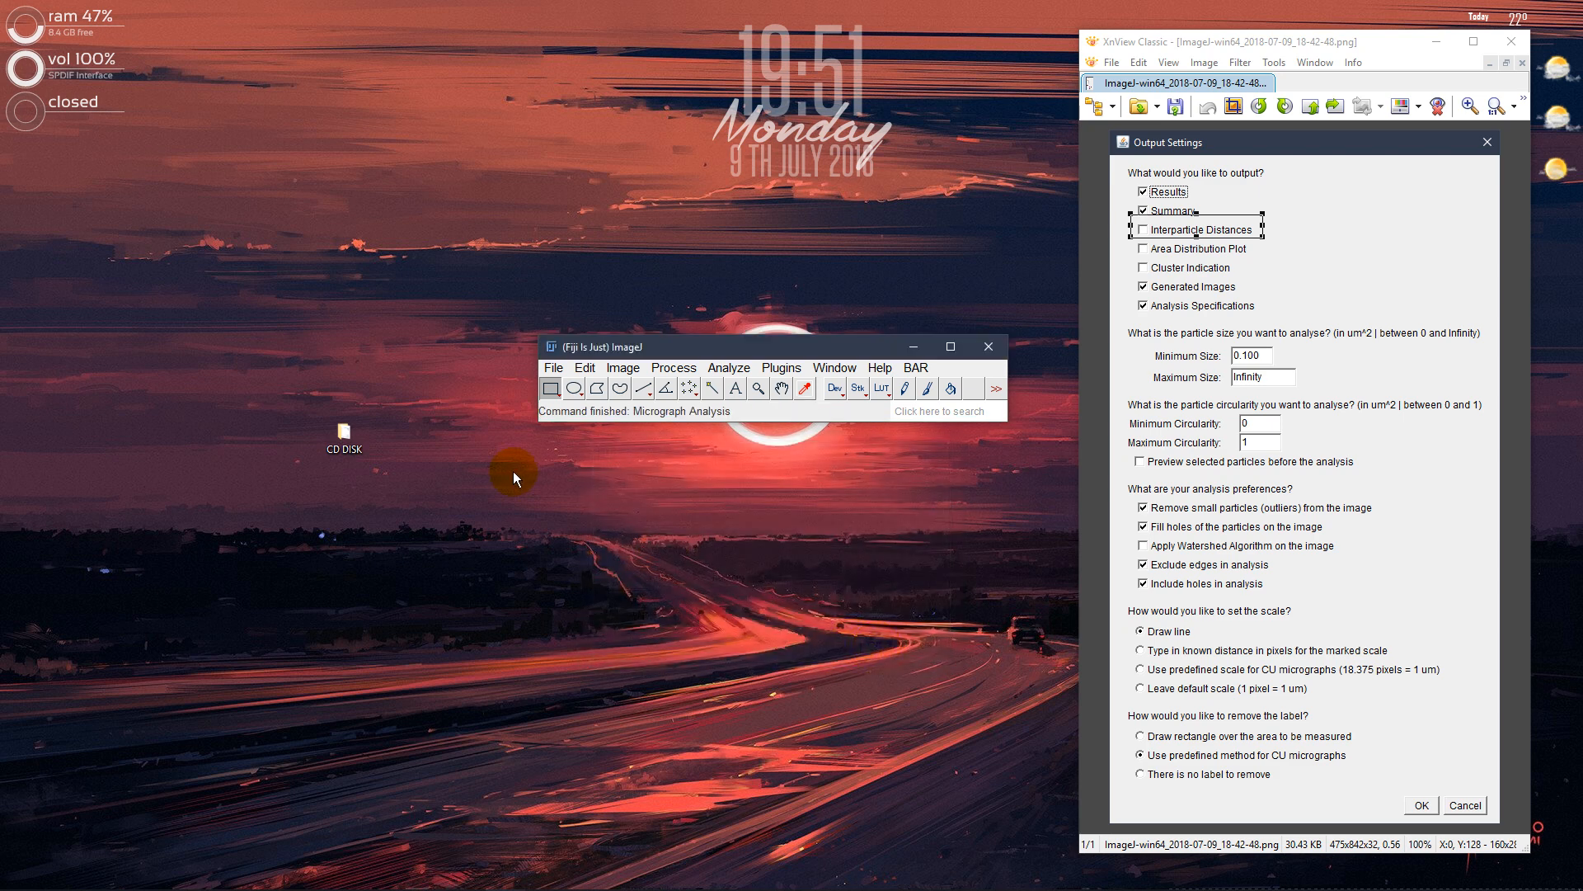
Switch to File Explorer and widen the Name column in Results to fit the full names of the results folders
click(101, 871)
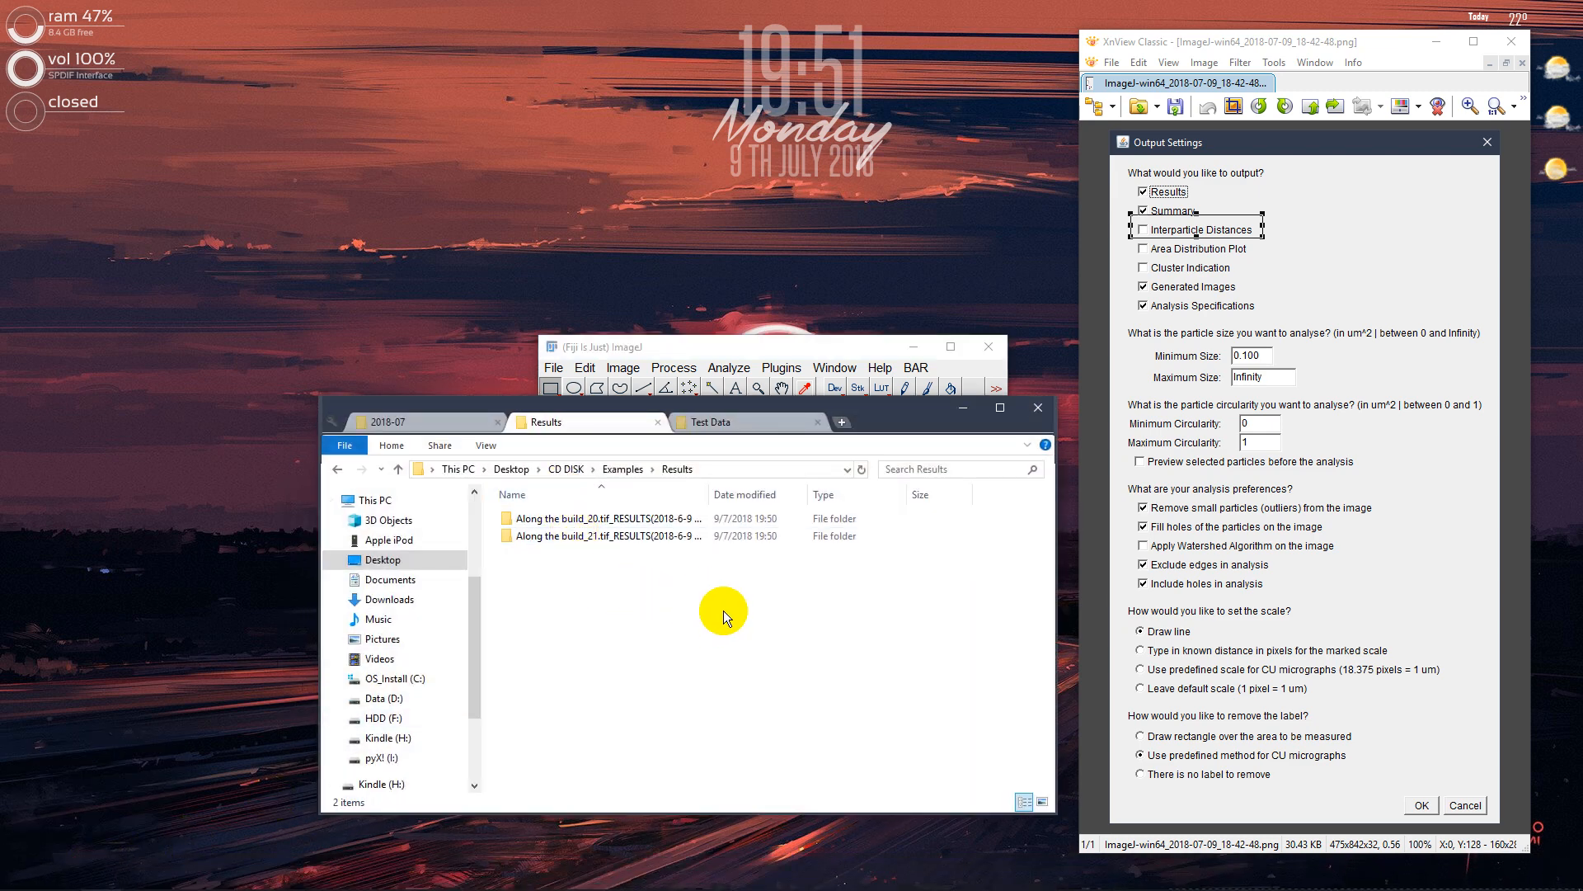
drag(724, 611, 621, 481)
double_click(708, 494)
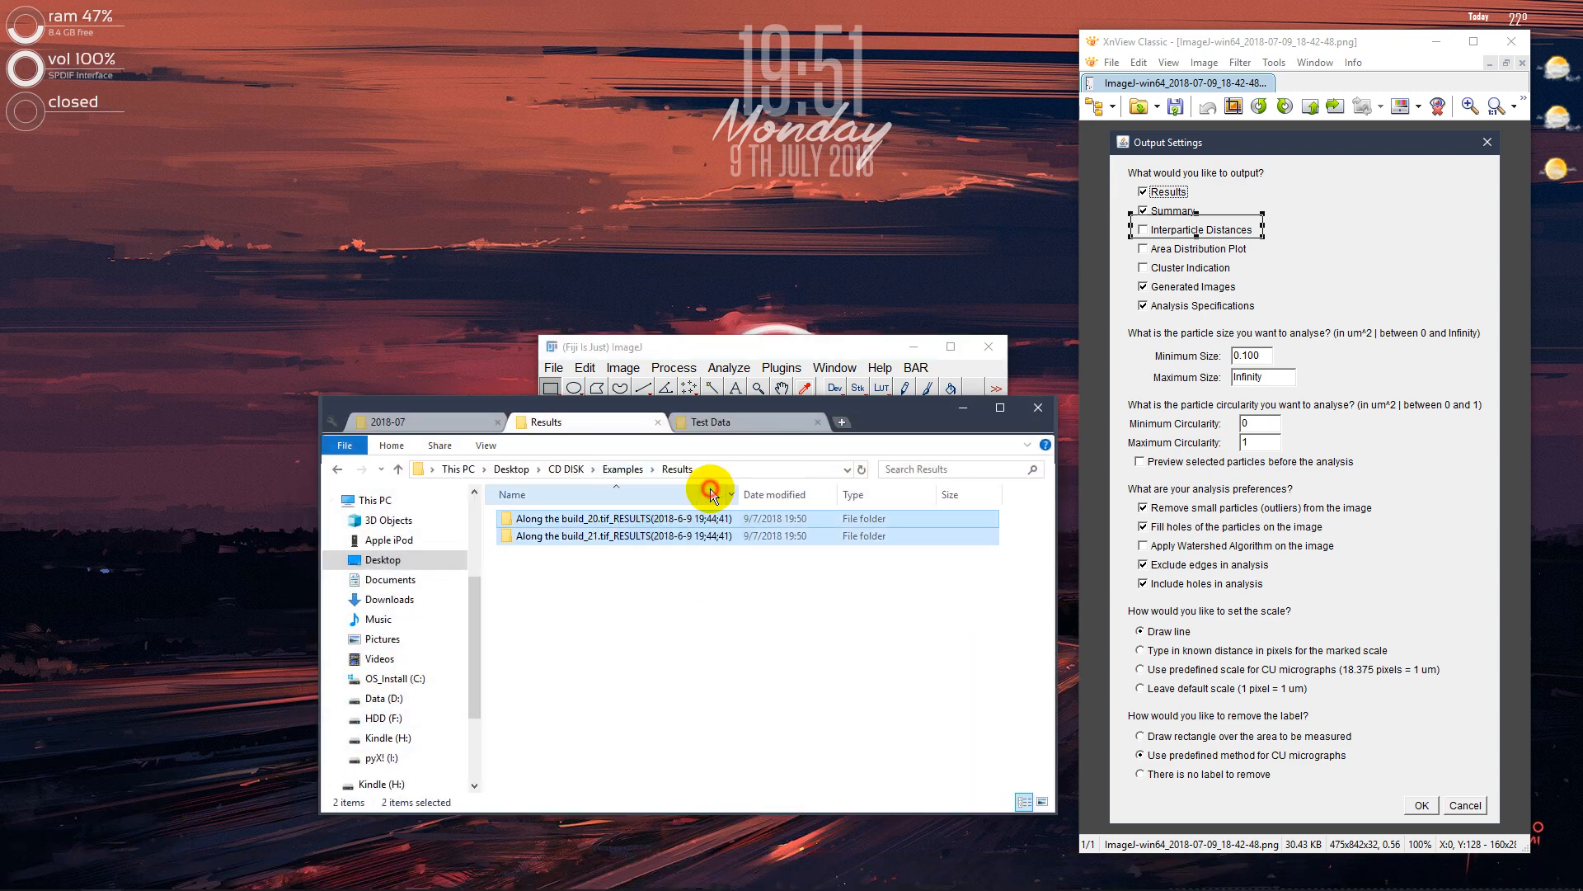
click(692, 594)
drag(680, 615, 575, 536)
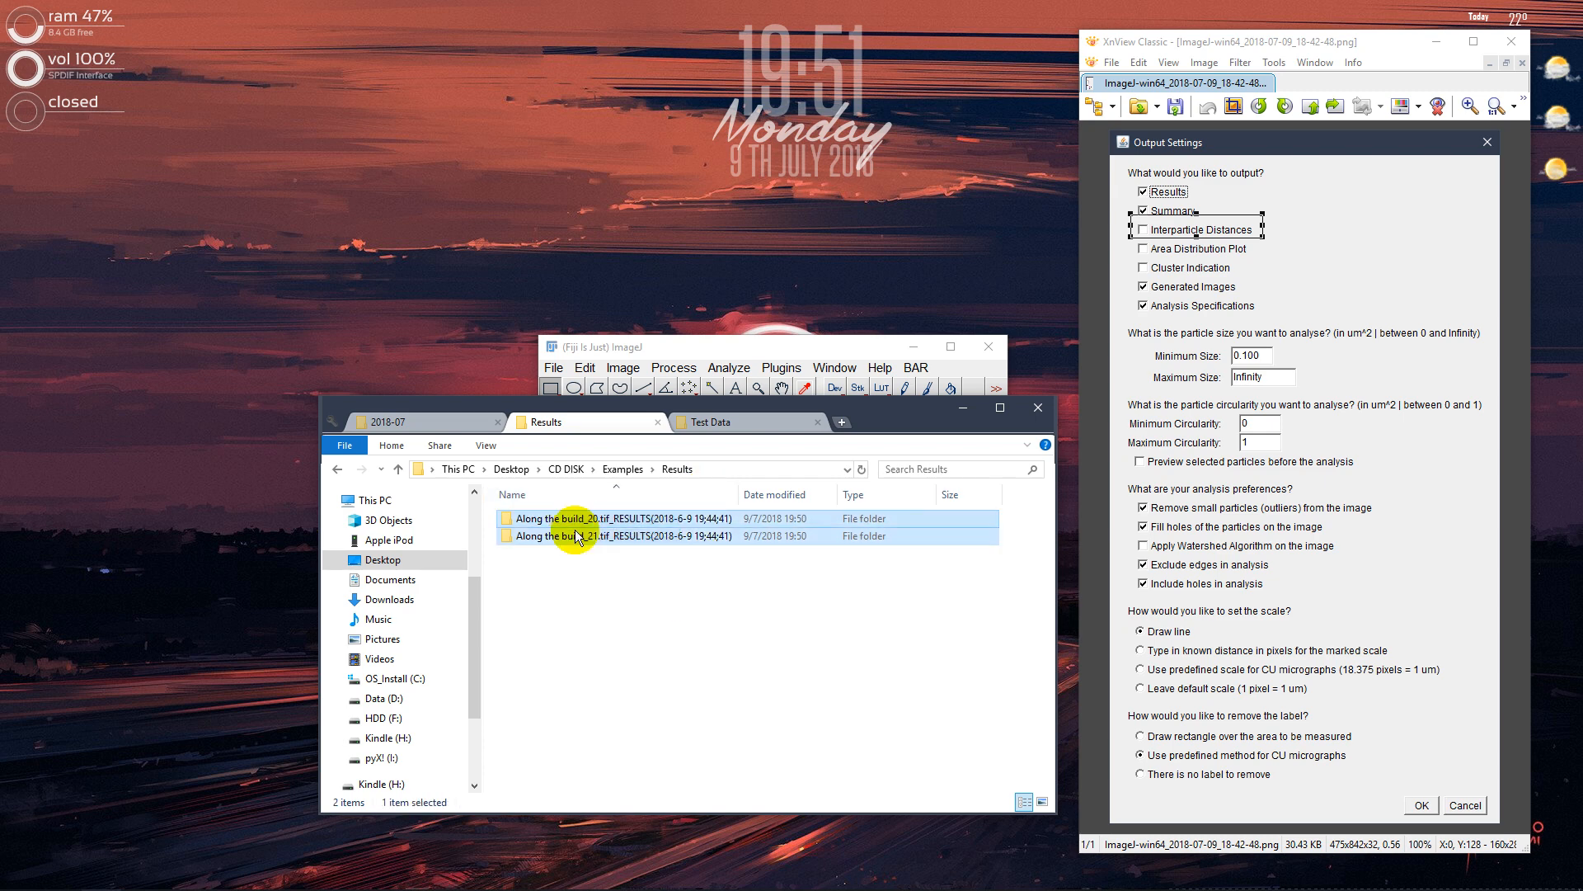
click(591, 520)
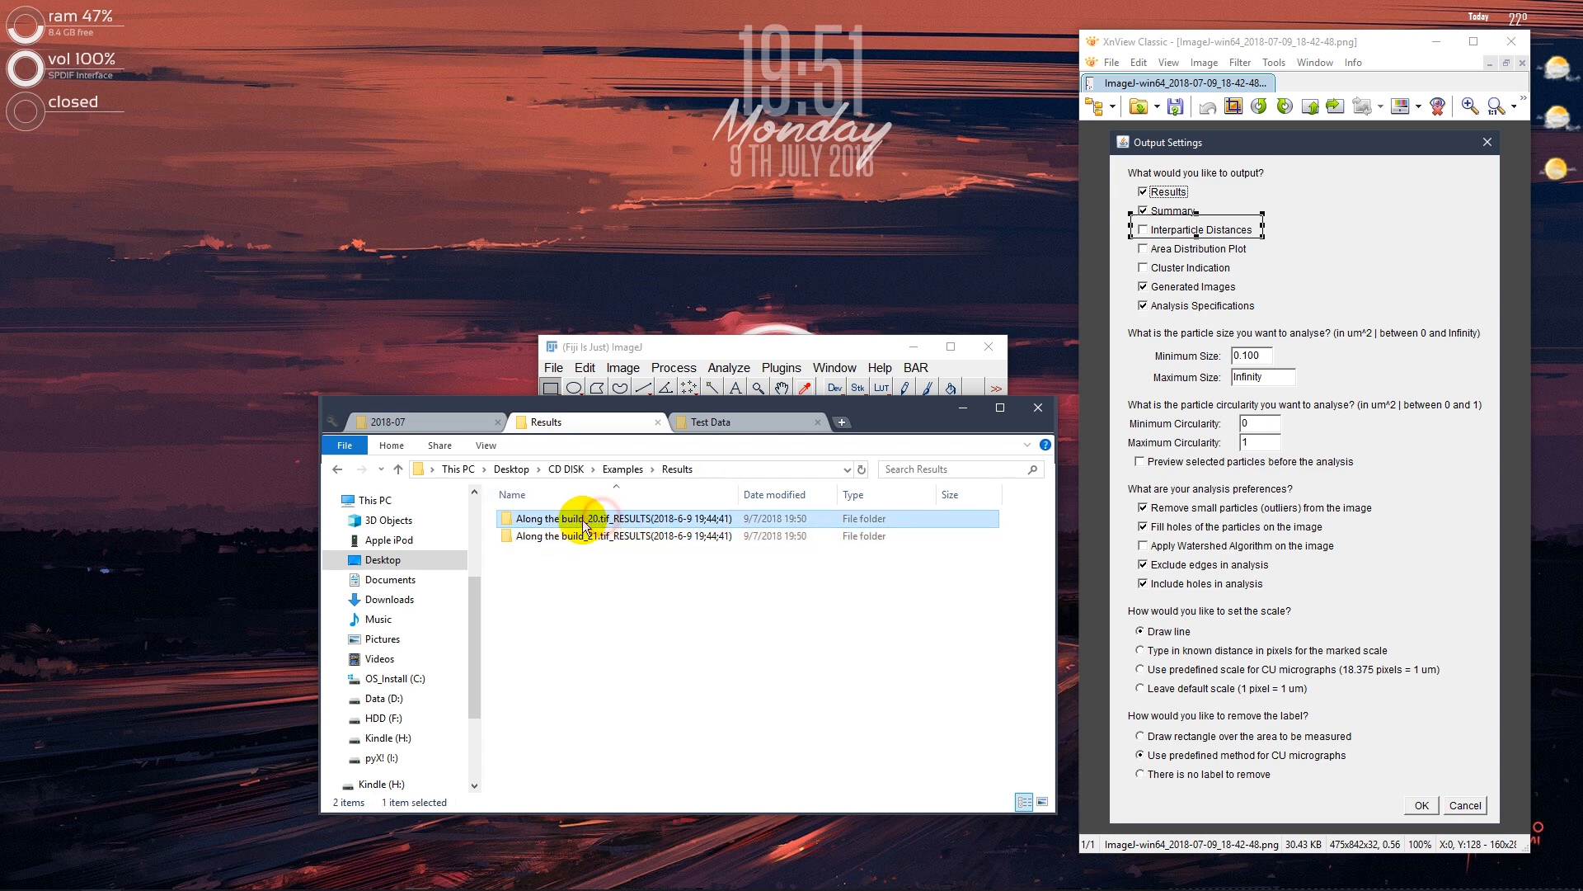
View the files in the Along the build_21.tif results folder and return to Results
click(625, 540)
double_click(628, 540)
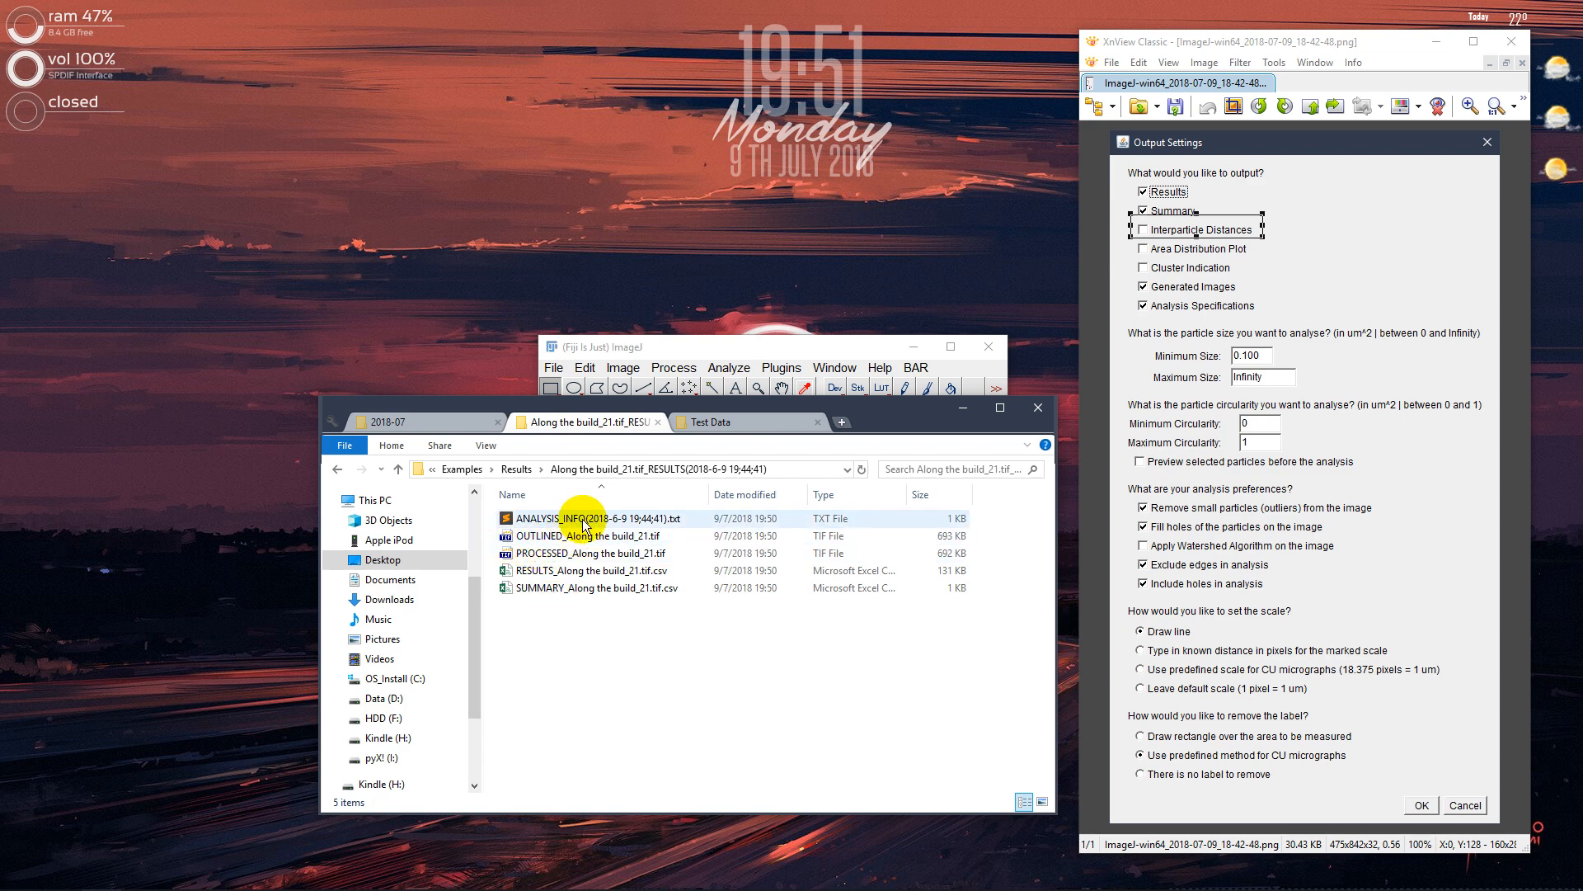
click(583, 522)
click(337, 468)
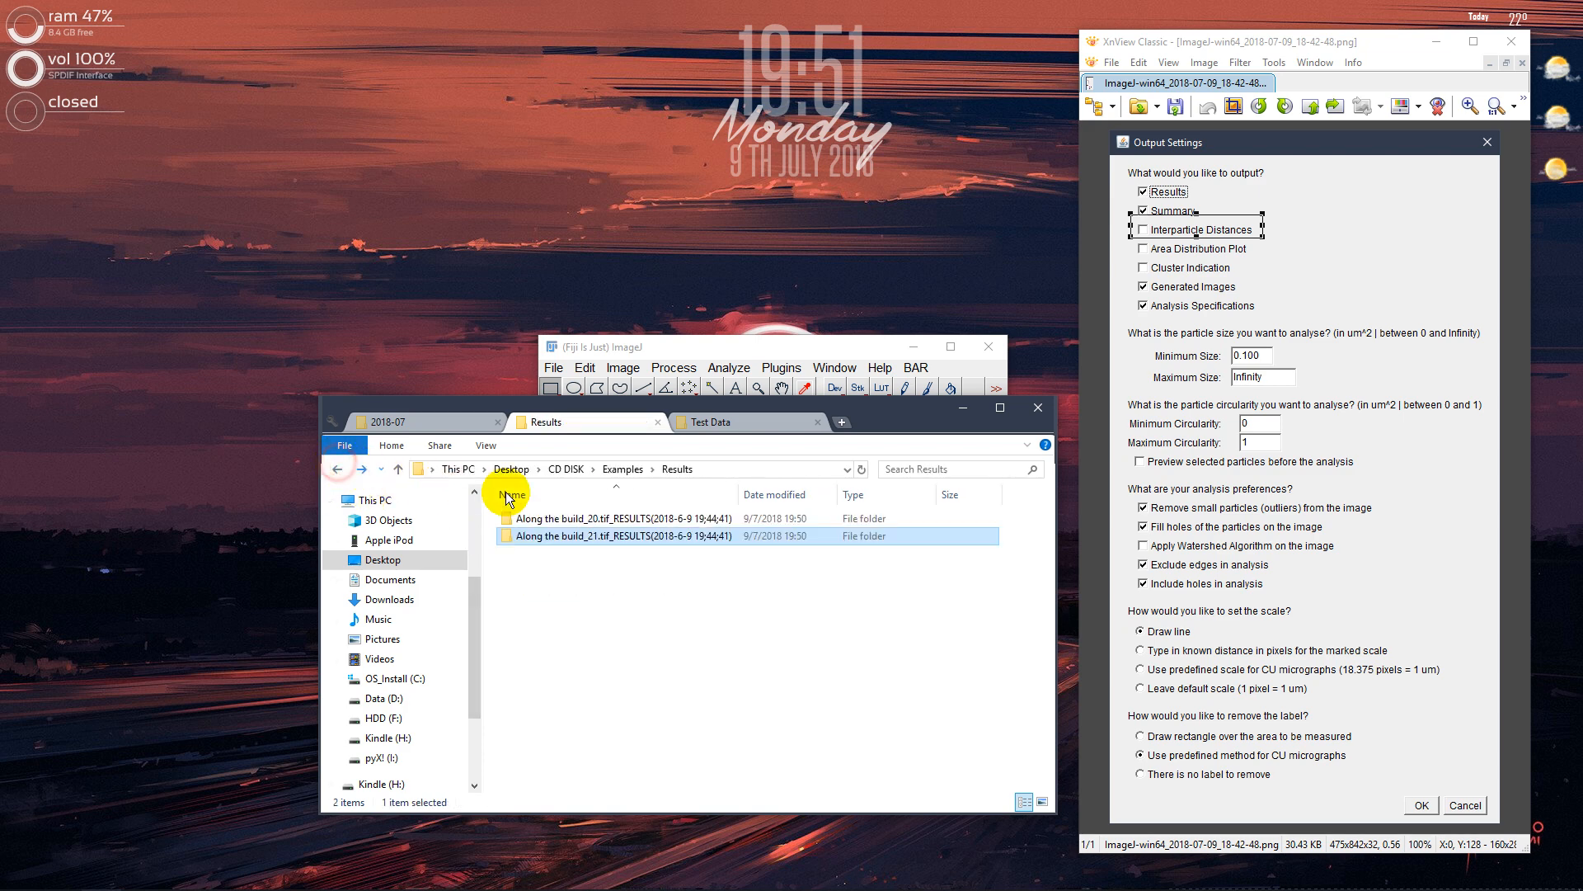
Open the ANALYSIS_INFO text file from the Along the build_20.tif results folder and examine its input/output paths, file list and number of images
double_click(561, 518)
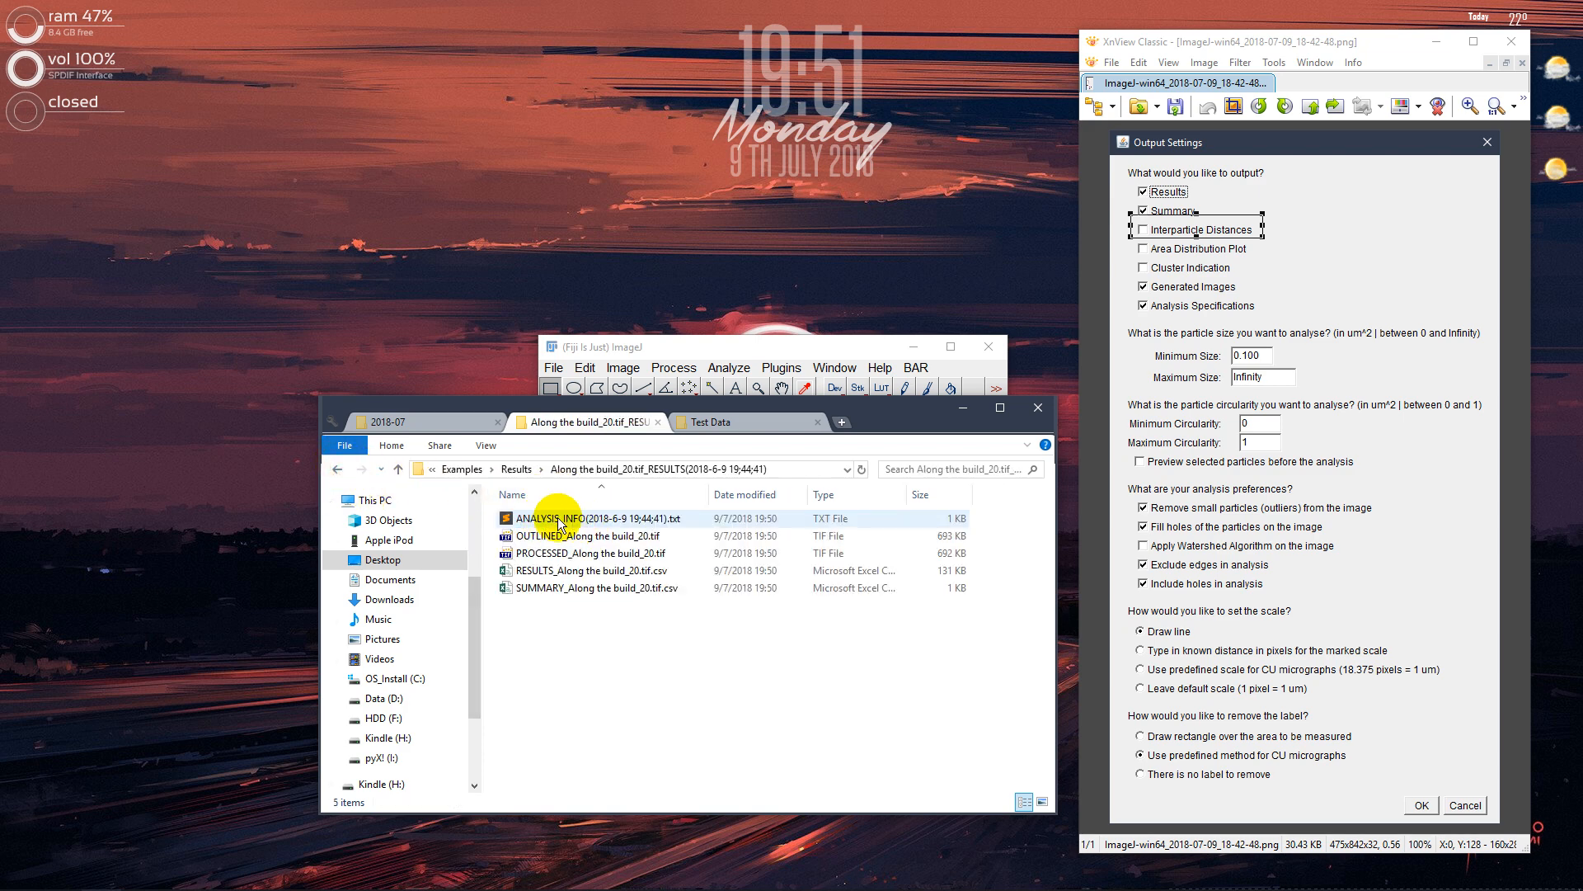
double_click(572, 518)
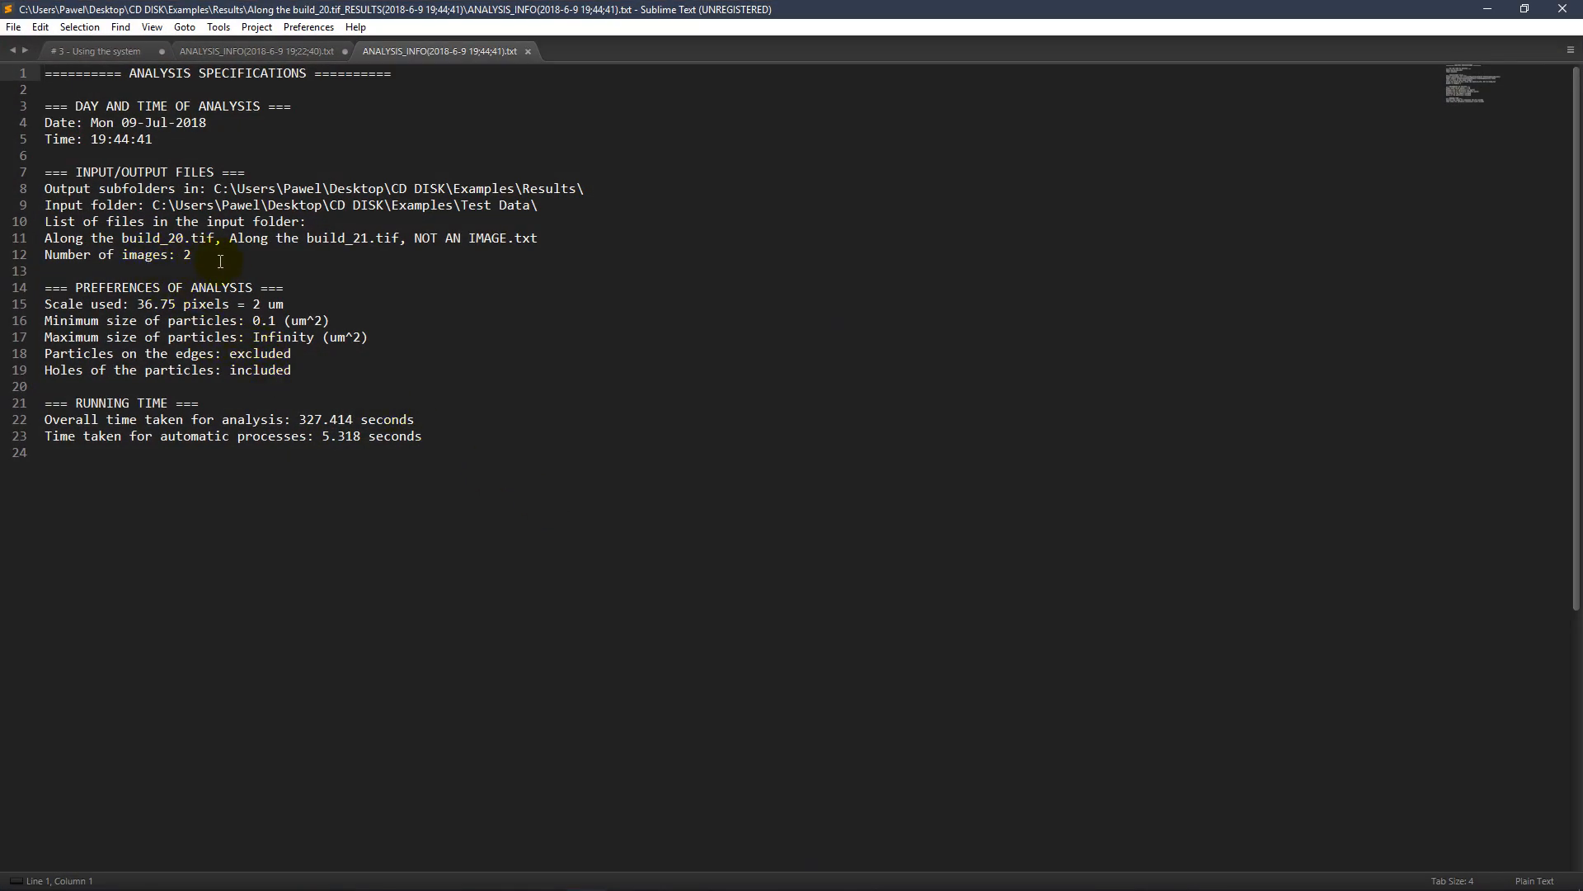
drag(47, 190, 175, 206)
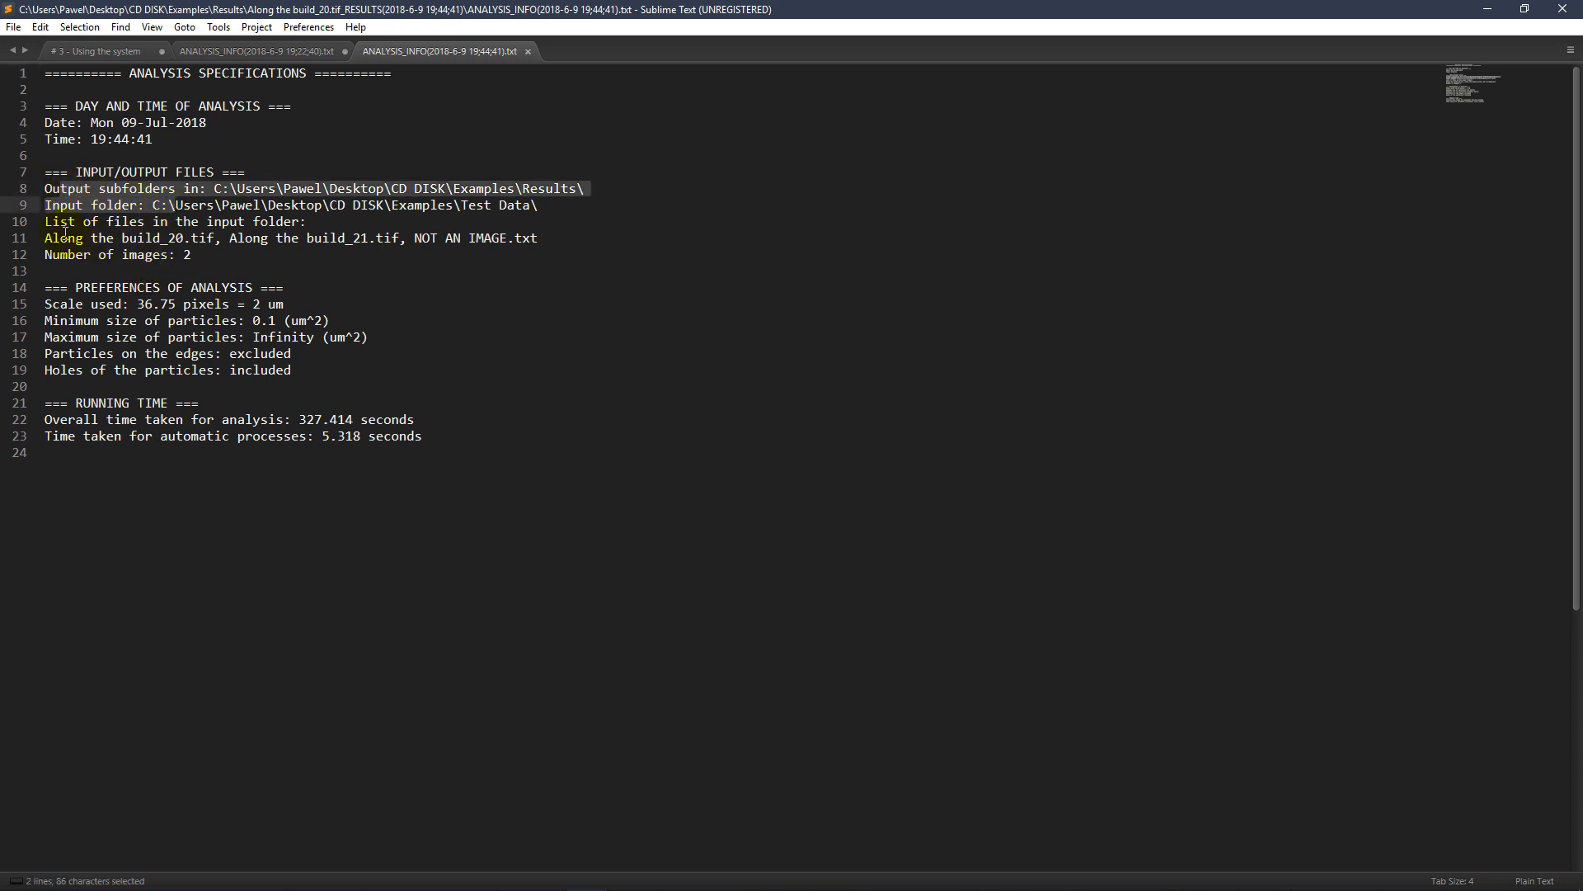
drag(60, 239, 551, 235)
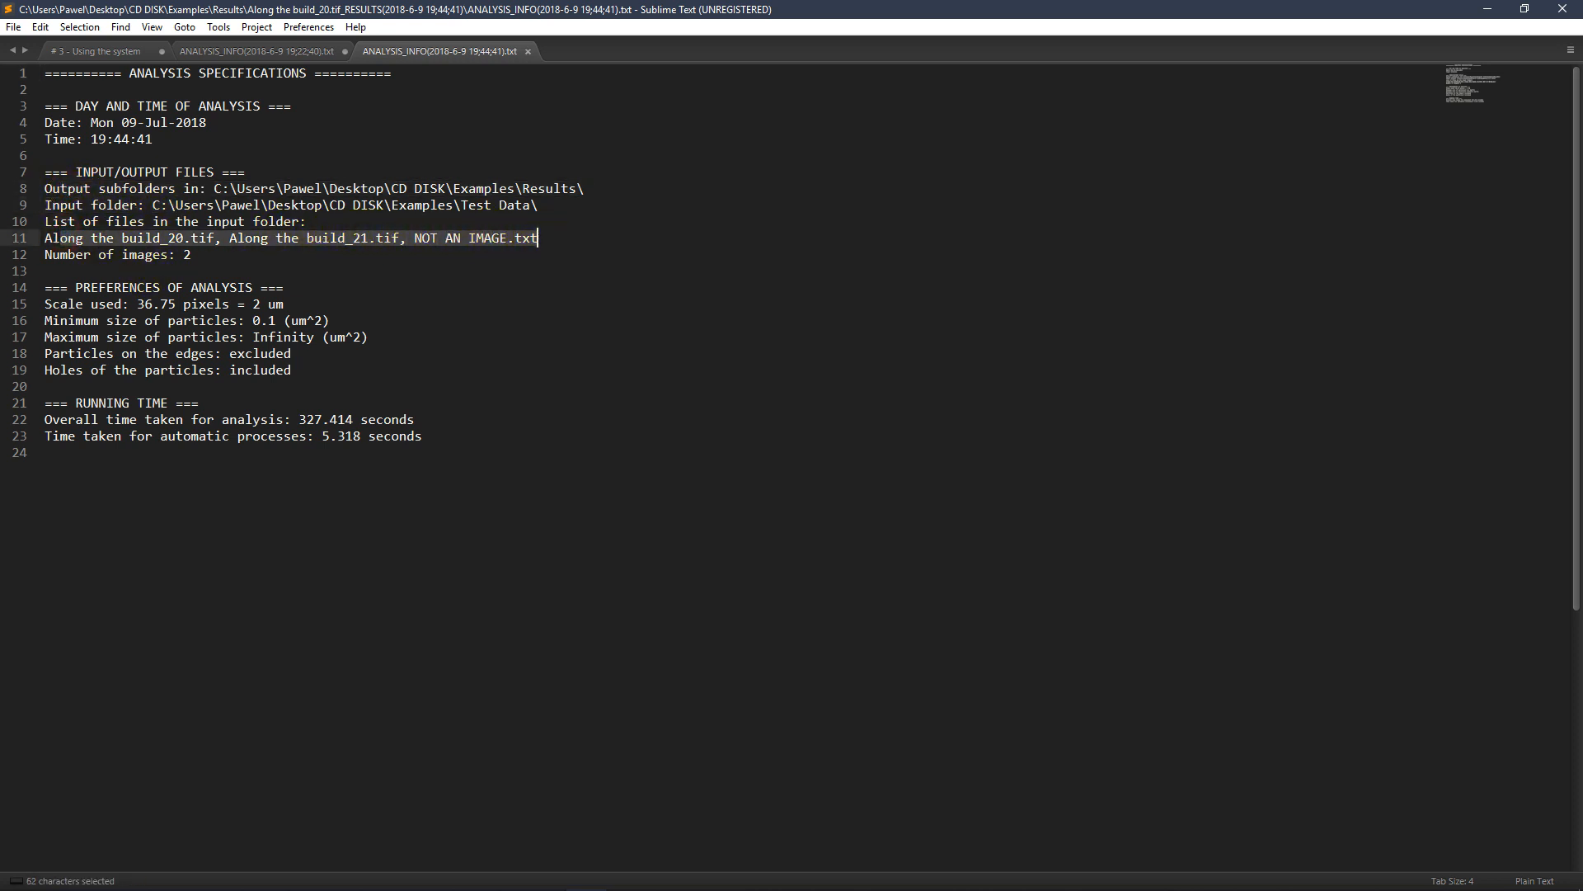
drag(46, 223, 42, 260)
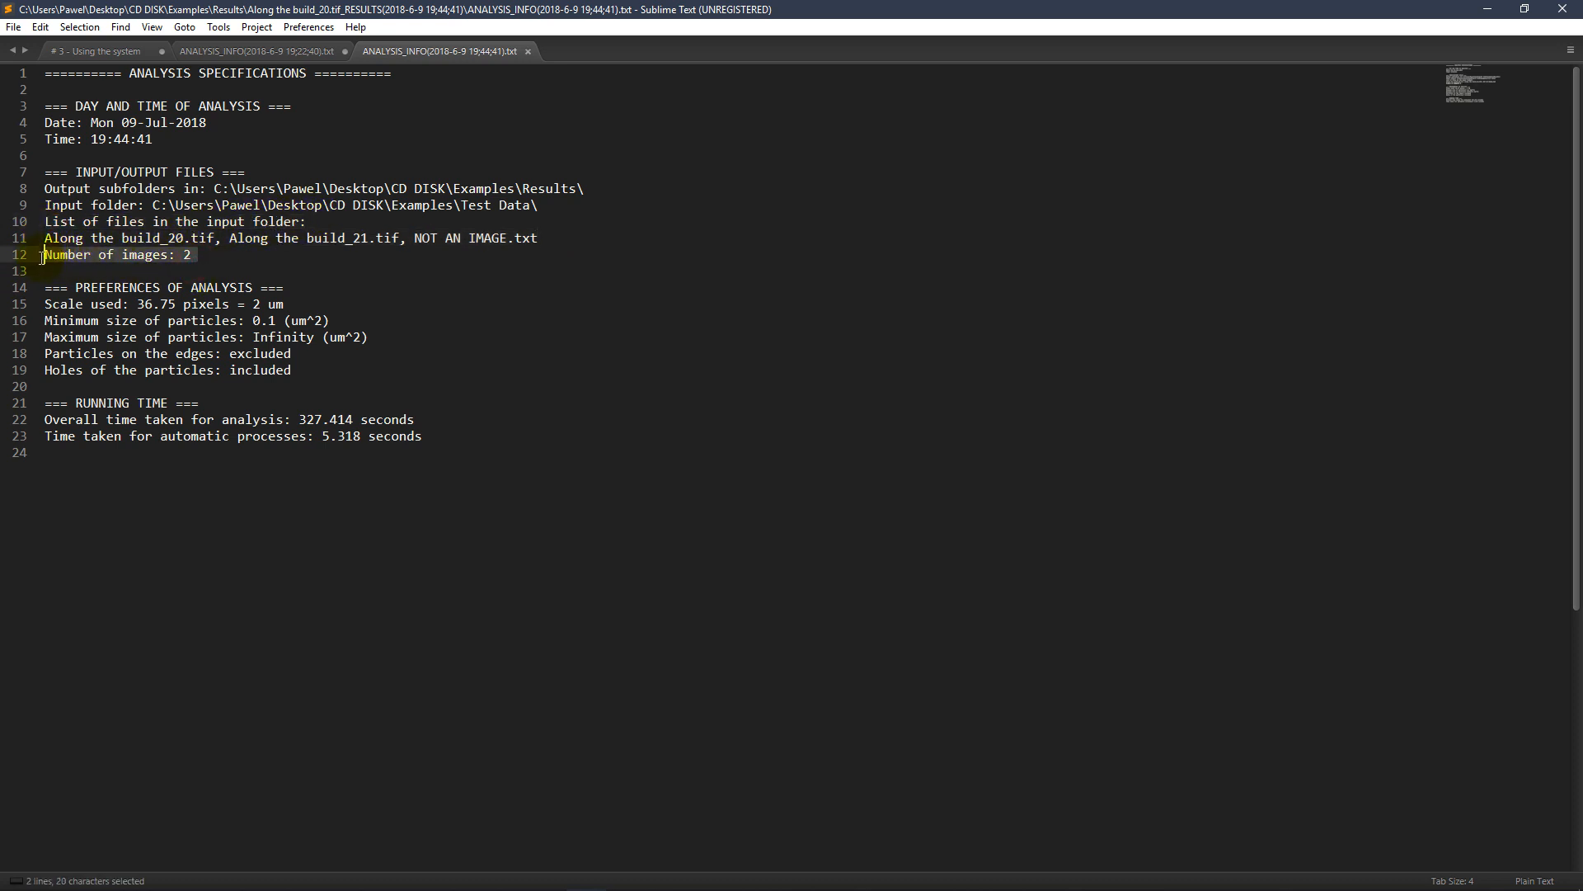
click(152, 238)
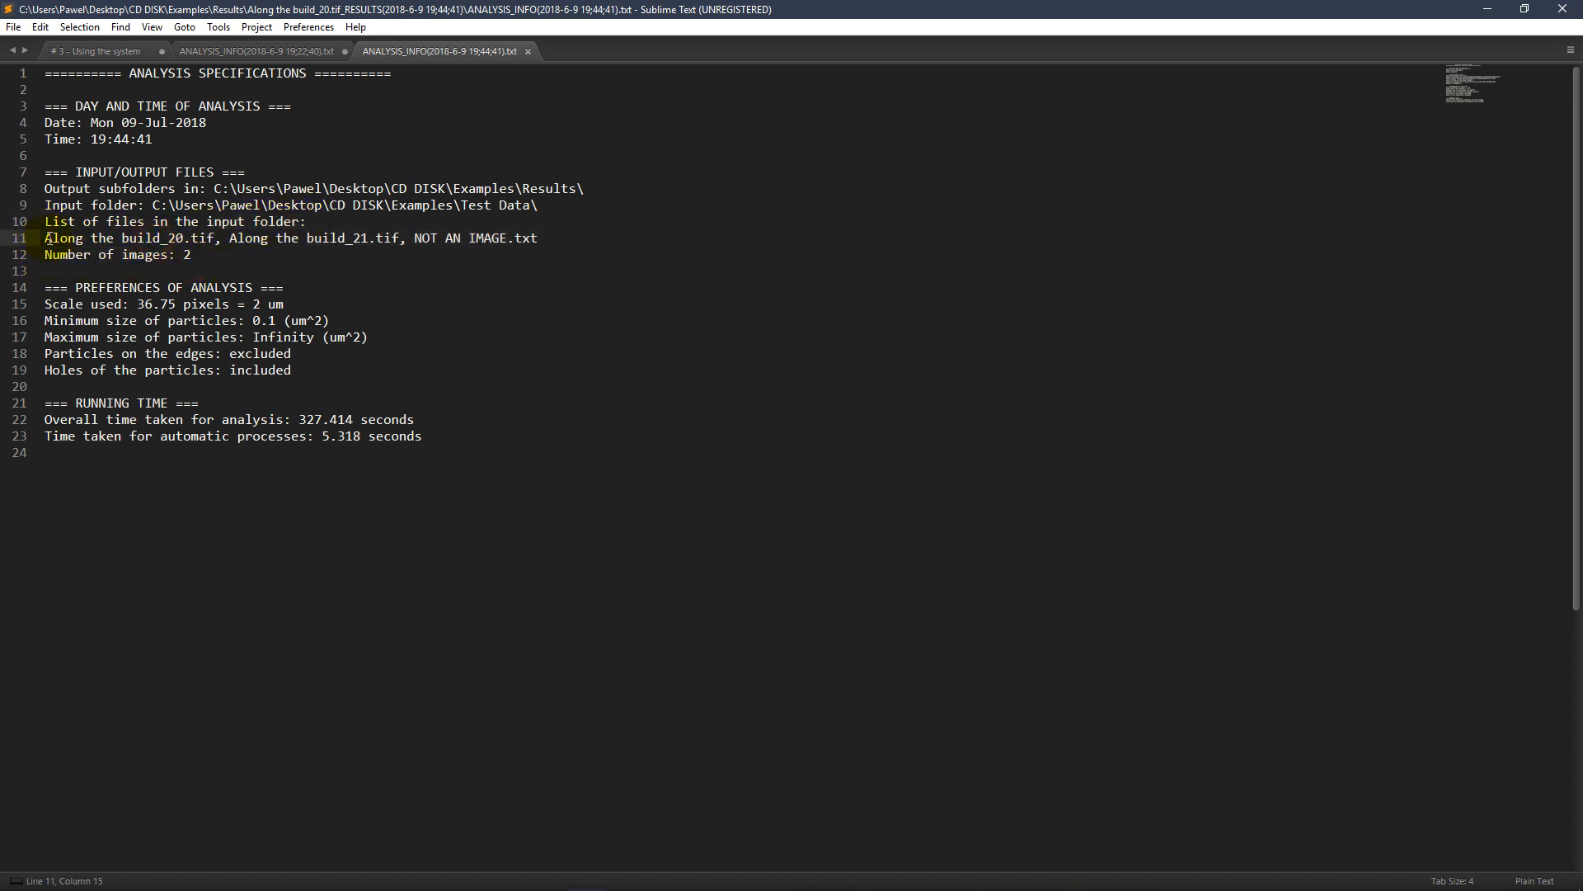
drag(46, 238, 401, 236)
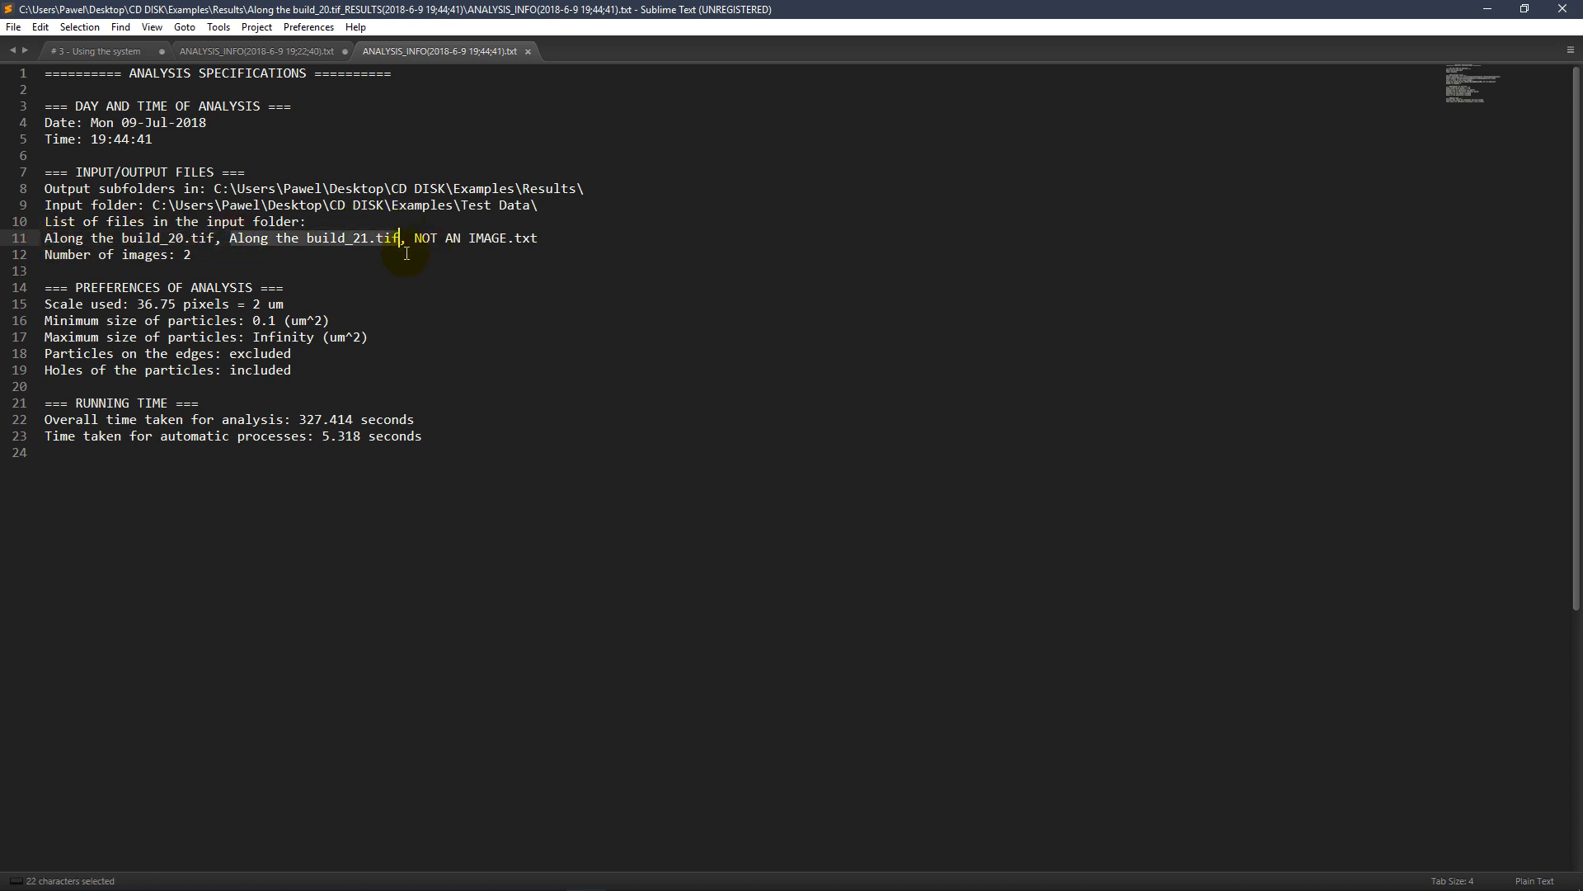
click(406, 254)
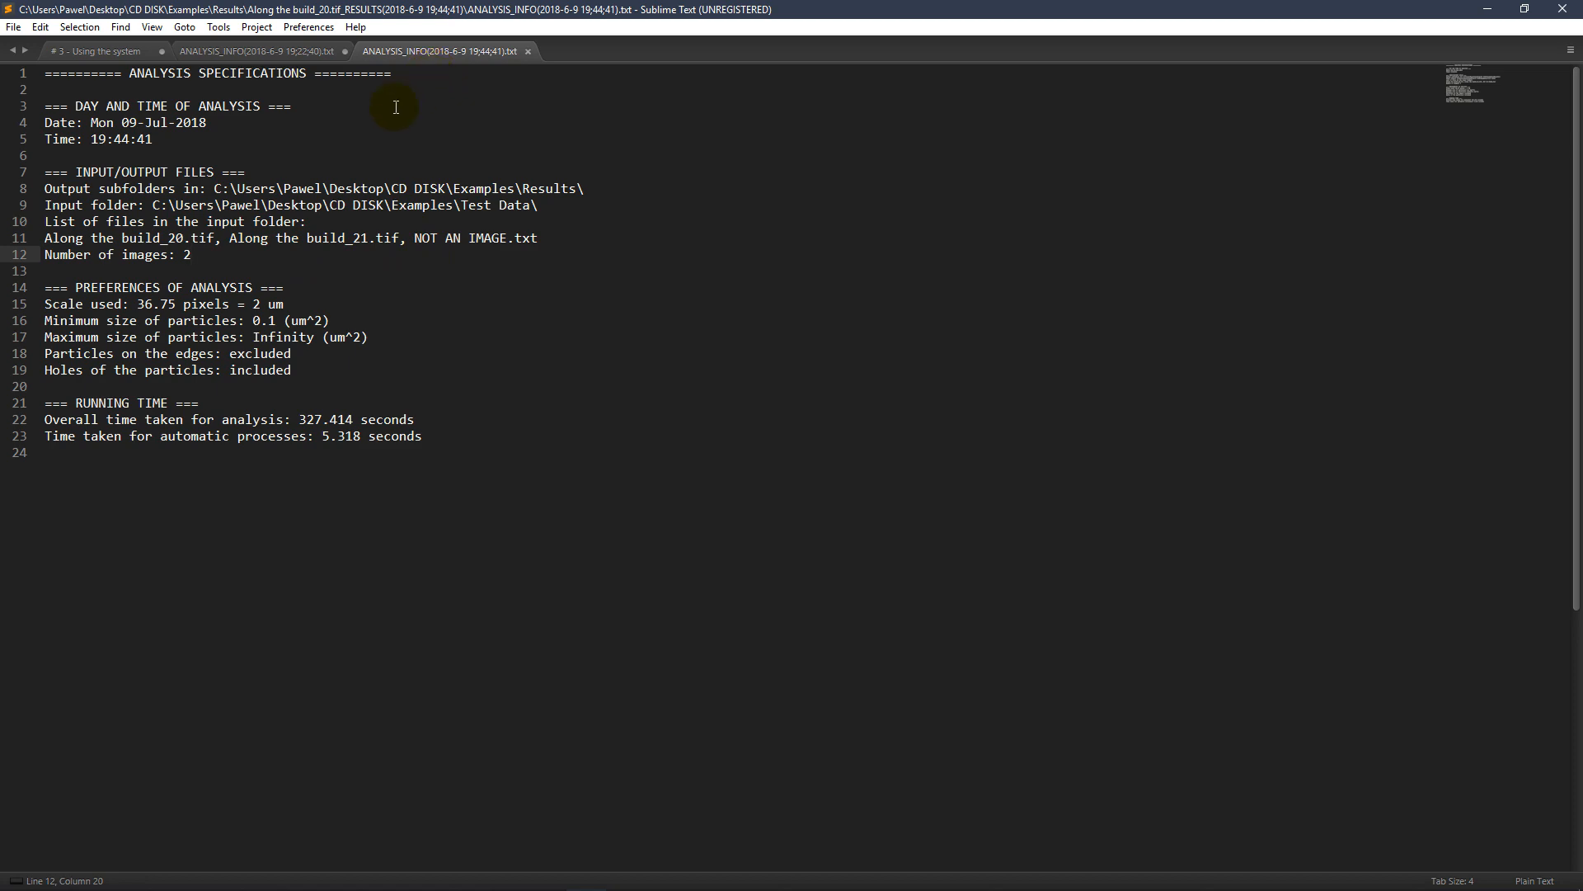
click(1487, 9)
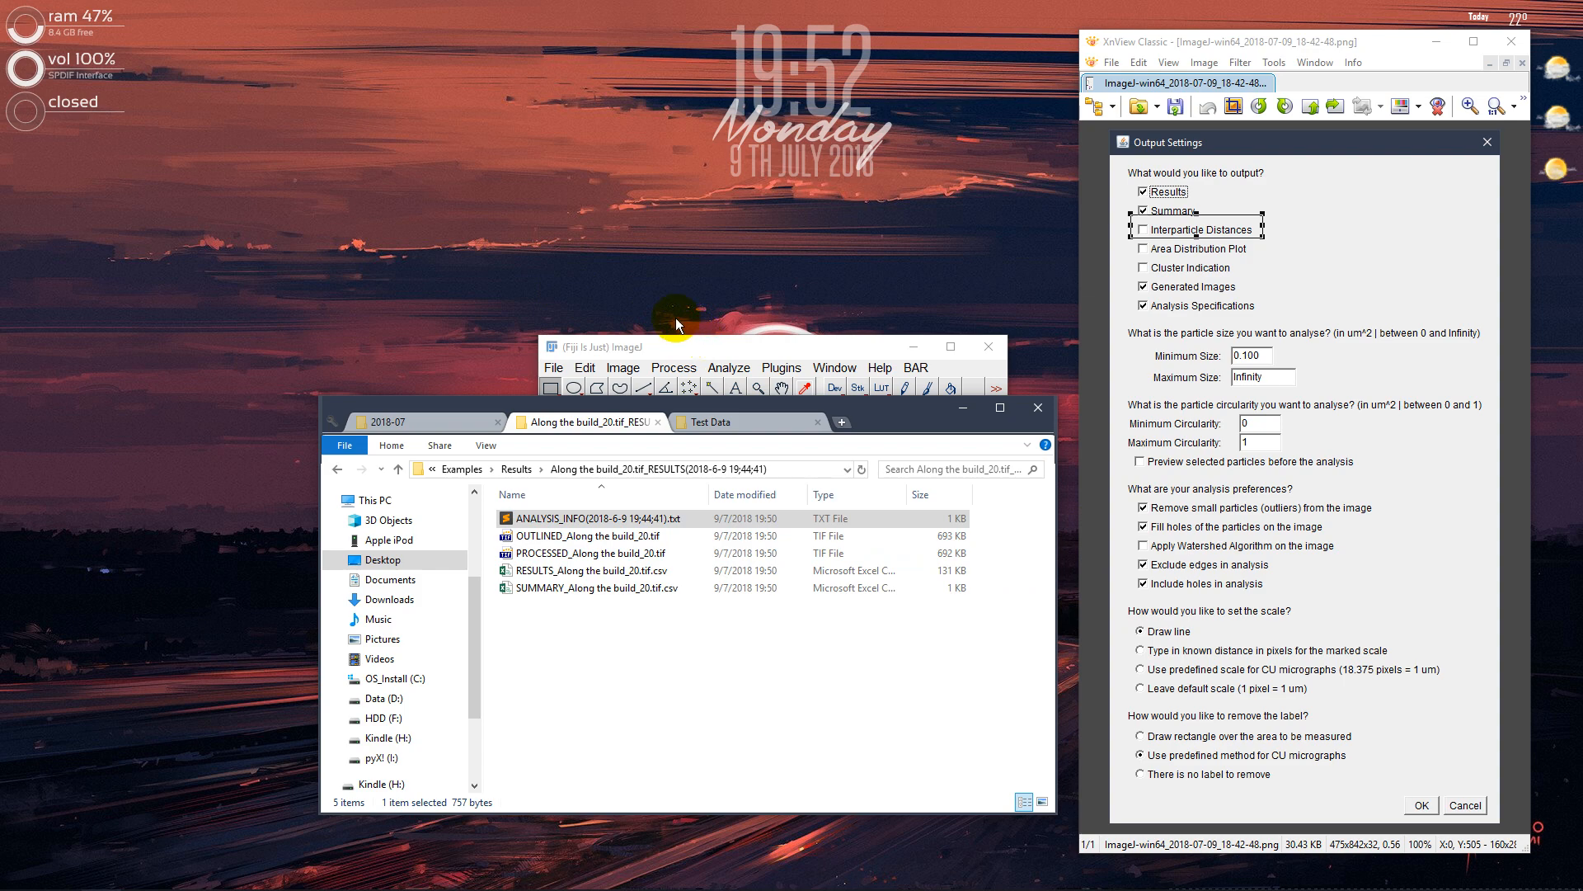
Switch to Sublime Text, check the outline in the "# 3 - Using the system" notes, and minimize the editor
mouse_move(664, 874)
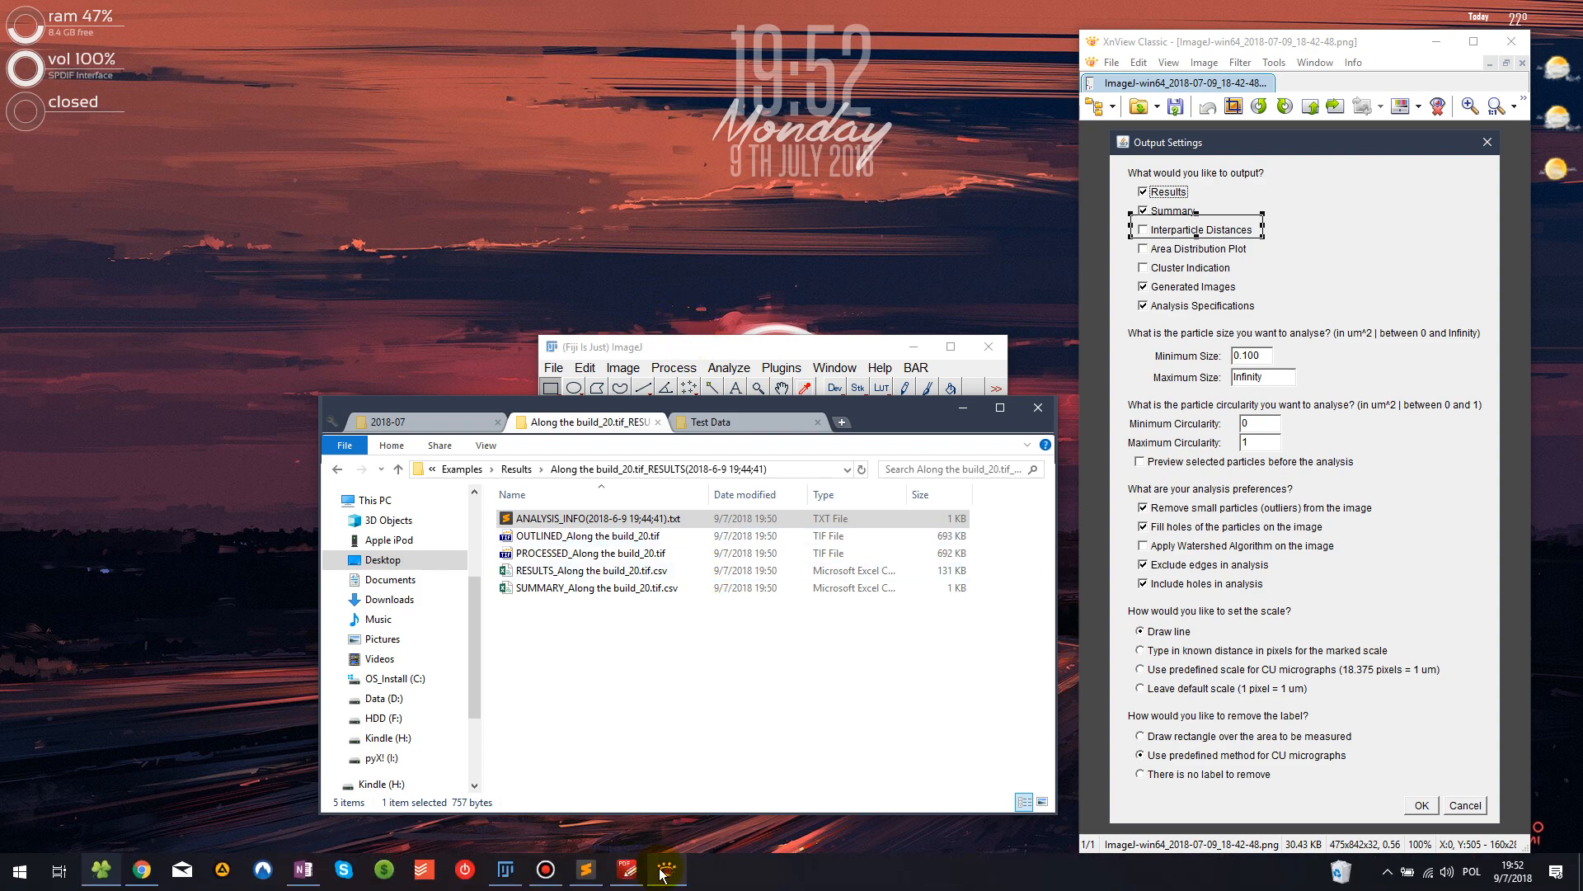
click(587, 869)
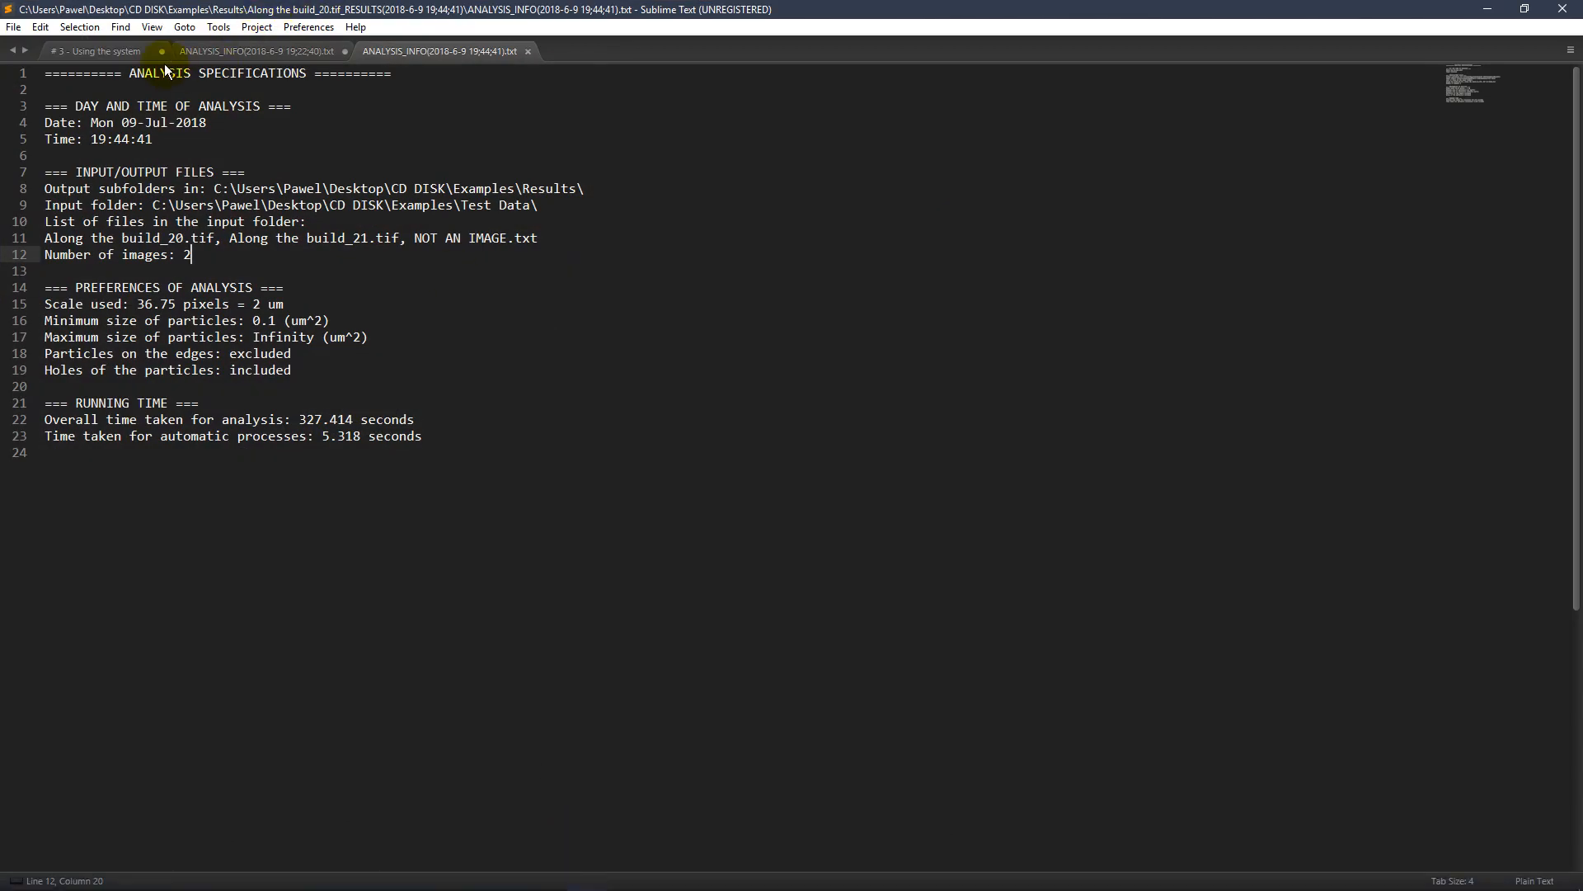
click(122, 52)
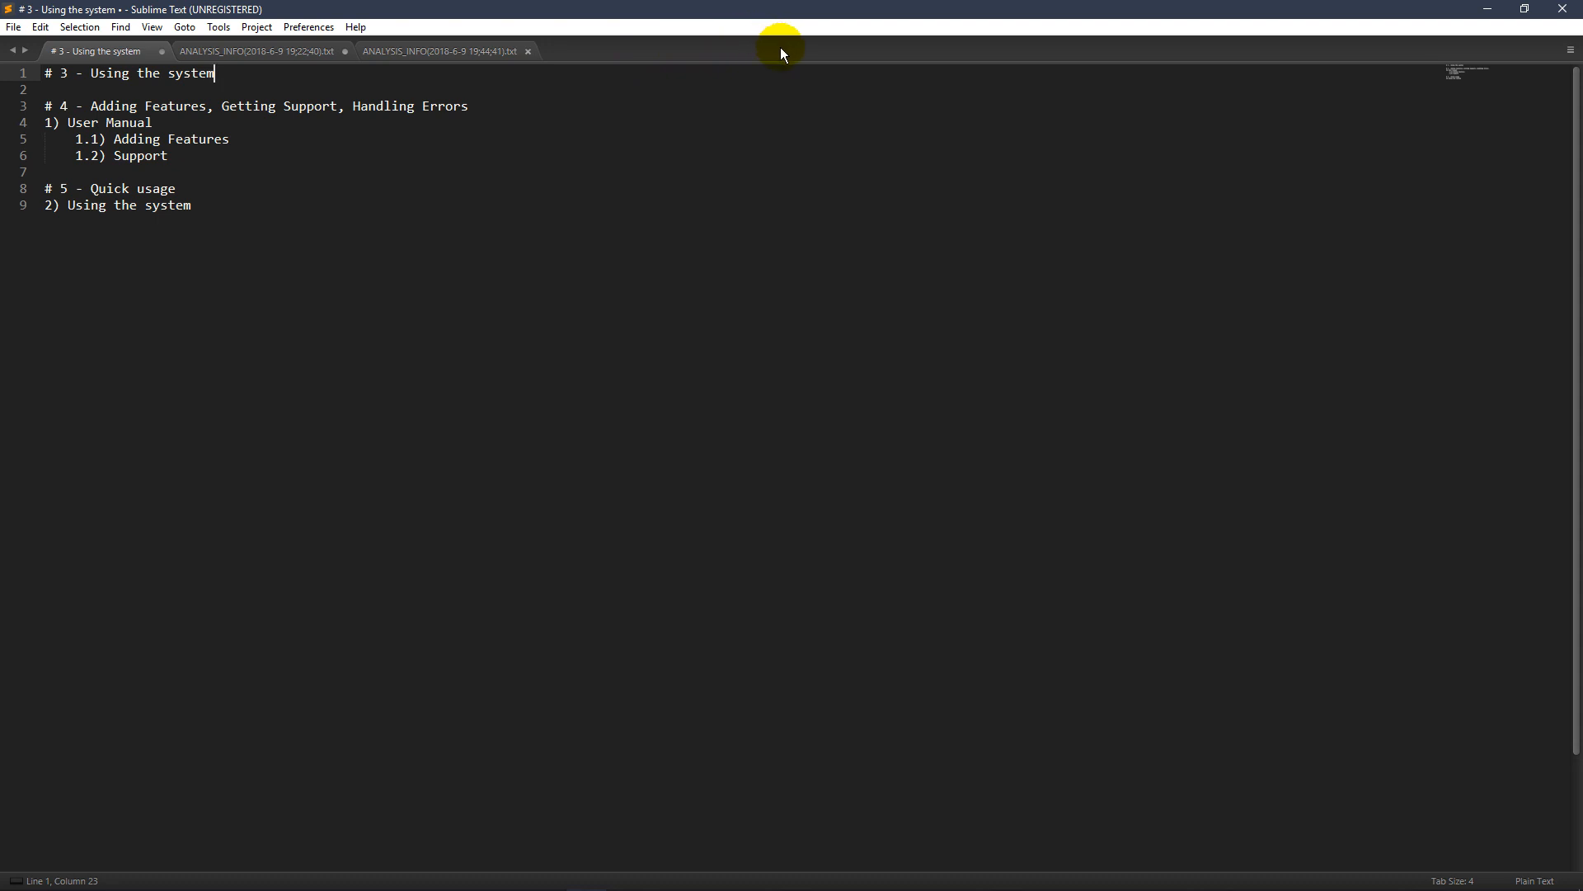
click(1487, 9)
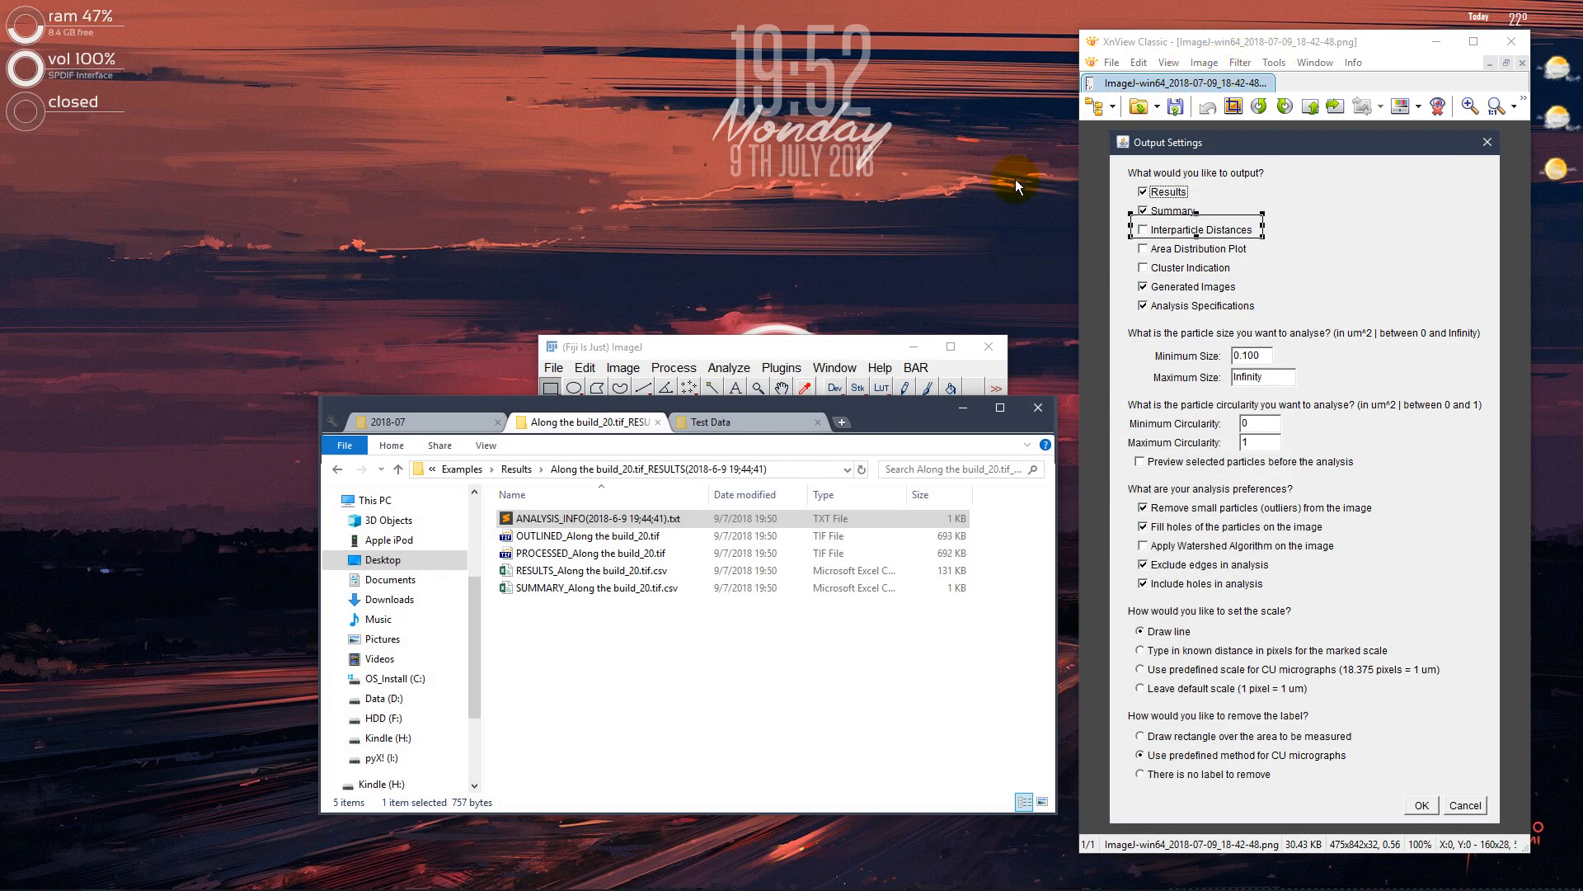